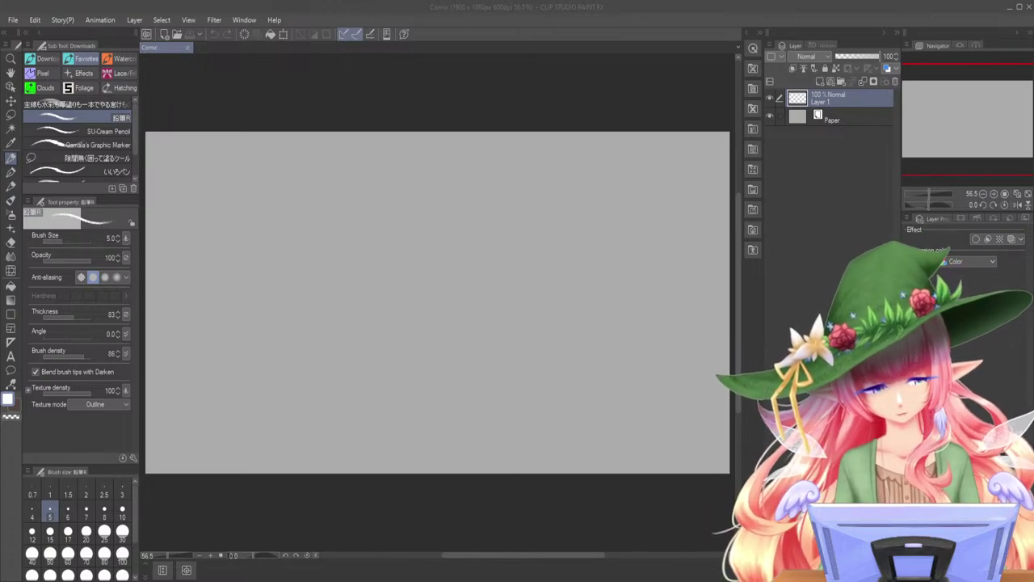
- Set the drawing colour to a dark navy and undo the test stroke on the canvas
key("Return")
key("x")
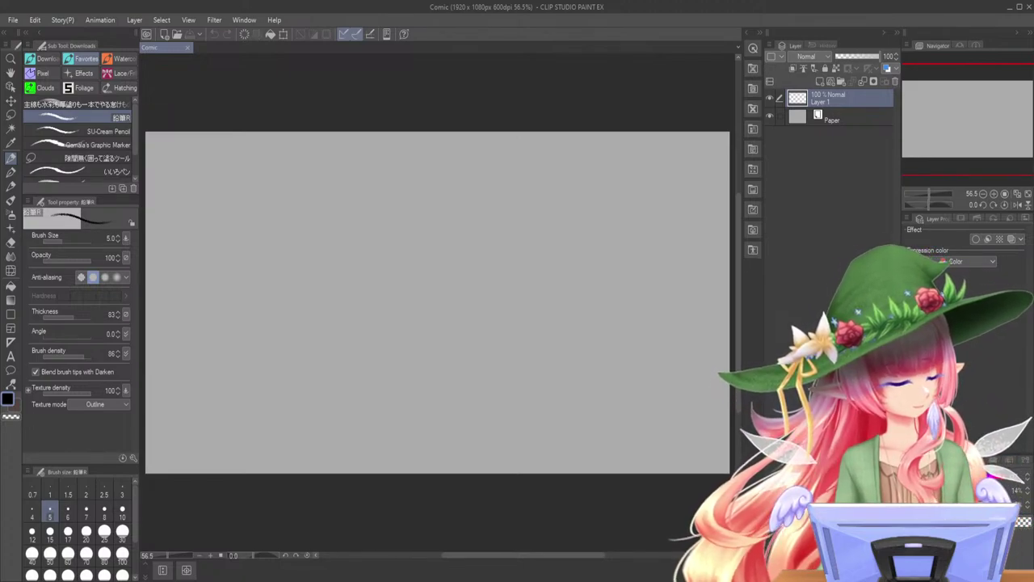
key("x")
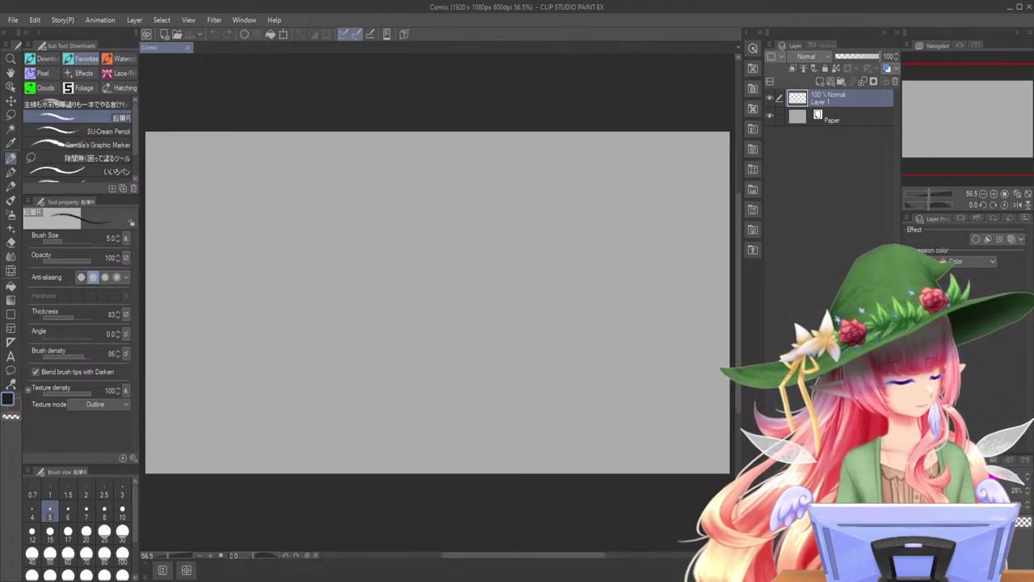
mouse_move(521, 236)
left_mouse_down()
mouse_move(543, 230)
mouse_move(635, 271)
left_mouse_up()
key("ctrl+z")
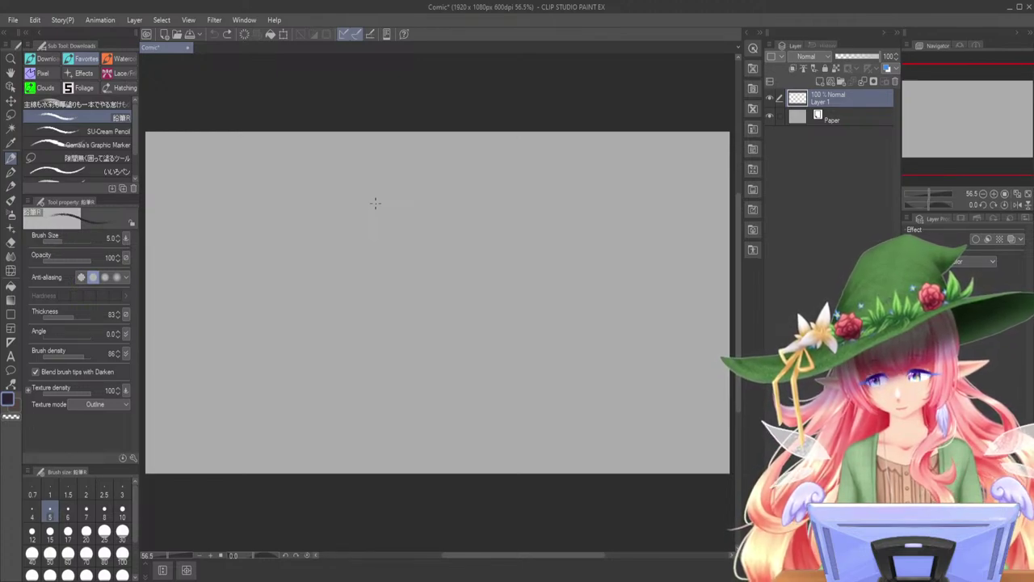
- Sketch a loose circle for the character's head in the upper-left part of the canvas
left_click_drag(928, 192, 931, 193)
left_click_drag(964, 148, 937, 148)
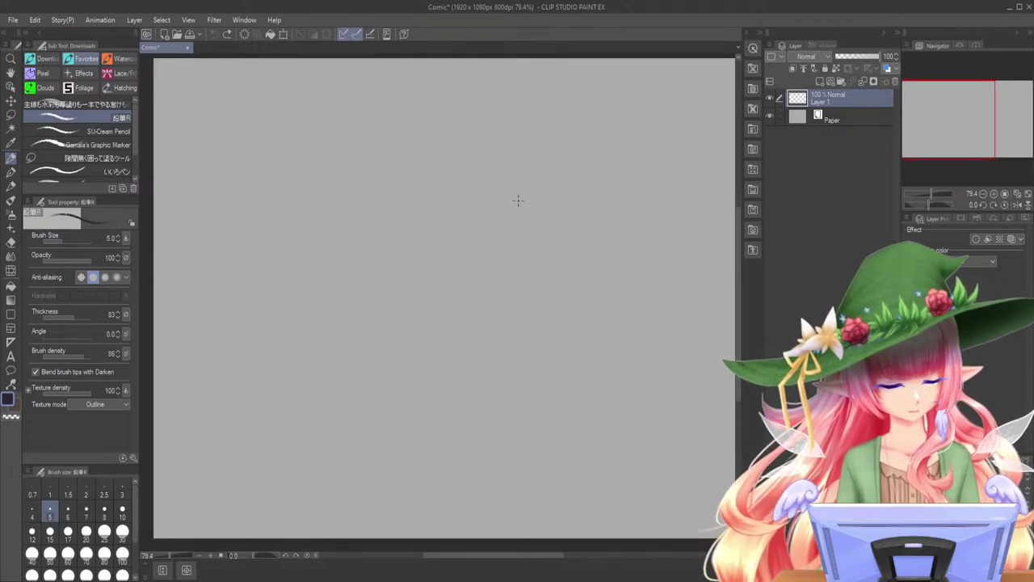
mouse_move(311, 146)
left_mouse_down()
mouse_move(290, 180)
mouse_move(351, 191)
mouse_move(293, 184)
left_mouse_up()
key("ctrl+z")
mouse_move(333, 133)
left_mouse_down()
mouse_move(286, 181)
mouse_move(360, 155)
mouse_move(340, 201)
mouse_move(362, 181)
mouse_move(350, 189)
left_mouse_up()
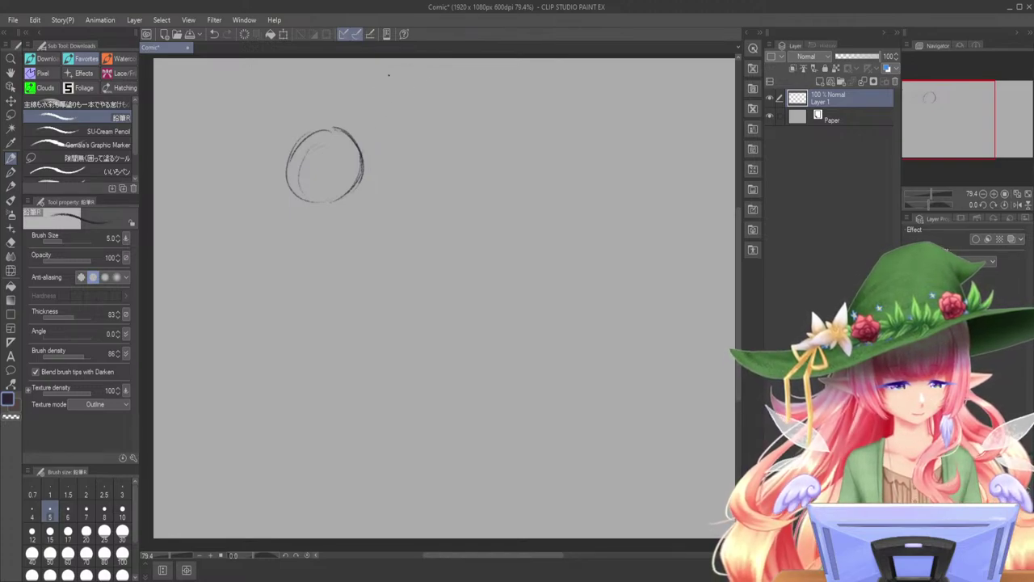
- Sketch the neck line, sloping shoulder and both sides of the upper torso below the head
mouse_move(330, 214)
left_mouse_down()
mouse_move(330, 231)
mouse_move(298, 255)
left_mouse_up()
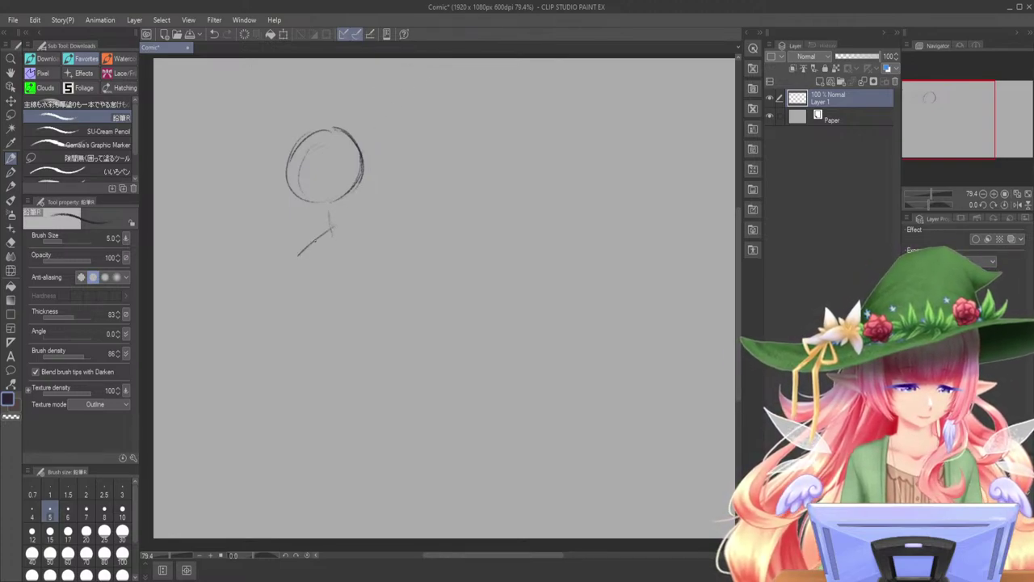
left_click_drag(340, 219, 300, 252)
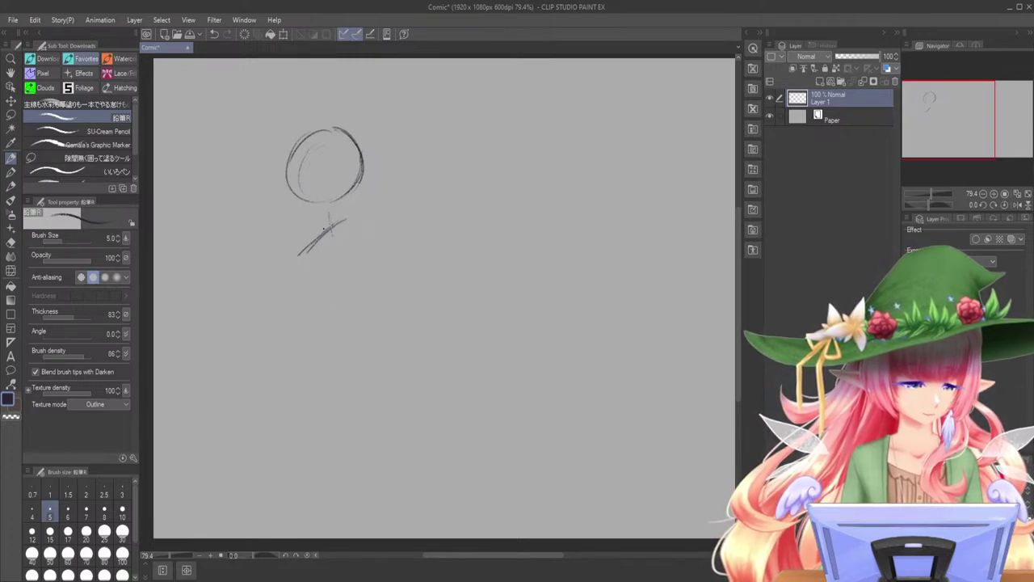
left_click_drag(299, 257, 318, 304)
left_click_drag(303, 258, 326, 315)
left_click_drag(361, 226, 380, 289)
- Draw the pointed jaw under the head circle, clean up the neck and shoulder join, and add an outer arc above the head
mouse_move(353, 206)
left_mouse_down()
mouse_move(364, 183)
mouse_move(347, 216)
left_mouse_up()
left_click_drag(363, 180, 336, 219)
mouse_move(299, 174)
left_mouse_down()
mouse_move(294, 200)
mouse_move(315, 202)
mouse_move(302, 176)
mouse_move(324, 200)
left_mouse_up()
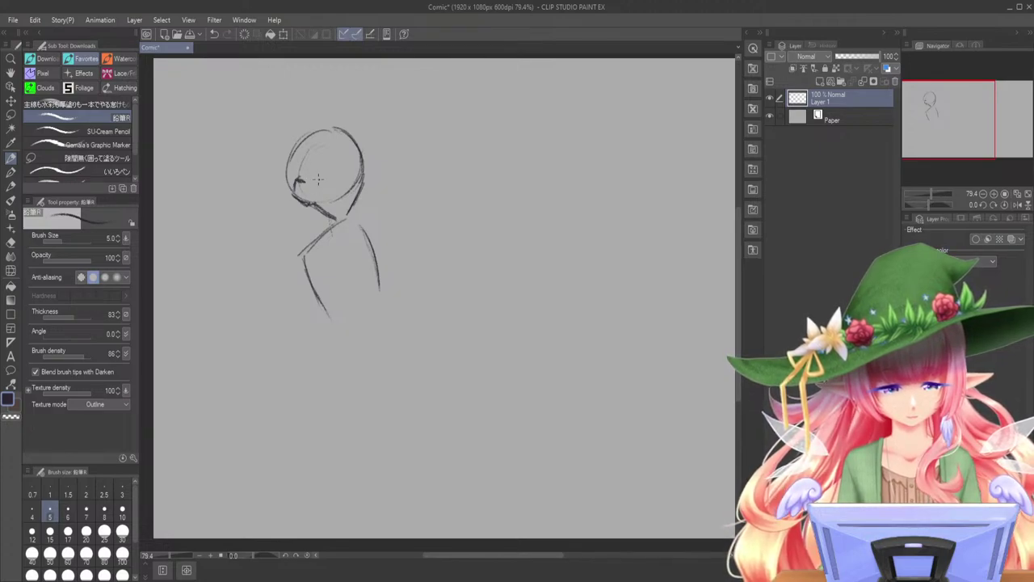
left_click_drag(362, 170, 346, 222)
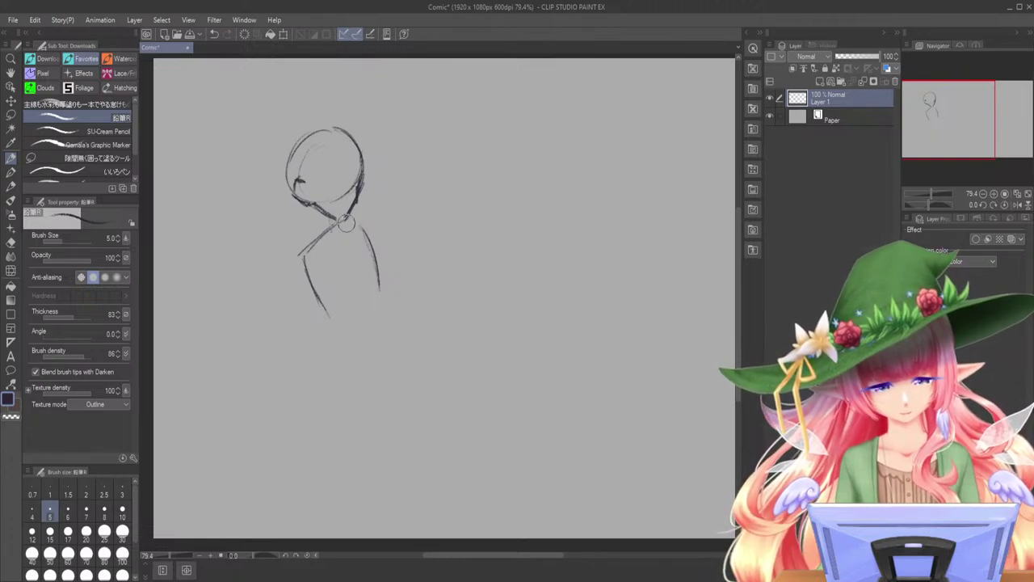
left_click_drag(354, 219, 304, 232)
left_click_drag(283, 149, 316, 125)
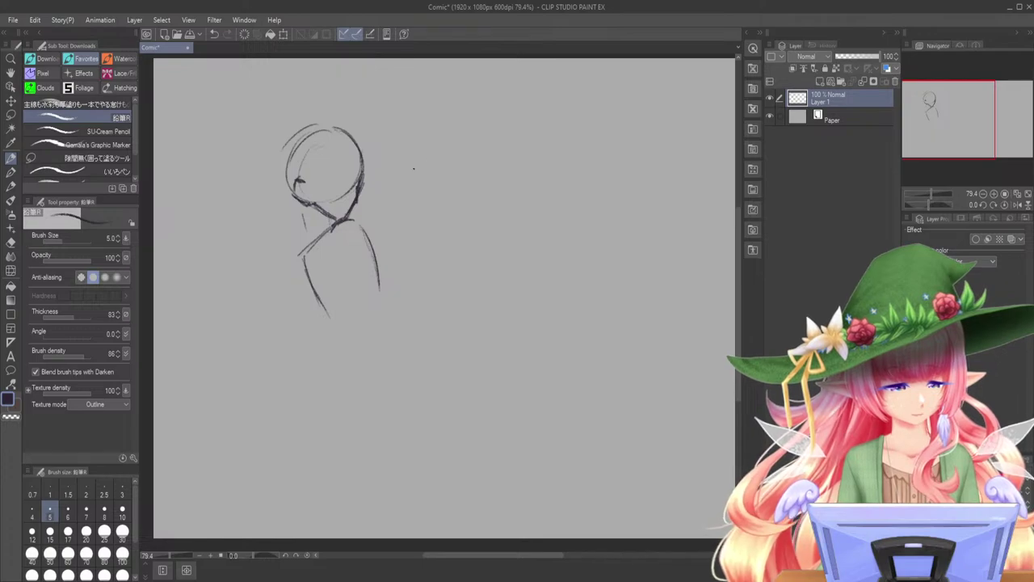
- Sketch the upper-arm line extending right from the shoulder and a raised hand with spread fingers beside the face
left_click_drag(365, 223, 443, 226)
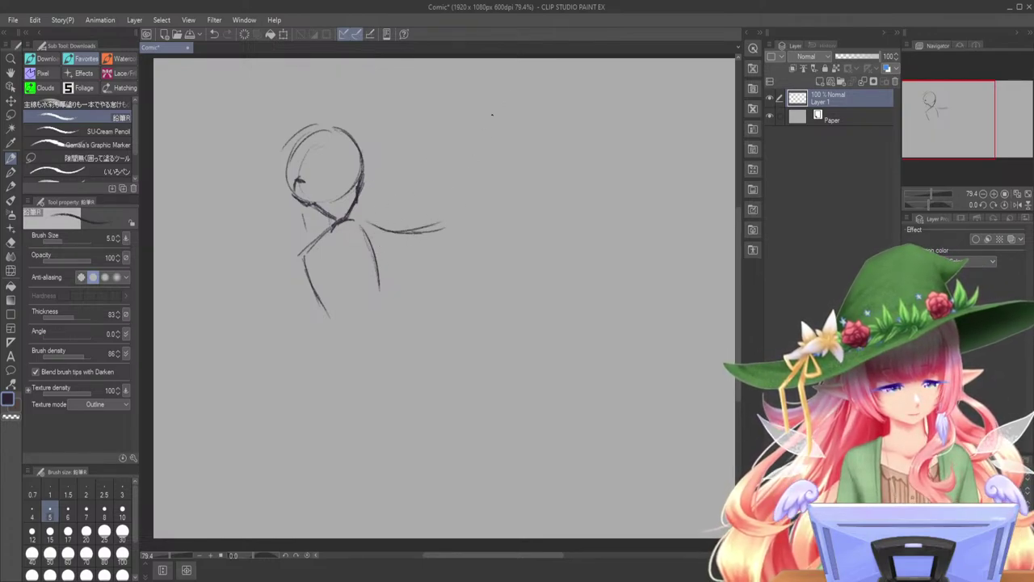
mouse_move(400, 162)
left_mouse_down()
mouse_move(429, 178)
mouse_move(431, 188)
mouse_move(397, 192)
mouse_move(425, 164)
left_mouse_up()
mouse_move(412, 181)
left_mouse_down()
mouse_move(430, 166)
mouse_move(431, 182)
left_mouse_up()
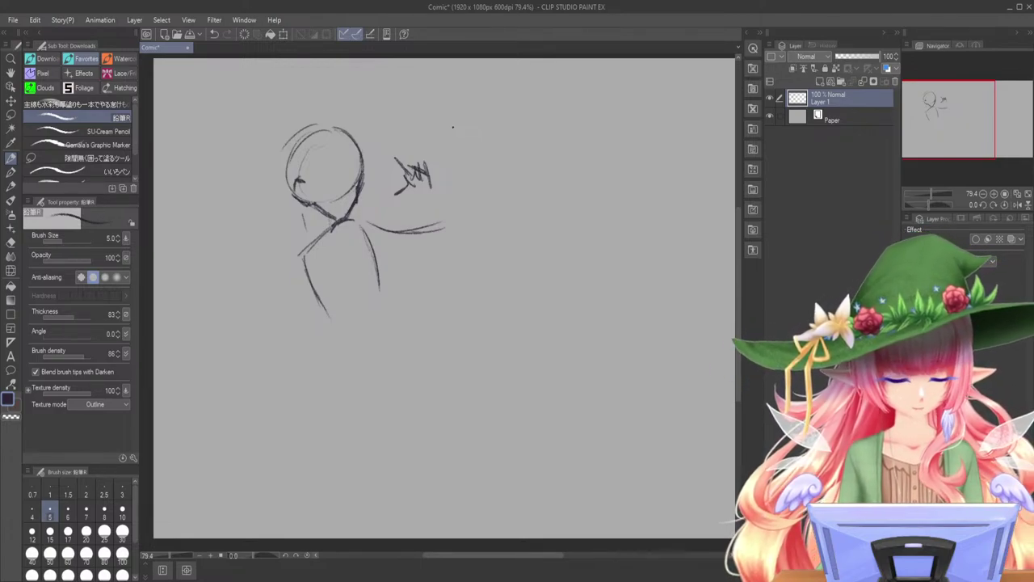
mouse_move(420, 197)
left_mouse_down()
mouse_move(438, 201)
mouse_move(441, 191)
mouse_move(393, 200)
mouse_move(415, 202)
left_mouse_up()
- Draw light flowing wisps from the raised hand, curling up above the head and out to the right
left_click_drag(387, 136, 384, 169)
left_click_drag(412, 118, 378, 104)
mouse_move(346, 98)
left_mouse_down()
mouse_move(325, 100)
mouse_move(309, 70)
left_mouse_up()
mouse_move(392, 118)
left_mouse_down()
mouse_move(353, 96)
mouse_move(380, 173)
mouse_move(417, 149)
mouse_move(489, 162)
mouse_move(467, 202)
mouse_move(443, 154)
left_mouse_up()
mouse_move(450, 150)
left_mouse_down()
mouse_move(411, 160)
mouse_move(436, 145)
left_mouse_up()
- Outline the raised arm's thickness with forearm, elbow and upper-arm contours, and tidy its join with the shoulder
mouse_move(415, 158)
left_mouse_down()
mouse_move(486, 150)
mouse_move(438, 230)
left_mouse_up()
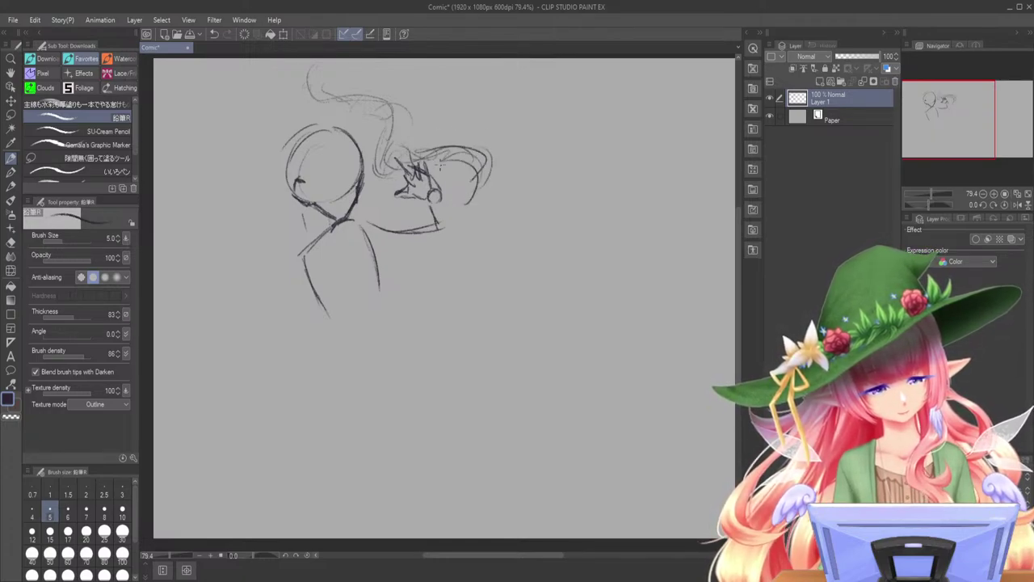
mouse_move(358, 222)
left_mouse_down()
mouse_move(444, 231)
mouse_move(444, 251)
mouse_move(366, 252)
mouse_move(447, 254)
left_mouse_up()
left_click_drag(457, 234, 436, 254)
mouse_move(427, 204)
left_mouse_down()
mouse_move(431, 225)
mouse_move(466, 235)
mouse_move(432, 220)
left_mouse_up()
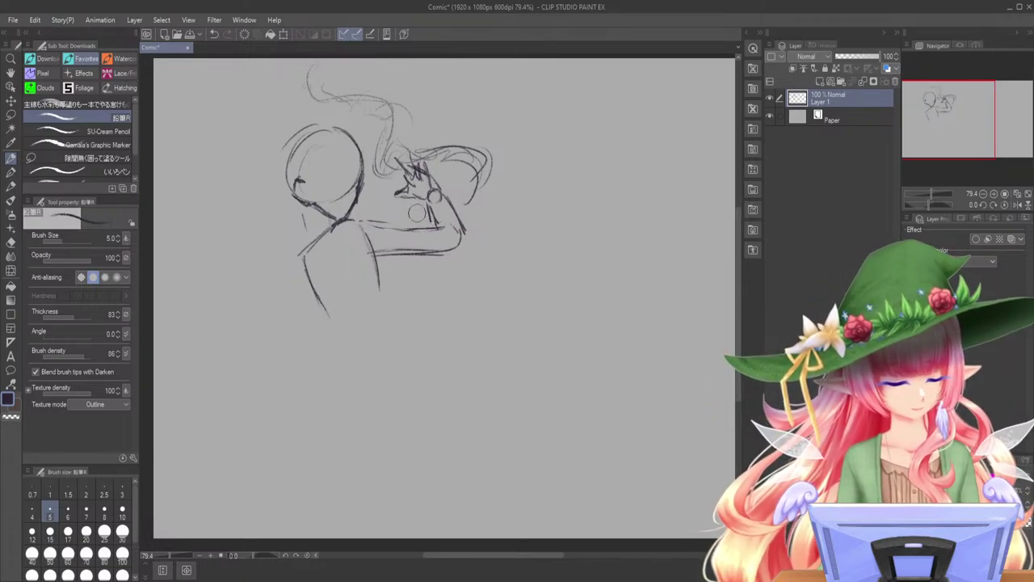
left_click_drag(341, 220, 420, 231)
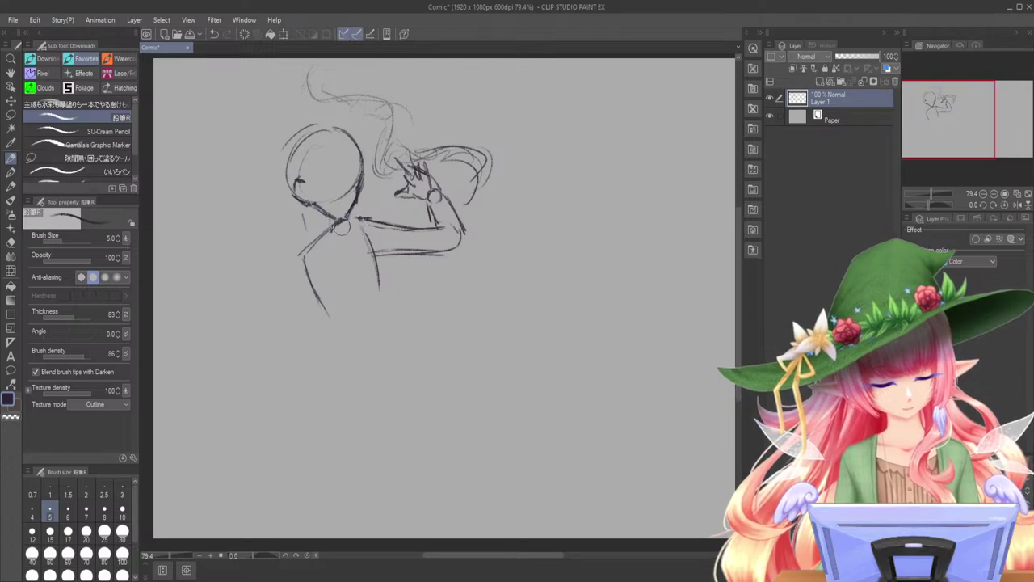
left_click_drag(367, 219, 335, 230)
- Extend both sides of the torso down through the waist to the hips
left_click_drag(302, 262, 310, 281)
left_click_drag(385, 263, 379, 292)
left_click_drag(318, 306, 320, 357)
mouse_move(384, 295)
left_mouse_down()
mouse_move(381, 334)
mouse_move(399, 404)
left_mouse_up()
- Sketch a long flared skirt with a wavy hem and folds, sweeping out to the left at the bottom
mouse_move(324, 344)
left_mouse_down()
mouse_move(265, 446)
mouse_move(349, 473)
mouse_move(392, 456)
mouse_move(398, 466)
left_mouse_up()
left_click_drag(249, 457, 281, 466)
mouse_move(219, 444)
left_mouse_down()
mouse_move(273, 477)
mouse_move(313, 465)
left_mouse_up()
mouse_move(312, 420)
left_mouse_down()
mouse_move(271, 457)
mouse_move(328, 467)
left_mouse_up()
left_click_drag(361, 428, 370, 461)
left_click_drag(369, 407, 367, 470)
left_click_drag(393, 420, 401, 466)
left_click_drag(396, 399, 409, 476)
left_click_drag(403, 409, 408, 483)
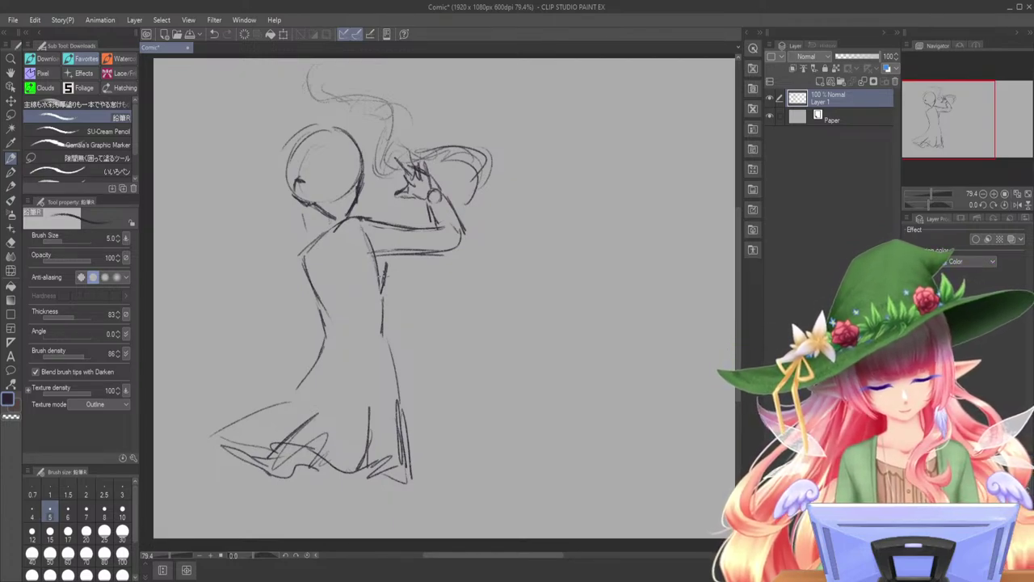
mouse_move(386, 329)
left_mouse_down()
mouse_move(408, 394)
mouse_move(415, 475)
left_mouse_up()
left_click_drag(291, 396, 199, 443)
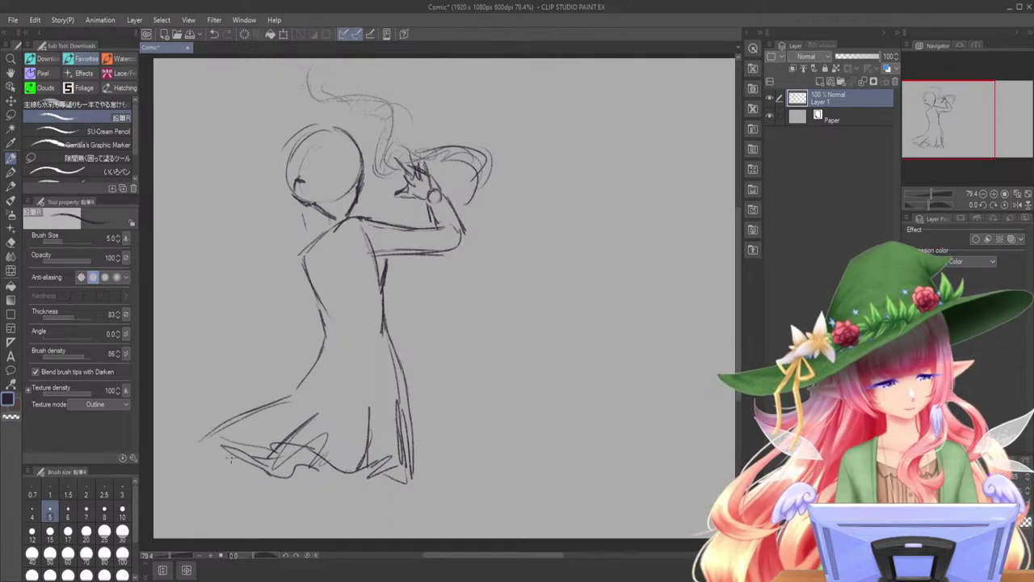
- Draw short dark strokes at the left of the neck and shoulder, behind the head
left_click_drag(953, 130, 945, 126)
mouse_move(345, 234)
left_mouse_down()
mouse_move(352, 261)
mouse_move(340, 281)
left_mouse_up()
left_click_drag(349, 258, 334, 288)
left_click_drag(347, 240, 349, 259)
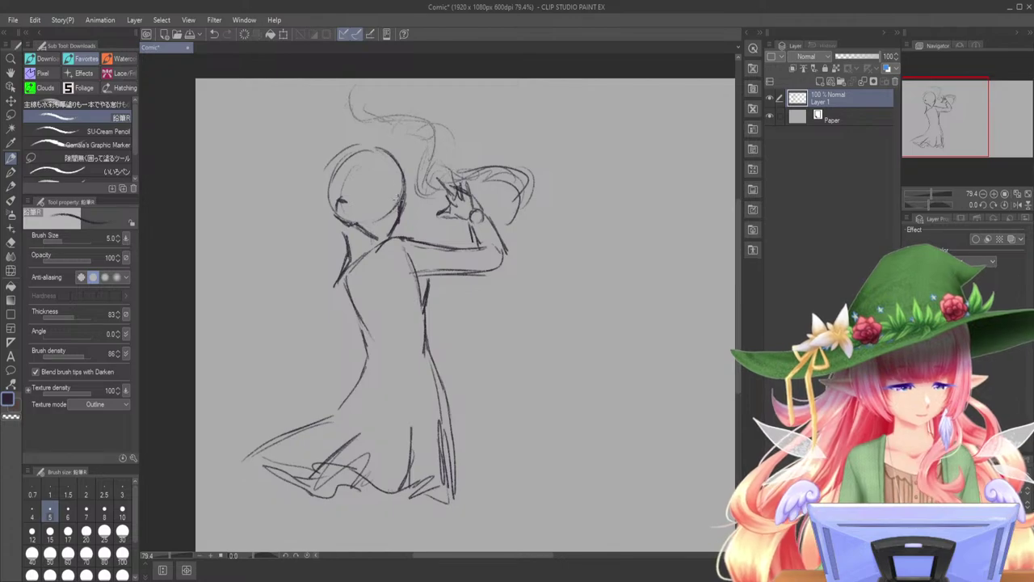
- Erase the curved strand across the face and darken the right side contour of the face down to the jaw
mouse_move(376, 171)
left_mouse_down()
mouse_move(397, 182)
mouse_move(418, 213)
left_mouse_up()
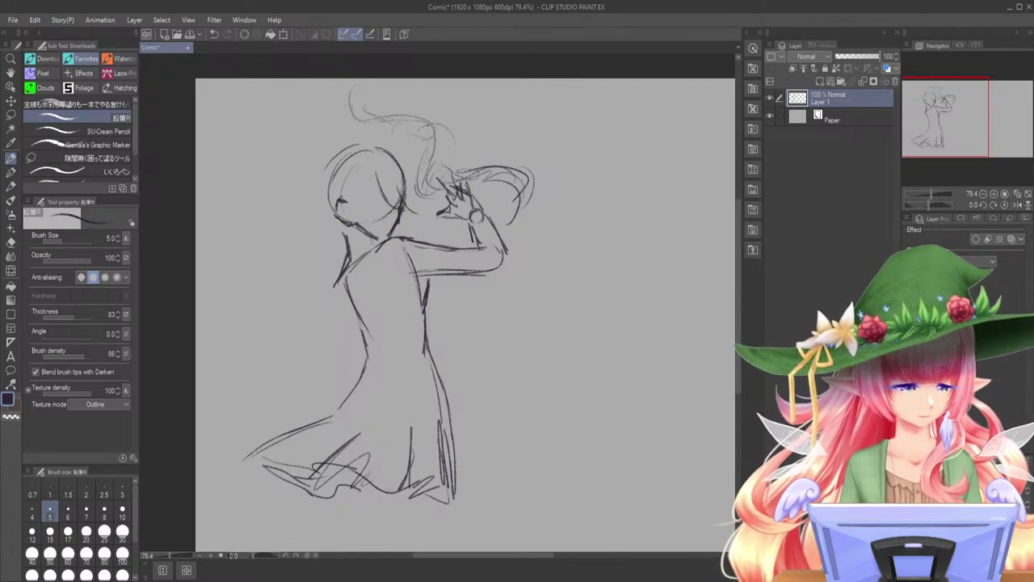
left_click_drag(931, 194, 933, 194)
left_click_drag(940, 117, 935, 108)
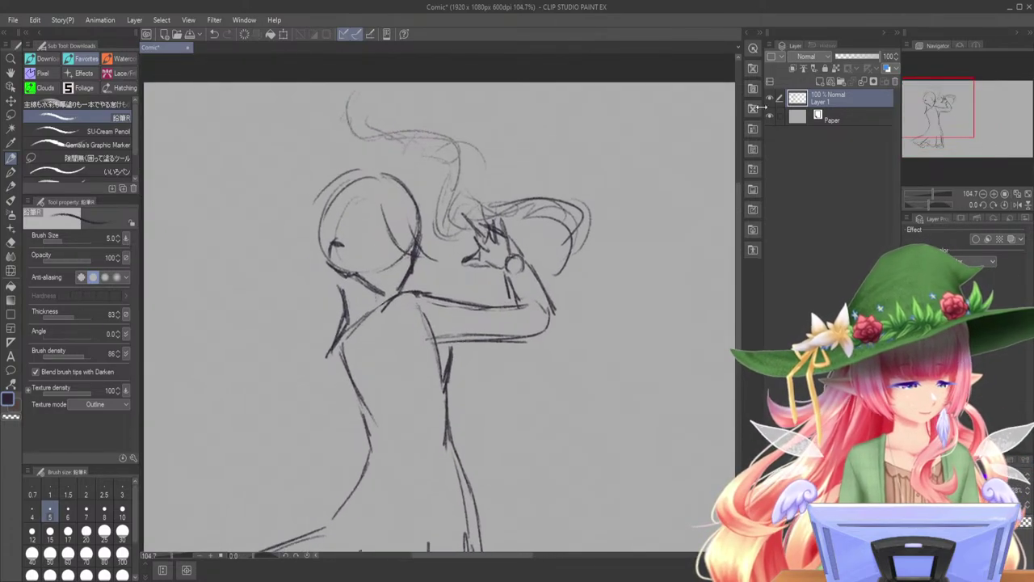
mouse_move(409, 257)
left_mouse_down()
mouse_move(418, 260)
mouse_move(409, 256)
left_mouse_up()
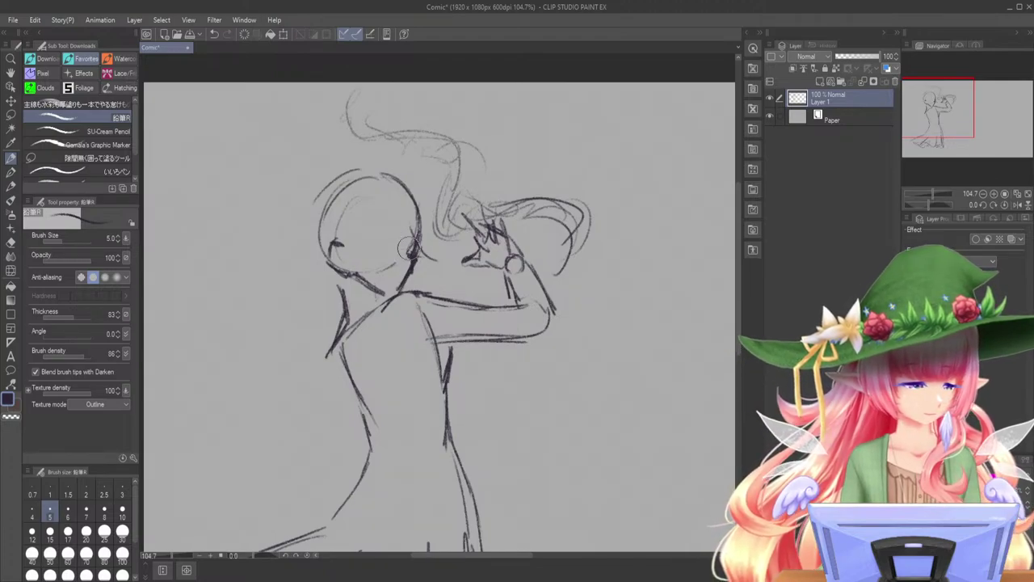
left_click_drag(414, 243, 401, 272)
left_click_drag(411, 219, 395, 284)
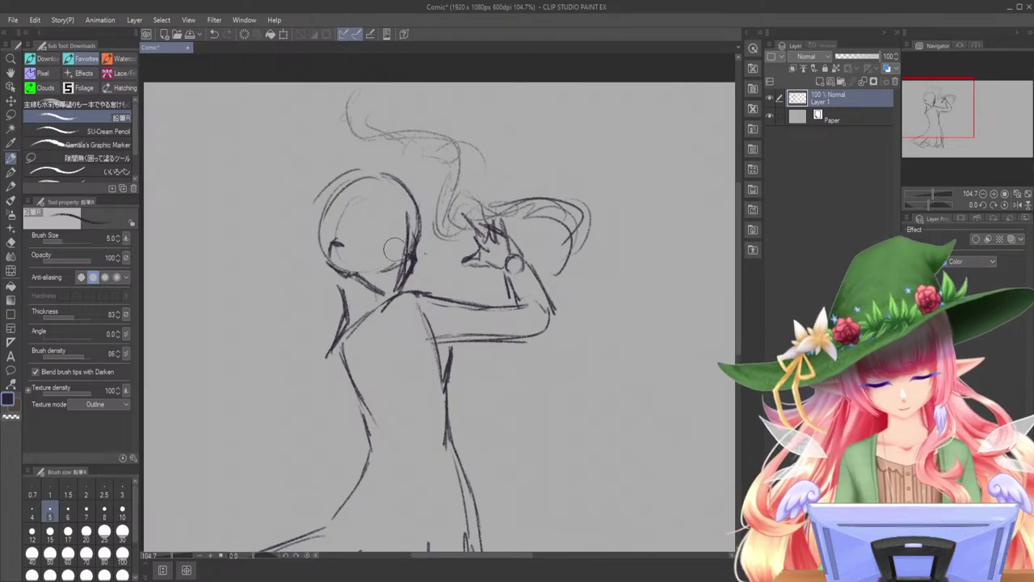
- Sketch a curved line across the face and short strokes converging at its right edge
left_click_drag(370, 252, 406, 249)
mouse_move(388, 250)
left_mouse_down()
mouse_move(406, 247)
mouse_move(367, 259)
left_mouse_up()
key("ctrl+z")
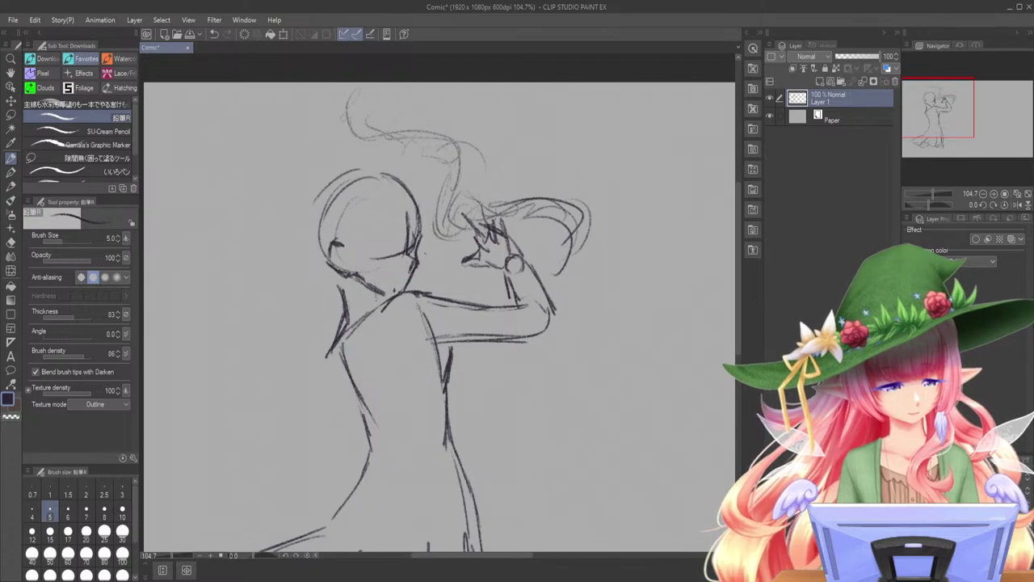
left_click_drag(390, 212, 407, 247)
left_click_drag(407, 251, 437, 260)
left_click_drag(408, 223, 421, 256)
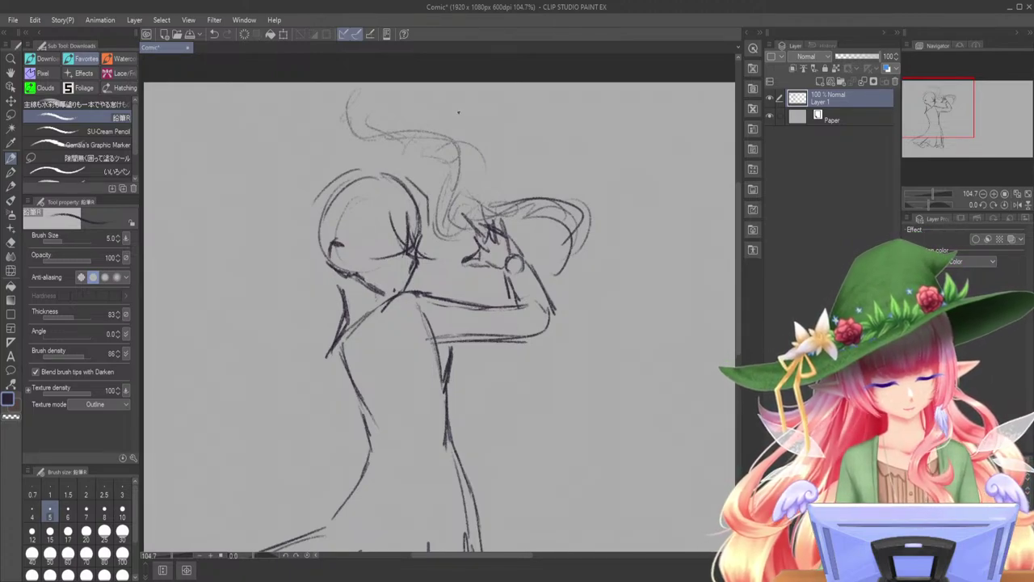
- Draw the front hair outline curving from the top of the head down the right side of the face
mouse_move(408, 171)
left_mouse_down()
mouse_move(431, 199)
mouse_move(428, 240)
left_mouse_up()
key("ctrl+z")
mouse_move(408, 171)
left_mouse_down()
mouse_move(435, 201)
mouse_move(430, 236)
left_mouse_up()
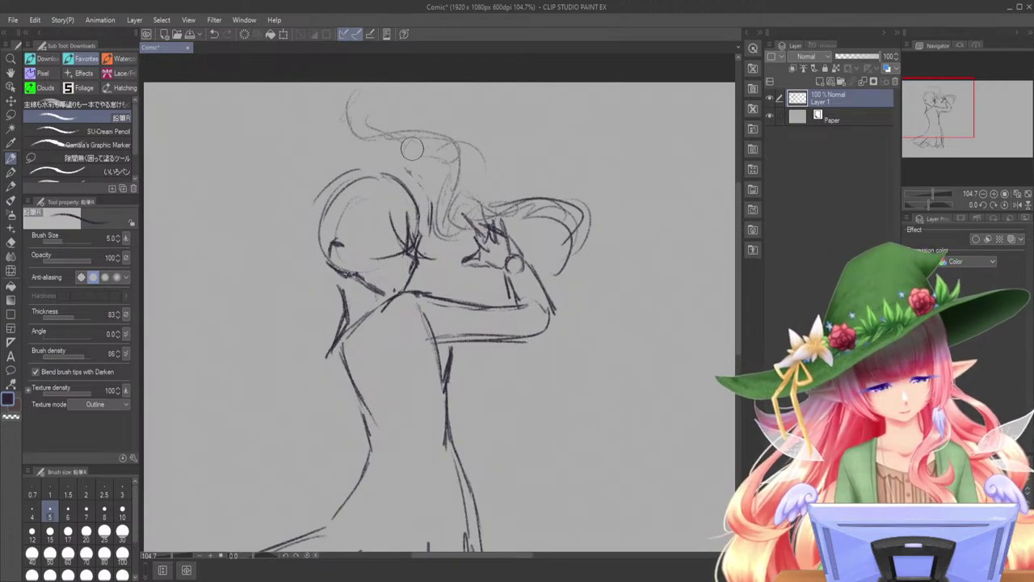
mouse_move(388, 168)
left_mouse_down()
mouse_move(431, 195)
mouse_move(432, 249)
mouse_move(428, 189)
mouse_move(412, 179)
mouse_move(431, 247)
left_mouse_up()
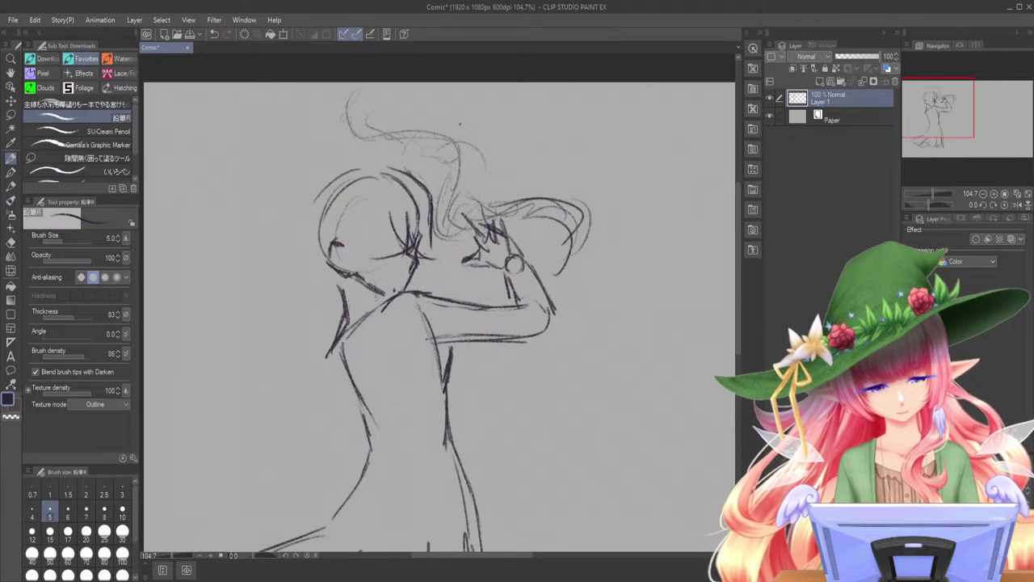
left_click_drag(413, 182, 430, 206)
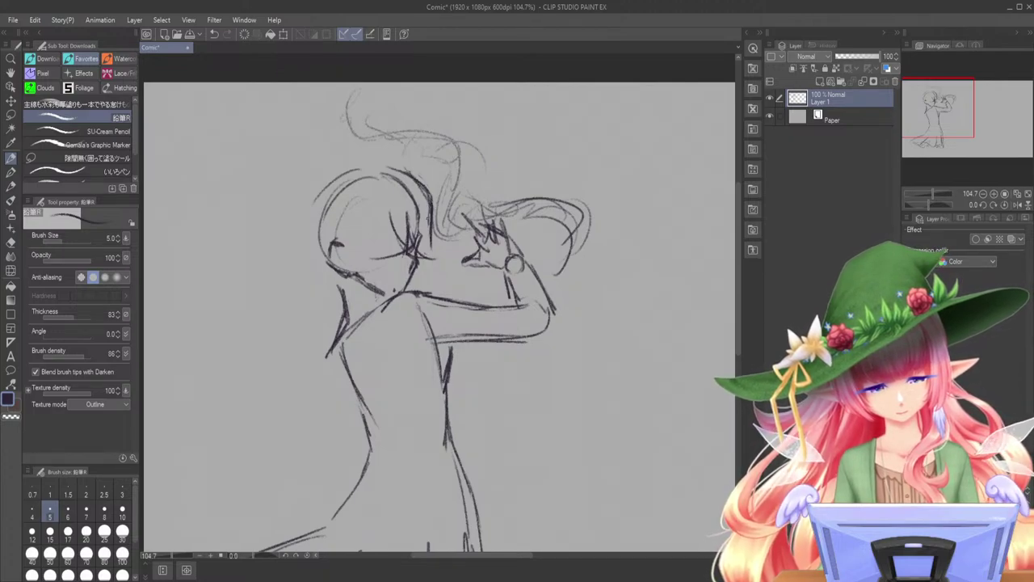
left_click_drag(410, 171, 430, 197)
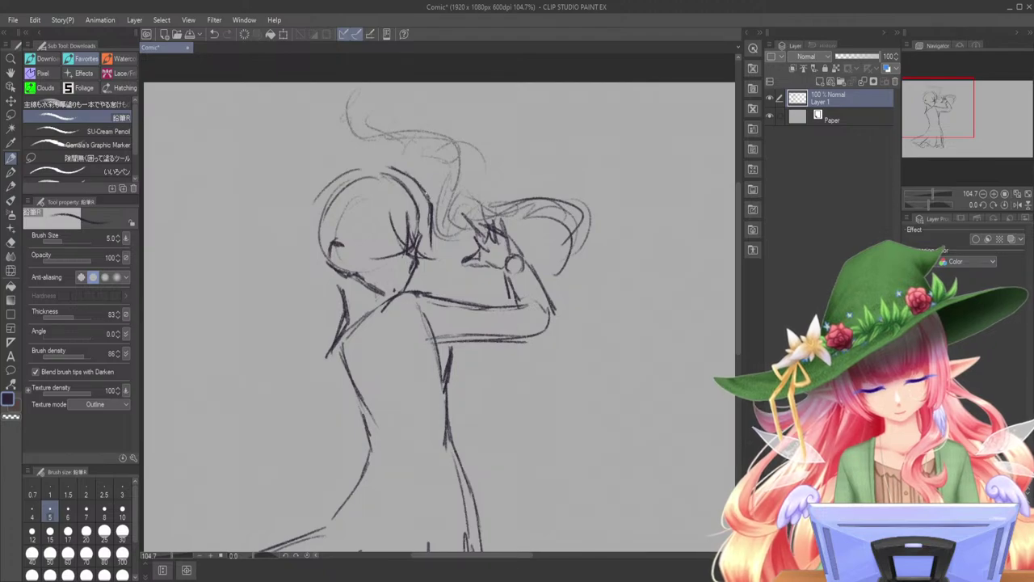
- Outline the hair over the crown and let it flow down the back of the head toward the lower left
left_click_drag(331, 183, 382, 164)
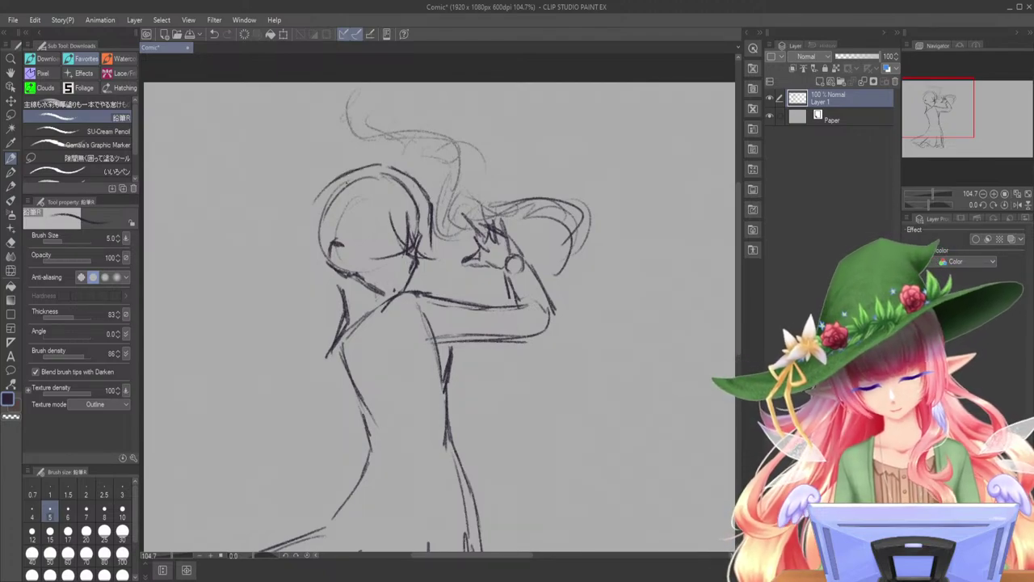
left_click_drag(309, 208, 305, 263)
mouse_move(309, 216)
left_mouse_down()
mouse_move(286, 311)
mouse_move(239, 352)
left_mouse_up()
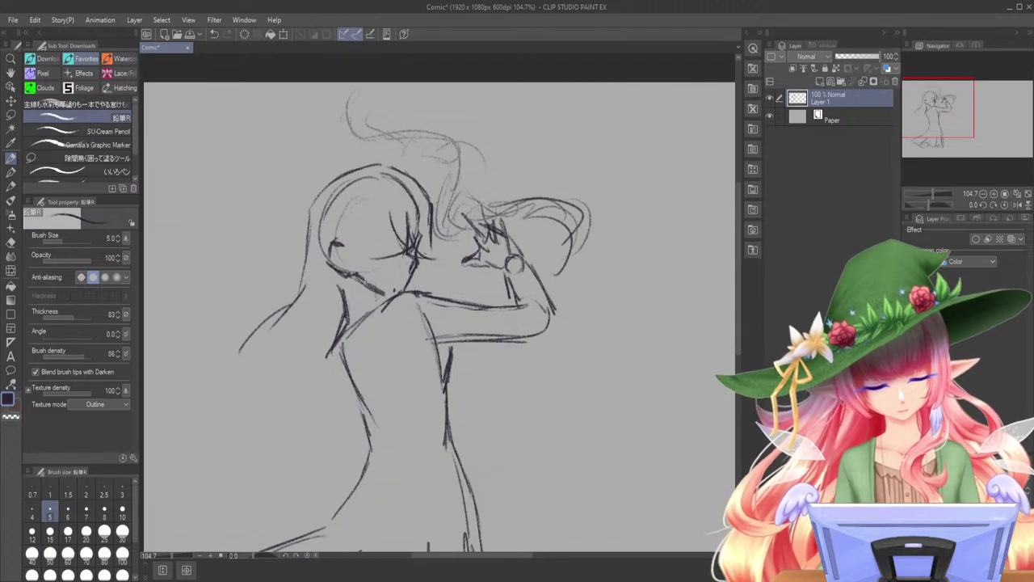
- Add hair strands hanging beside the face and curving under the jaw onto the neck
mouse_move(350, 232)
left_mouse_down()
mouse_move(347, 303)
mouse_move(366, 320)
mouse_move(384, 307)
left_mouse_up()
mouse_move(354, 282)
left_mouse_down()
mouse_move(353, 307)
mouse_move(378, 308)
left_mouse_up()
mouse_move(354, 284)
left_mouse_down()
mouse_move(359, 297)
mouse_move(386, 293)
left_mouse_up()
left_click_drag(374, 213, 392, 298)
key("ctrl+z")
left_click_drag(372, 216, 375, 298)
left_click_drag(366, 261, 385, 300)
- Draw curly hair ends trailing at the lower left and a looping lock beside the torso
mouse_move(279, 317)
left_mouse_down()
mouse_move(215, 352)
mouse_move(246, 389)
mouse_move(213, 397)
mouse_move(247, 410)
left_mouse_up()
left_click_drag(243, 408, 257, 435)
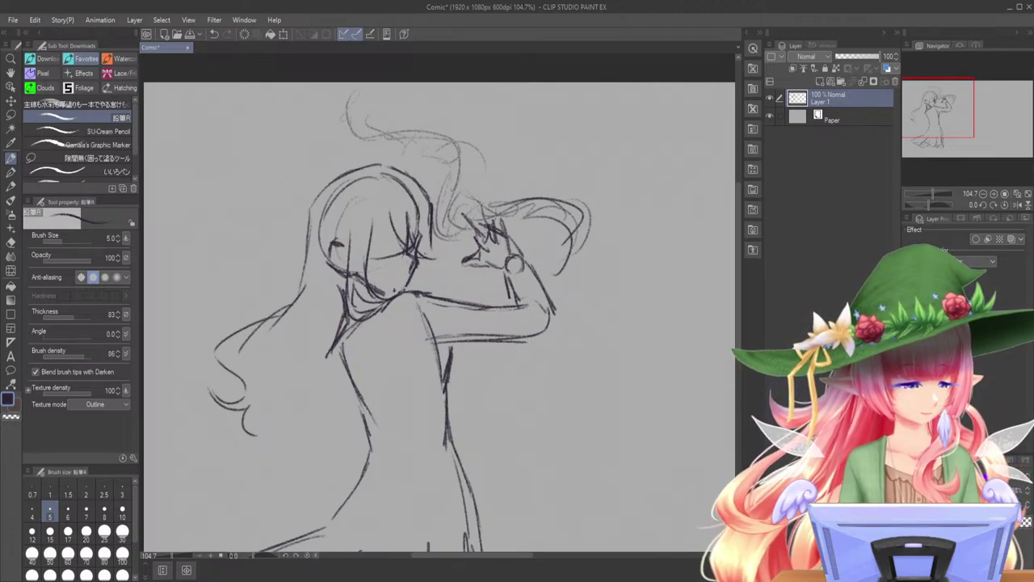
mouse_move(368, 324)
left_mouse_down()
mouse_move(375, 356)
mouse_move(316, 378)
mouse_move(317, 415)
mouse_move(350, 426)
left_mouse_up()
left_click_drag(257, 429, 302, 445)
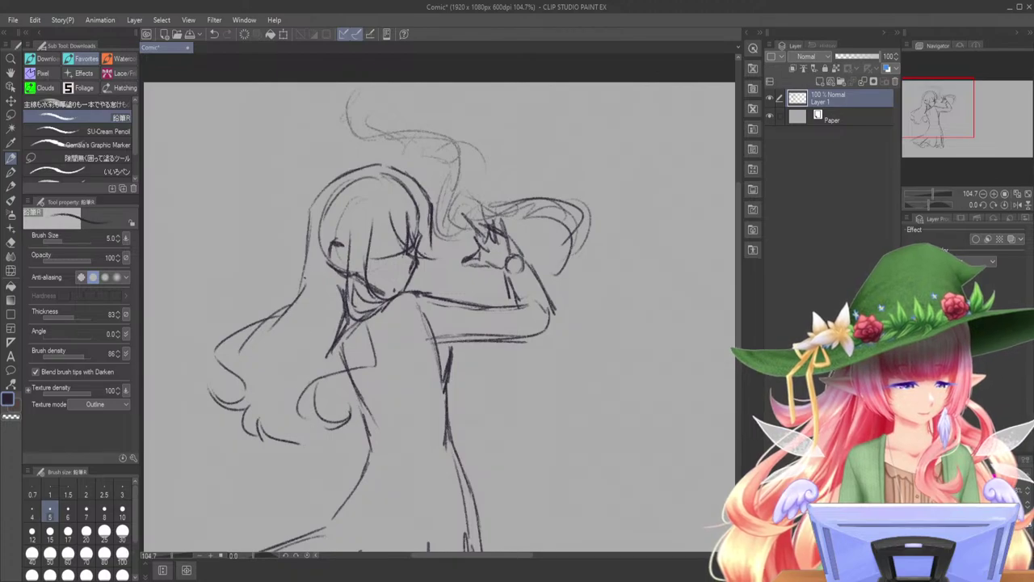
- Redraw the hair behind the head with wavy locks flicking outward to the left and further curls along its outer edge
mouse_move(308, 245)
left_mouse_down()
mouse_move(252, 281)
mouse_move(271, 223)
mouse_move(212, 237)
mouse_move(257, 265)
mouse_move(257, 290)
mouse_move(233, 272)
mouse_move(262, 232)
mouse_move(209, 235)
mouse_move(270, 258)
mouse_move(243, 276)
mouse_move(282, 301)
left_mouse_up()
key("ctrl+z")
key("ctrl+z")
key("ctrl+z")
mouse_move(213, 315)
left_mouse_down()
mouse_move(233, 299)
mouse_move(281, 302)
left_mouse_up()
key("ctrl+z")
left_click_drag(230, 324, 215, 349)
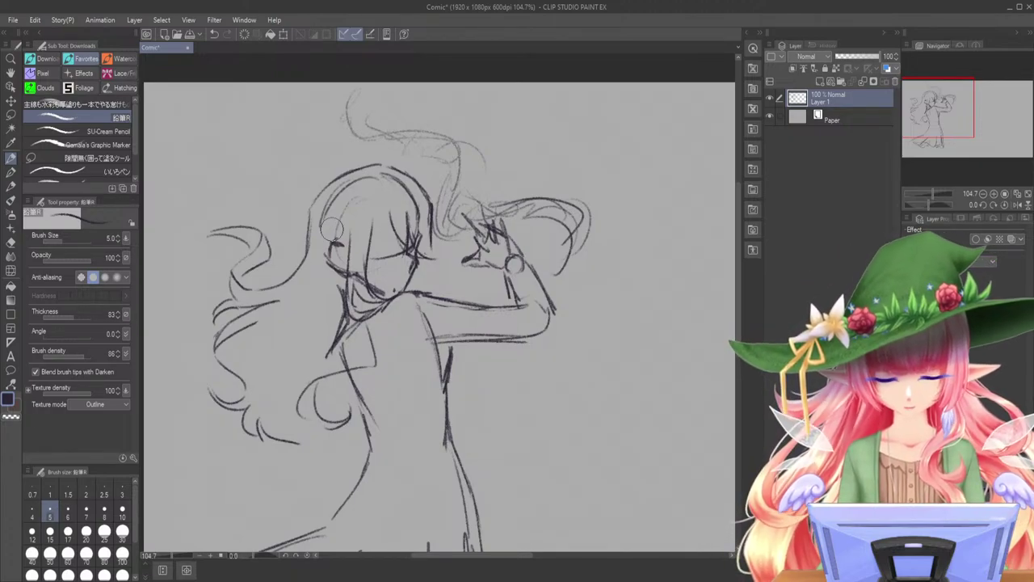
mouse_move(232, 323)
left_mouse_down()
mouse_move(193, 379)
mouse_move(202, 377)
mouse_move(198, 404)
mouse_move(185, 412)
mouse_move(218, 415)
mouse_move(223, 433)
left_mouse_up()
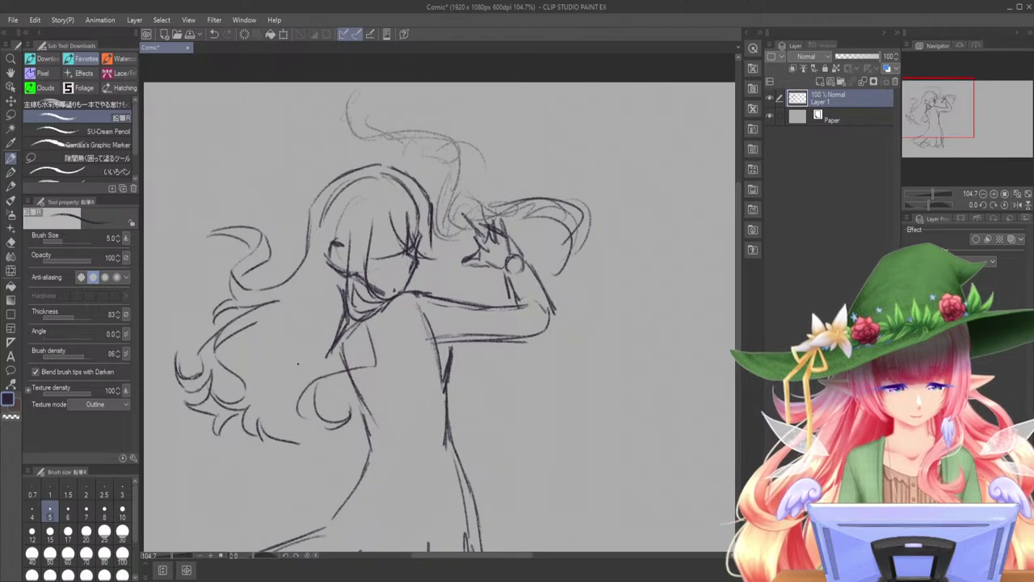
mouse_move(224, 393)
left_mouse_down()
mouse_move(246, 399)
mouse_move(251, 385)
mouse_move(213, 397)
left_mouse_up()
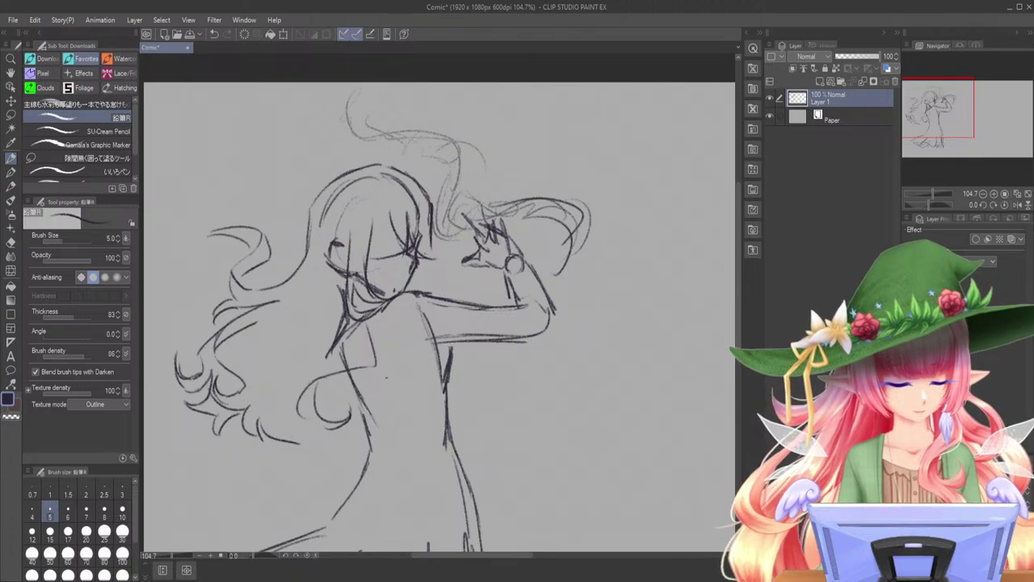
- Draw long tapering strokes with a jagged, pointed notch hanging beside the waist, from under the looping lock down to the hip
left_click_drag(325, 379, 304, 501)
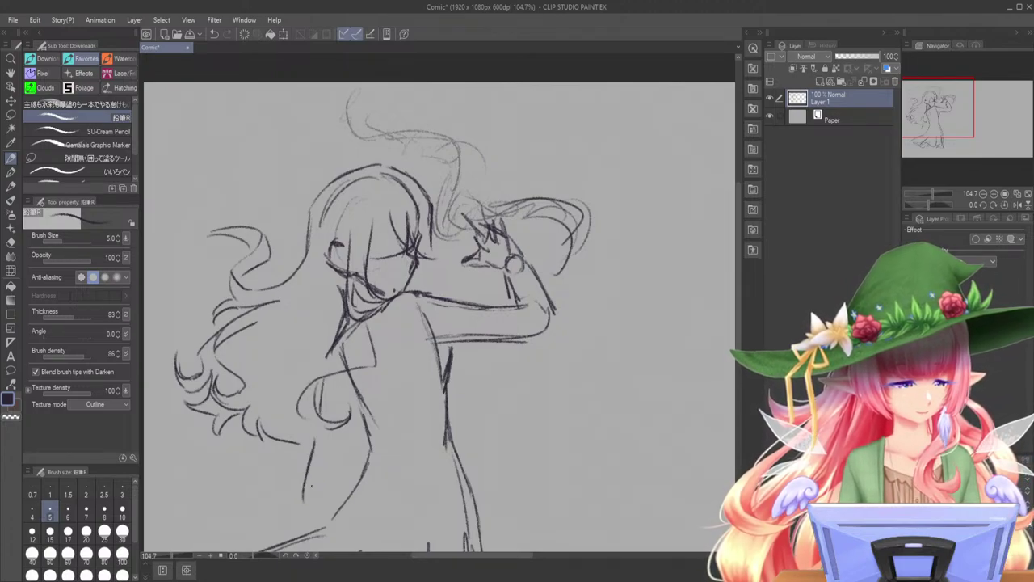
left_click_drag(315, 435, 324, 502)
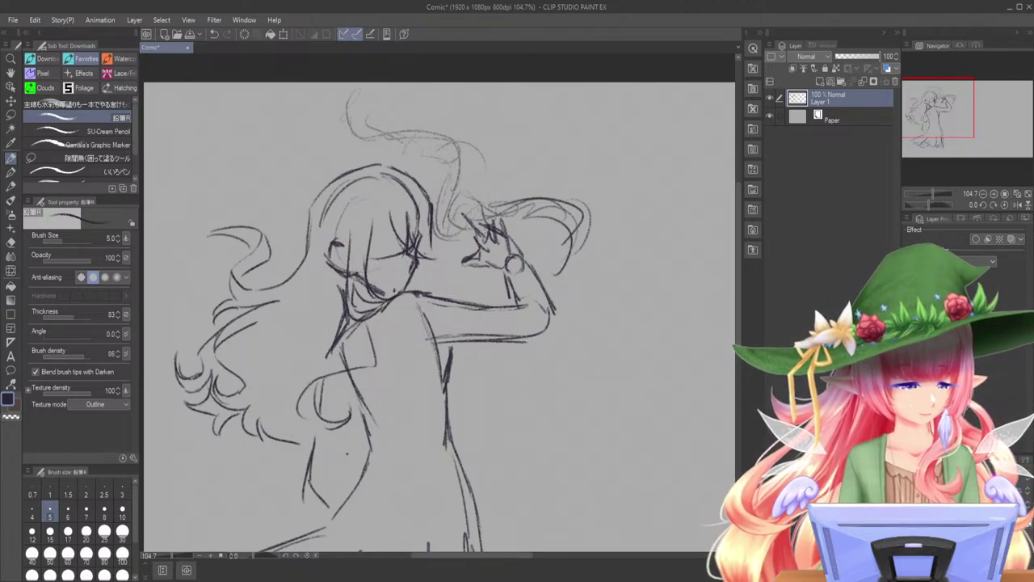
left_click_drag(319, 435, 304, 517)
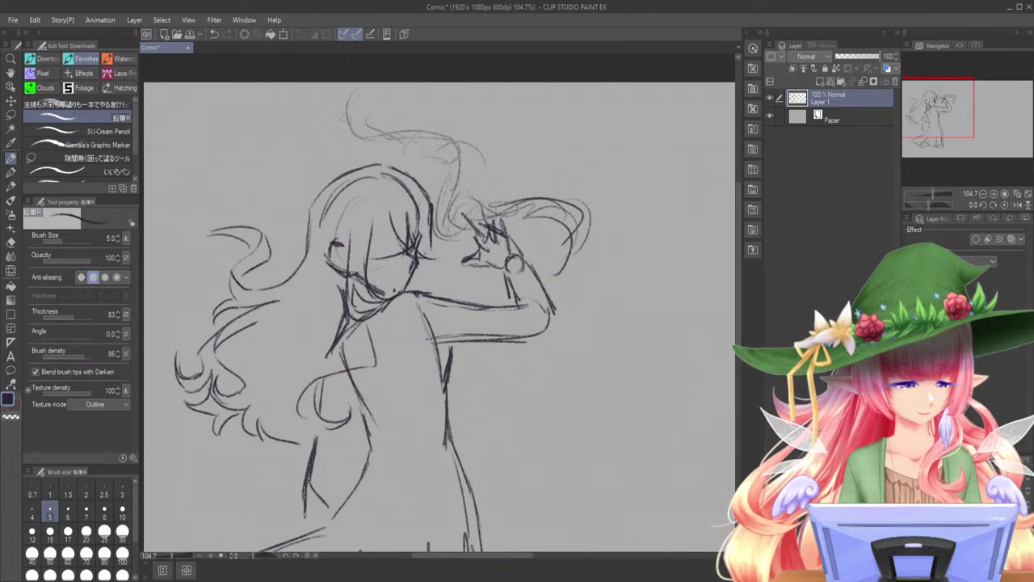
left_click_drag(347, 444, 336, 503)
mouse_move(354, 396)
left_mouse_down()
mouse_move(336, 471)
mouse_move(320, 471)
mouse_move(338, 457)
mouse_move(329, 472)
left_mouse_up()
left_click_drag(341, 456, 325, 531)
left_click_drag(322, 486, 329, 513)
left_click_drag(348, 446, 349, 477)
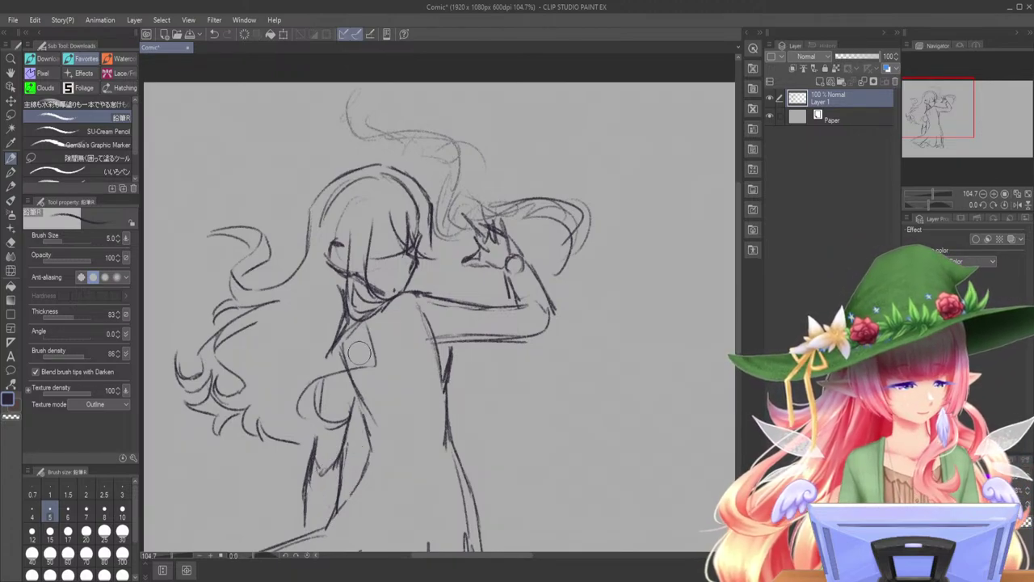
- Sketch a curved shape sweeping back from the shoulder, clear the stray strands on the neck and redraw the ear
mouse_move(354, 326)
left_mouse_down()
mouse_move(301, 373)
mouse_move(341, 354)
mouse_move(318, 360)
left_mouse_up()
mouse_move(323, 356)
left_mouse_down()
mouse_move(288, 374)
mouse_move(280, 397)
left_mouse_up()
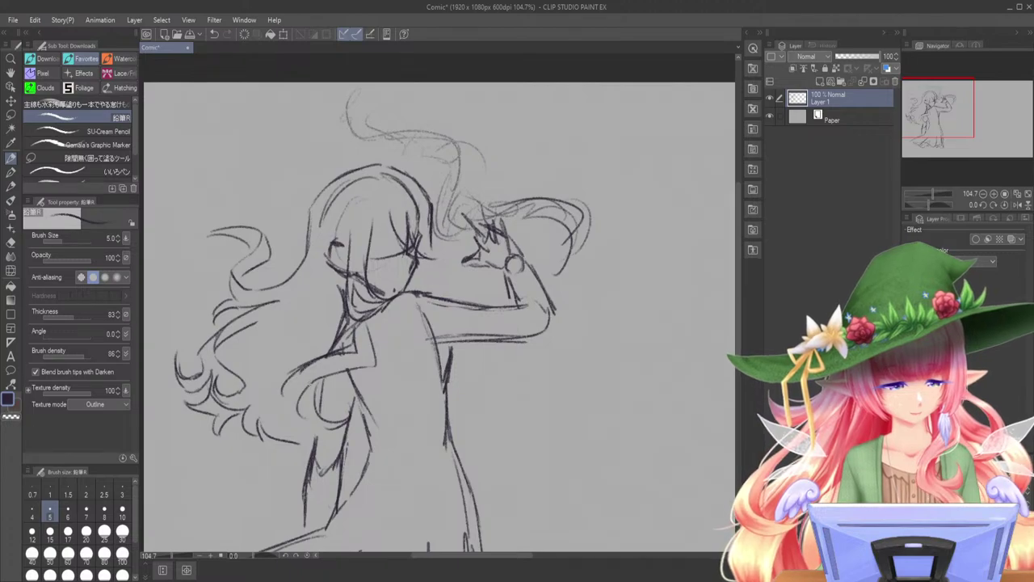
mouse_move(347, 324)
left_mouse_down()
mouse_move(333, 346)
mouse_move(349, 323)
left_mouse_up()
left_click_drag(374, 280, 360, 279)
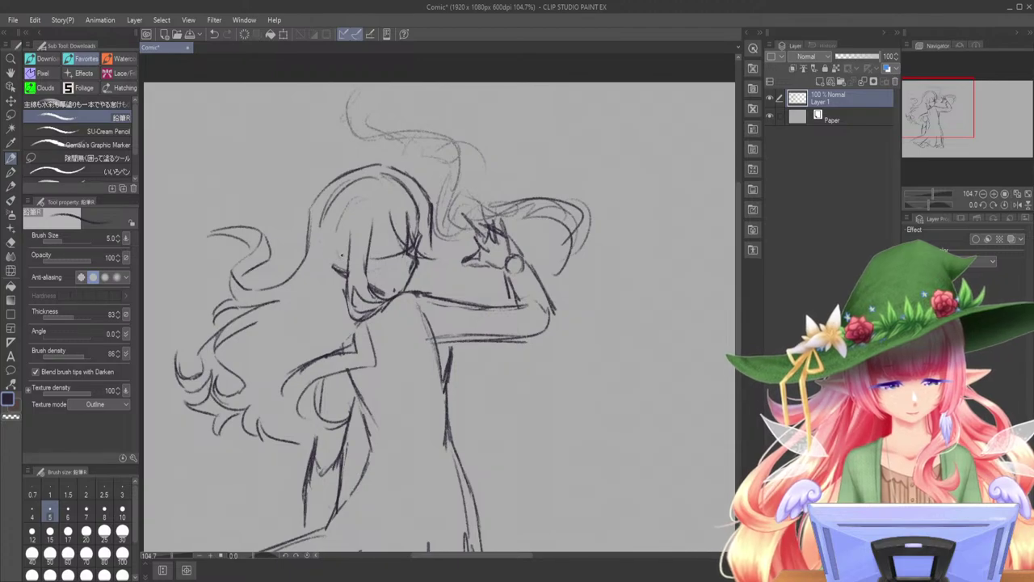
left_click_drag(335, 250, 345, 281)
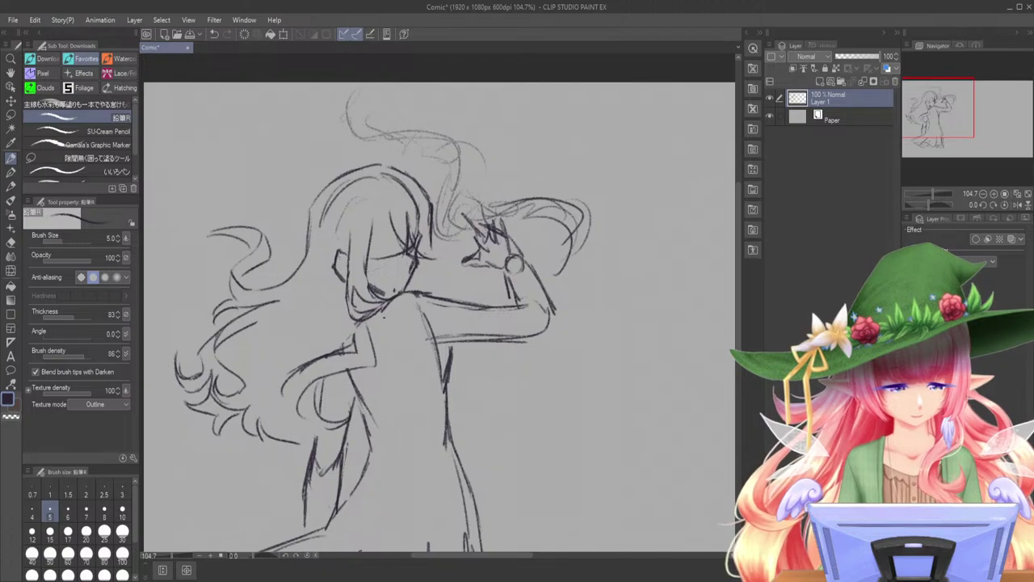
left_click_drag(314, 368, 287, 384)
- At 200% magnification, clear the scribbled lines at the front of the face and clean up the nose and jaw profile
left_click_drag(933, 193, 937, 193)
left_click_drag(938, 117, 929, 107)
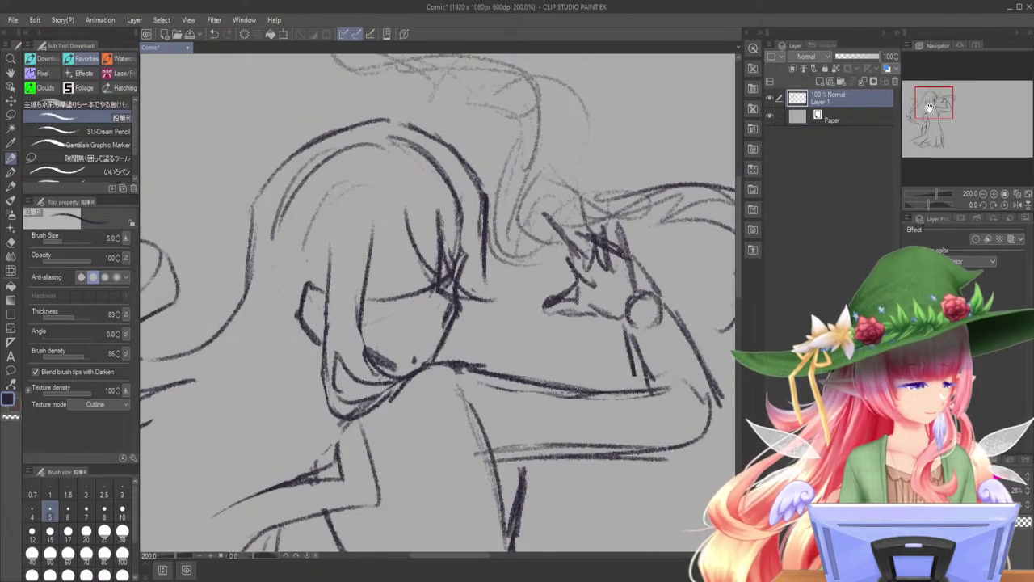
mouse_move(437, 274)
left_mouse_down()
mouse_move(455, 310)
mouse_move(455, 233)
mouse_move(425, 322)
mouse_move(443, 288)
left_mouse_up()
key("ctrl+z")
mouse_move(459, 233)
left_mouse_down()
mouse_move(421, 366)
mouse_move(433, 334)
left_mouse_up()
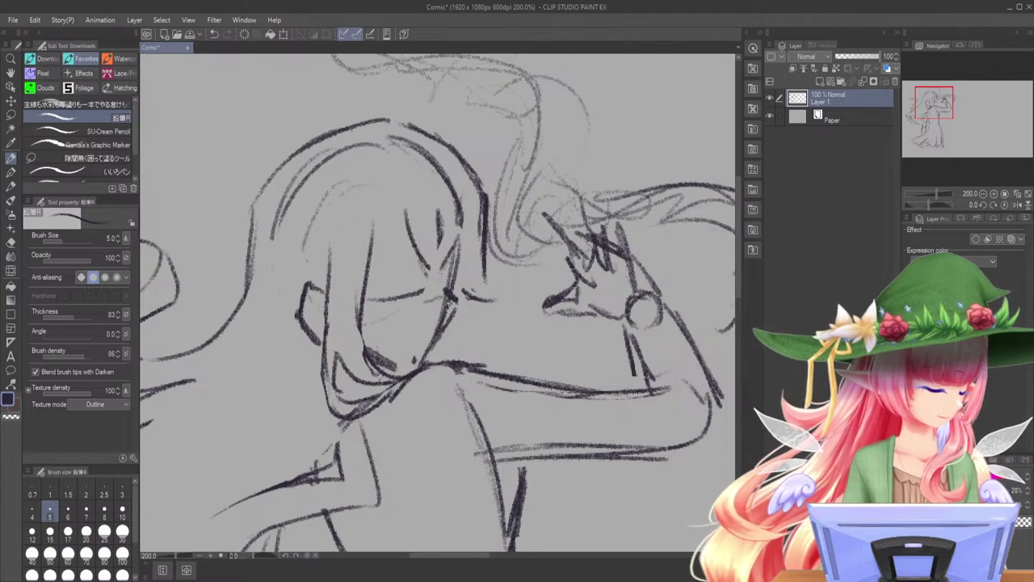
left_click_drag(439, 299, 461, 311)
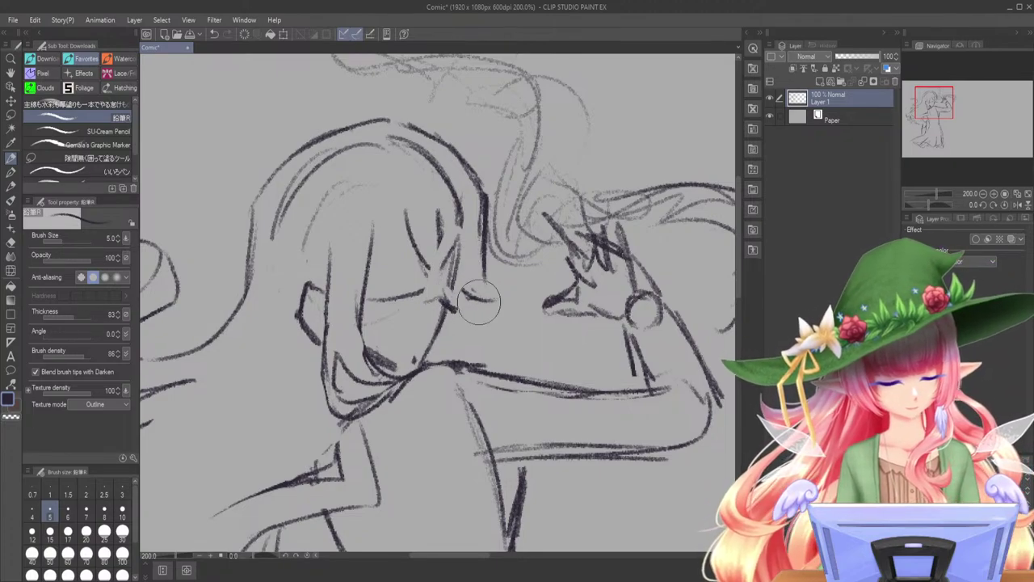
left_click_drag(457, 312, 421, 366)
key("ctrl+z")
- Darken the strokes between the fringe and the nose bridge, and draw a firmer upper eyelid line
left_click_drag(462, 283, 451, 299)
left_click_drag(456, 287, 448, 299)
left_click_drag(469, 263, 454, 286)
mouse_move(471, 259)
left_mouse_down()
mouse_move(457, 285)
mouse_move(465, 269)
left_mouse_up()
mouse_move(463, 212)
left_mouse_down()
mouse_move(468, 264)
mouse_move(450, 283)
mouse_move(371, 290)
mouse_move(407, 315)
mouse_move(397, 304)
mouse_move(423, 291)
left_mouse_up()
key("ctrl+z")
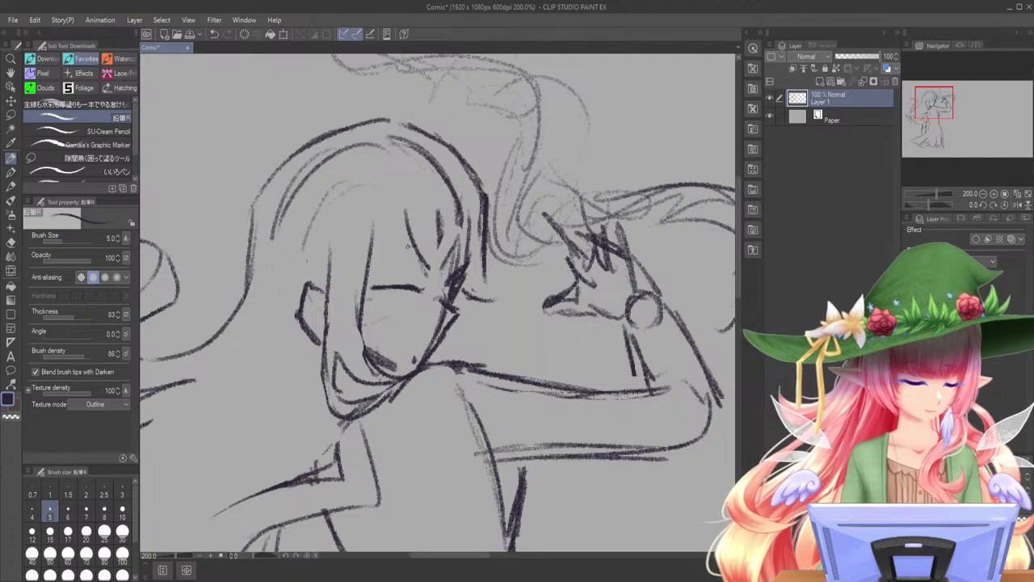
- Clean up the mouth and chin area, and draw a small round iris beneath the eyelid
left_click_drag(383, 349, 394, 361)
left_click_drag(436, 333, 407, 361)
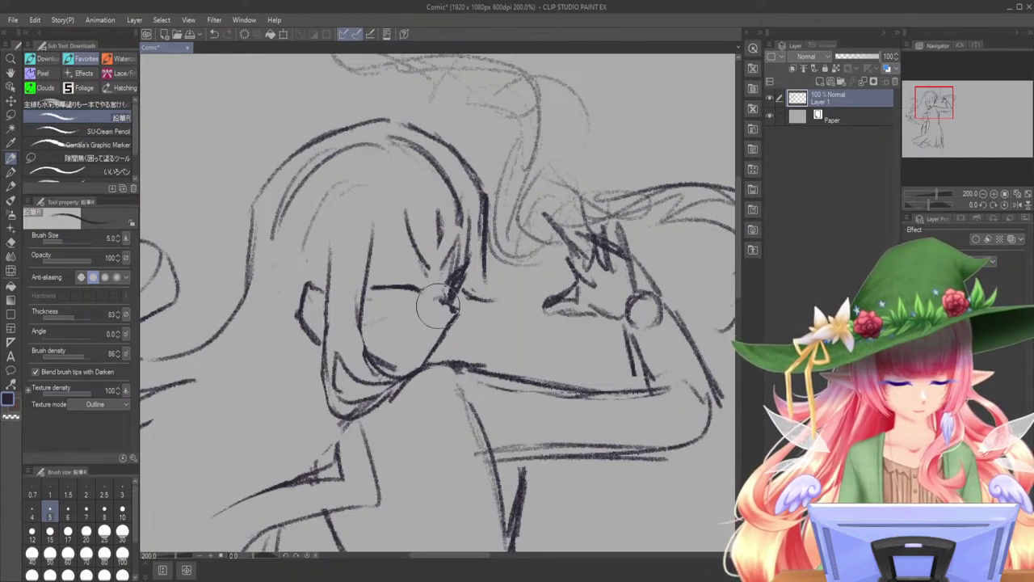
left_click_drag(438, 312, 451, 302)
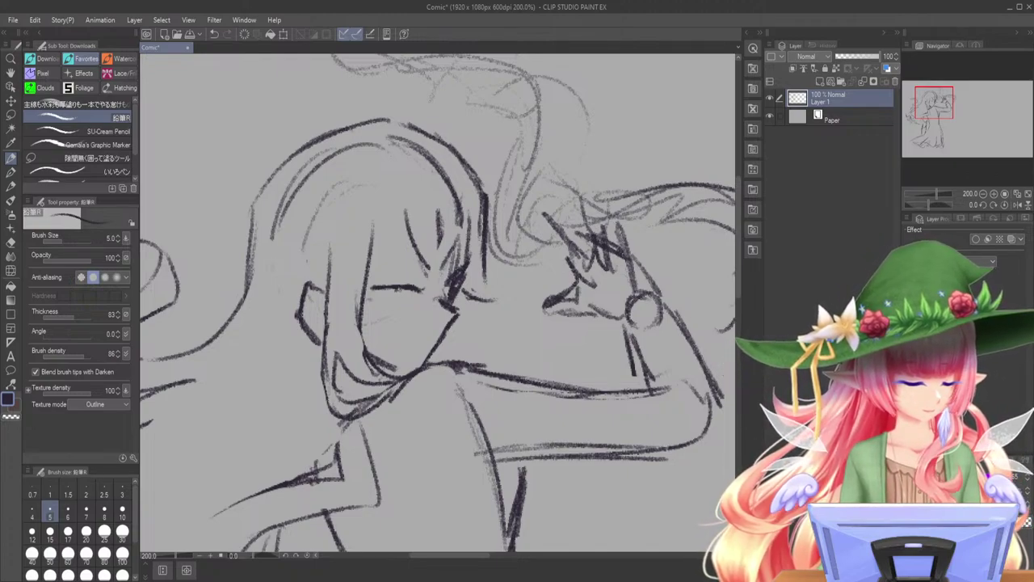
mouse_move(396, 288)
left_mouse_down()
mouse_move(396, 307)
mouse_move(408, 308)
left_mouse_up()
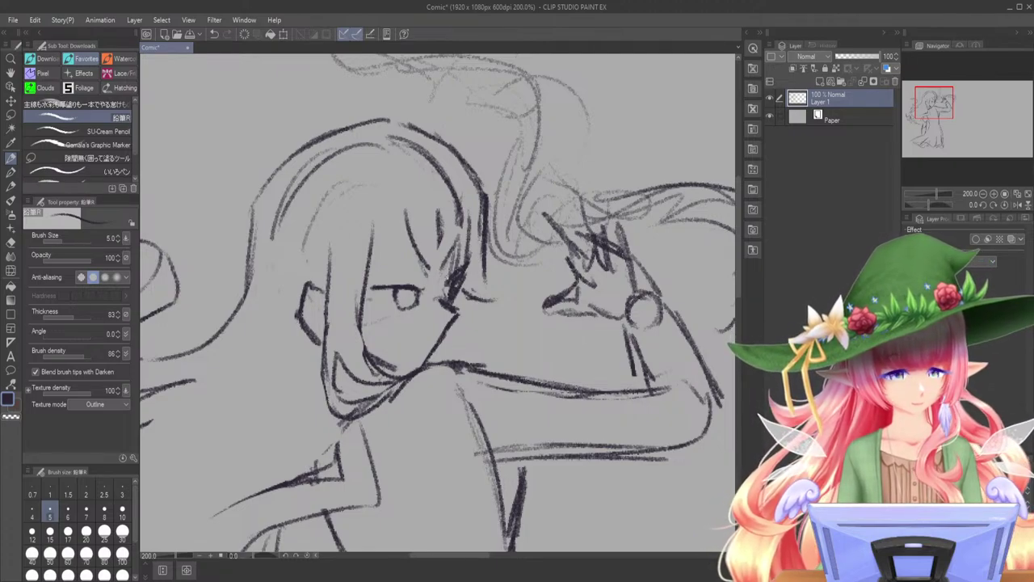
mouse_move(468, 284)
left_mouse_down()
mouse_move(415, 295)
mouse_move(408, 328)
mouse_move(416, 264)
mouse_move(412, 295)
left_mouse_up()
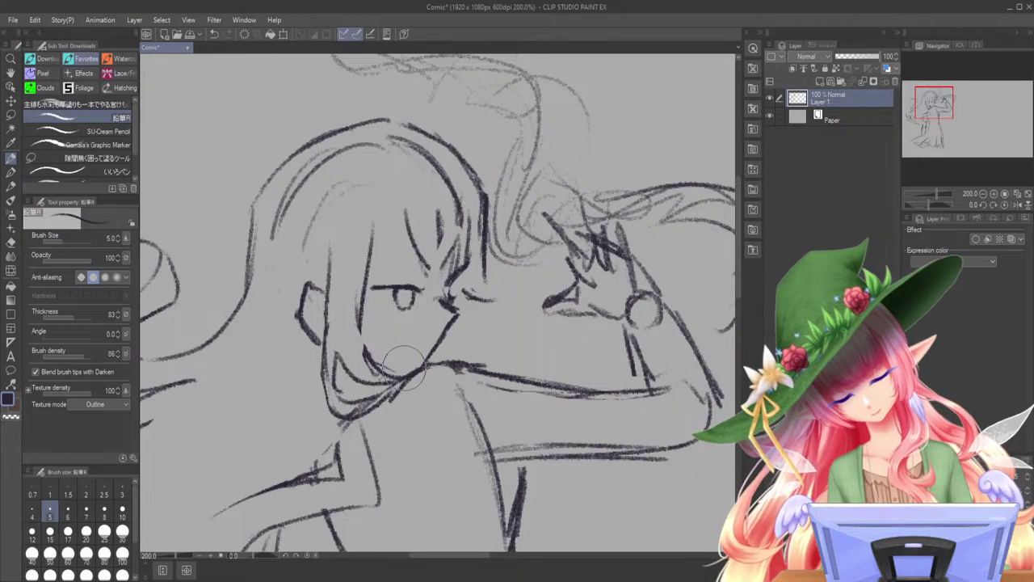
- Tidy the lower jawline and thicken the hair strand framing the cheek down to the jaw
left_click_drag(376, 363, 407, 375)
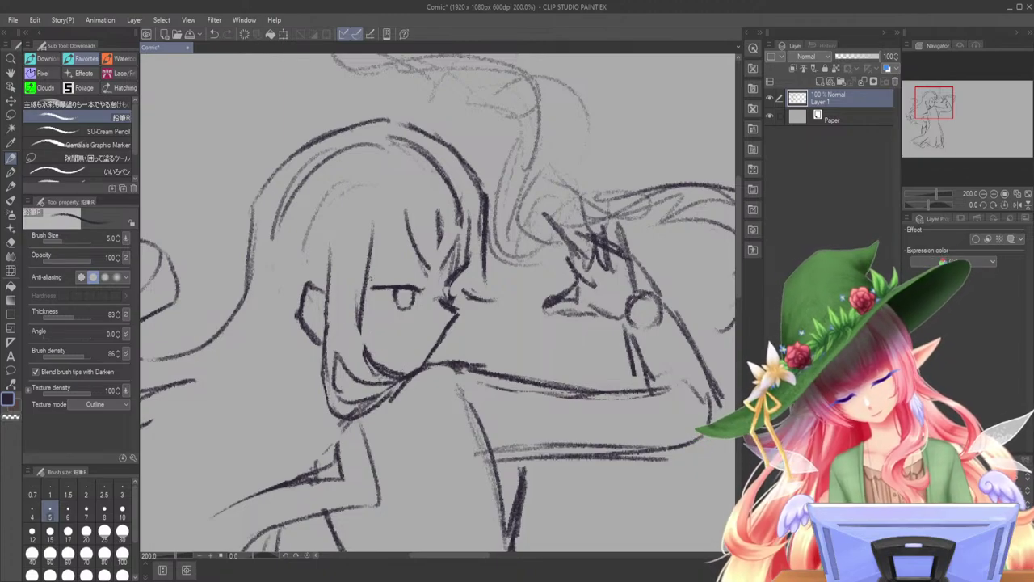
left_click_drag(360, 326, 364, 352)
left_click_drag(356, 284, 371, 368)
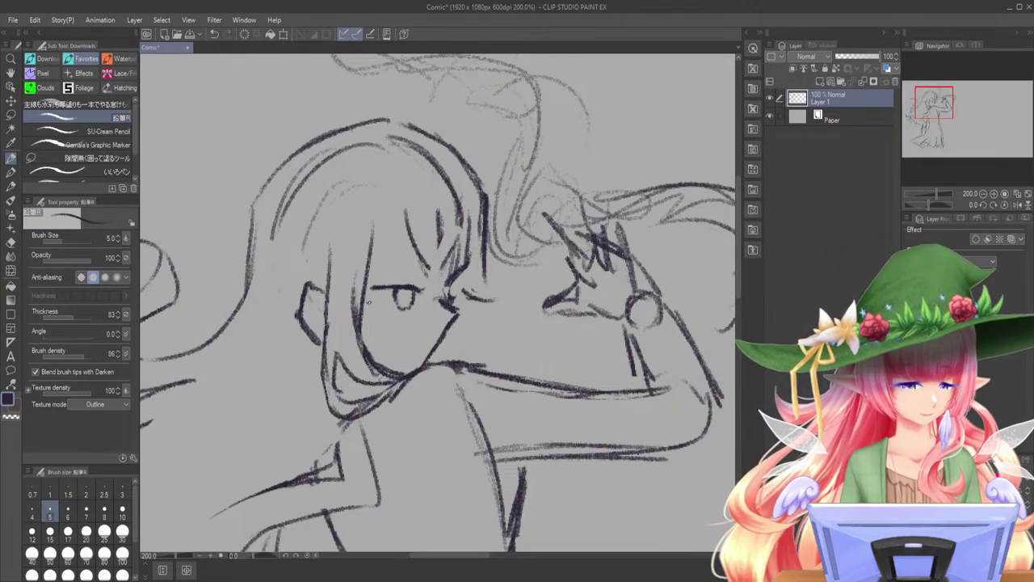
- Lasso the eye and shift it slightly upward with a transform, and rework the strands in front of the brow
left_click(11, 114)
mouse_move(391, 273)
left_mouse_down()
mouse_move(391, 319)
mouse_move(431, 311)
mouse_move(430, 275)
left_mouse_up()
key("ctrl+t")
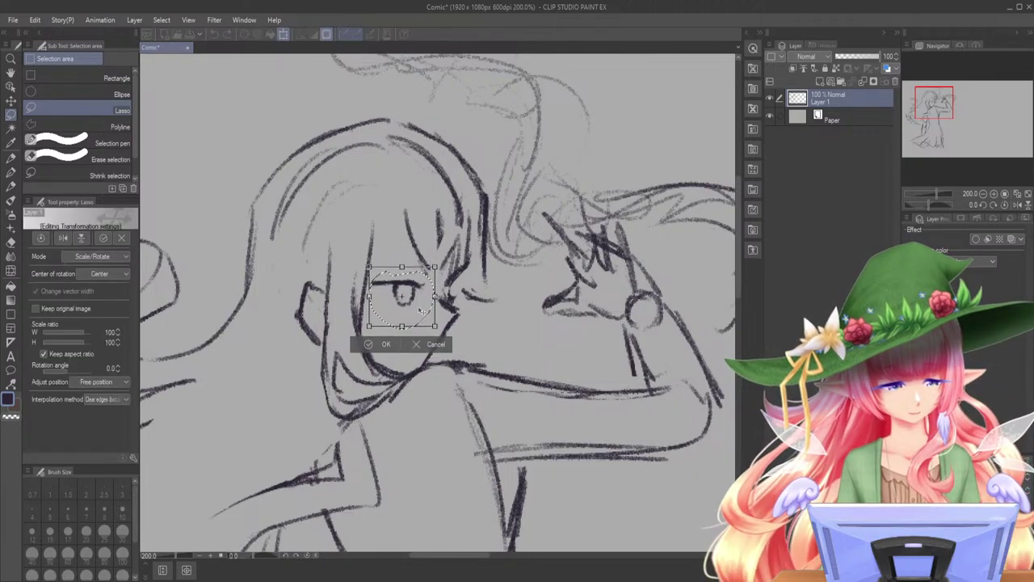
left_click(381, 345)
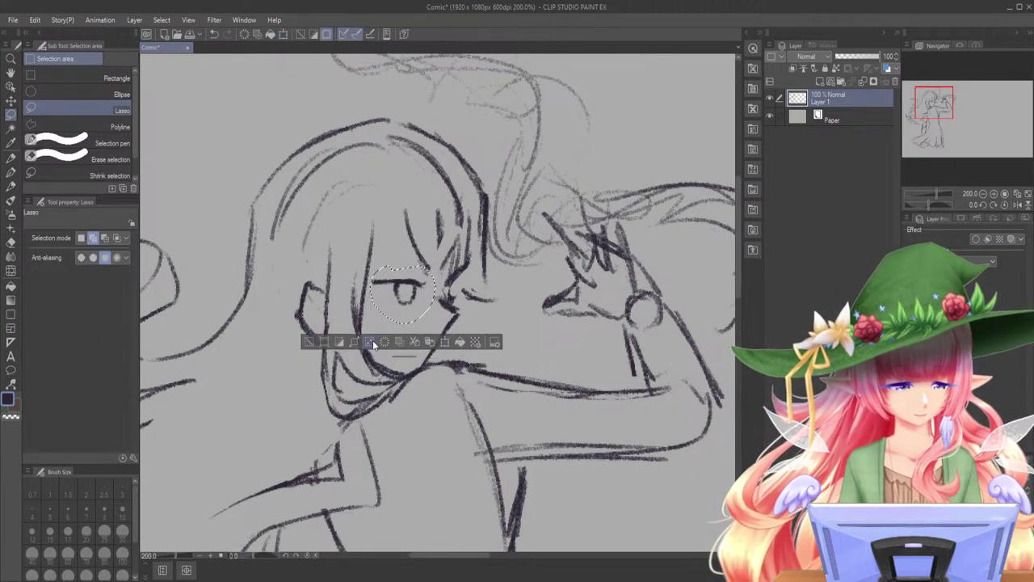
left_click(310, 343)
left_click(10, 159)
mouse_move(452, 276)
left_mouse_down()
mouse_move(444, 284)
mouse_move(466, 284)
mouse_move(449, 299)
mouse_move(440, 291)
mouse_move(454, 243)
left_mouse_up()
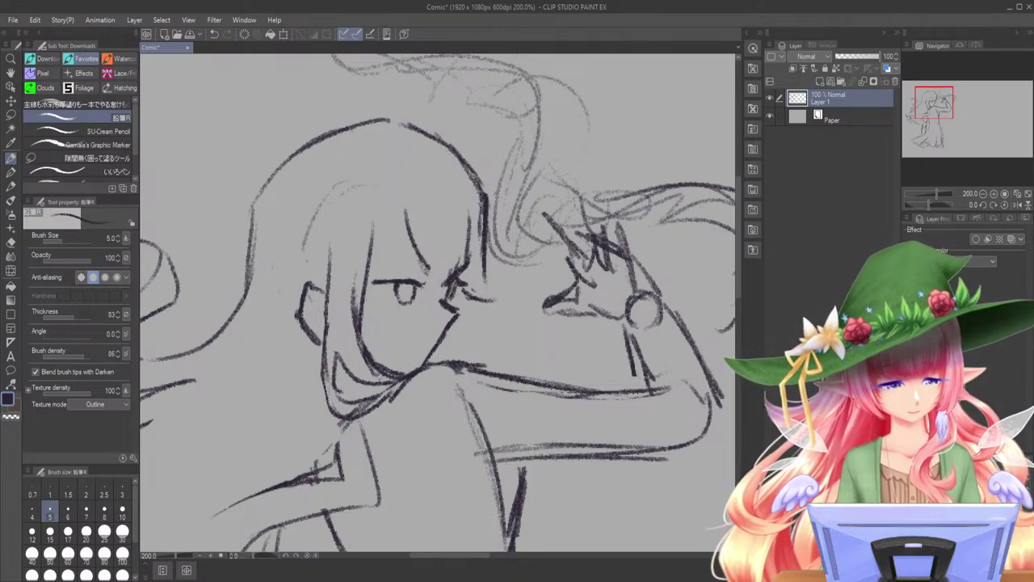
- Lasso the eye again, nudge it slightly with a transform and clear the selection
key("m")
mouse_move(394, 260)
left_mouse_down()
mouse_move(372, 287)
mouse_move(428, 300)
mouse_move(398, 263)
mouse_move(438, 261)
left_mouse_up()
left_click(443, 341)
left_click_drag(405, 296, 408, 292)
left_click(382, 342)
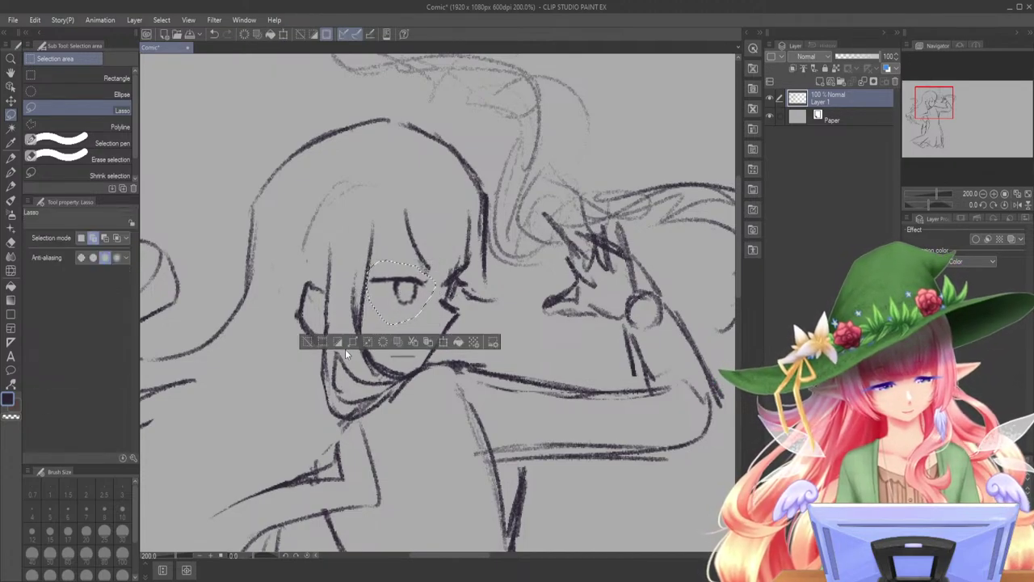
left_click(309, 341)
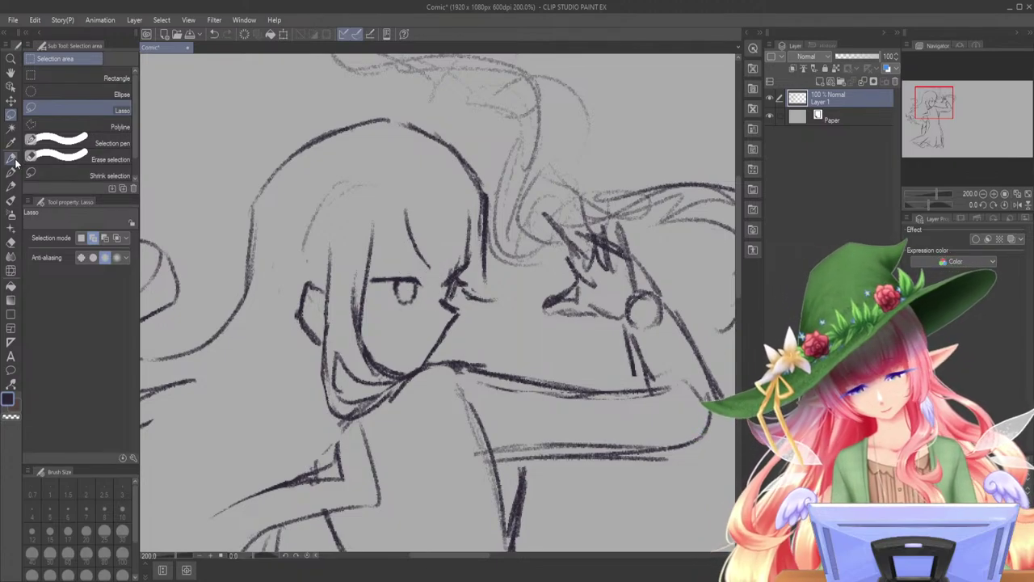
- Redraw the fringe with the pencil, parting it above the eye with strands falling to the cheek and past the nose
key("p")
mouse_move(407, 212)
left_mouse_down()
mouse_move(426, 280)
mouse_move(482, 335)
left_mouse_up()
left_click_drag(447, 211, 446, 293)
mouse_move(447, 292)
left_mouse_down()
mouse_move(496, 315)
mouse_move(480, 339)
mouse_move(490, 311)
left_mouse_up()
mouse_move(441, 278)
left_mouse_down()
mouse_move(484, 318)
mouse_move(436, 247)
mouse_move(452, 276)
mouse_move(459, 262)
left_mouse_up()
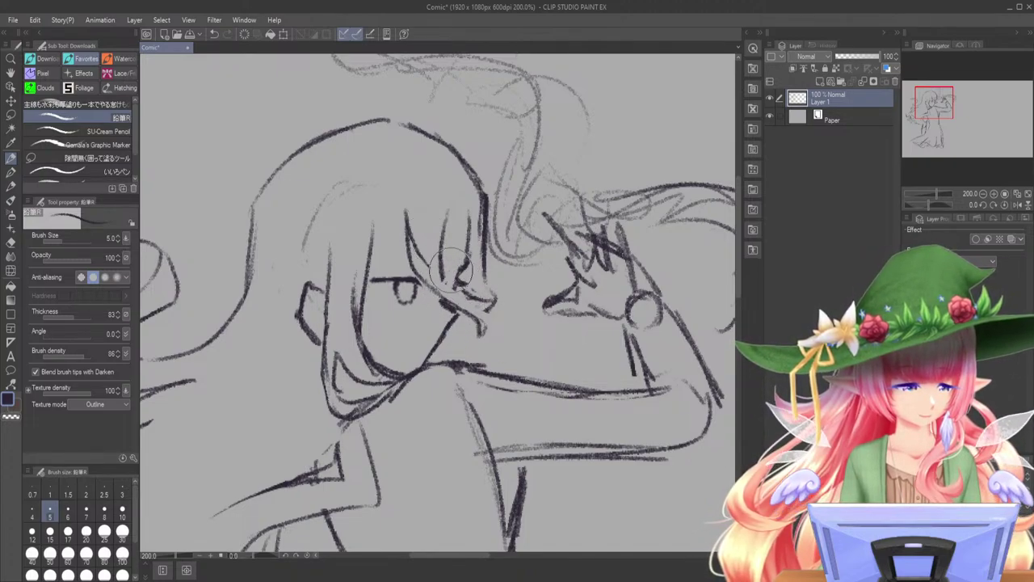
mouse_move(445, 214)
left_mouse_down()
mouse_move(452, 279)
mouse_move(483, 336)
left_mouse_up()
left_click_drag(406, 215, 362, 296)
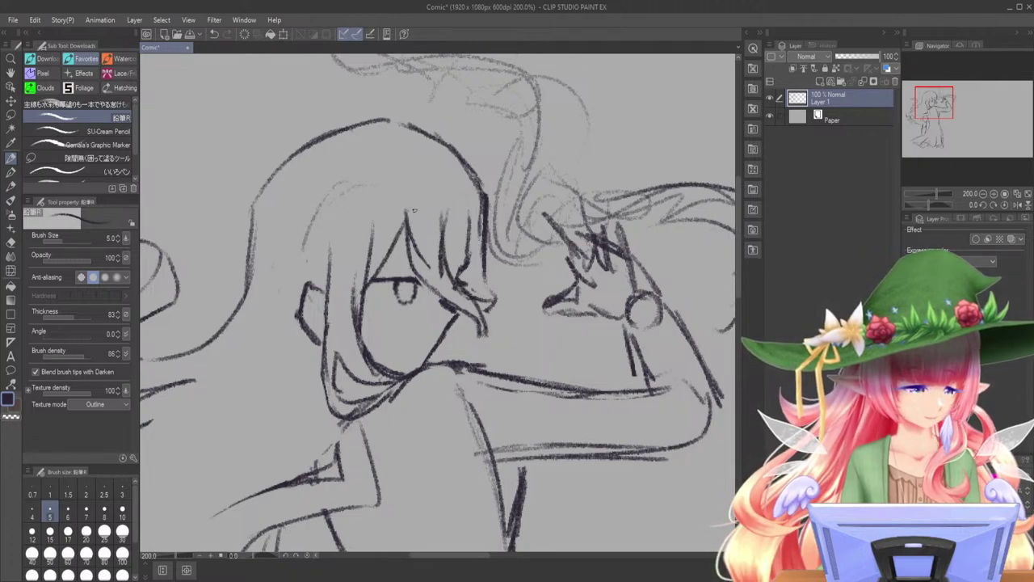
- Try a curved front lock beside the forehead and a pointed fringe strand sweeping forward past the nose
mouse_move(453, 170)
left_mouse_down()
mouse_move(468, 206)
mouse_move(455, 287)
left_mouse_up()
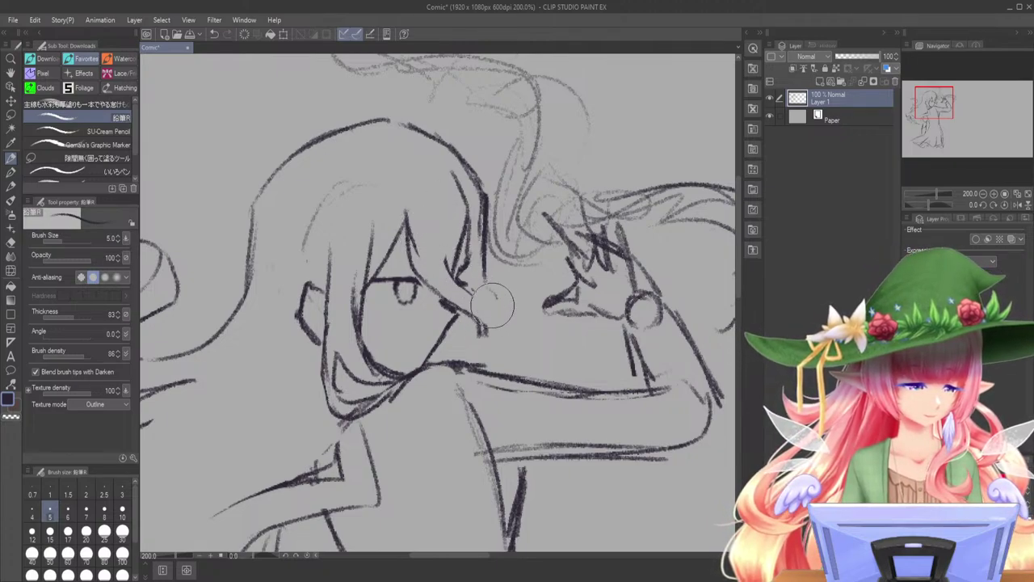
left_click_drag(441, 292, 506, 318)
mouse_move(446, 266)
left_mouse_down()
mouse_move(461, 296)
mouse_move(512, 320)
left_mouse_up()
key("ctrl+z")
mouse_move(444, 221)
left_mouse_down()
mouse_move(450, 266)
mouse_move(497, 315)
left_mouse_up()
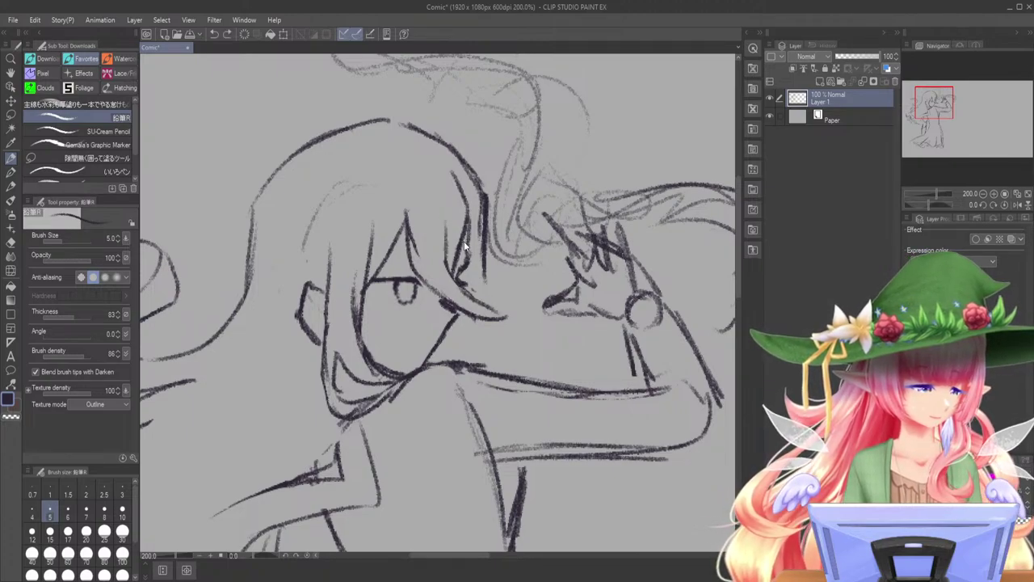
mouse_move(451, 277)
left_mouse_down()
mouse_move(490, 316)
mouse_move(506, 319)
left_mouse_up()
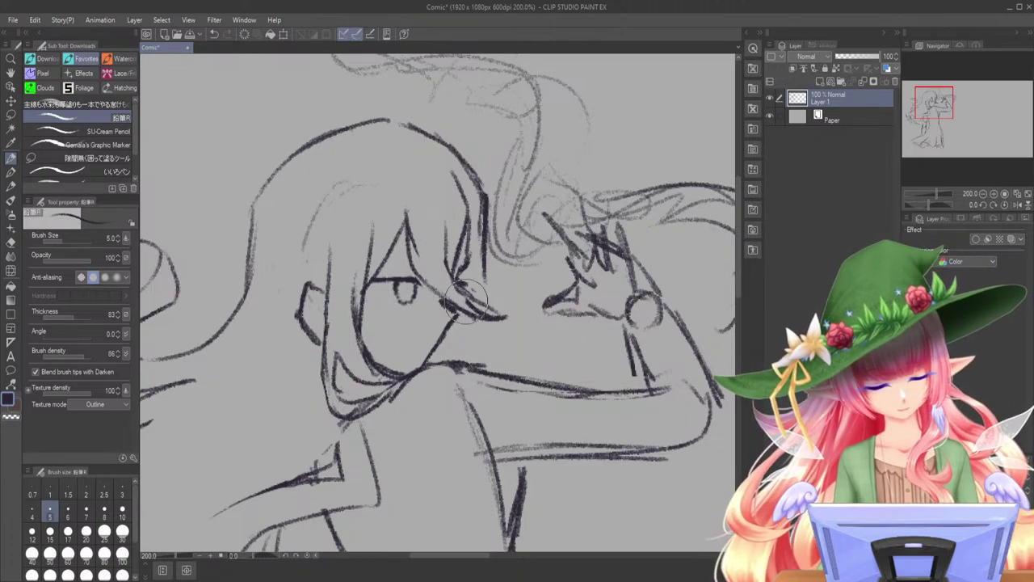
left_click_drag(495, 308, 501, 322)
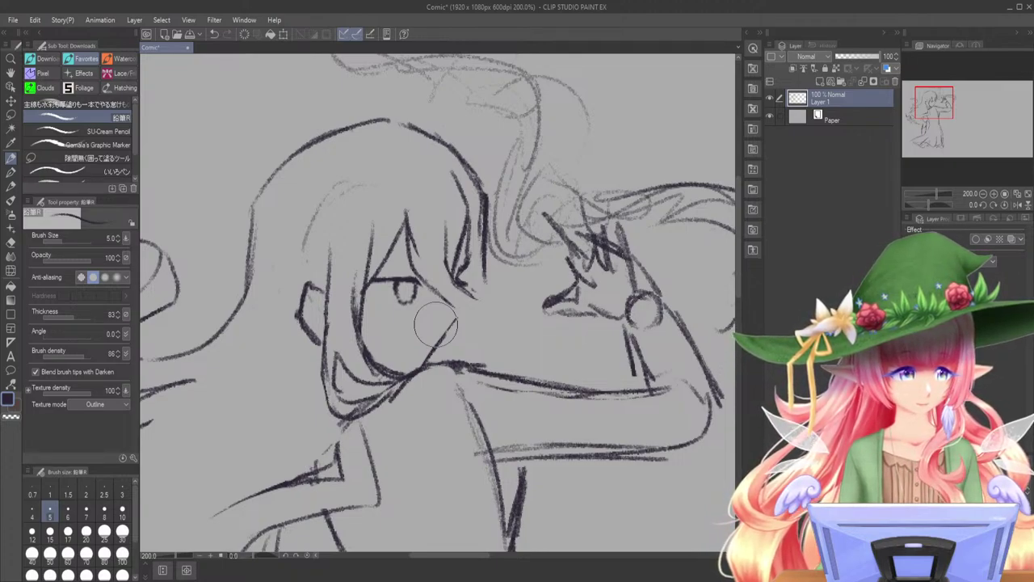
- Redraw the pointed nose and the line down to the chin, with a thin strand falling in front of them
left_click_drag(461, 316, 442, 339)
left_click_drag(440, 296, 461, 313)
mouse_move(469, 265)
left_mouse_down()
mouse_move(446, 301)
mouse_move(455, 357)
left_mouse_up()
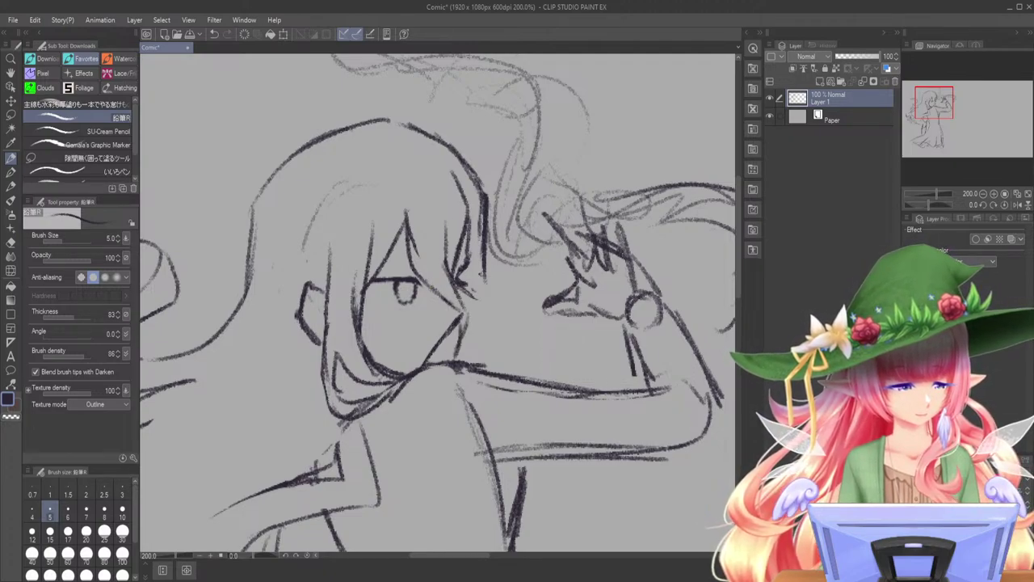
- Erase the front fringe strands, the front edge of the hair, the eye and the nose and jaw profile
mouse_move(461, 236)
left_mouse_down()
mouse_move(456, 260)
mouse_move(453, 173)
left_mouse_up()
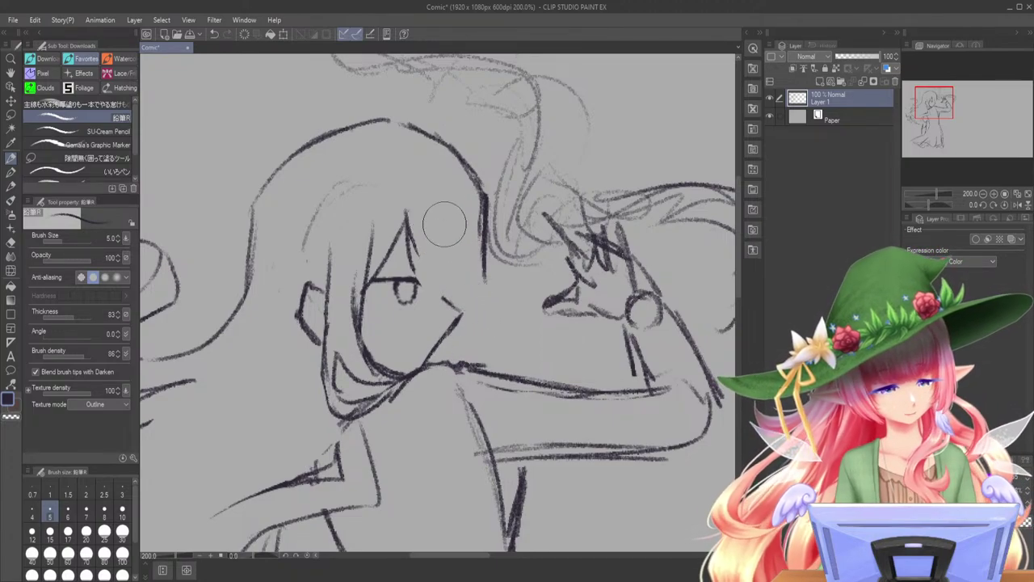
left_click_drag(485, 183, 469, 174)
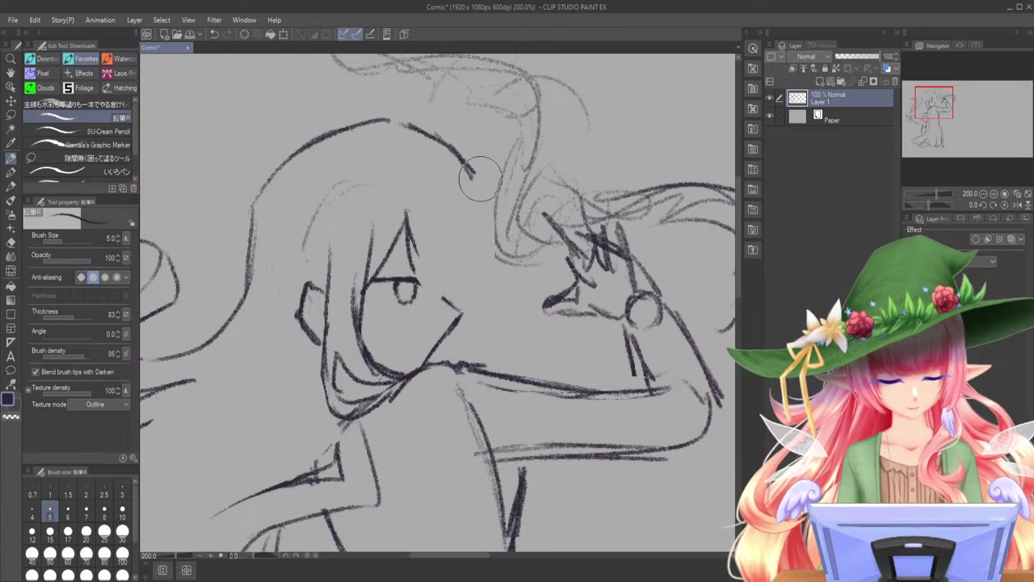
mouse_move(377, 285)
left_mouse_down()
mouse_move(440, 323)
mouse_move(412, 317)
left_mouse_up()
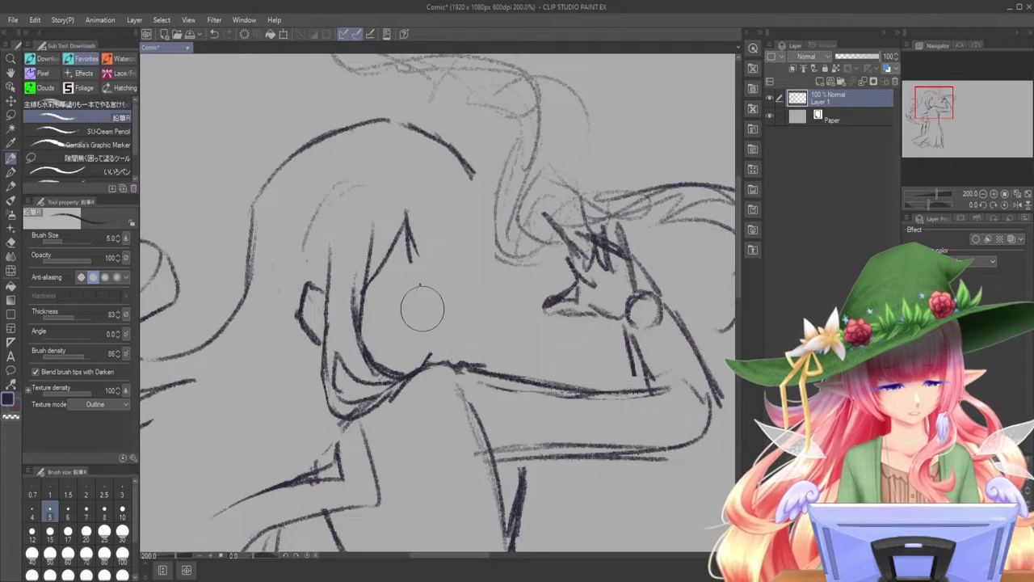
- Sketch a new face profile curving from the forehead down to a small nose and on to the chin
mouse_move(462, 242)
left_mouse_down()
mouse_move(453, 312)
mouse_move(431, 340)
left_mouse_up()
left_click_drag(457, 294, 416, 355)
left_click_drag(459, 252, 457, 203)
mouse_move(444, 305)
left_mouse_down()
mouse_move(449, 318)
mouse_move(459, 308)
left_mouse_up()
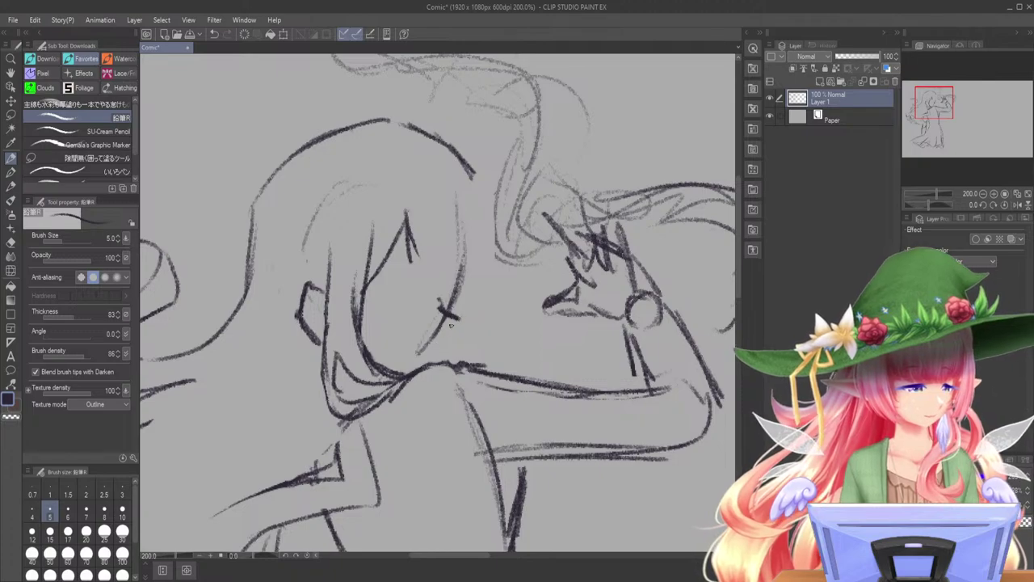
mouse_move(441, 305)
left_mouse_down()
mouse_move(462, 314)
mouse_move(428, 361)
left_mouse_up()
key("ctrl+z")
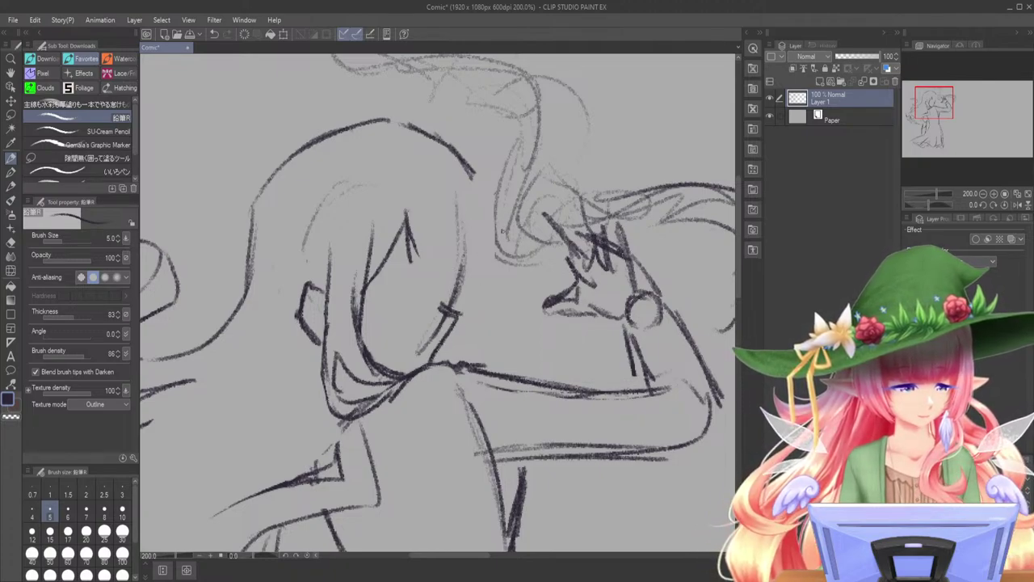
mouse_move(455, 300)
left_mouse_down()
mouse_move(471, 255)
mouse_move(473, 191)
left_mouse_up()
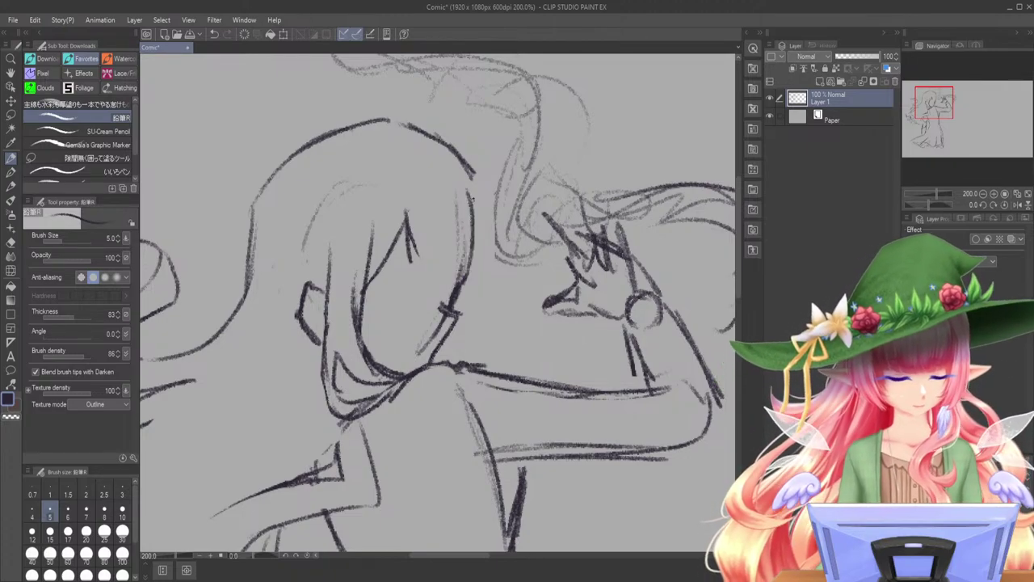
- Redraw the small nose and sketch the near eye with its upper lash, adding a short lash mark at the front of the face
left_click_drag(446, 321, 435, 342)
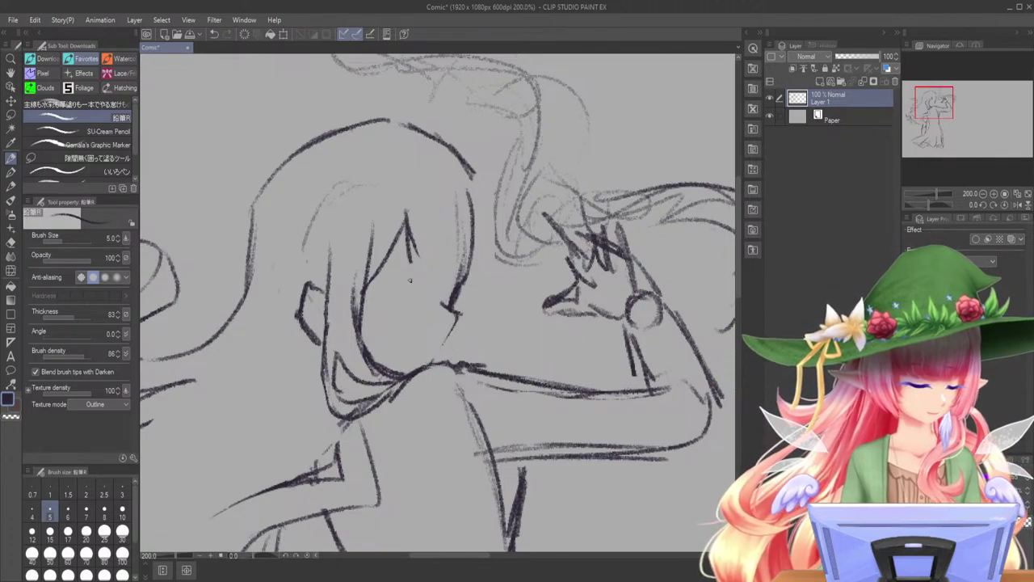
mouse_move(413, 280)
left_mouse_down()
mouse_move(389, 279)
mouse_move(432, 281)
mouse_move(406, 299)
mouse_move(417, 310)
mouse_move(400, 277)
mouse_move(420, 283)
mouse_move(386, 281)
left_mouse_up()
left_click_drag(459, 293, 477, 287)
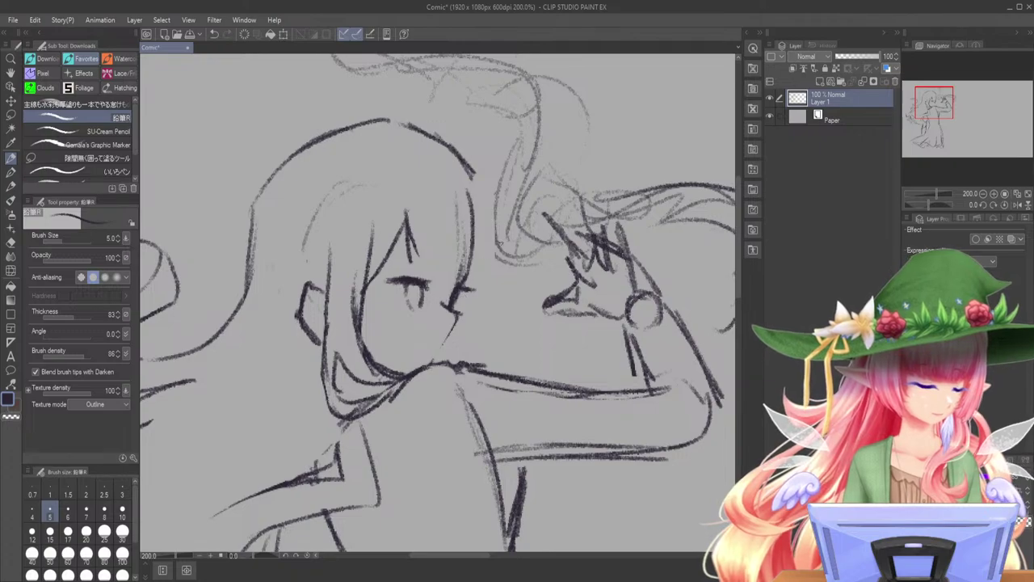
- Reshape the profile with a pointed nose and a straighter jaw line running down to the raised arm
mouse_move(471, 268)
left_mouse_down()
mouse_move(458, 300)
mouse_move(469, 310)
mouse_move(450, 347)
left_mouse_up()
left_click_drag(471, 312, 451, 352)
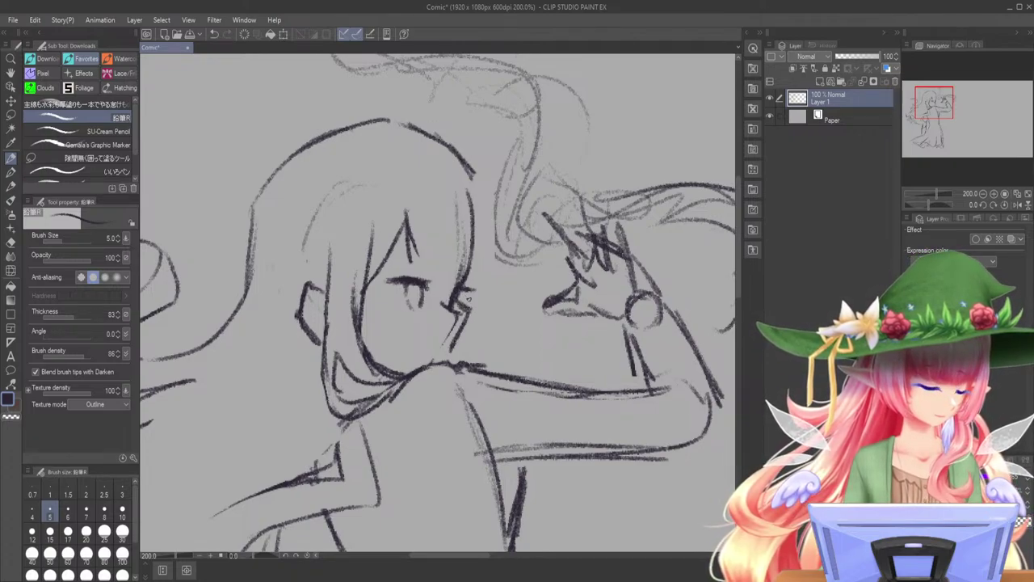
mouse_move(449, 305)
left_mouse_down()
mouse_move(453, 326)
mouse_move(454, 301)
mouse_move(467, 312)
mouse_move(446, 361)
left_mouse_up()
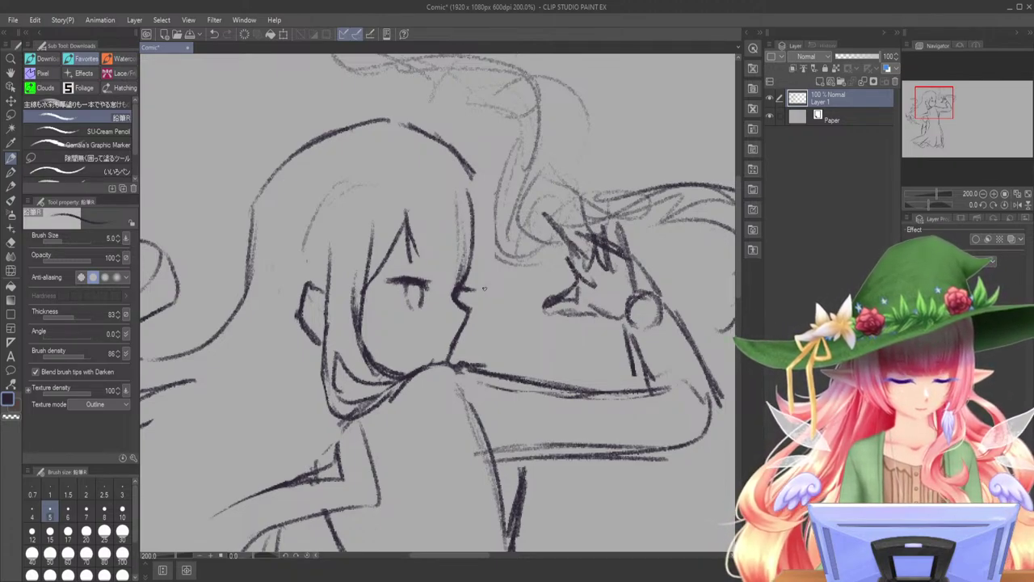
- Close the gap in the crown and extend the front hair outline past the face to the arm, with an inner strand
left_click_drag(357, 122, 429, 125)
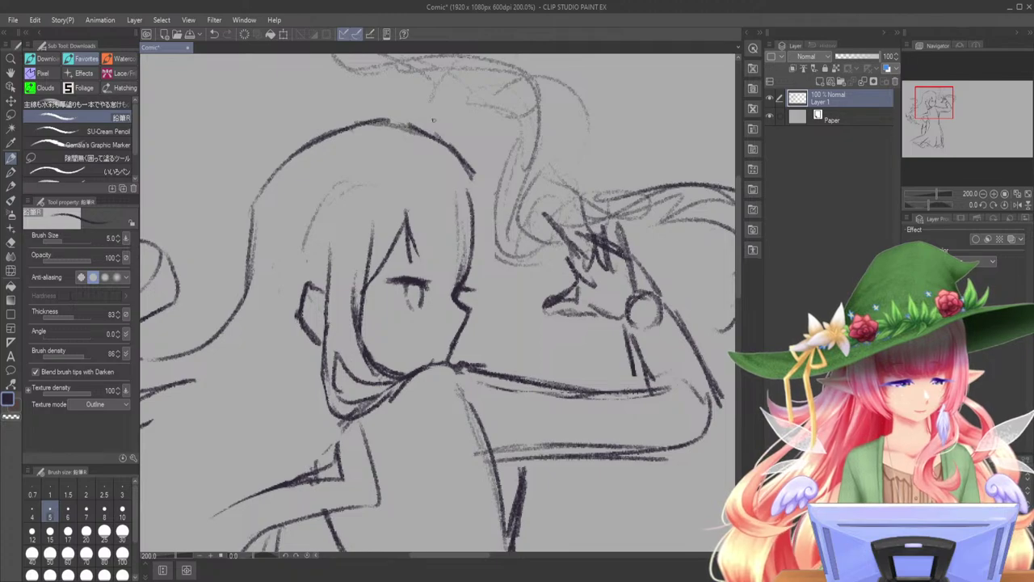
mouse_move(462, 155)
left_mouse_down()
mouse_move(485, 194)
mouse_move(516, 336)
left_mouse_up()
left_click_drag(500, 264, 521, 368)
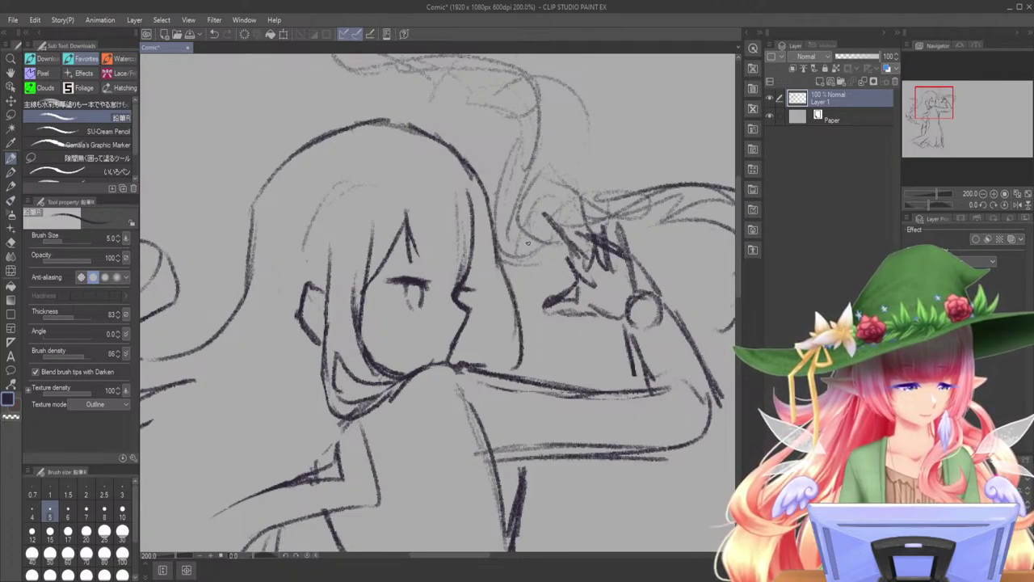
mouse_move(504, 294)
left_mouse_down()
mouse_move(499, 354)
mouse_move(512, 359)
left_mouse_up()
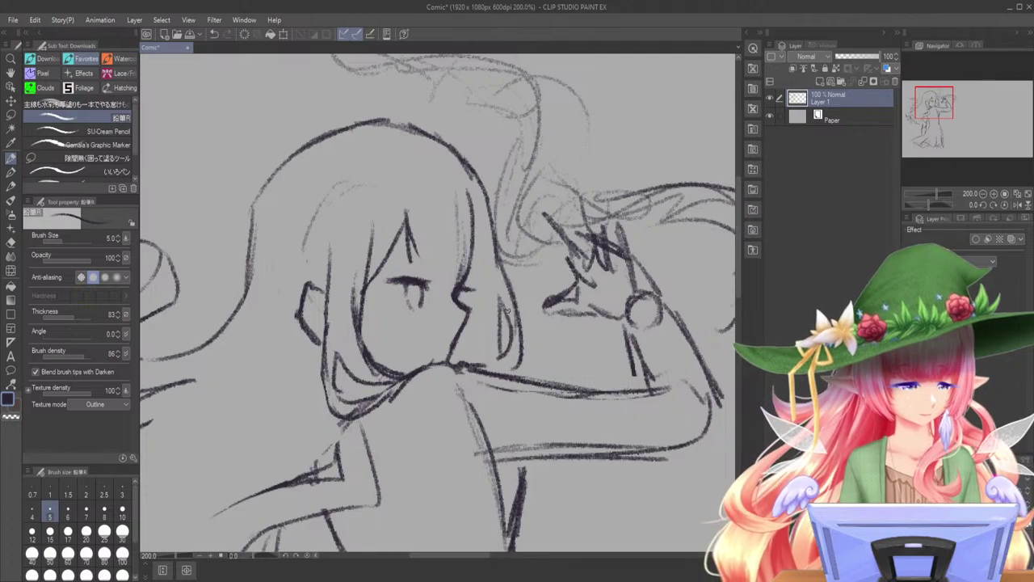
- Erase the lower part of the front lock and redraw the outer forearm from the wrist to the elbow
mouse_move(506, 286)
left_mouse_down()
mouse_move(507, 361)
mouse_move(457, 358)
left_mouse_up()
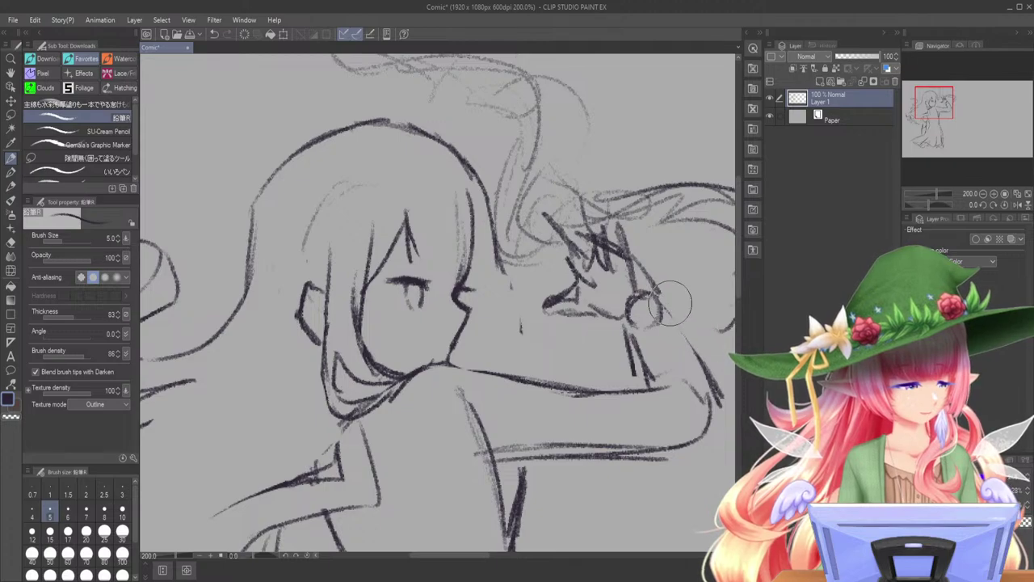
mouse_move(656, 299)
left_mouse_down()
mouse_move(711, 389)
mouse_move(711, 435)
left_mouse_up()
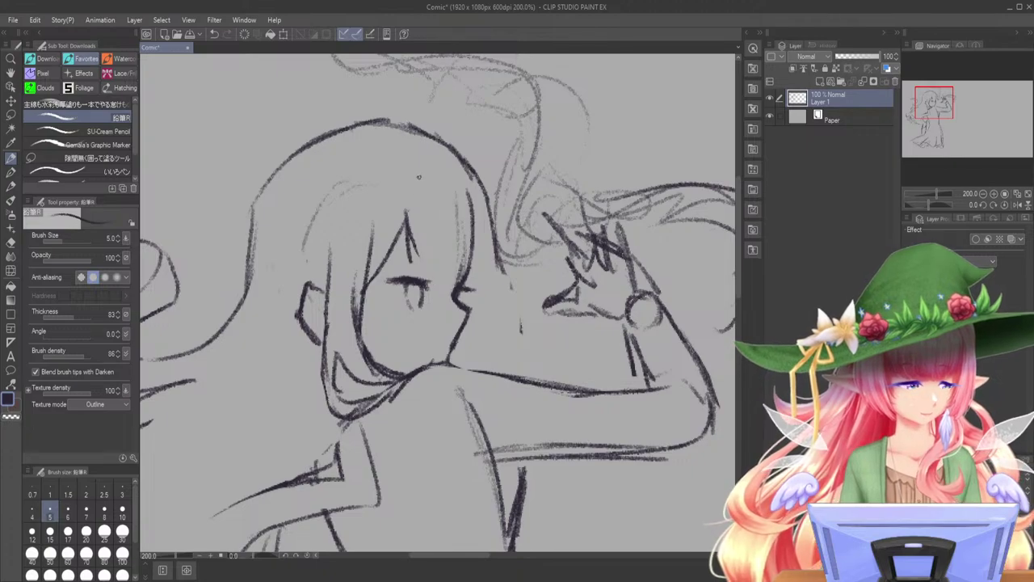
- Draw fringe strands sweeping forward over the front of the face and curling in to the upper arm
left_click_drag(430, 211, 452, 270)
mouse_move(432, 231)
left_mouse_down()
mouse_move(511, 318)
mouse_move(505, 350)
left_mouse_up()
mouse_move(459, 201)
left_mouse_down()
mouse_move(485, 270)
mouse_move(523, 317)
mouse_move(508, 351)
left_mouse_up()
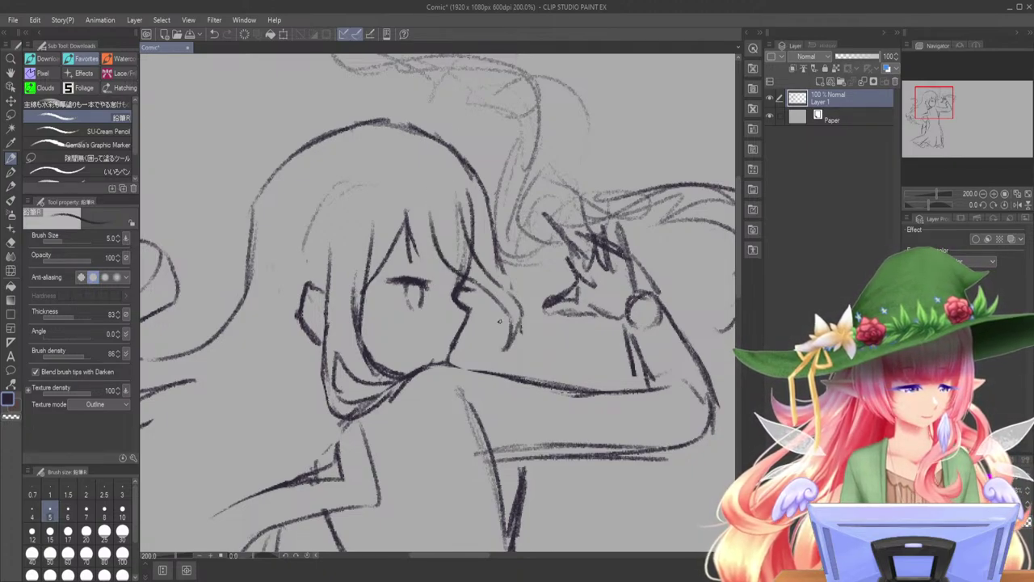
left_click_drag(482, 202, 507, 274)
mouse_move(530, 319)
left_mouse_down()
mouse_move(528, 366)
mouse_move(500, 350)
mouse_move(479, 368)
left_mouse_up()
left_click_drag(519, 331, 506, 366)
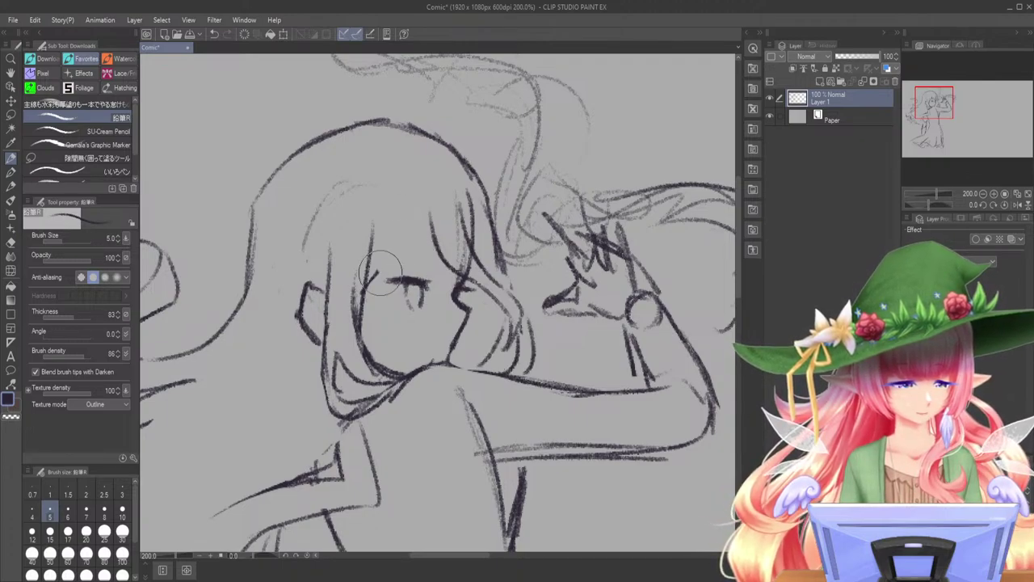
- Replace the old fringe and side lock with curved strands framing the cheek down to the shoulder, and darken the nose profile
mouse_move(379, 229)
left_mouse_down()
mouse_move(366, 324)
mouse_move(355, 314)
mouse_move(356, 271)
left_mouse_up()
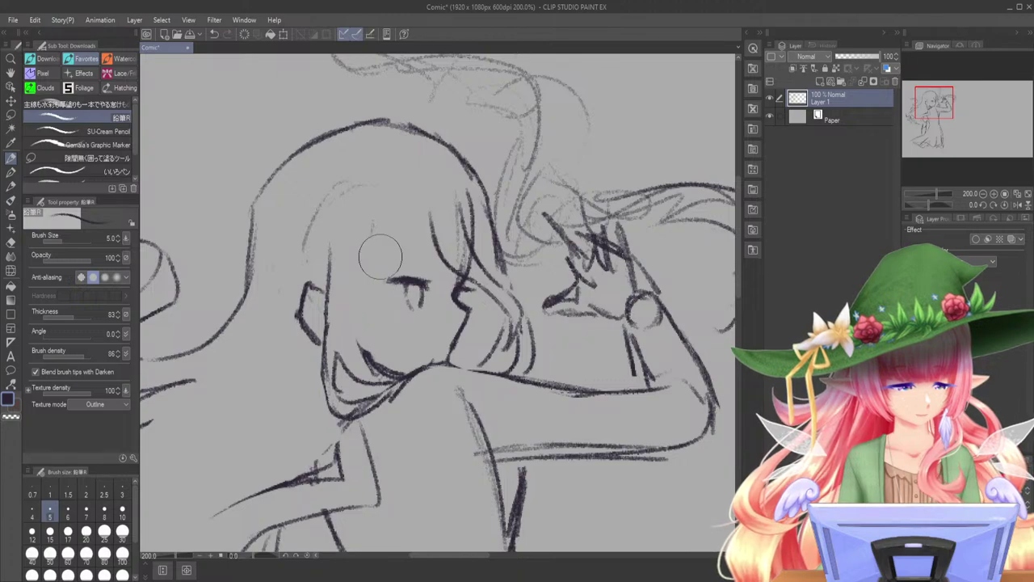
mouse_move(456, 293)
left_mouse_down()
mouse_move(452, 302)
mouse_move(470, 311)
mouse_move(458, 337)
left_mouse_up()
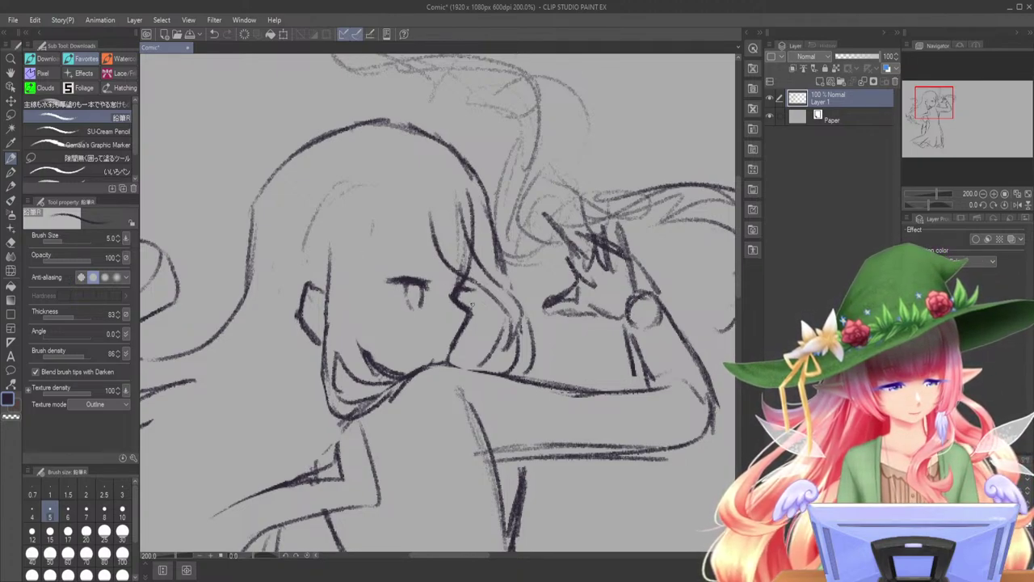
left_click_drag(374, 229, 386, 370)
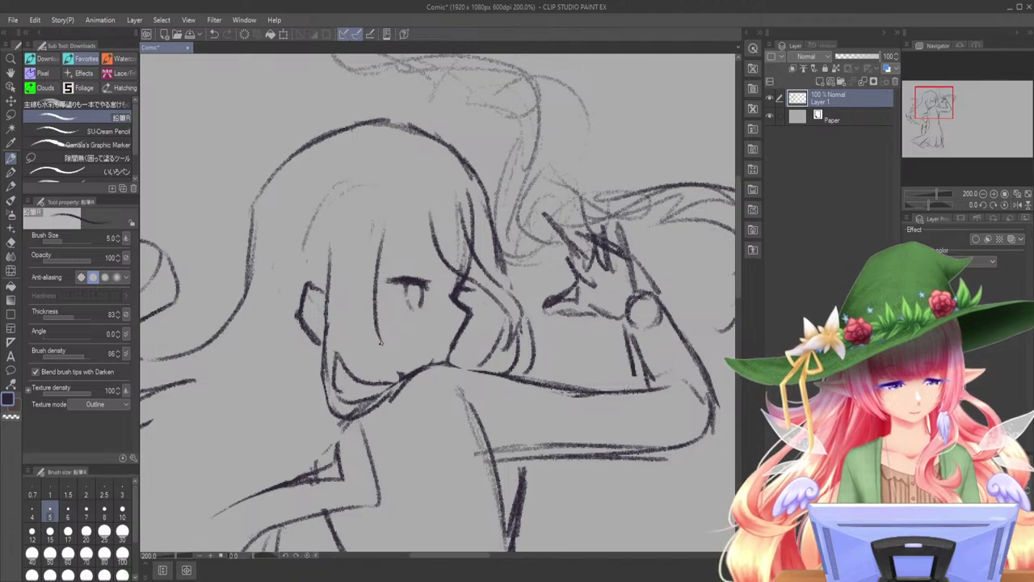
mouse_move(356, 310)
left_mouse_down()
mouse_move(395, 372)
mouse_move(412, 375)
left_mouse_up()
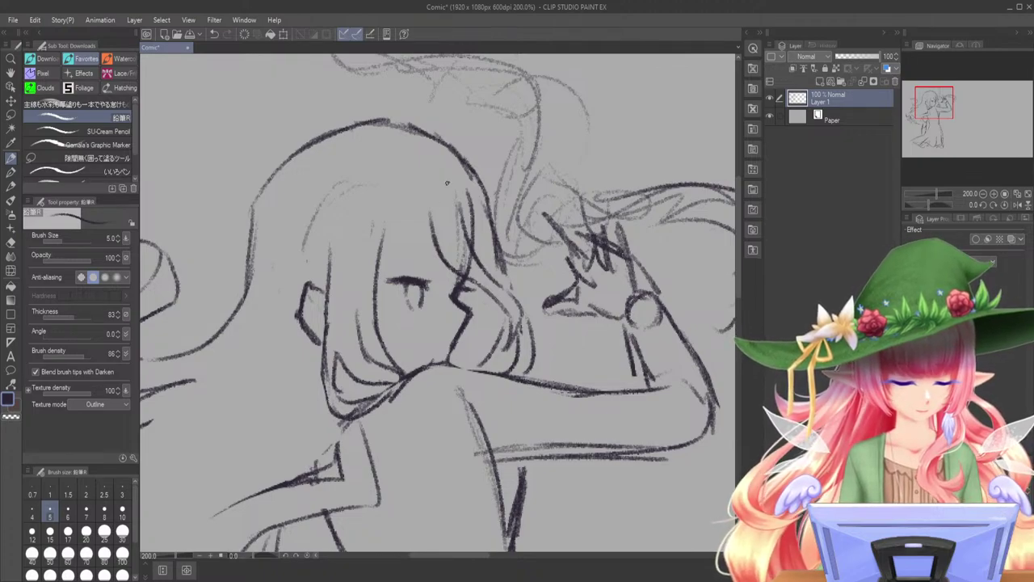
- Redraw the fringe as parted strands meeting above the eye, and add an eyebrow beneath the parting
mouse_move(416, 207)
left_mouse_down()
mouse_move(442, 260)
mouse_move(473, 276)
mouse_move(457, 265)
left_mouse_up()
mouse_move(452, 229)
left_mouse_down()
mouse_move(474, 273)
mouse_move(464, 241)
left_mouse_up()
mouse_move(453, 183)
left_mouse_down()
mouse_move(476, 249)
mouse_move(464, 182)
mouse_move(481, 263)
left_mouse_up()
left_click_drag(481, 227, 489, 276)
left_click_drag(412, 212, 377, 291)
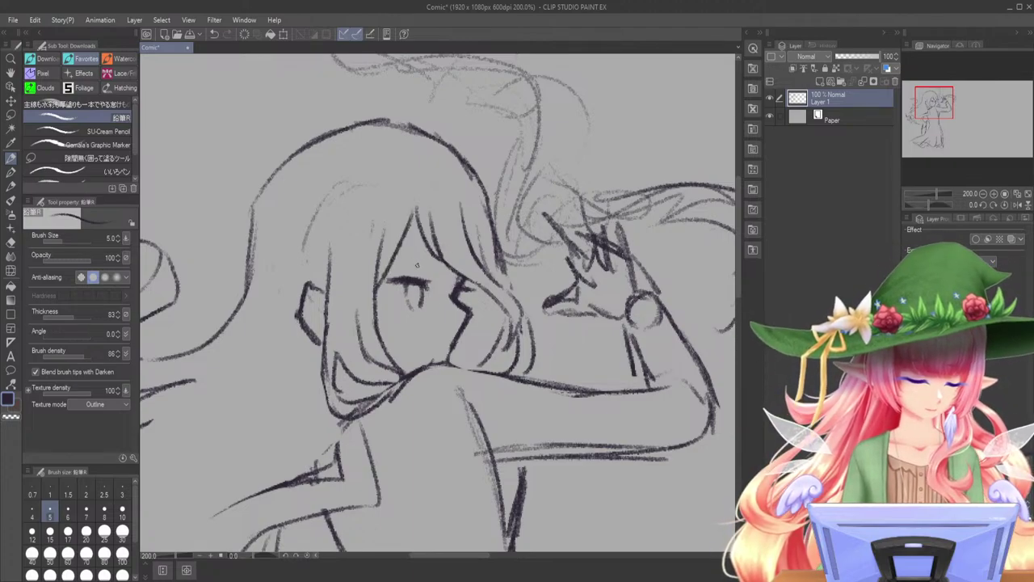
left_click_drag(403, 263, 425, 270)
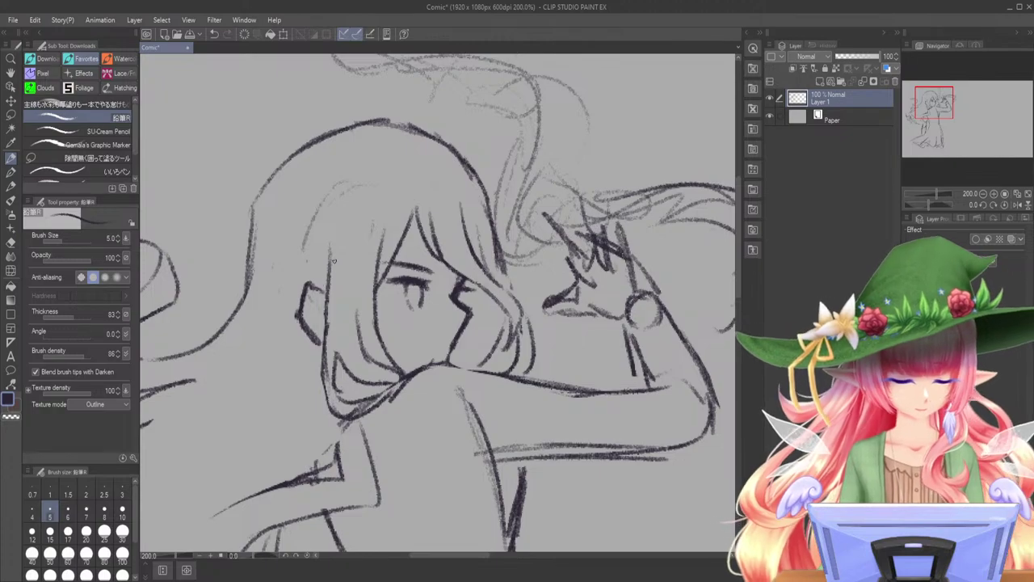
- Erase the ear and the long side hair line, and touch up the far eye above the nose
mouse_move(334, 260)
left_mouse_down()
mouse_move(348, 281)
mouse_move(327, 332)
mouse_move(327, 397)
left_mouse_up()
mouse_move(325, 330)
left_mouse_down()
mouse_move(328, 258)
mouse_move(318, 345)
left_mouse_up()
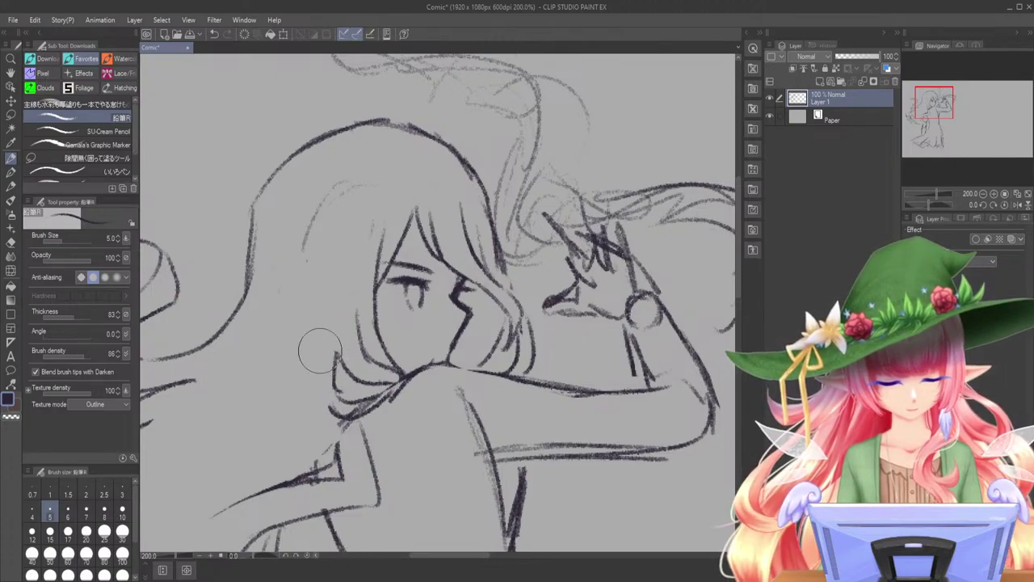
left_click_drag(933, 193, 938, 190)
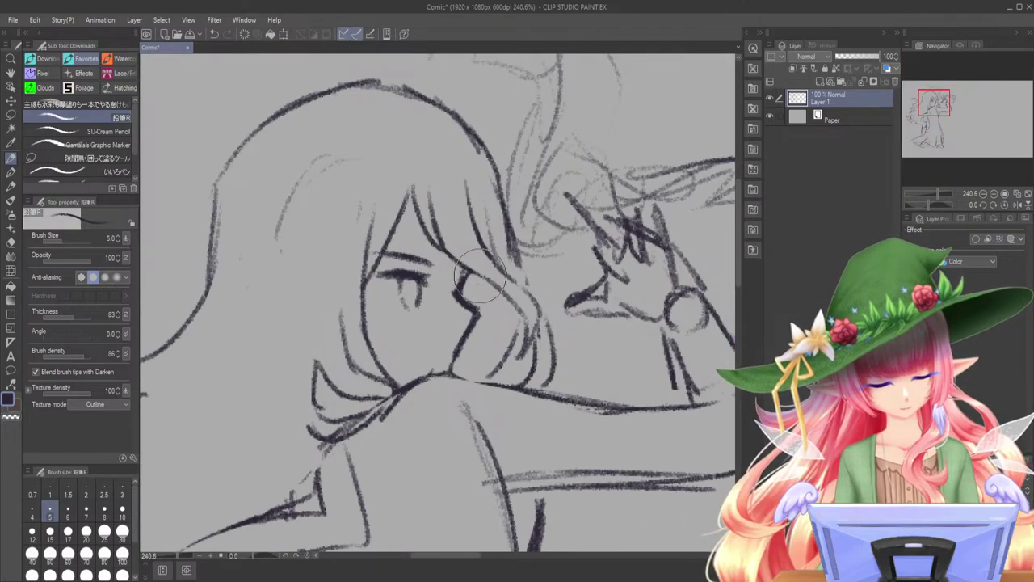
left_click_drag(466, 282, 479, 289)
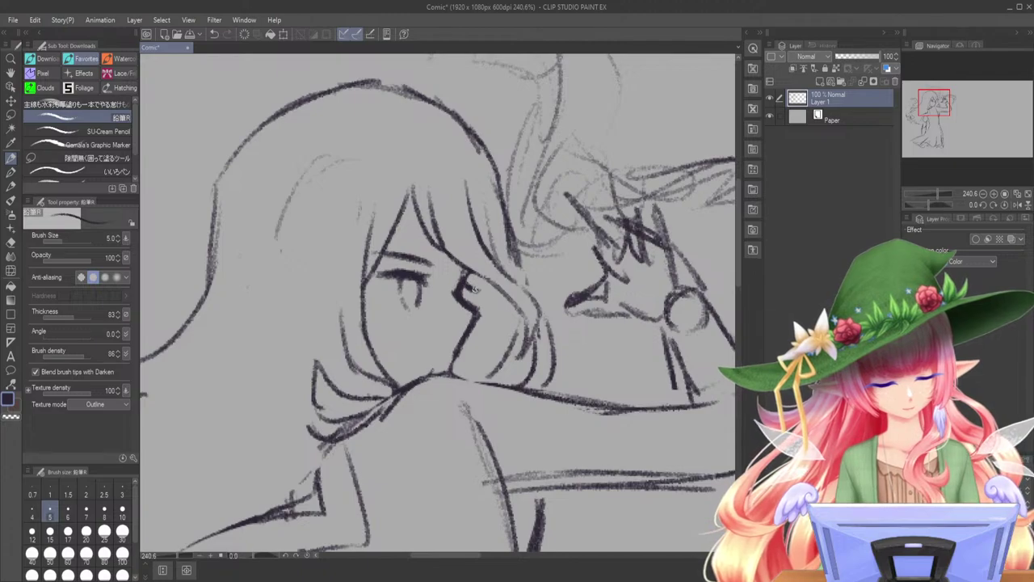
- Redraw the shoulder line beneath the hair tips and the long side strand falling in front of the ear area
left_click_drag(935, 98, 933, 101)
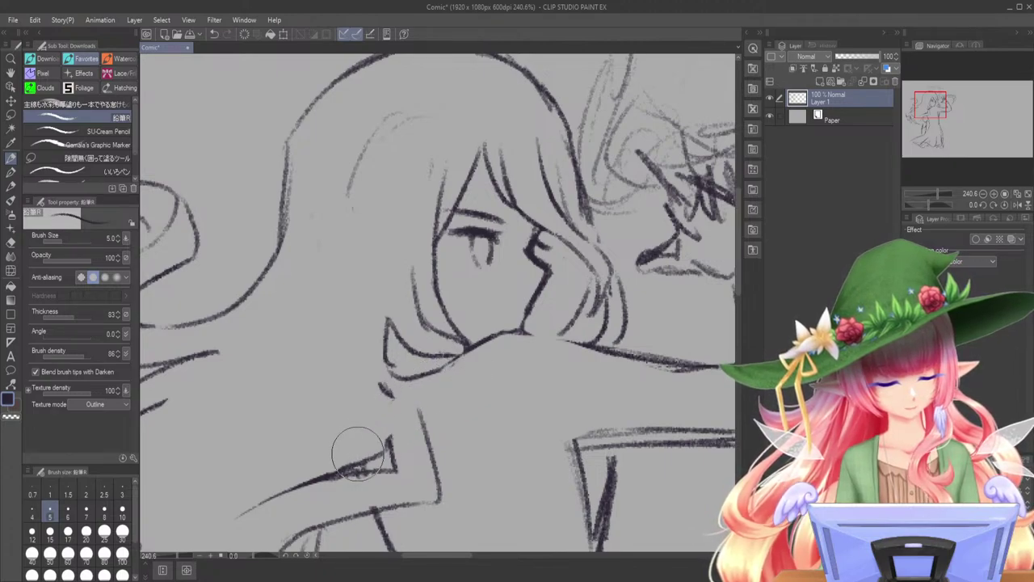
left_click_drag(400, 398, 477, 350)
left_click_drag(396, 196, 374, 365)
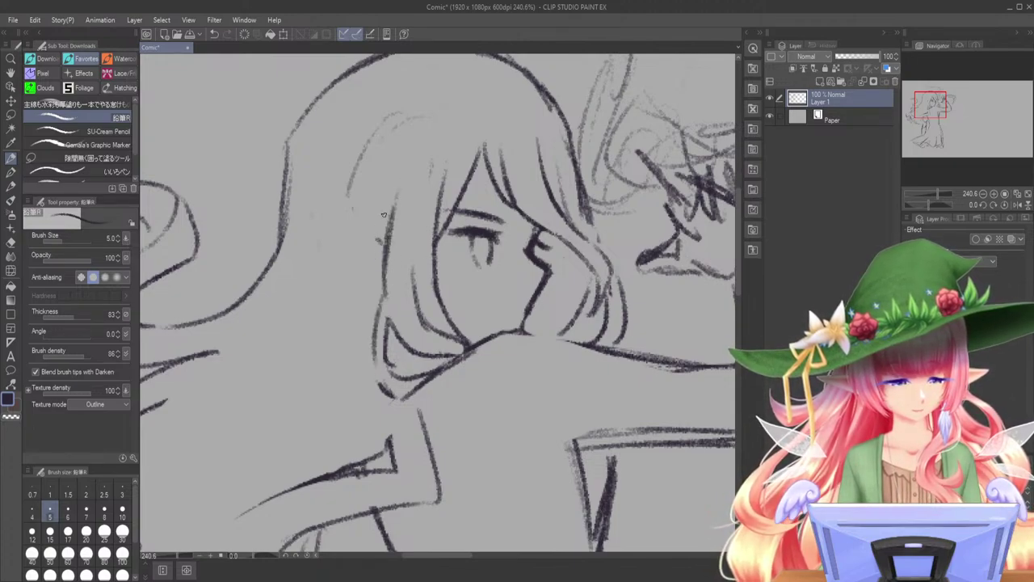
- Draw a small ear behind the side strand with a crossed ornament on top, a round stud on the lobe and inner detail
mouse_move(377, 238)
left_mouse_down()
mouse_move(361, 274)
mouse_move(374, 303)
left_mouse_up()
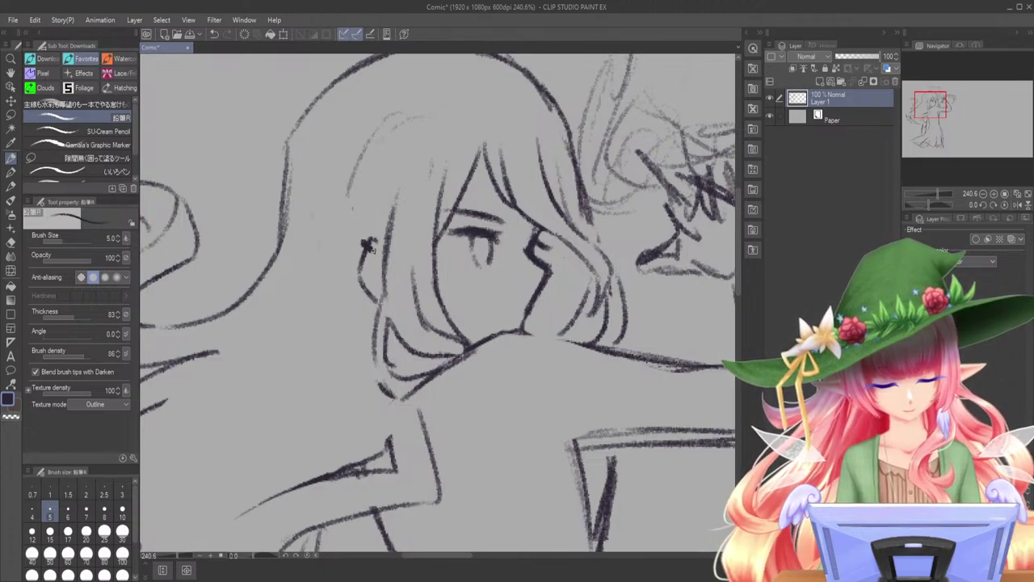
left_click_drag(357, 253, 366, 258)
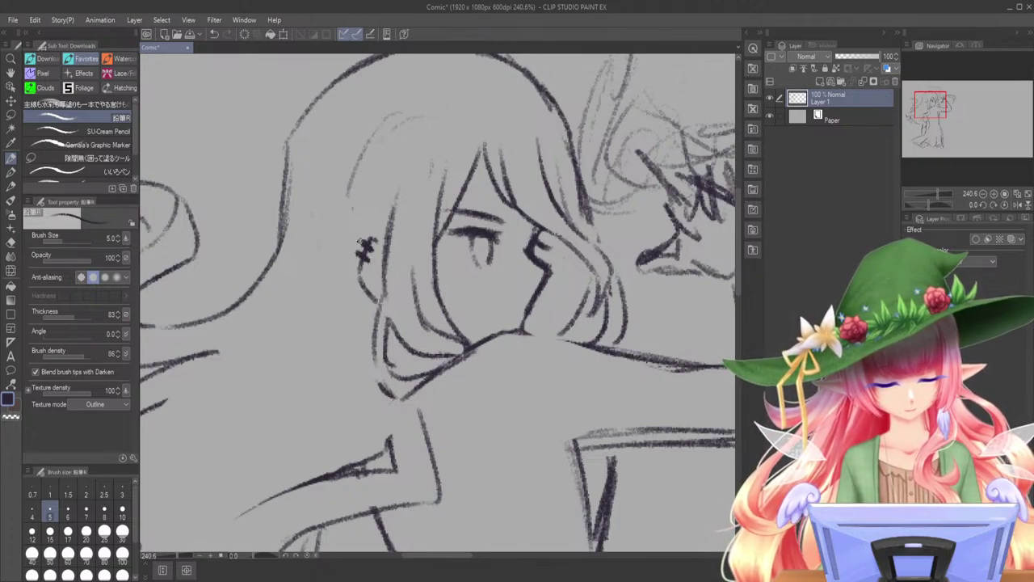
left_click_drag(373, 296, 372, 303)
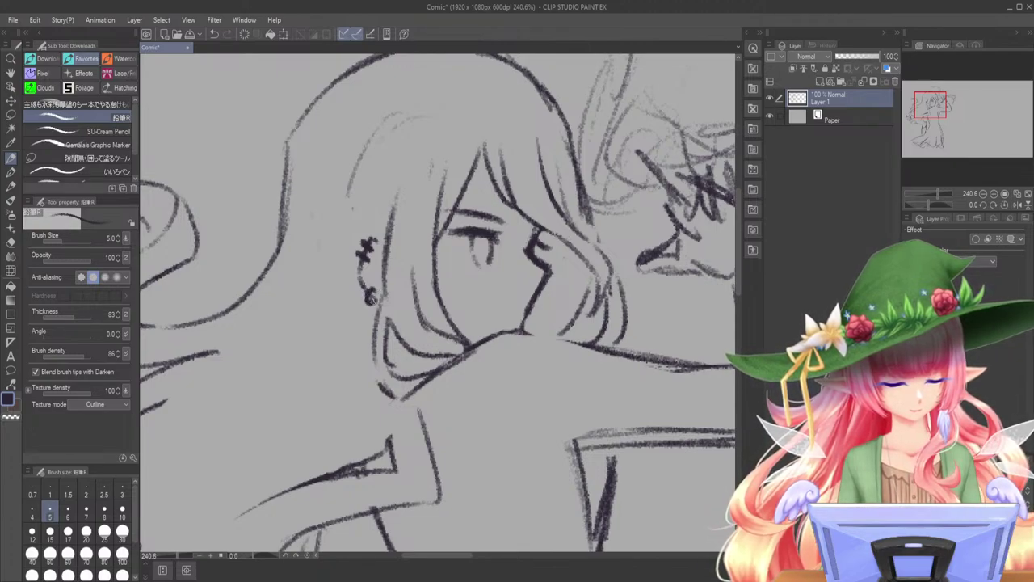
mouse_move(370, 295)
left_mouse_down()
mouse_move(378, 306)
mouse_move(358, 262)
mouse_move(361, 288)
left_mouse_up()
key("ctrl+z")
key("ctrl+z")
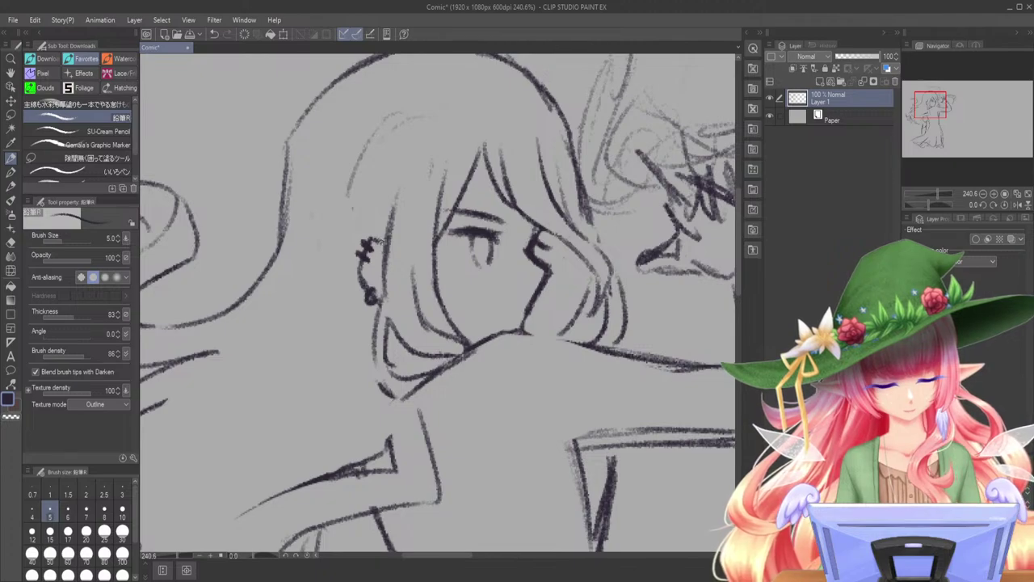
left_click_drag(383, 254, 370, 284)
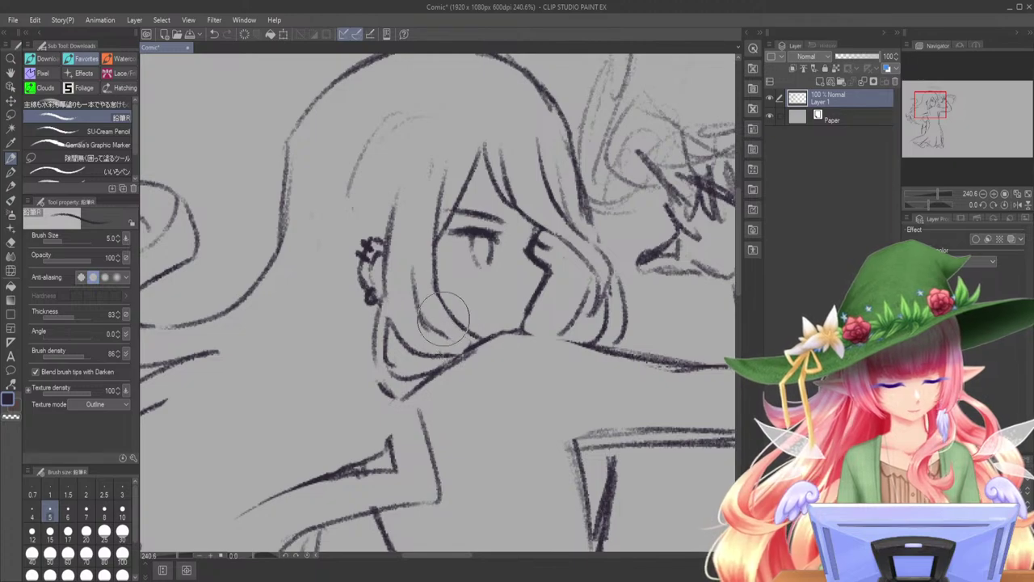
- Try several curved strands along the near cheek and undo them
left_click_drag(431, 269, 447, 305)
left_click_drag(424, 246, 444, 306)
left_click_drag(428, 263, 446, 307)
left_click_drag(416, 232, 435, 291)
key("ctrl+z")
key("ctrl+z")
key("ctrl+z")
key("ctrl+z")
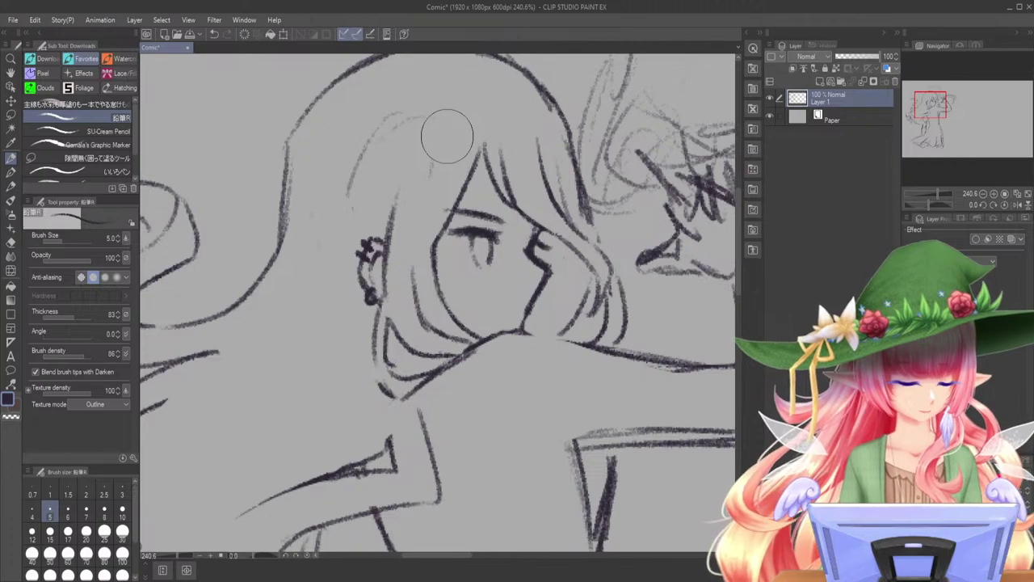
- Clean up the faint guide strands on the head and redraw the back hair outline closer to the skull, erasing the old one
left_click_drag(433, 263, 441, 179)
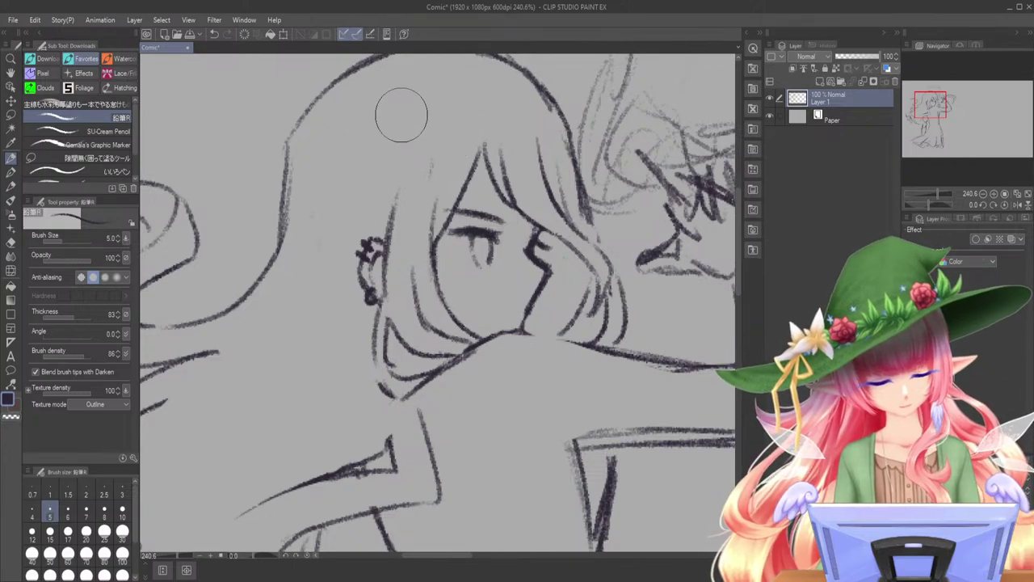
left_click_drag(942, 194, 937, 194)
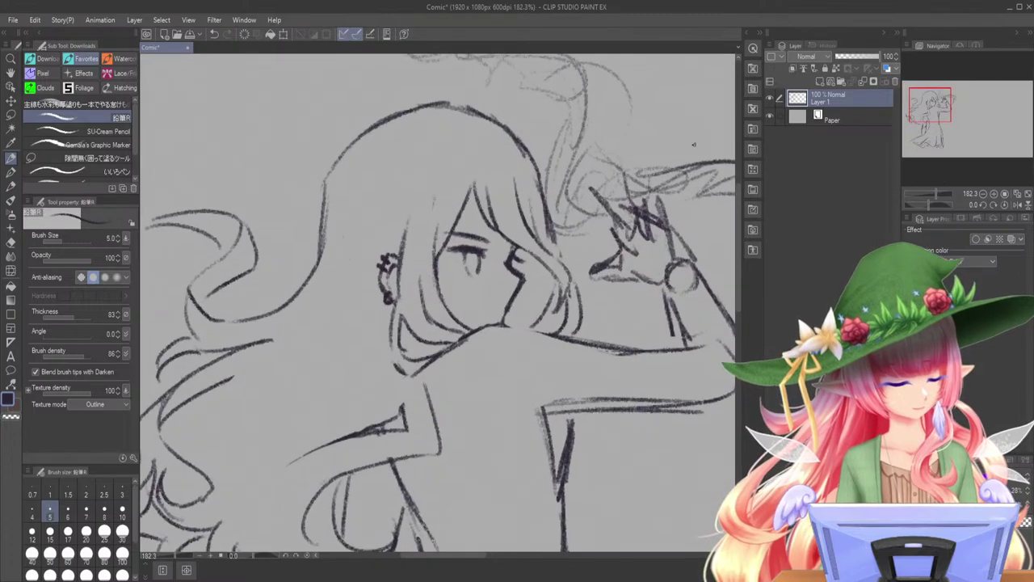
mouse_move(402, 119)
left_mouse_down()
mouse_move(346, 197)
mouse_move(339, 240)
left_mouse_up()
key("ctrl+z")
key("ctrl+z")
mouse_move(445, 106)
left_mouse_down()
mouse_move(361, 160)
mouse_move(340, 194)
mouse_move(329, 262)
mouse_move(282, 310)
left_mouse_up()
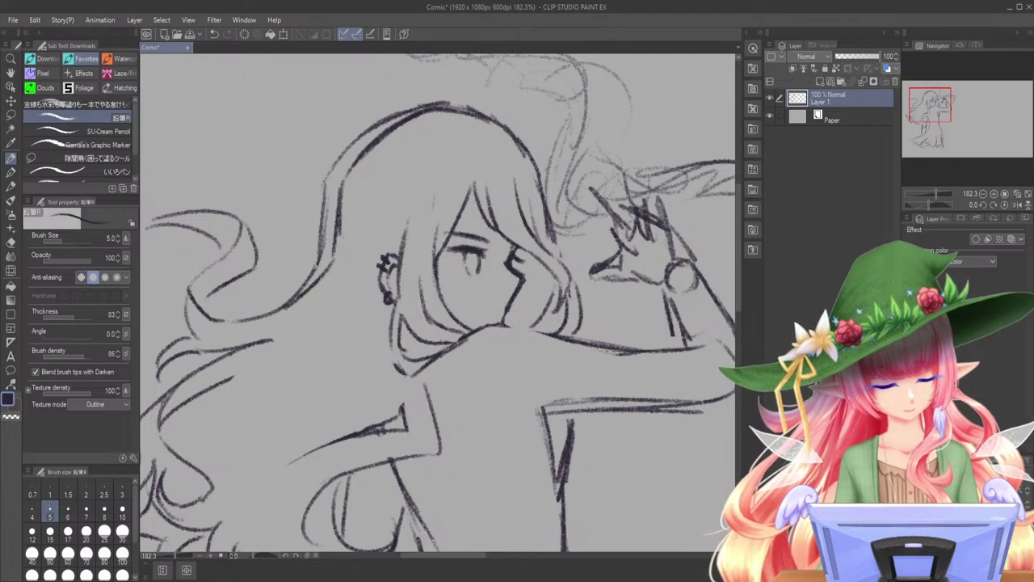
mouse_move(316, 262)
left_mouse_down()
mouse_move(280, 295)
mouse_move(322, 192)
mouse_move(320, 205)
mouse_move(400, 112)
mouse_move(382, 117)
mouse_move(372, 129)
mouse_move(419, 106)
left_mouse_up()
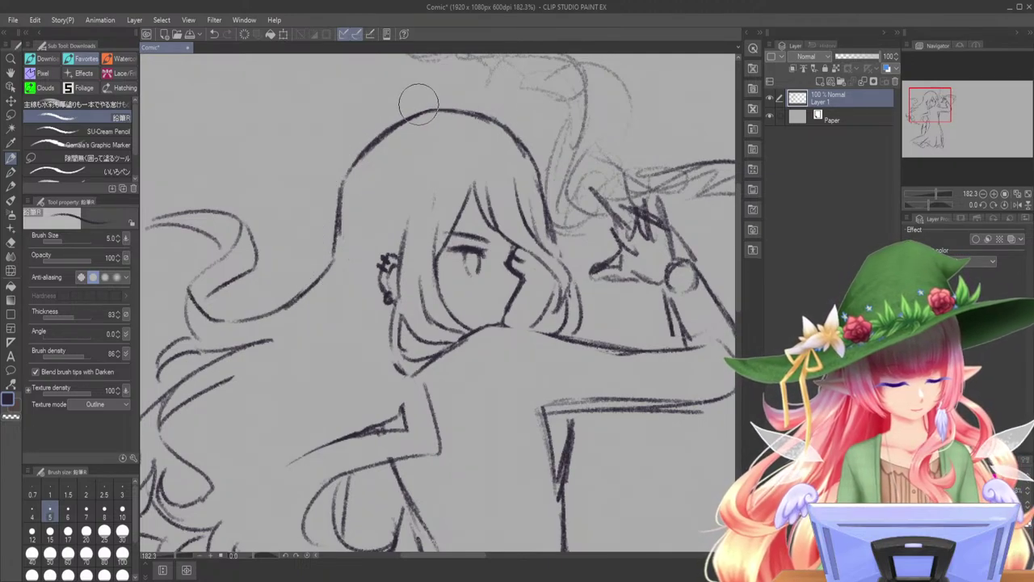
- Draw long hair strands flowing back from behind the ear toward the waving hair
left_click_drag(356, 205, 315, 287)
key("ctrl+z")
left_click_drag(371, 304, 296, 367)
key("ctrl+z")
key("ctrl+z")
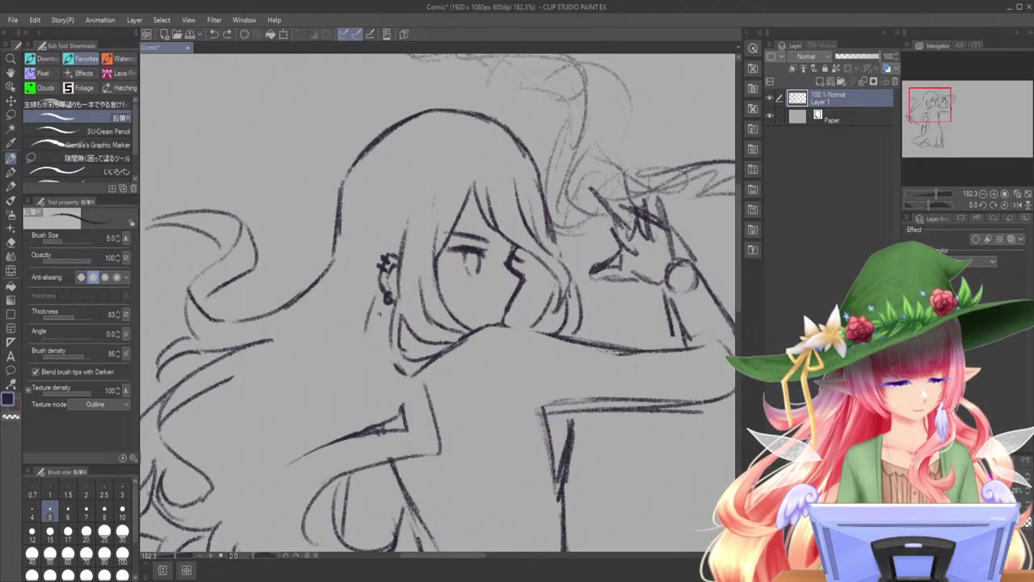
left_click_drag(377, 302, 267, 378)
left_click_drag(344, 347, 270, 415)
- Draw a short strap edge from under the chin down the near shoulder and a pointed cloth flap at the back waist
left_click_drag(922, 113, 929, 121)
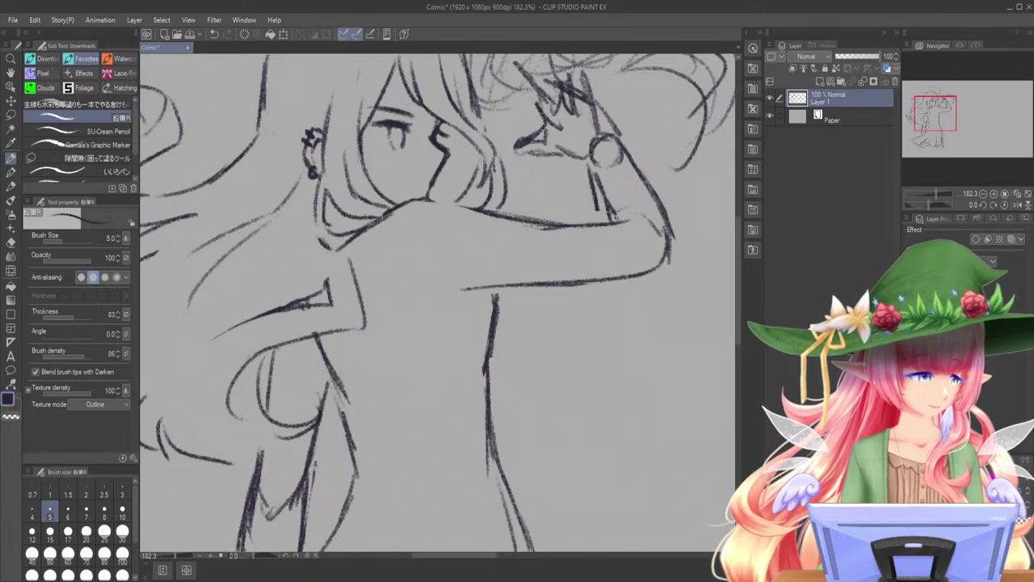
mouse_move(472, 209)
left_mouse_down()
mouse_move(427, 198)
mouse_move(418, 233)
mouse_move(360, 275)
left_mouse_up()
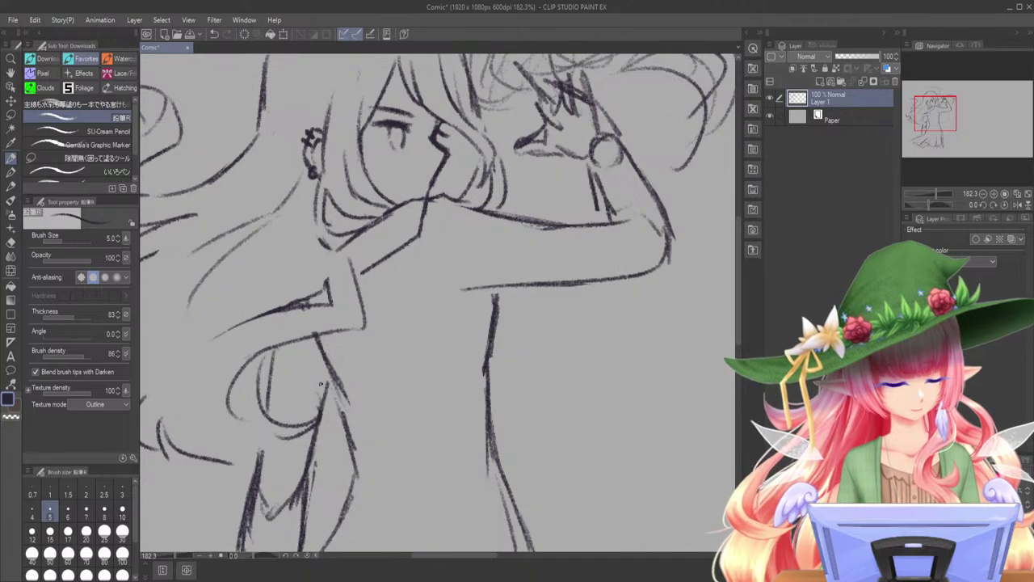
mouse_move(294, 350)
left_mouse_down()
mouse_move(333, 421)
mouse_move(295, 457)
mouse_move(330, 514)
left_mouse_up()
- Draw the bodice's front edge from the armpit to the hip and its curved hem running back to the pointed flap
mouse_move(292, 467)
left_mouse_down()
mouse_move(325, 464)
mouse_move(379, 420)
mouse_move(475, 456)
left_mouse_up()
mouse_move(481, 289)
left_mouse_down()
mouse_move(459, 376)
mouse_move(459, 440)
left_mouse_up()
key("ctrl+z")
key("ctrl+z")
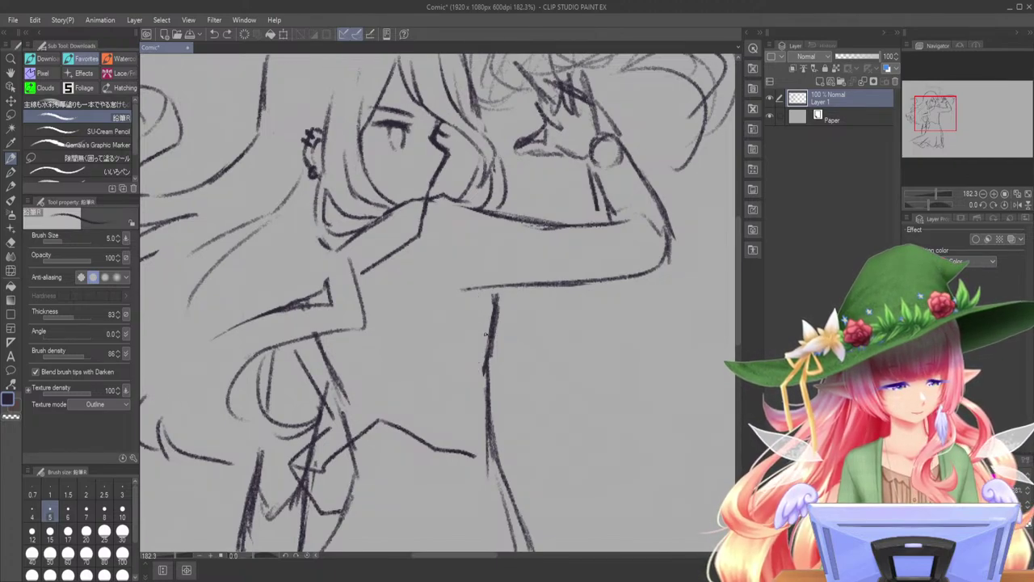
mouse_move(501, 288)
left_mouse_down()
mouse_move(489, 374)
mouse_move(461, 432)
left_mouse_up()
mouse_move(367, 429)
left_mouse_down()
mouse_move(458, 457)
mouse_move(474, 440)
mouse_move(493, 479)
mouse_move(483, 407)
mouse_move(493, 475)
mouse_move(469, 408)
mouse_move(458, 455)
mouse_move(432, 461)
mouse_move(436, 489)
mouse_move(336, 465)
left_mouse_up()
key("ctrl+z")
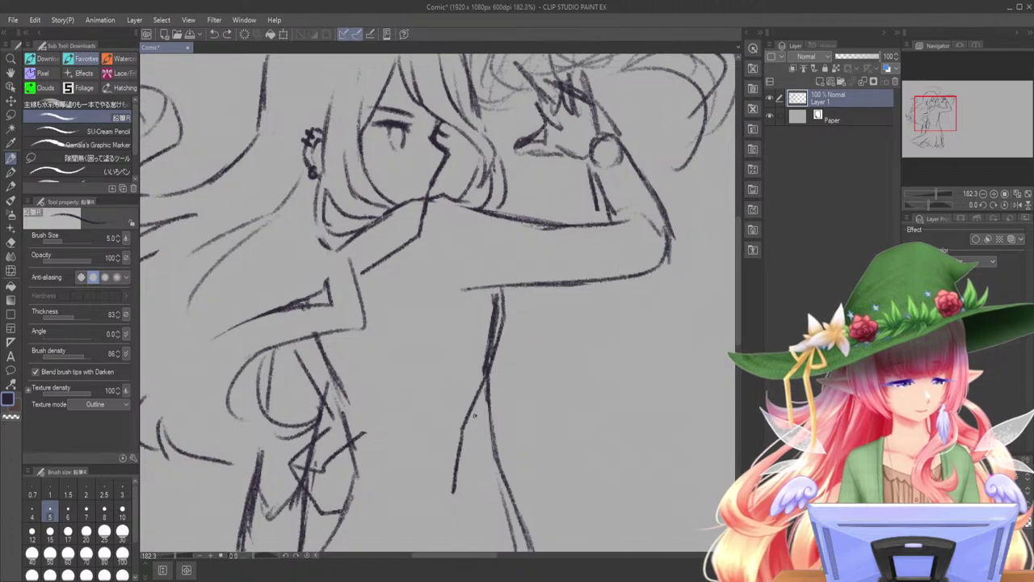
left_click_drag(475, 409, 463, 483)
mouse_move(459, 418)
left_mouse_down()
mouse_move(374, 467)
mouse_move(323, 438)
mouse_move(308, 462)
mouse_move(321, 471)
mouse_move(305, 481)
mouse_move(318, 487)
mouse_move(302, 477)
mouse_move(348, 450)
left_mouse_up()
mouse_move(353, 404)
left_mouse_down()
mouse_move(351, 383)
mouse_move(318, 343)
mouse_move(341, 414)
left_mouse_up()
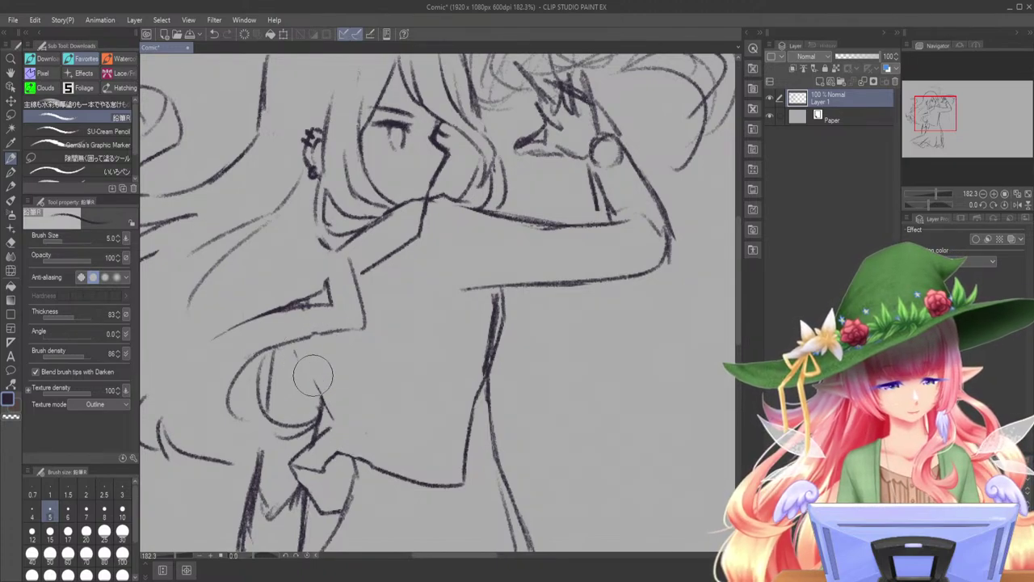
- Erase the old back waist lines and draw a dark filled belt with a loop along the bodice hem
mouse_move(310, 354)
left_mouse_down()
mouse_move(331, 415)
mouse_move(283, 453)
mouse_move(322, 457)
mouse_move(305, 445)
mouse_move(333, 446)
mouse_move(336, 467)
mouse_move(436, 457)
mouse_move(388, 487)
mouse_move(312, 466)
mouse_move(317, 447)
mouse_move(405, 455)
mouse_move(419, 475)
left_mouse_up()
mouse_move(319, 443)
left_mouse_down()
mouse_move(317, 458)
mouse_move(329, 440)
mouse_move(318, 457)
left_mouse_up()
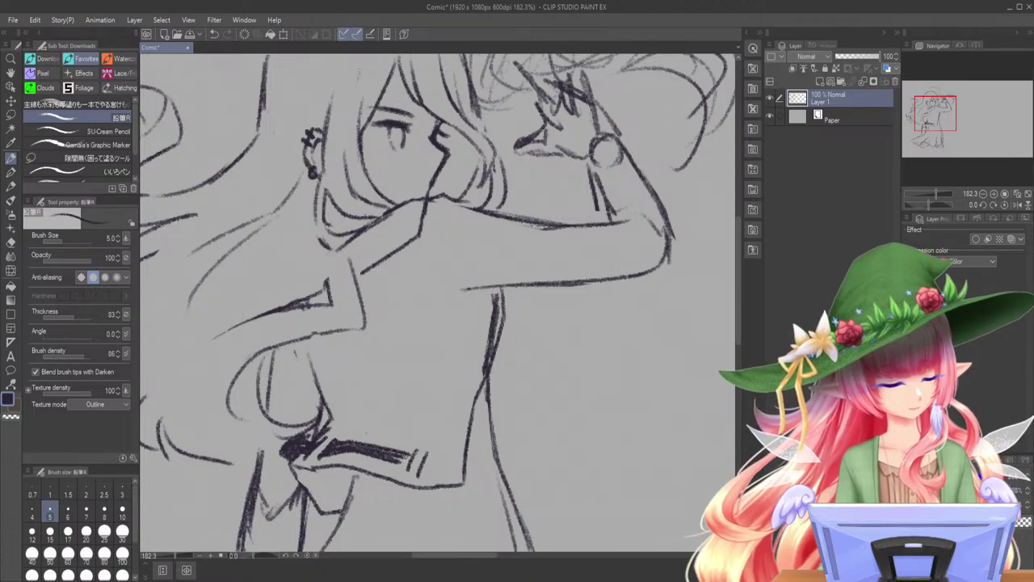
mouse_move(383, 450)
left_mouse_down()
mouse_move(475, 463)
mouse_move(467, 465)
left_mouse_up()
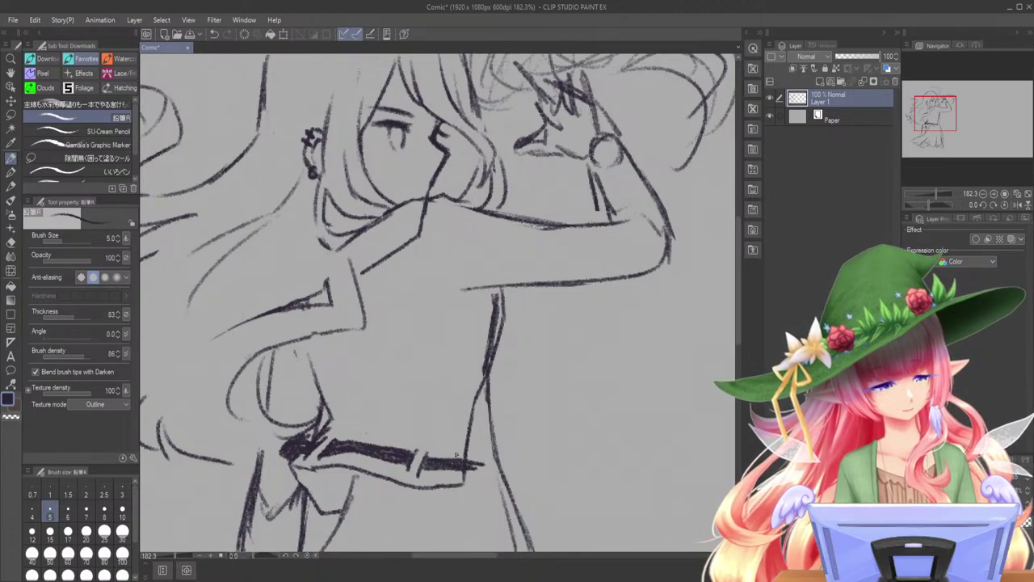
- Bend the belt's front end downward and draw a tilted square buckle with inner detail on it
left_click_drag(465, 471, 476, 482)
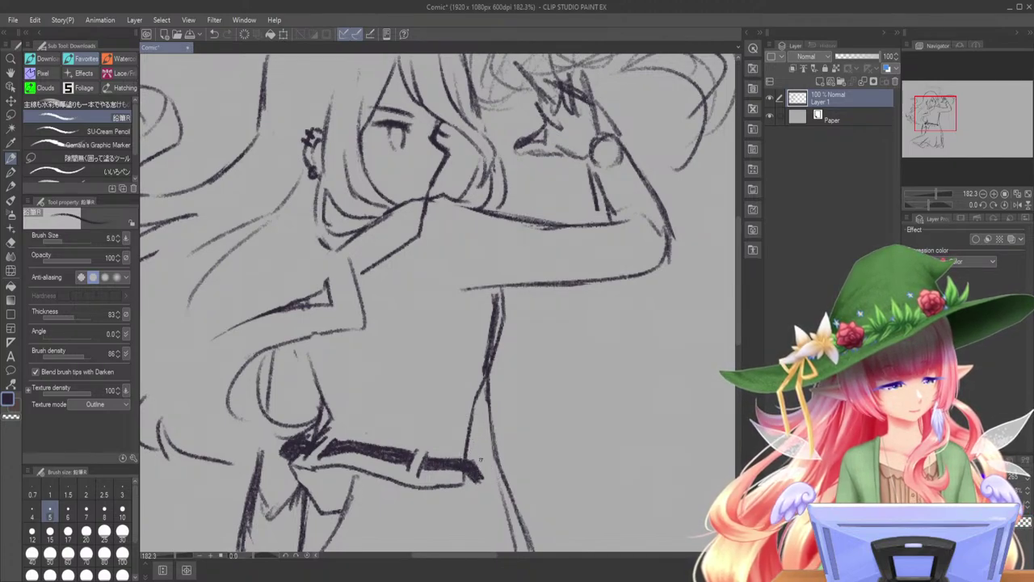
key("ctrl+z")
left_click_drag(472, 463, 482, 476)
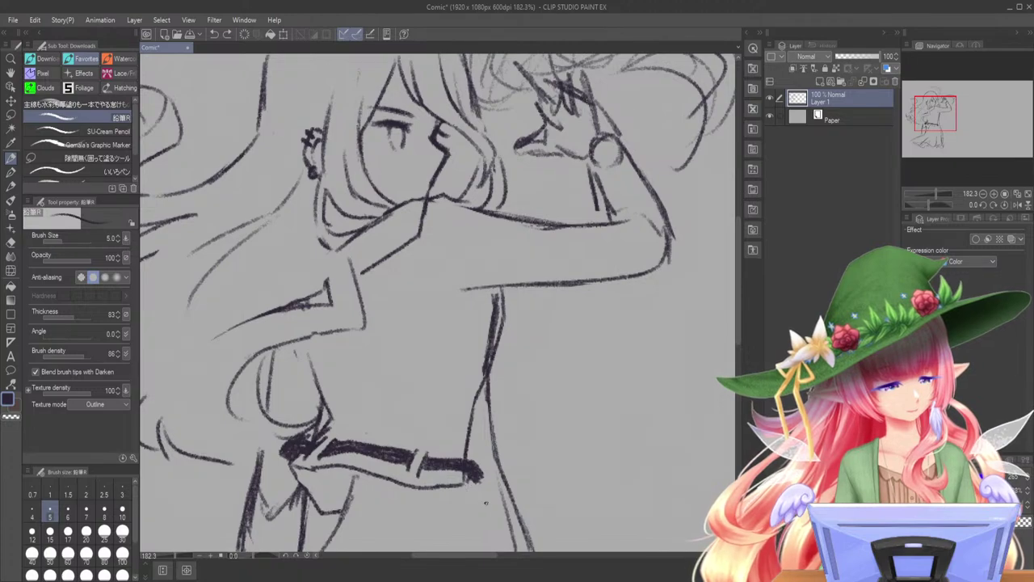
mouse_move(466, 485)
left_mouse_down()
mouse_move(480, 508)
mouse_move(500, 490)
mouse_move(475, 505)
left_mouse_up()
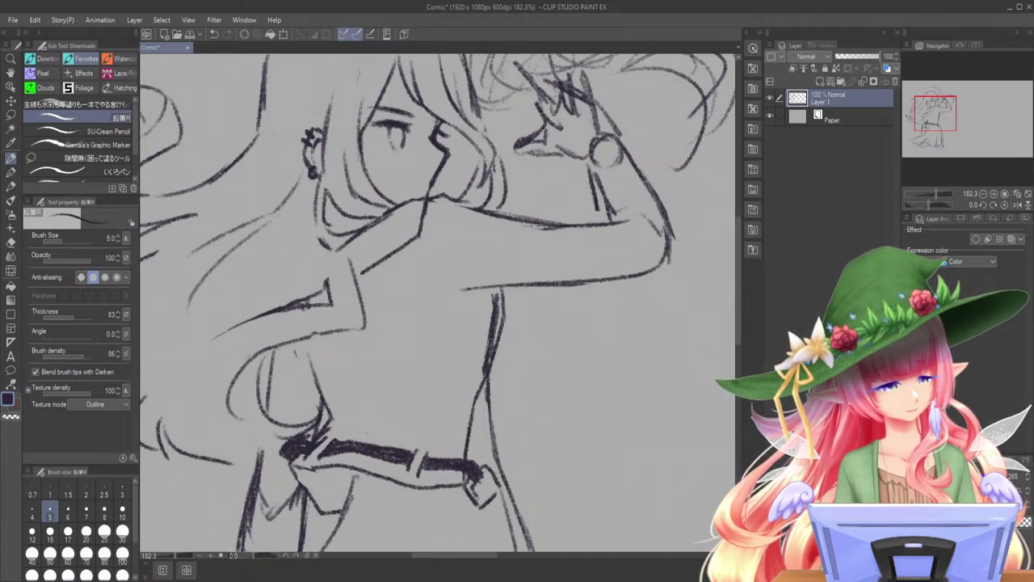
key("ctrl+z")
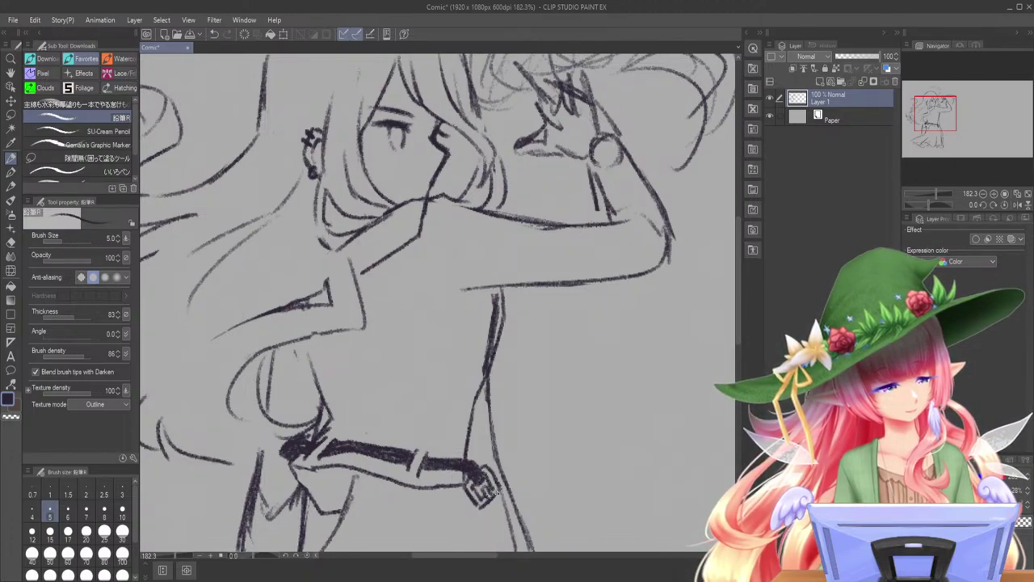
- Draw a thick, dark loose belt end curving outward from the buckle and trim its tip
left_click_drag(949, 118, 949, 126)
mouse_move(493, 365)
left_mouse_down()
mouse_move(545, 361)
mouse_move(602, 385)
left_mouse_up()
mouse_move(496, 364)
left_mouse_down()
mouse_move(542, 359)
mouse_move(544, 371)
mouse_move(557, 369)
mouse_move(534, 367)
mouse_move(589, 385)
mouse_move(551, 361)
mouse_move(580, 387)
mouse_move(567, 376)
mouse_move(601, 392)
left_mouse_up()
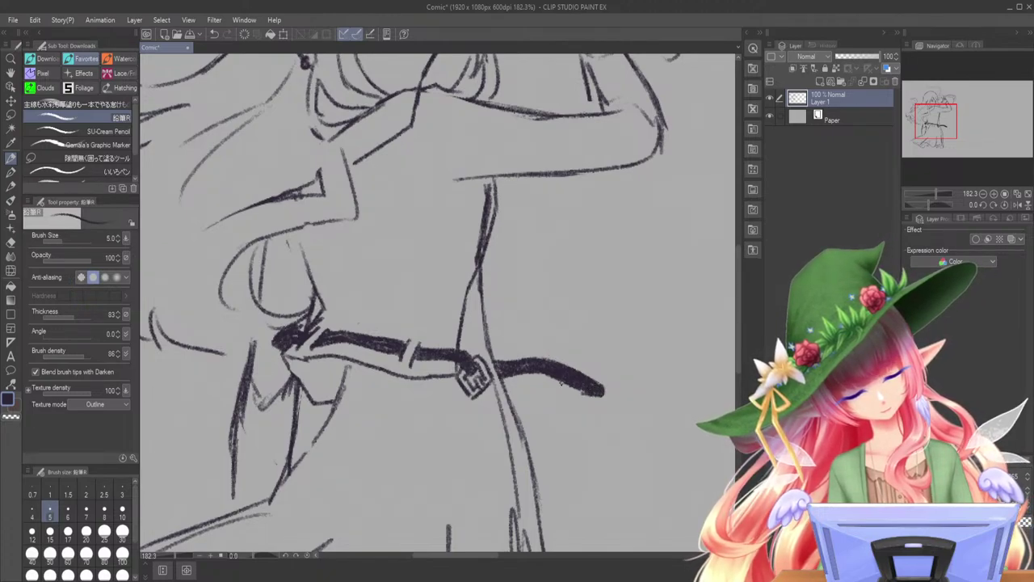
left_click_drag(599, 410, 614, 396)
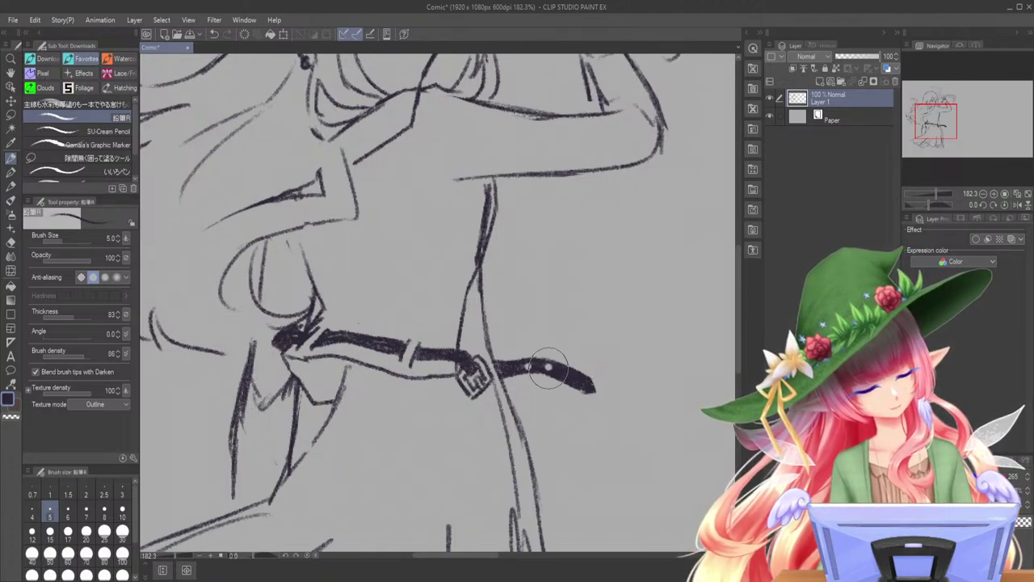
- Erase a row of small eyelet holes along the loose belt end
key("e")
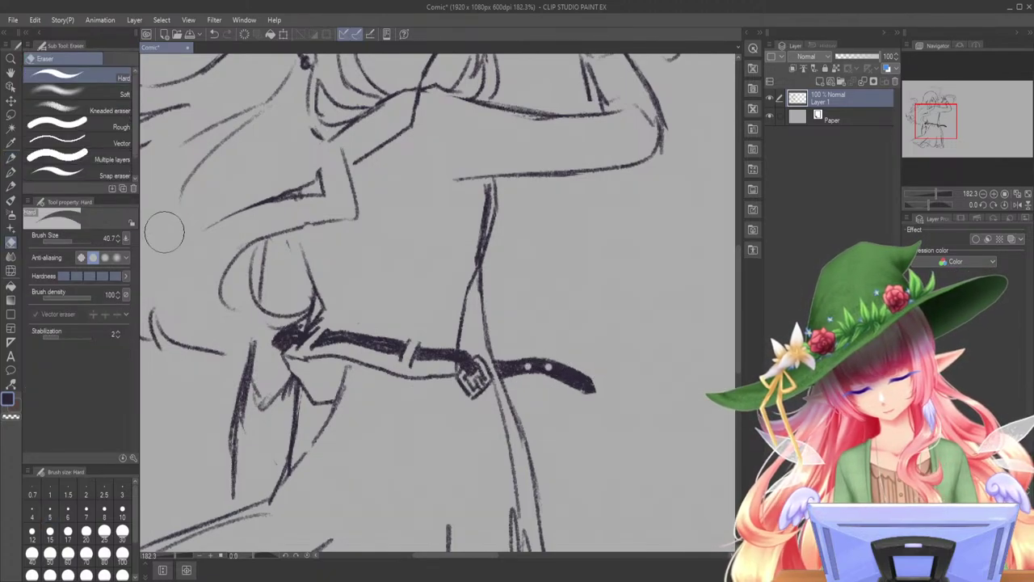
left_click(521, 367)
left_click(543, 366)
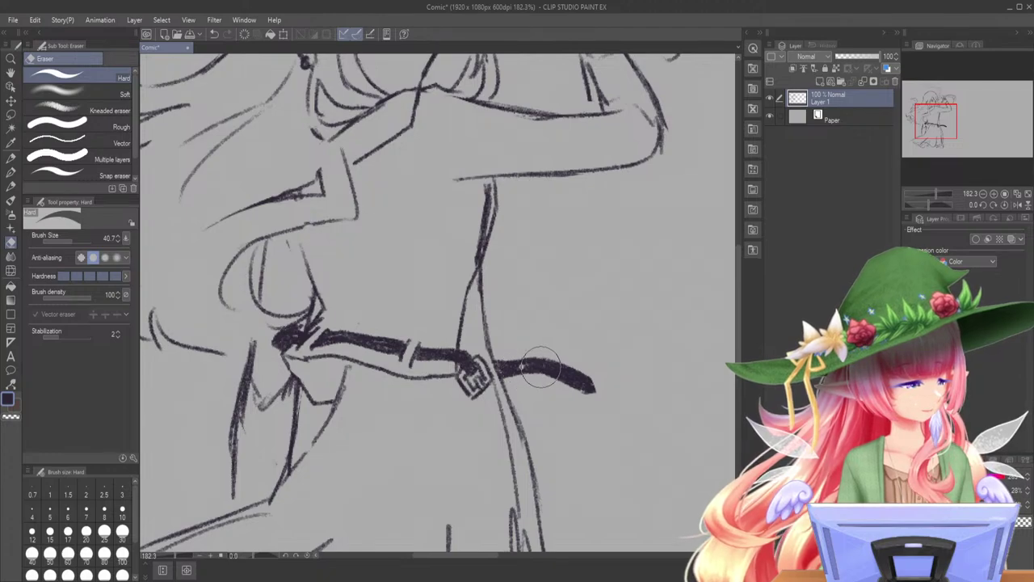
left_click(562, 373)
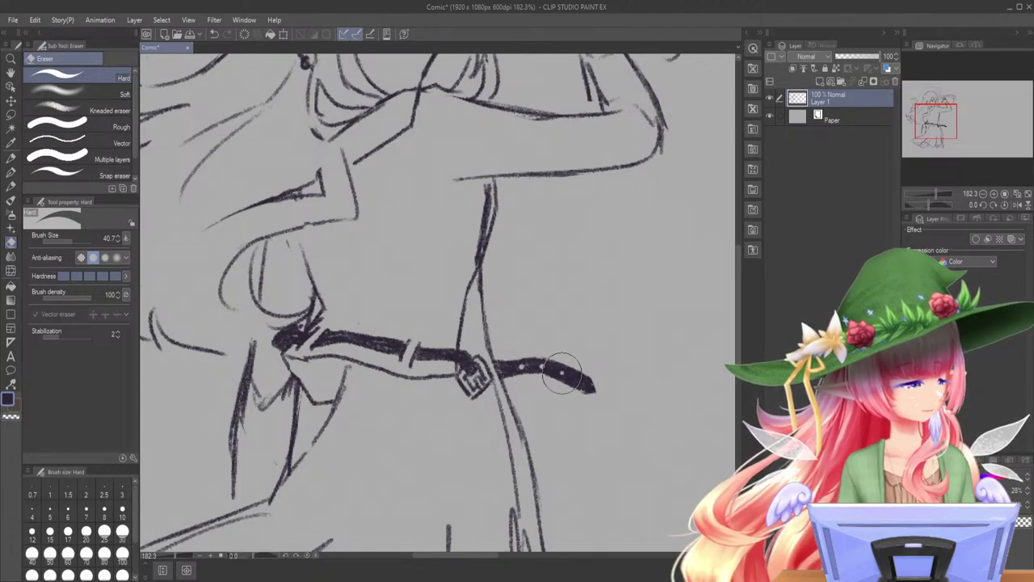
left_click_drag(571, 377, 579, 381)
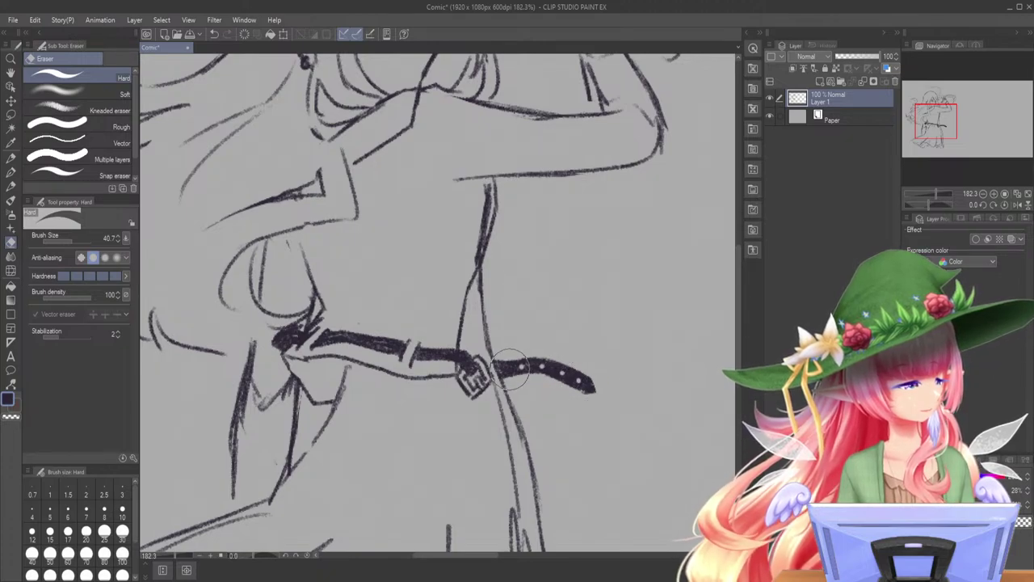
- Rework the upper front of the torso with a pointed armhole fold just below the raised arm
key("p")
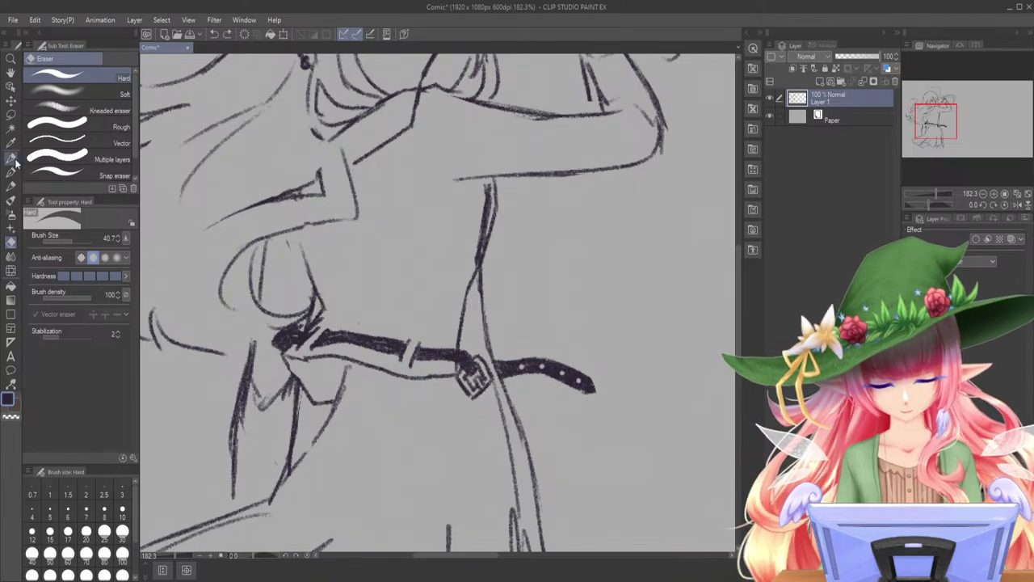
left_click_drag(947, 118, 944, 129)
left_click_drag(938, 195, 934, 184)
scroll(935, 188, "up", 3)
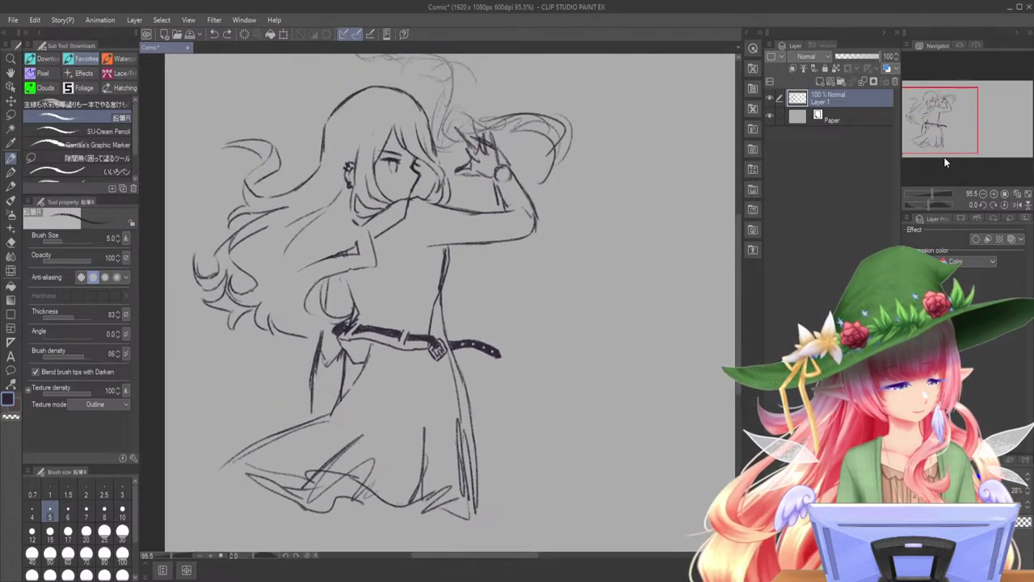
left_click_drag(451, 241, 433, 280)
mouse_move(445, 233)
left_mouse_down()
mouse_move(448, 261)
mouse_move(464, 196)
mouse_move(444, 239)
mouse_move(441, 284)
left_mouse_up()
left_click_drag(433, 240, 435, 300)
key("ctrl+z")
left_click_drag(435, 235, 429, 256)
mouse_move(428, 256)
left_mouse_down()
mouse_move(440, 249)
mouse_move(445, 274)
mouse_move(451, 262)
mouse_move(441, 290)
left_mouse_up()
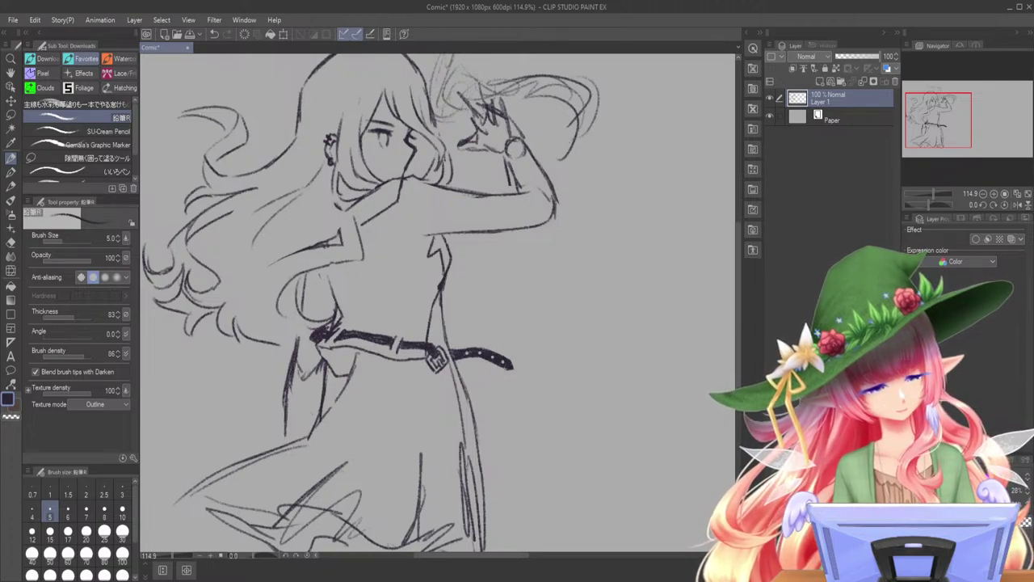
- Erase the torso's front outline below the armhole fold and redraw it as a cleaner curve narrowing to the waist
left_click_drag(933, 194, 936, 194)
left_click_drag(979, 120, 936, 114)
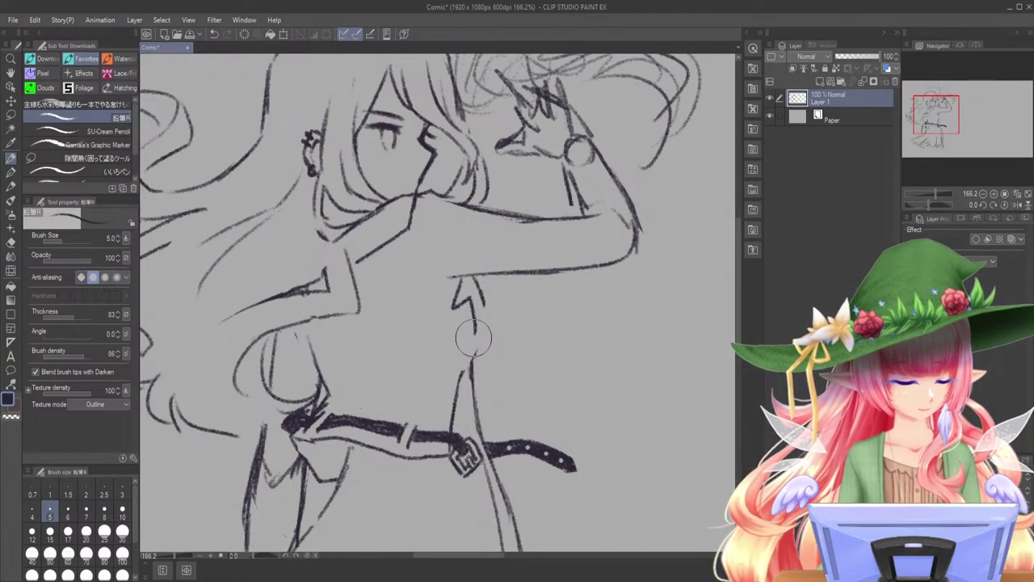
left_click_drag(484, 306, 472, 363)
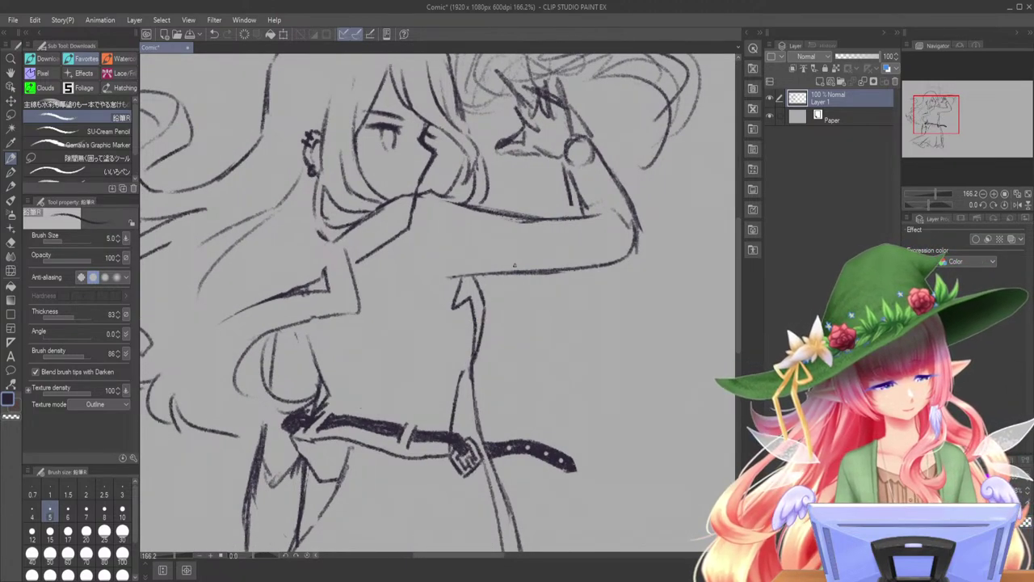
key("ctrl+z")
key("ctrl+z")
left_click_drag(484, 307, 465, 365)
left_click_drag(477, 330, 473, 367)
key("ctrl+z")
left_click_drag(483, 327, 459, 383)
- Draw an inner bodice edge down to the belt, a thin line above the belt and faint diagonal guides on the torso
left_click_drag(473, 316, 439, 431)
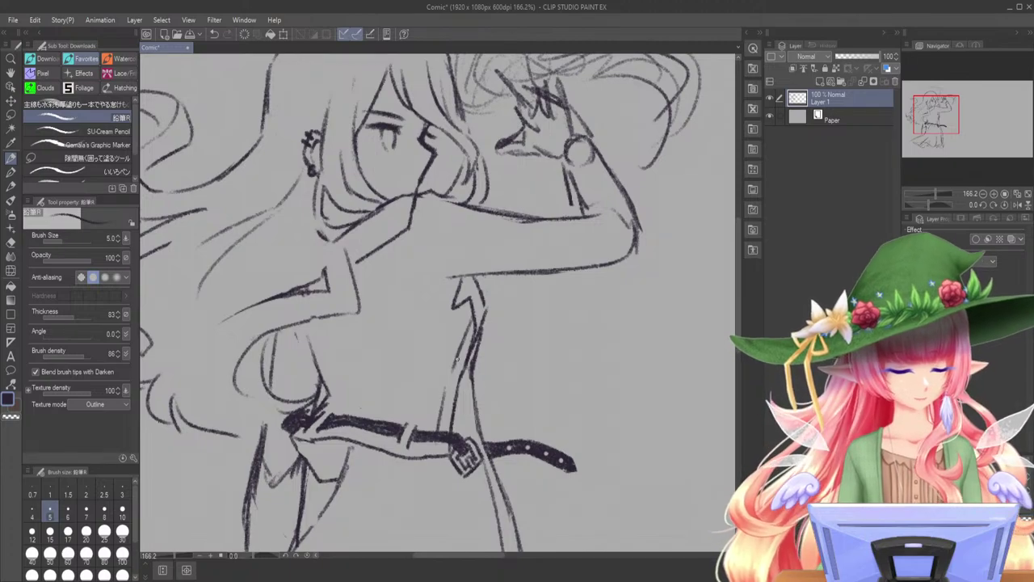
mouse_move(330, 402)
left_mouse_down()
mouse_move(402, 407)
mouse_move(438, 416)
left_mouse_up()
mouse_move(346, 355)
left_mouse_down()
mouse_move(354, 399)
mouse_move(392, 339)
left_mouse_up()
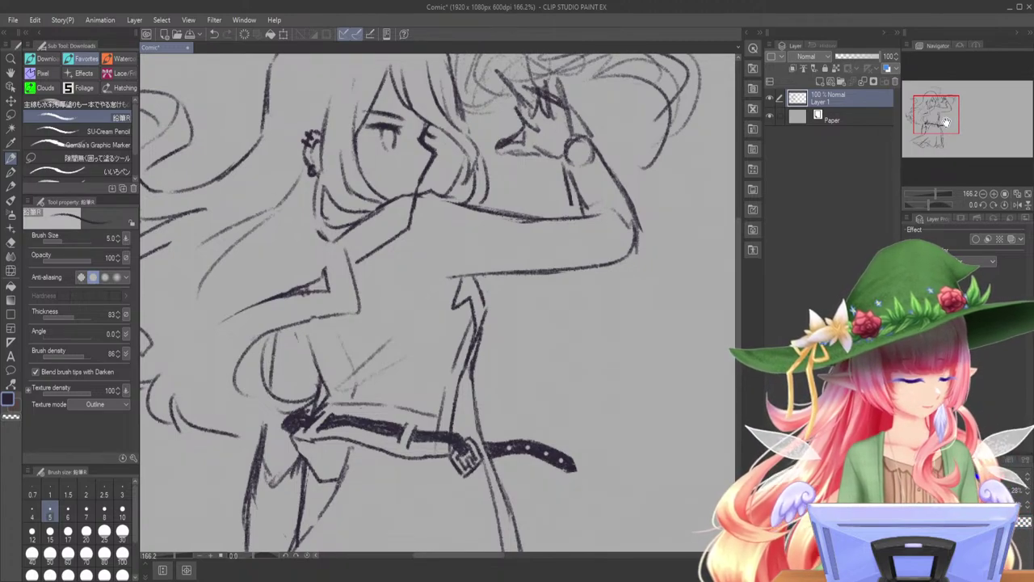
- Clean up the overlapping shoulder lines under the chin and redraw the strap's peaked corner and inner edge as a smooth curve
left_click_drag(947, 122, 945, 118)
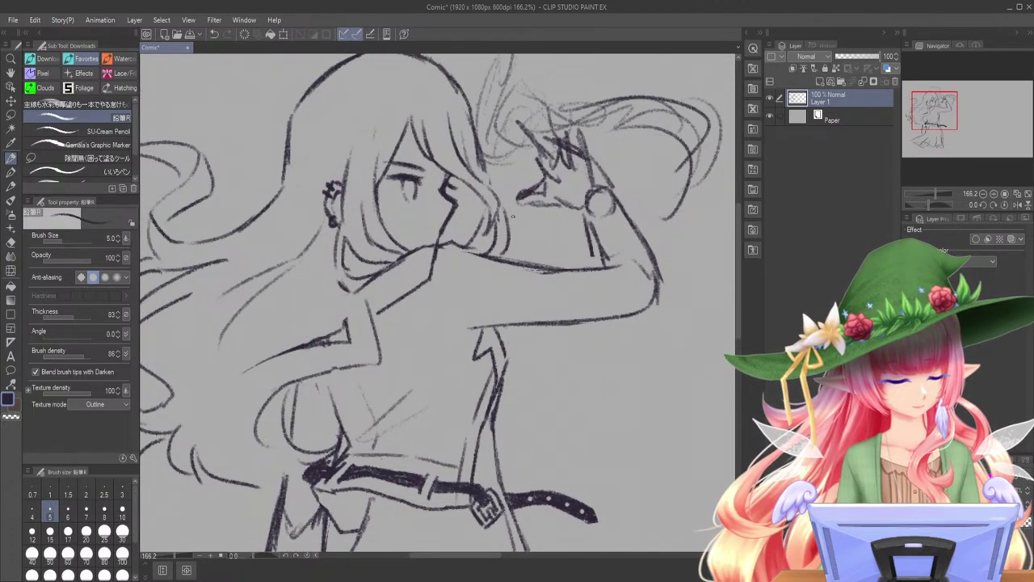
left_click_drag(464, 246, 486, 252)
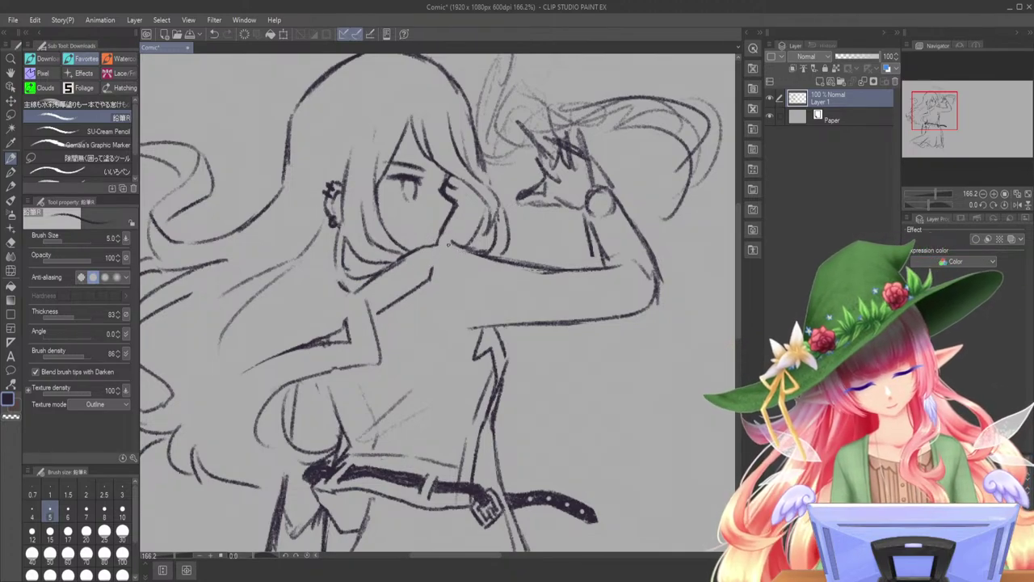
mouse_move(449, 239)
left_mouse_down()
mouse_move(432, 276)
mouse_move(446, 244)
mouse_move(426, 248)
left_mouse_up()
key("ctrl+z")
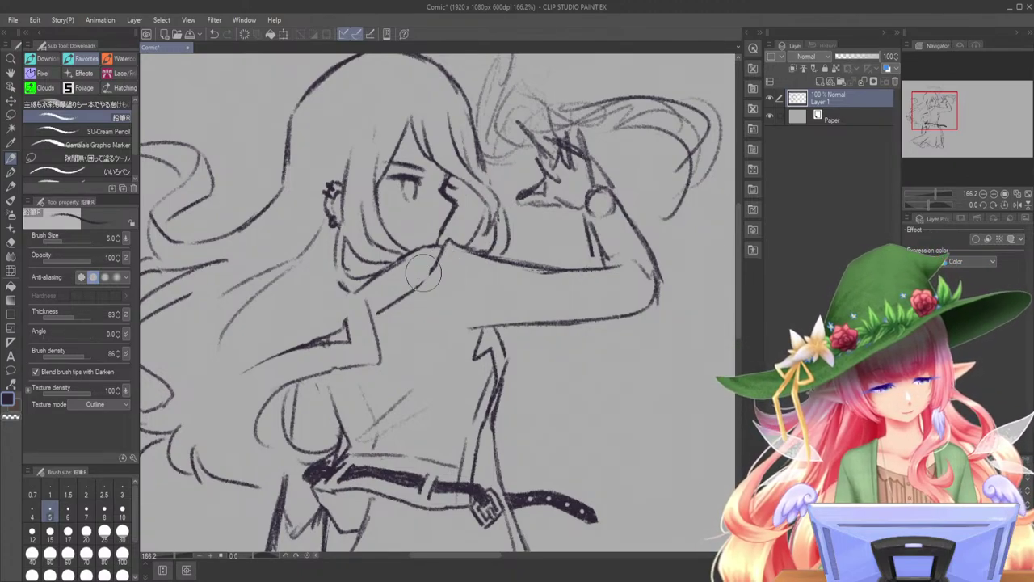
left_click_drag(434, 270, 412, 289)
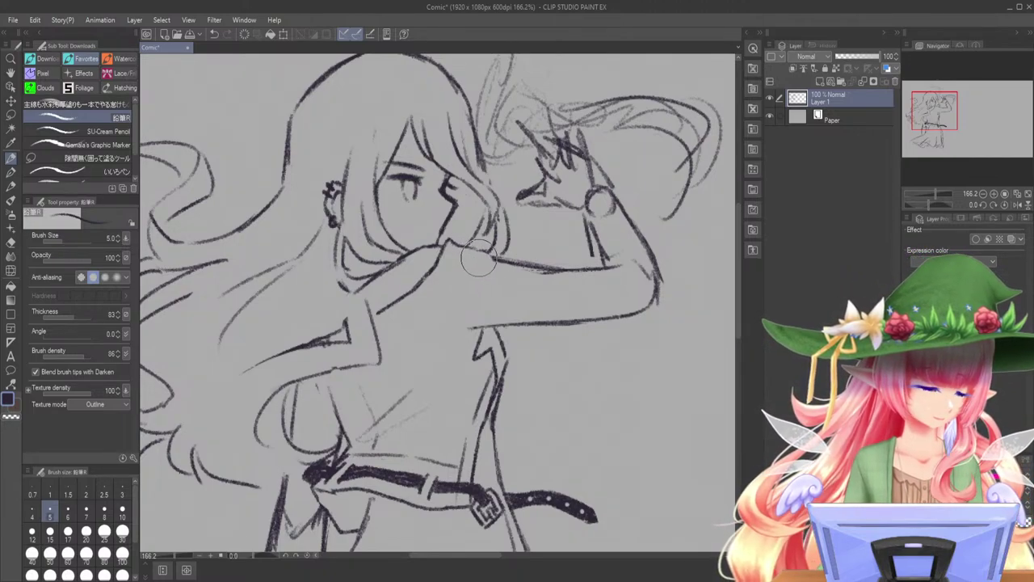
mouse_move(468, 246)
left_mouse_down()
mouse_move(492, 256)
mouse_move(468, 305)
left_mouse_up()
key("ctrl+z")
left_click_drag(491, 259, 474, 294)
key("ctrl+z")
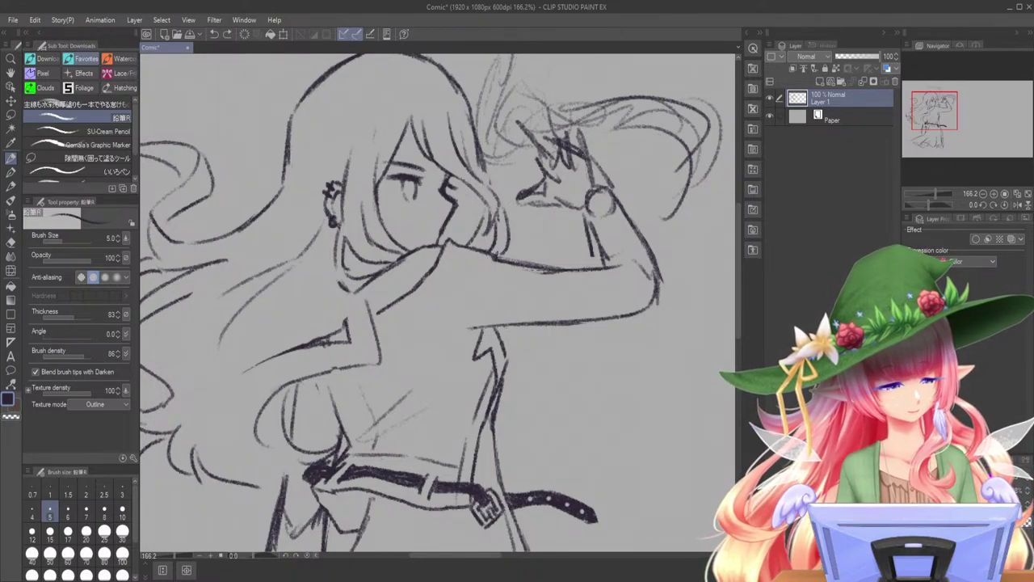
- Draw the strap's outer edge as a long diagonal curve from the shoulder to the back waist, ending in a pointed corner
left_click_drag(496, 253, 486, 270)
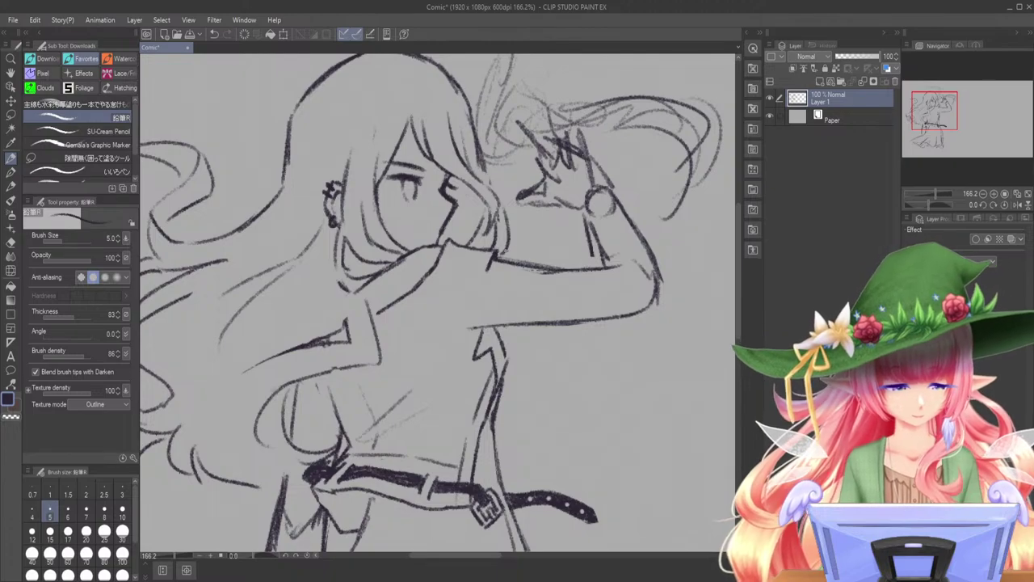
mouse_move(495, 257)
left_mouse_down()
mouse_move(438, 344)
mouse_move(354, 422)
left_mouse_up()
left_click_drag(347, 379, 353, 416)
key("ctrl+z")
left_click_drag(347, 369, 353, 406)
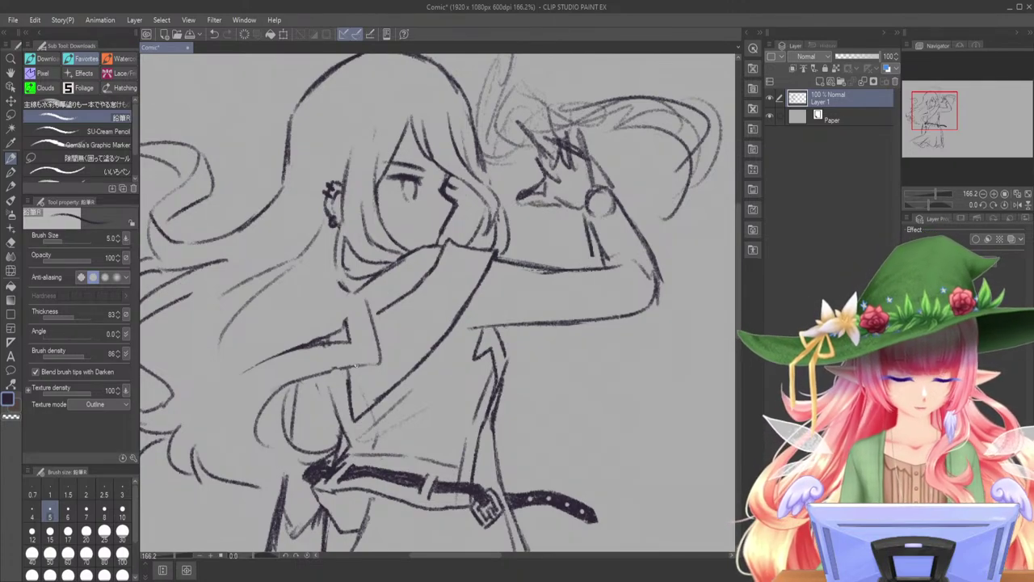
- Add a second pointed cloth end under the lowered arm, recurve the diagonal's lower end and link both points with a white beaded chain
mouse_move(336, 370)
left_mouse_down()
mouse_move(319, 415)
mouse_move(337, 371)
mouse_move(312, 416)
mouse_move(299, 398)
mouse_move(309, 417)
mouse_move(316, 380)
mouse_move(309, 421)
mouse_move(297, 387)
left_mouse_up()
key("ctrl+z")
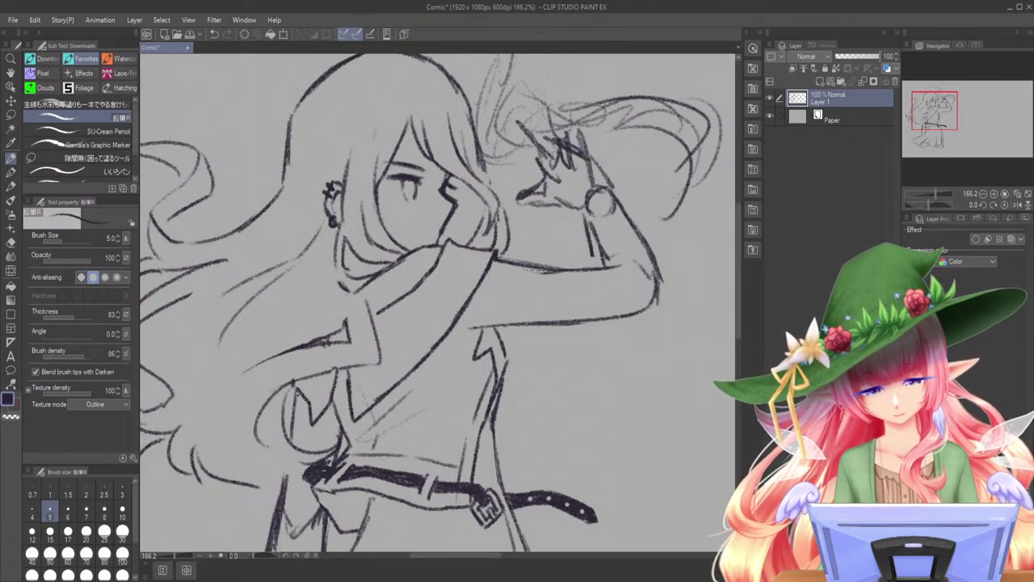
key("ctrl+z")
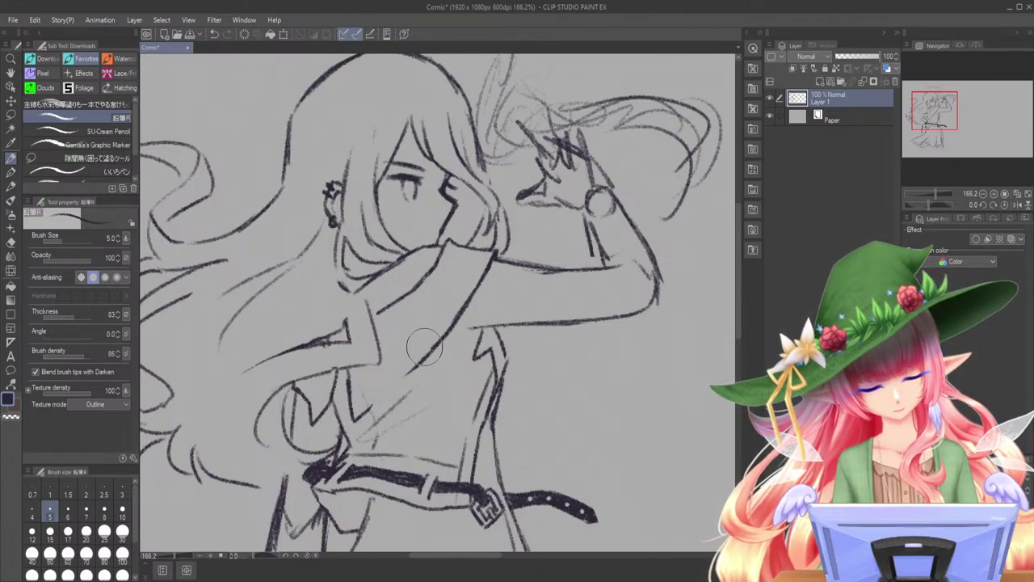
left_click_drag(358, 419, 414, 366)
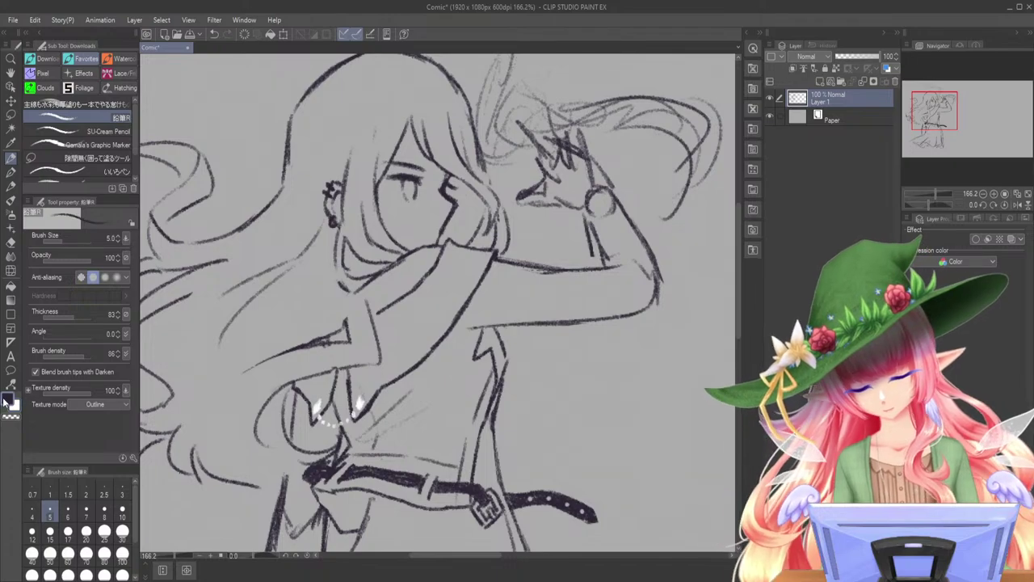
left_click_drag(931, 194, 940, 191)
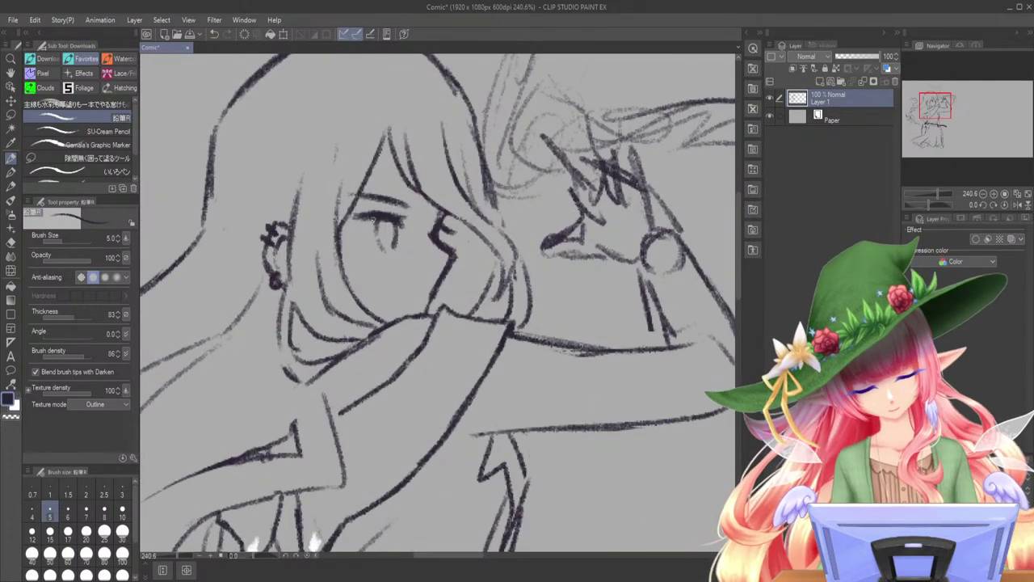
- Thicken the visible eye's upper lash line and extend it toward both eye corners
mouse_move(358, 216)
left_mouse_down()
mouse_move(345, 219)
mouse_move(353, 230)
mouse_move(362, 217)
left_mouse_up()
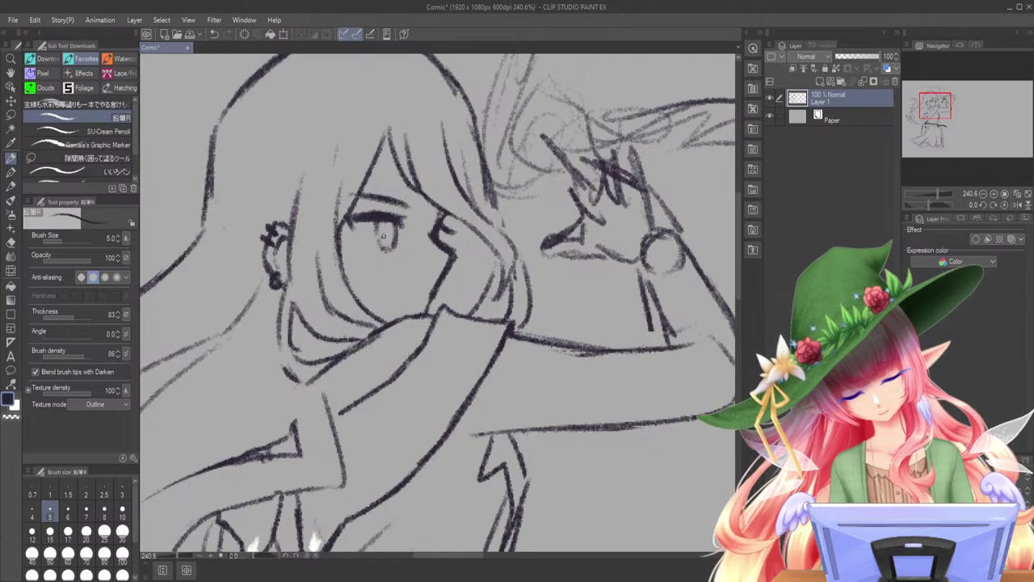
left_click_drag(392, 222, 367, 218)
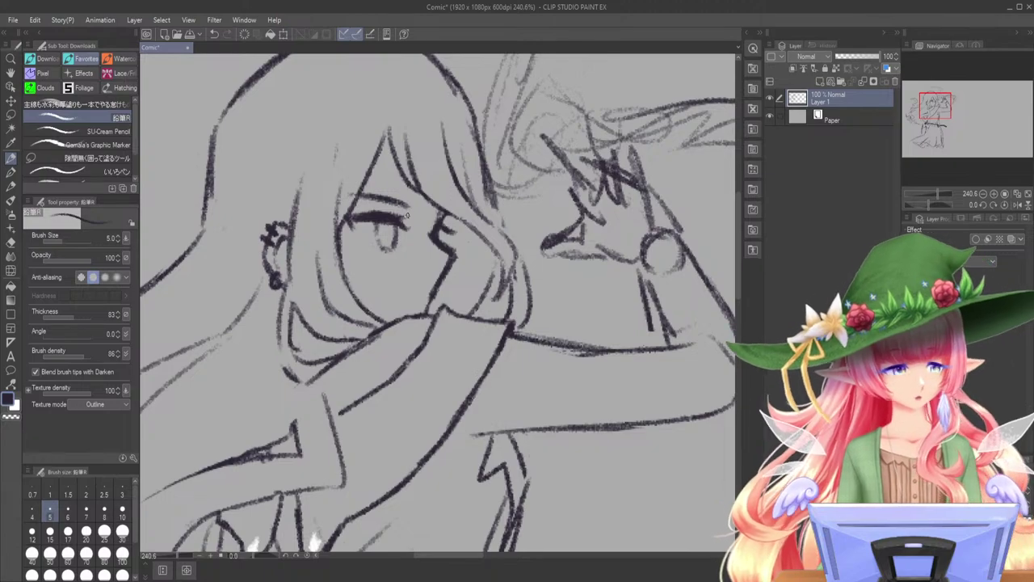
left_click_drag(937, 194, 930, 195)
left_click_drag(951, 131, 952, 143)
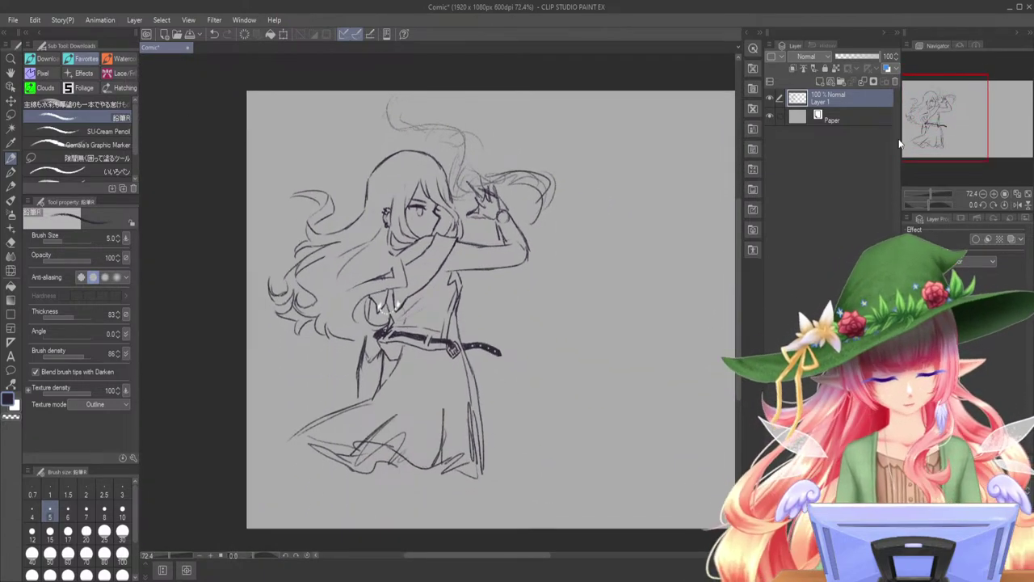
left_click_drag(910, 199, 927, 189)
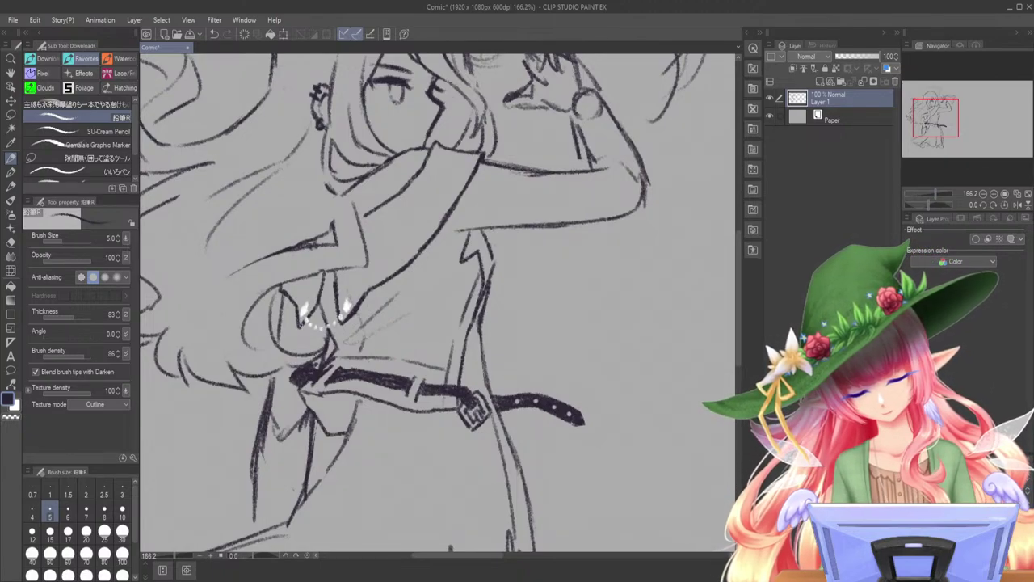
left_click_drag(956, 123, 959, 119)
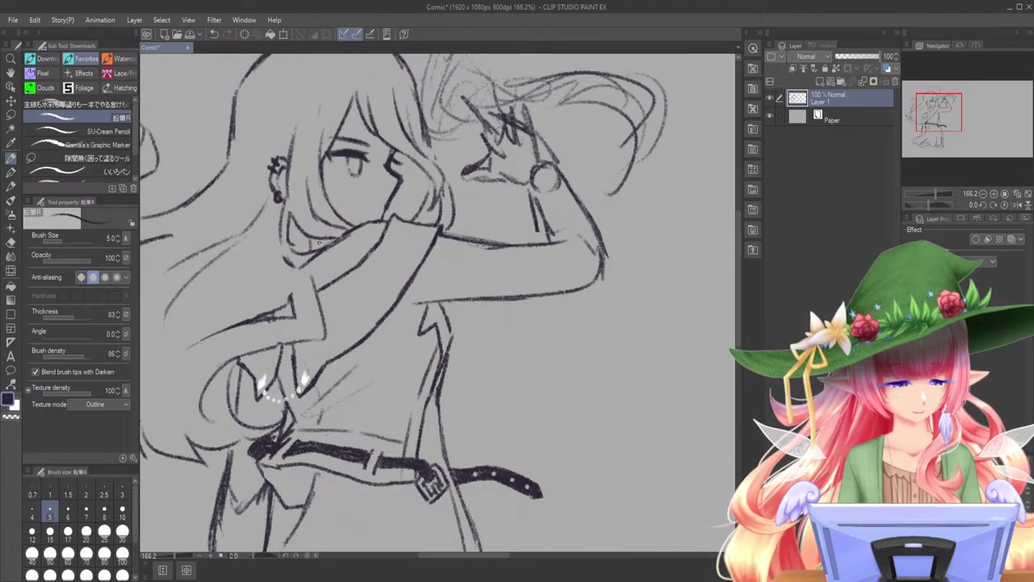
key("ctrl+z")
key("ctrl+z")
left_click_drag(309, 238, 317, 290)
key("ctrl+z")
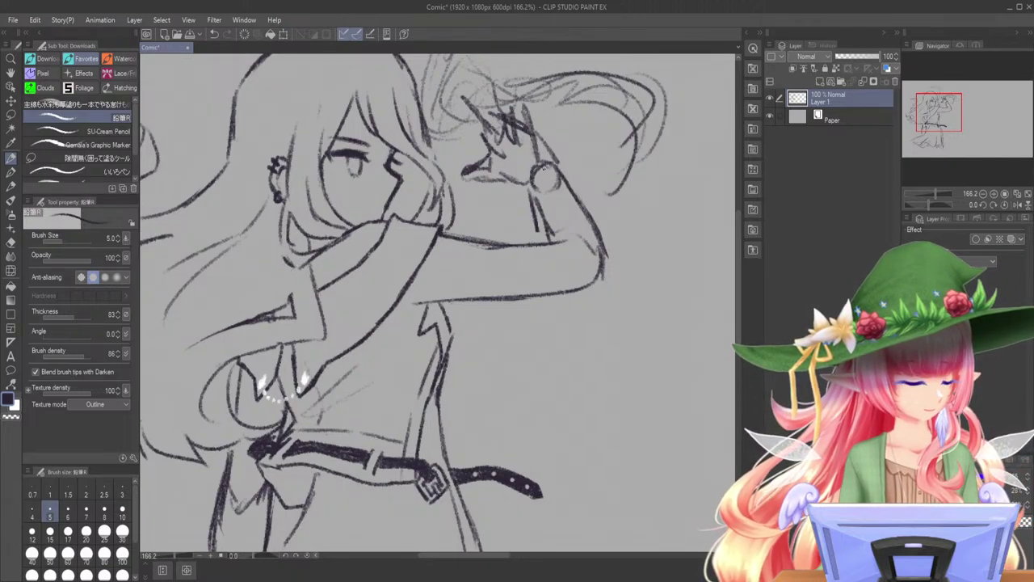
- Redraw the raised arm's bent elbow as a rolled-up sleeve with a bulging cuff, zigzag folds and a straighter upper-arm underside
mouse_move(611, 243)
left_mouse_down()
mouse_move(598, 223)
mouse_move(540, 240)
left_mouse_up()
mouse_move(611, 241)
left_mouse_down()
mouse_move(617, 264)
mouse_move(605, 292)
mouse_move(576, 315)
left_mouse_up()
mouse_move(596, 273)
left_mouse_down()
mouse_move(578, 239)
mouse_move(588, 229)
mouse_move(613, 284)
mouse_move(587, 288)
left_mouse_up()
mouse_move(520, 300)
left_mouse_down()
mouse_move(579, 296)
mouse_move(598, 280)
left_mouse_up()
mouse_move(491, 299)
left_mouse_down()
mouse_move(589, 281)
mouse_move(571, 289)
left_mouse_up()
mouse_move(414, 304)
left_mouse_down()
mouse_move(582, 301)
mouse_move(599, 279)
mouse_move(535, 249)
mouse_move(585, 263)
mouse_move(582, 289)
left_mouse_up()
left_click_drag(417, 287, 407, 312)
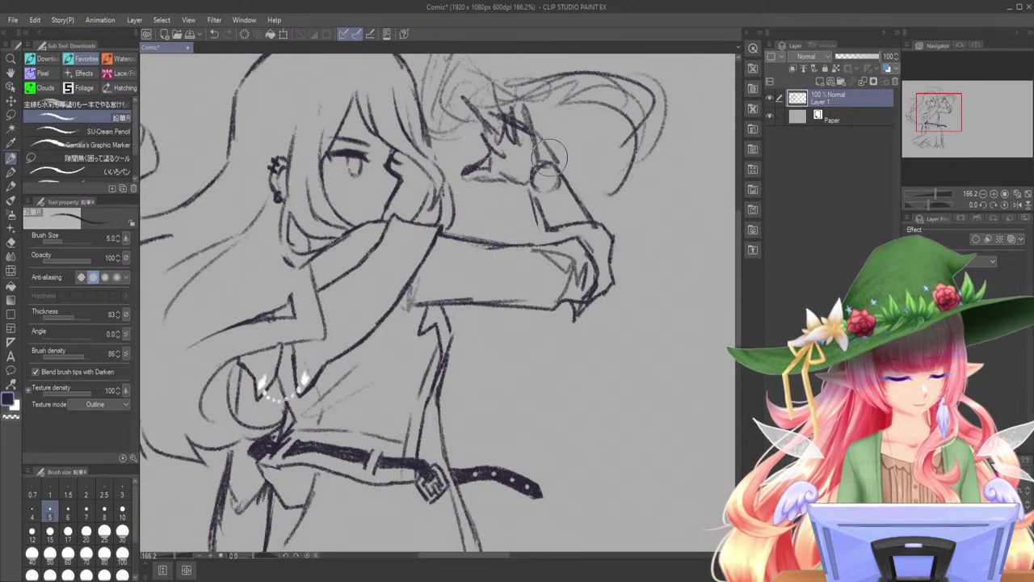
- Redraw the forearm's edges between the wrist and the sleeve cuff, and clear the cuff's outer curve and folds at the elbow
mouse_move(537, 136)
left_mouse_down()
mouse_move(593, 223)
mouse_move(548, 223)
left_mouse_up()
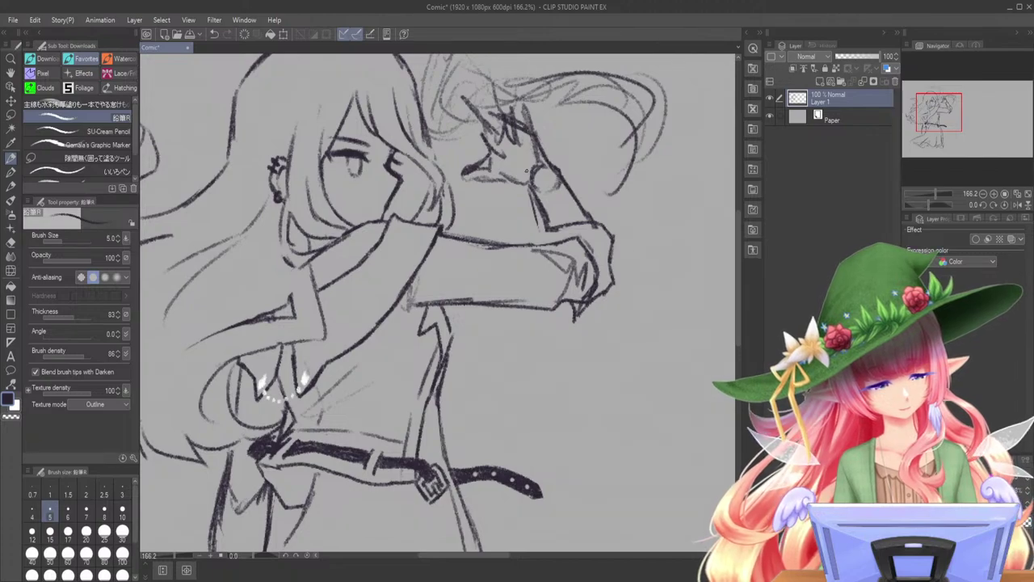
left_click_drag(528, 184, 538, 230)
mouse_move(612, 263)
left_mouse_down()
mouse_move(593, 296)
mouse_move(585, 274)
mouse_move(595, 303)
mouse_move(610, 252)
left_mouse_up()
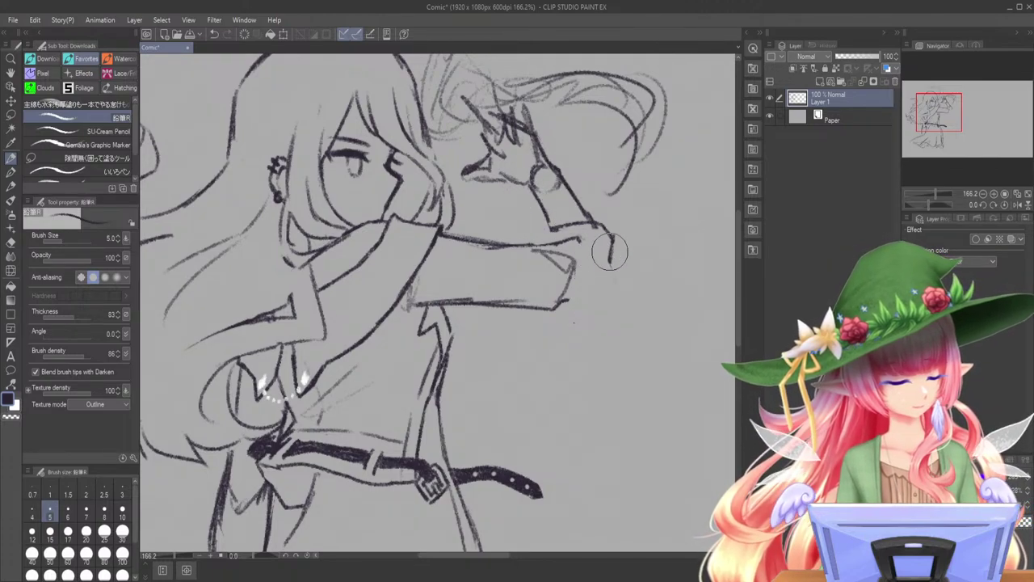
key("ctrl+z")
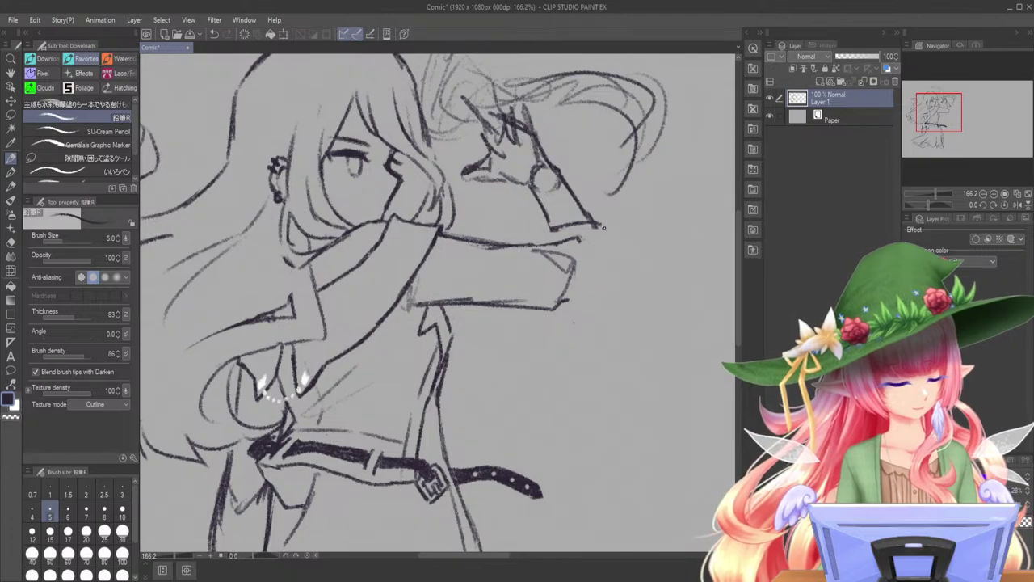
- Redraw the rolled cuff around the elbow with a rounded outer edge, curved inner folds and a closed, slightly pointed underside
left_click_drag(604, 244, 612, 299)
mouse_move(590, 246)
left_mouse_down()
mouse_move(605, 273)
mouse_move(580, 317)
mouse_move(523, 310)
mouse_move(567, 275)
mouse_move(535, 302)
mouse_move(572, 284)
mouse_move(560, 310)
left_mouse_up()
left_click_drag(552, 301, 538, 315)
left_click_drag(556, 281, 541, 304)
mouse_move(501, 284)
left_mouse_down()
mouse_move(549, 288)
mouse_move(534, 299)
left_mouse_up()
key("ctrl+z")
key("ctrl+z")
key("ctrl+z")
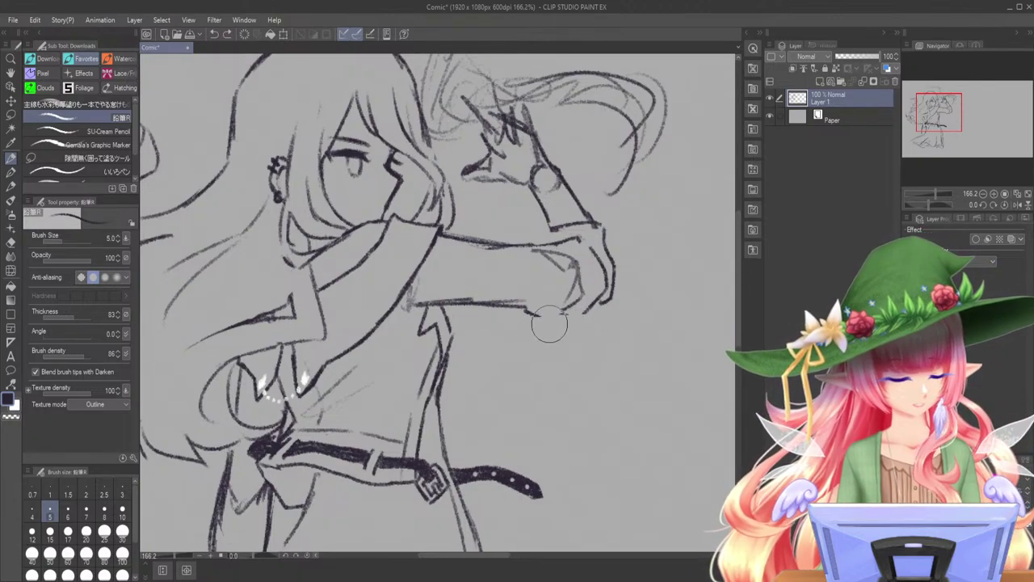
key("ctrl+z")
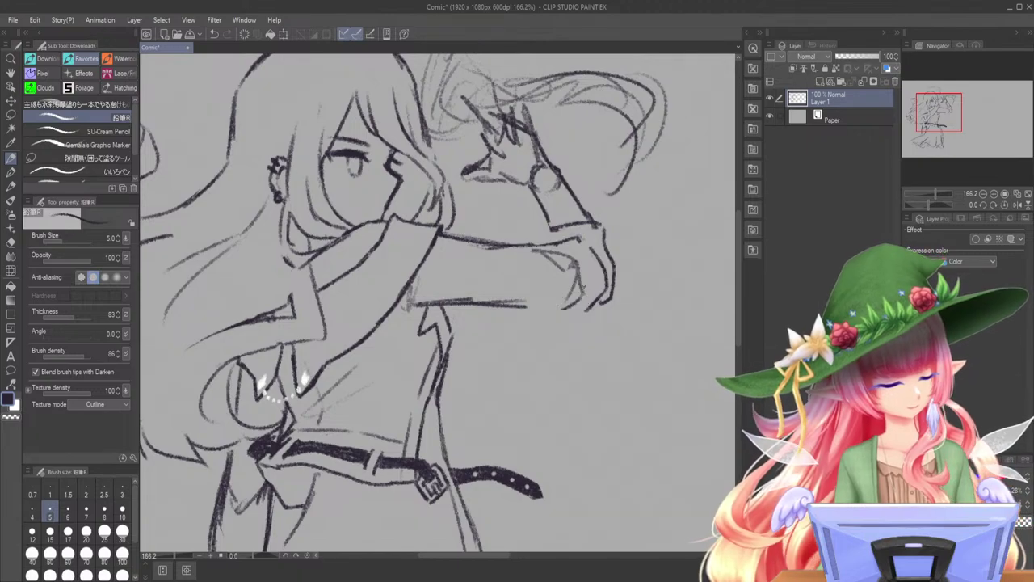
mouse_move(528, 311)
left_mouse_down()
mouse_move(565, 318)
mouse_move(587, 308)
left_mouse_up()
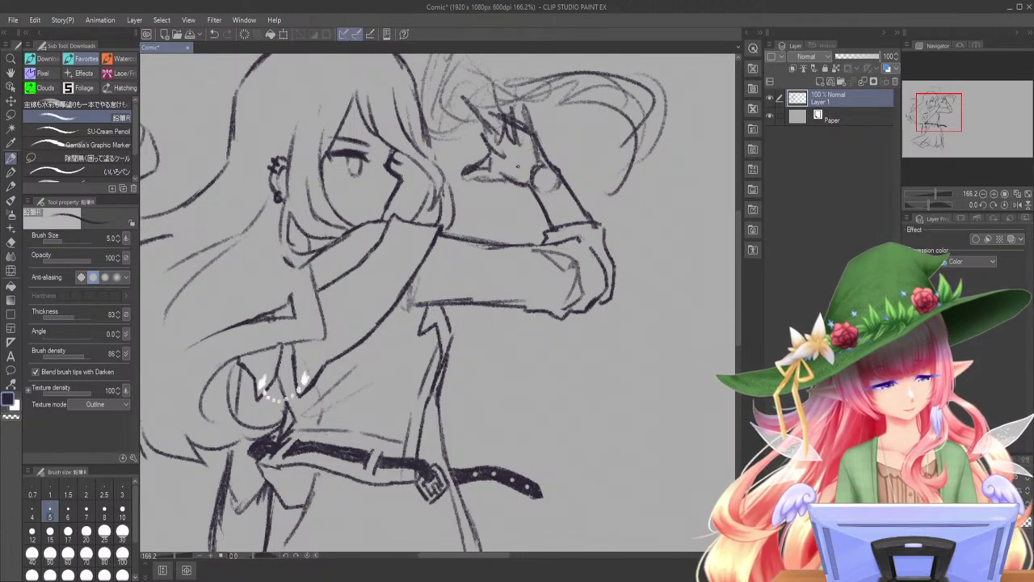
- Clean up the raised hand's scribbled fingers and redraw them as separate tapered fingers running into the palm
left_click_drag(518, 166, 453, 263)
mouse_move(419, 222)
left_mouse_down()
mouse_move(403, 173)
mouse_move(433, 222)
left_mouse_up()
mouse_move(423, 183)
left_mouse_down()
mouse_move(433, 217)
mouse_move(450, 219)
left_mouse_up()
left_click_drag(444, 209, 452, 223)
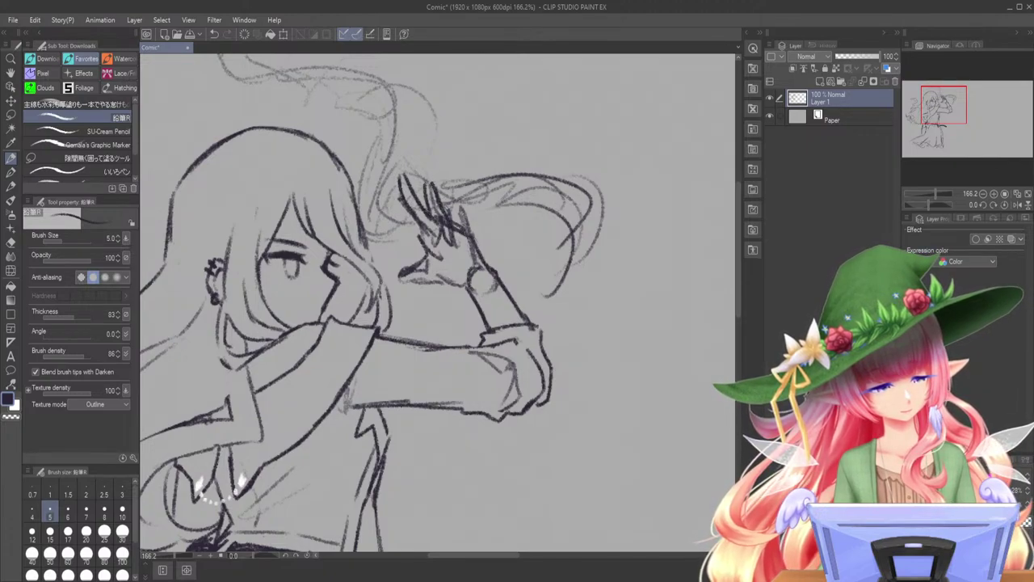
key("ctrl+z")
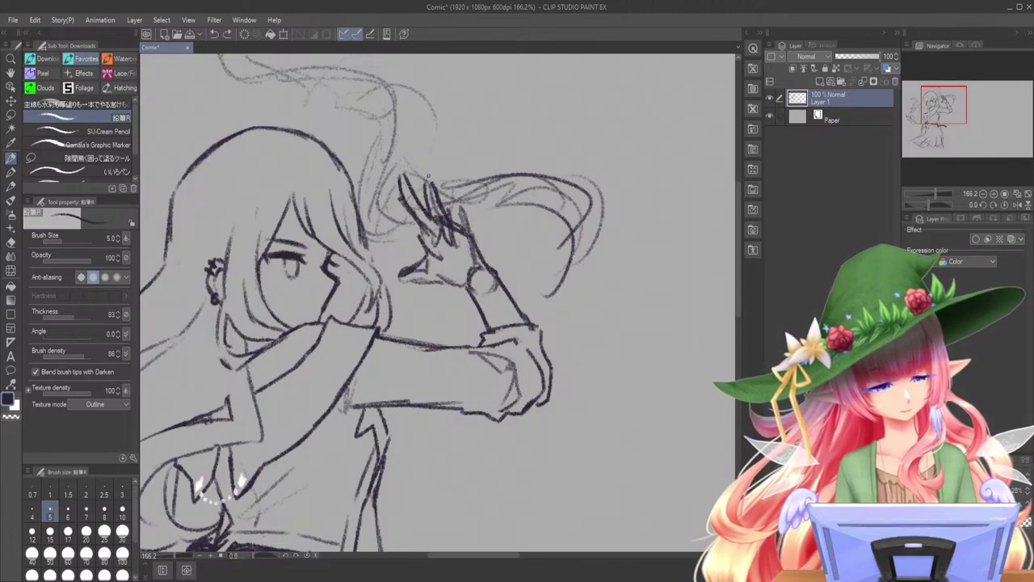
left_click_drag(449, 195, 463, 231)
left_click_drag(456, 212, 470, 245)
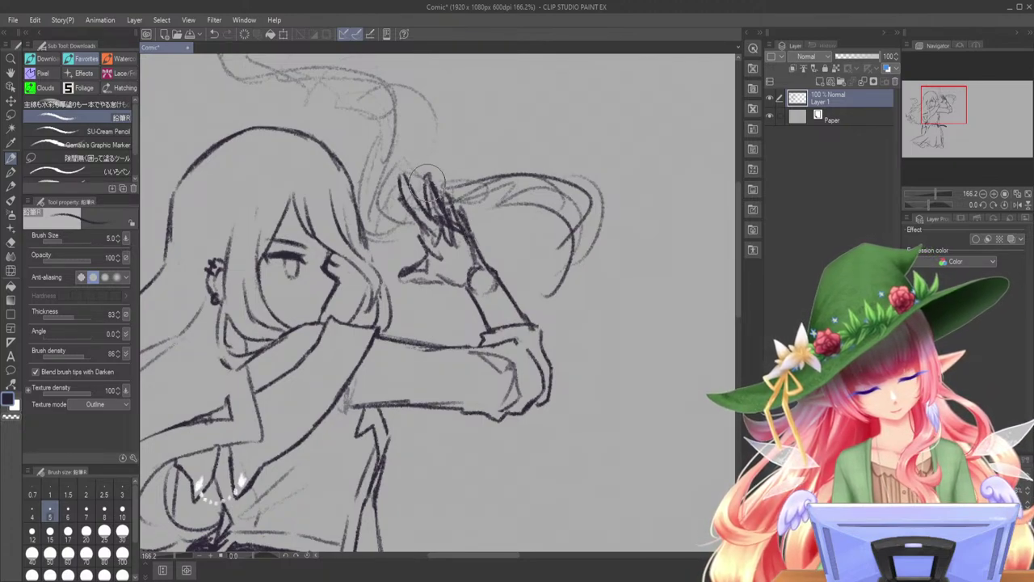
left_click_drag(437, 190, 457, 249)
mouse_move(447, 208)
left_mouse_down()
mouse_move(457, 240)
mouse_move(469, 234)
mouse_move(464, 210)
mouse_move(426, 227)
mouse_move(441, 251)
mouse_move(417, 232)
mouse_move(423, 259)
left_mouse_up()
left_click_drag(420, 218, 430, 250)
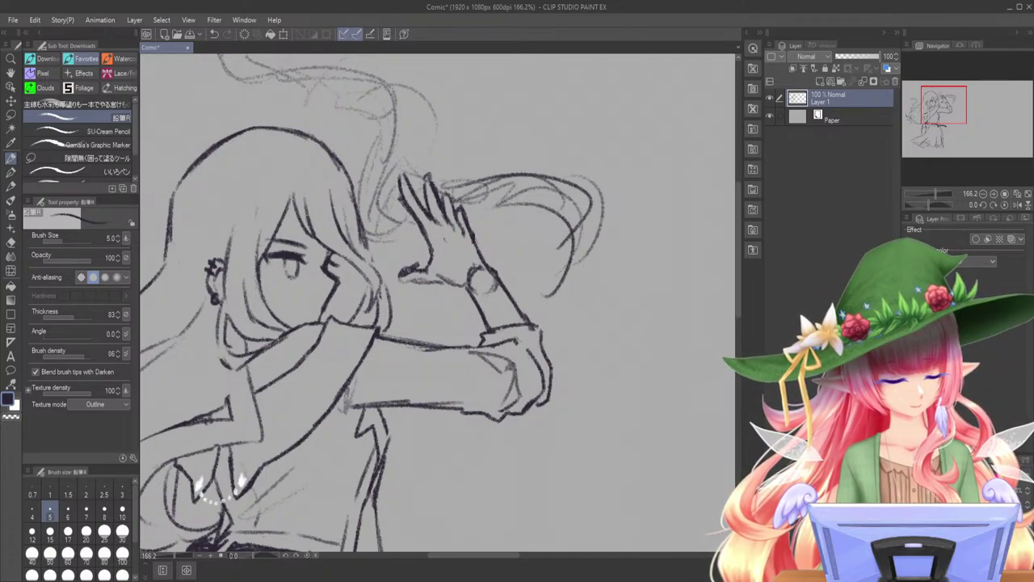
- Redraw the thumb and lower palm edge as clean lines, remove the wrist circle and sharpen the fingertips
left_click_drag(409, 282, 441, 287)
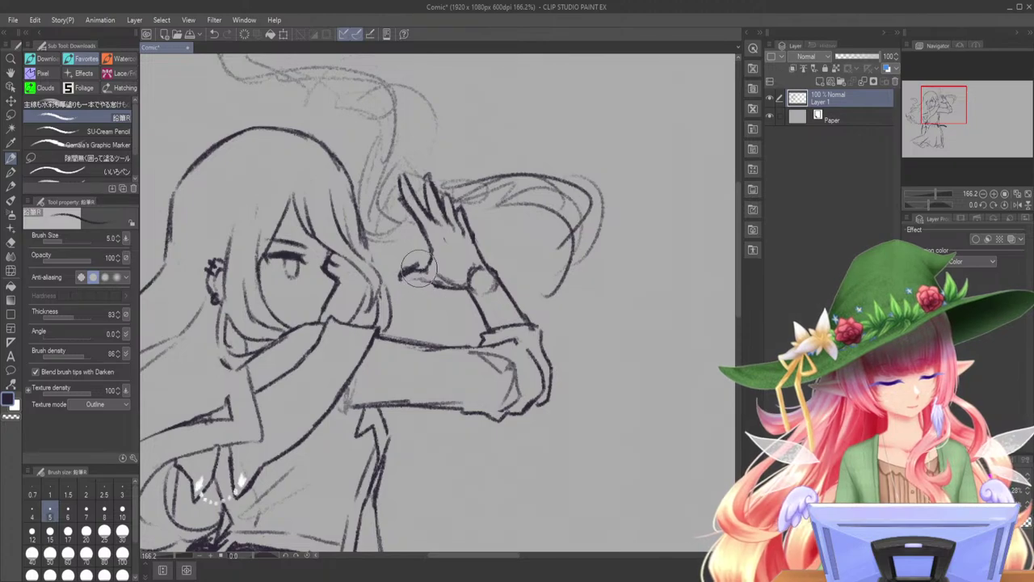
left_click_drag(437, 279, 462, 282)
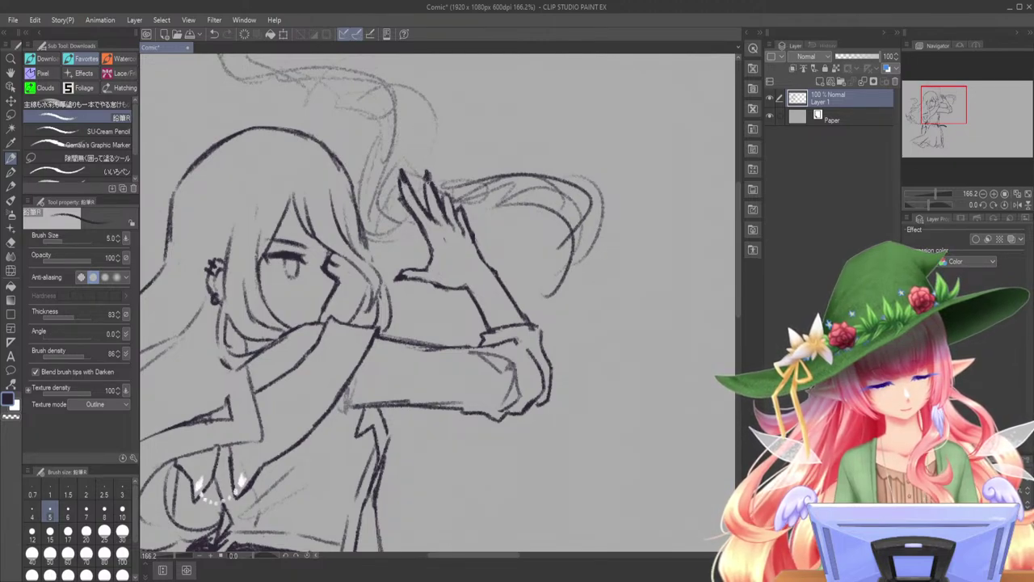
left_click_drag(458, 202, 461, 215)
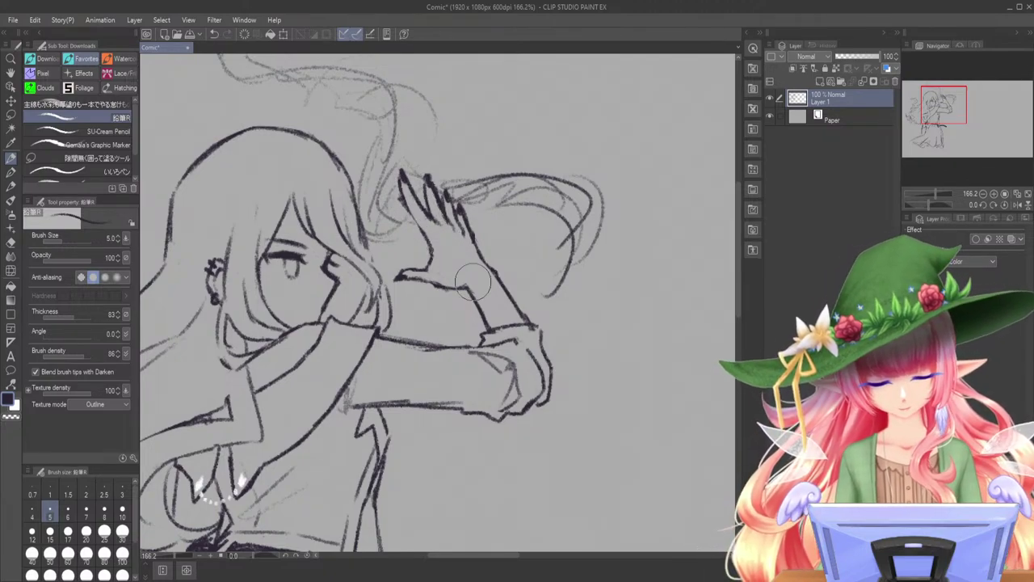
- Flip the canvas view horizontally and scale the lassoed index finger of the raised hand down to 92%
left_click_drag(944, 115, 939, 114)
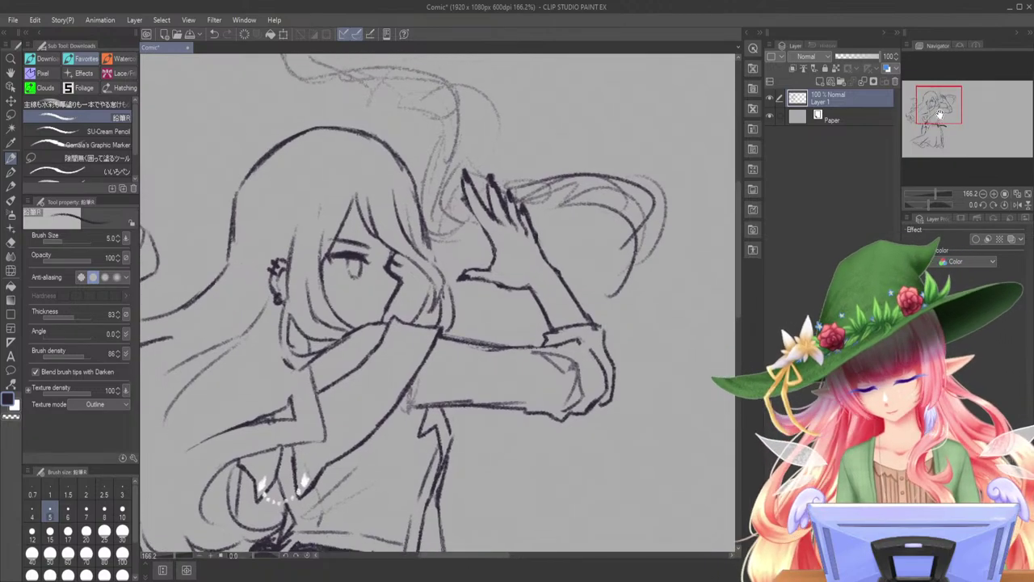
left_click(1016, 204)
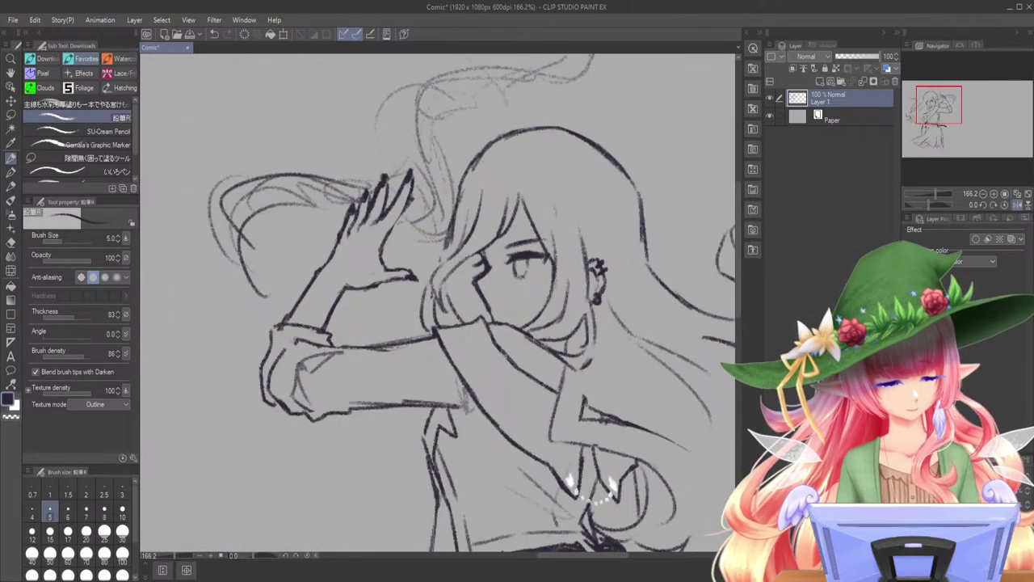
left_click(10, 114)
mouse_move(409, 206)
left_mouse_down()
mouse_move(393, 230)
mouse_move(329, 239)
mouse_move(342, 210)
mouse_move(411, 168)
mouse_move(370, 236)
mouse_move(384, 230)
left_mouse_up()
key("ctrl+d")
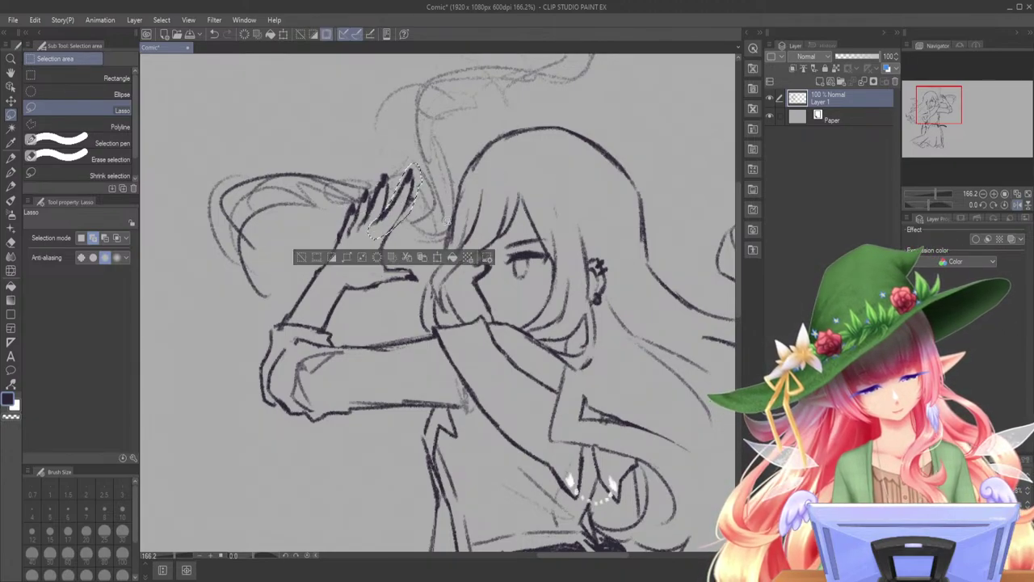
key("ctrl+t")
left_click_drag(423, 163, 419, 168)
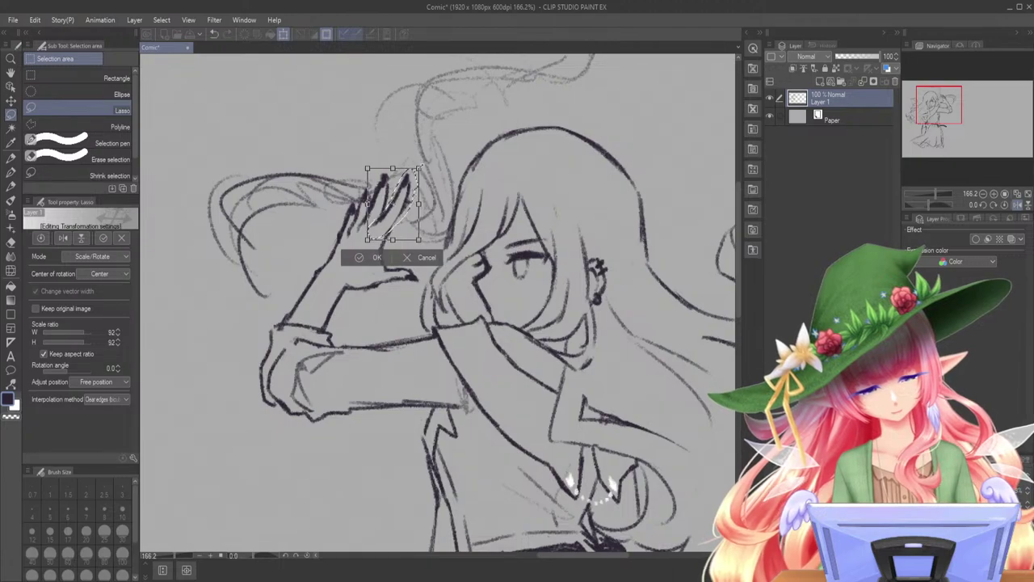
left_click(368, 258)
key("ctrl+d")
- Lasso and transform the raised hand's thumb, and redraw its lower edge as a smooth line to the wrist
mouse_move(406, 260)
left_mouse_down()
mouse_move(422, 276)
mouse_move(384, 262)
left_mouse_up()
key("ctrl+t")
left_click_drag(465, 268, 414, 286)
left_click(363, 317)
left_click(318, 315)
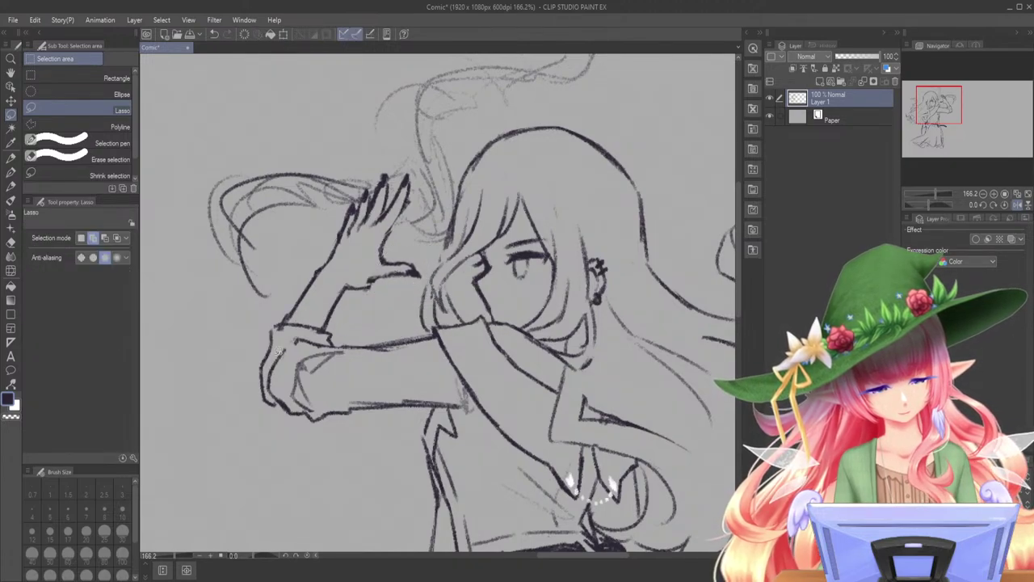
key("p")
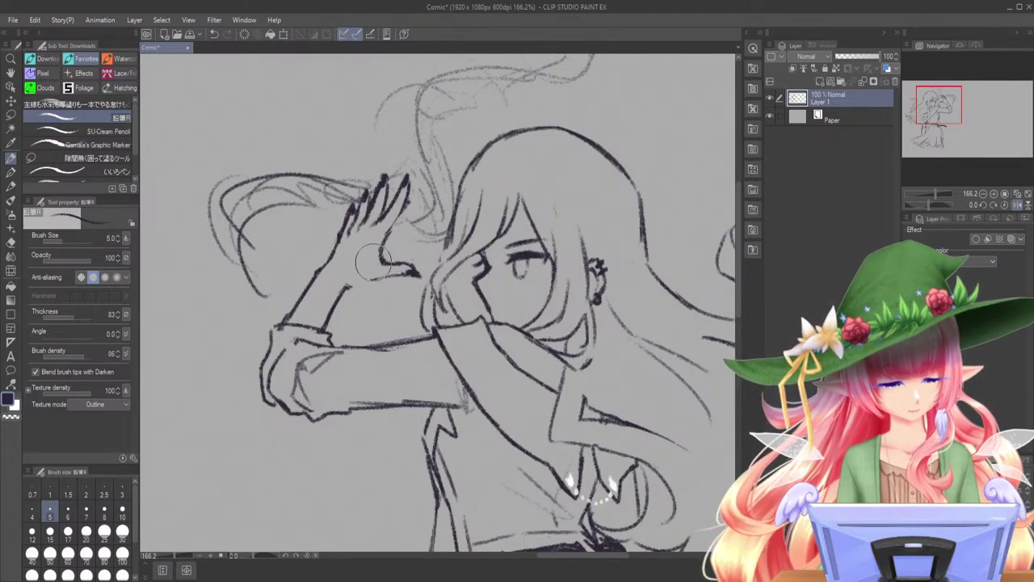
left_click_drag(399, 272, 367, 282)
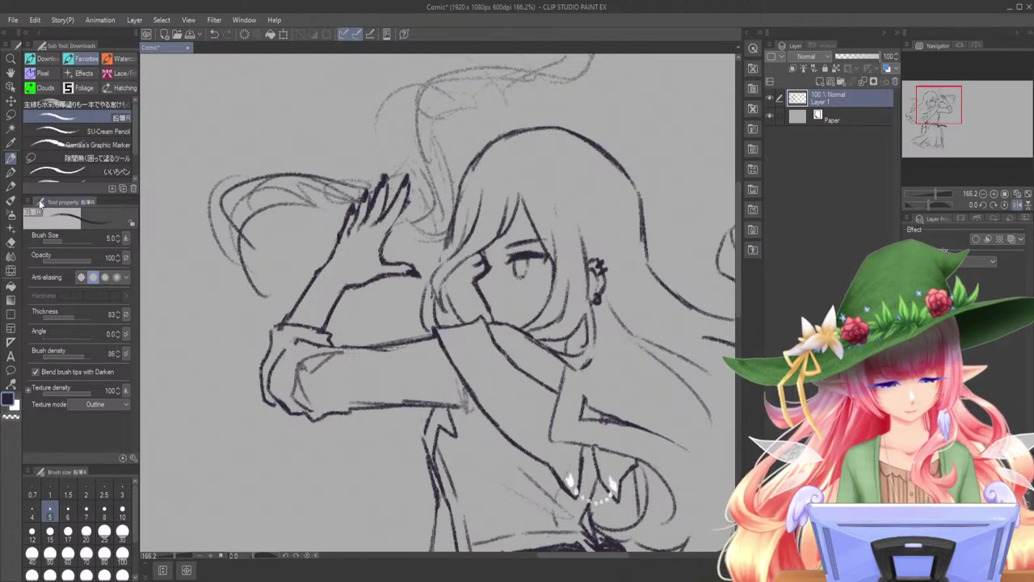
- Lasso the whole raised hand, scale it to 87%, tilt it toward the head and reposition it over the wrist
left_click(11, 114)
mouse_move(425, 275)
left_mouse_down()
mouse_move(346, 294)
mouse_move(341, 220)
mouse_move(390, 168)
mouse_move(399, 184)
mouse_move(405, 173)
mouse_move(412, 204)
mouse_move(399, 238)
left_mouse_up()
left_click(415, 312)
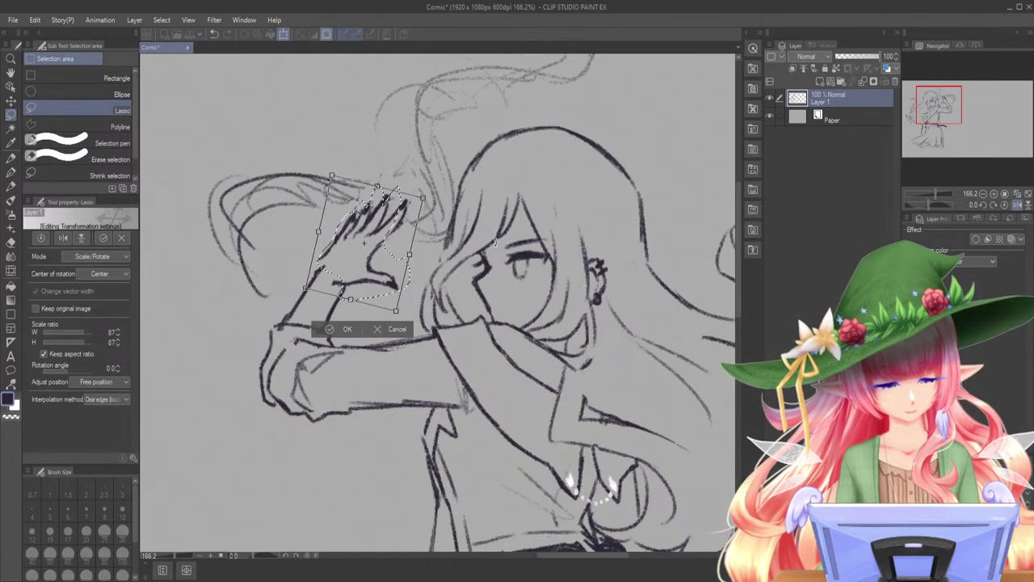
left_click_drag(366, 247, 380, 242)
left_click(359, 321)
left_click(282, 314)
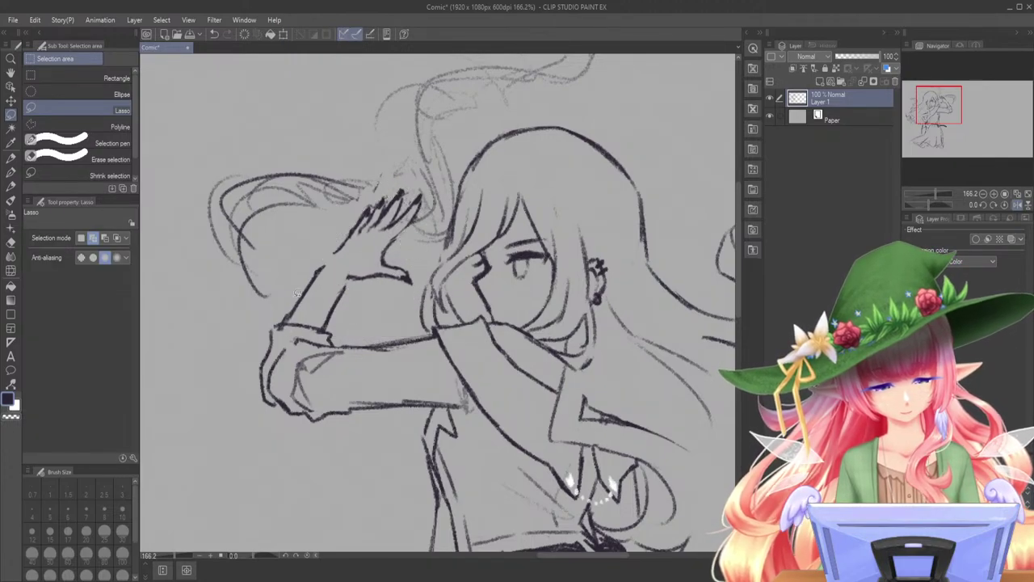
- Redraw the wrist and forearm lines to join the resized hand, and flip the canvas view back
left_click(10, 158)
left_click_drag(351, 280, 328, 316)
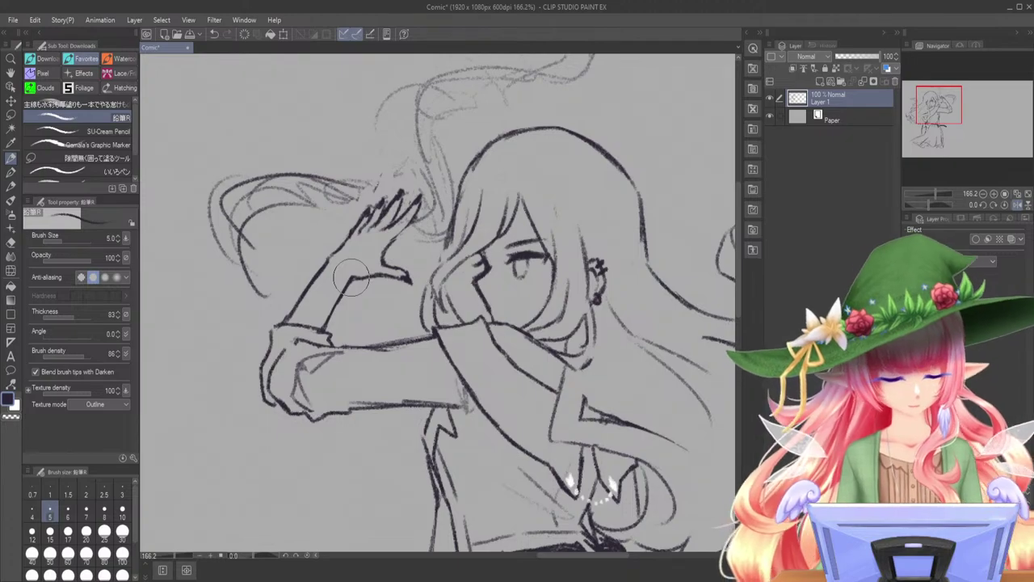
mouse_move(934, 194)
left_mouse_down()
mouse_move(924, 192)
mouse_move(935, 194)
left_mouse_up()
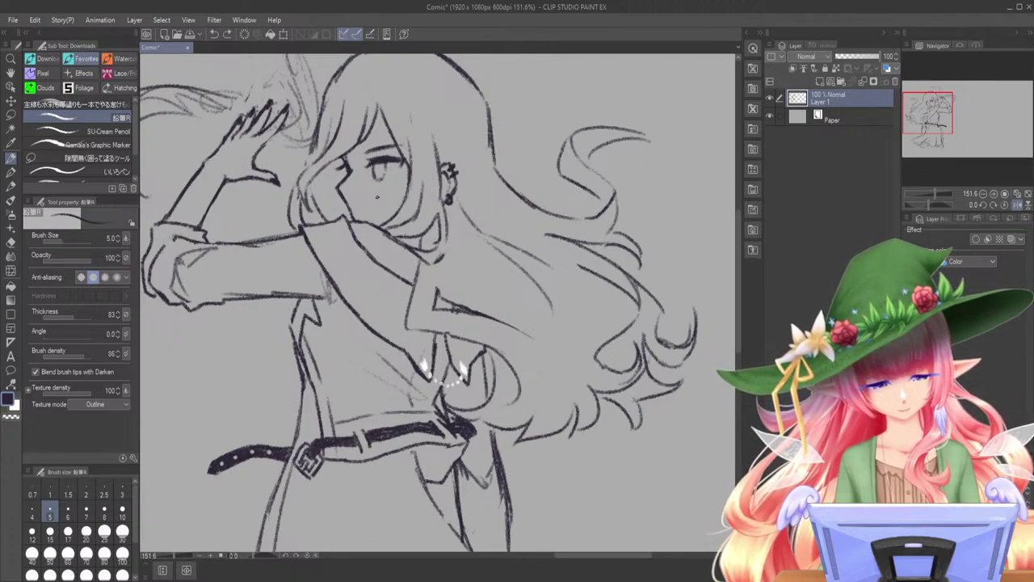
left_click(1016, 205)
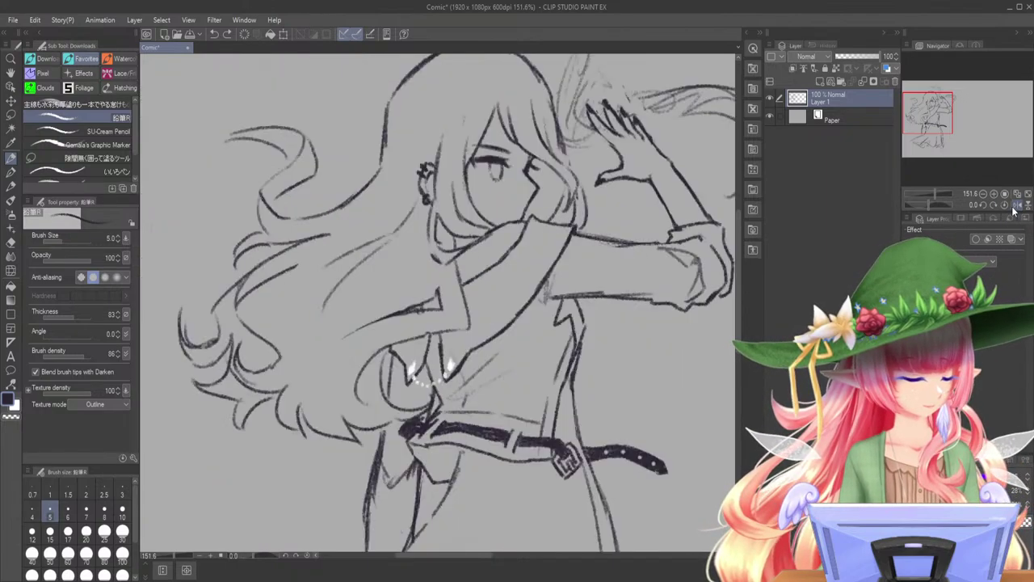
- Draw two overlapping bracelet loops around the raised wrist, with a dark wrap and a small bow beneath them, and touch up the forearm line
left_click(938, 193)
left_click_drag(936, 114, 939, 109)
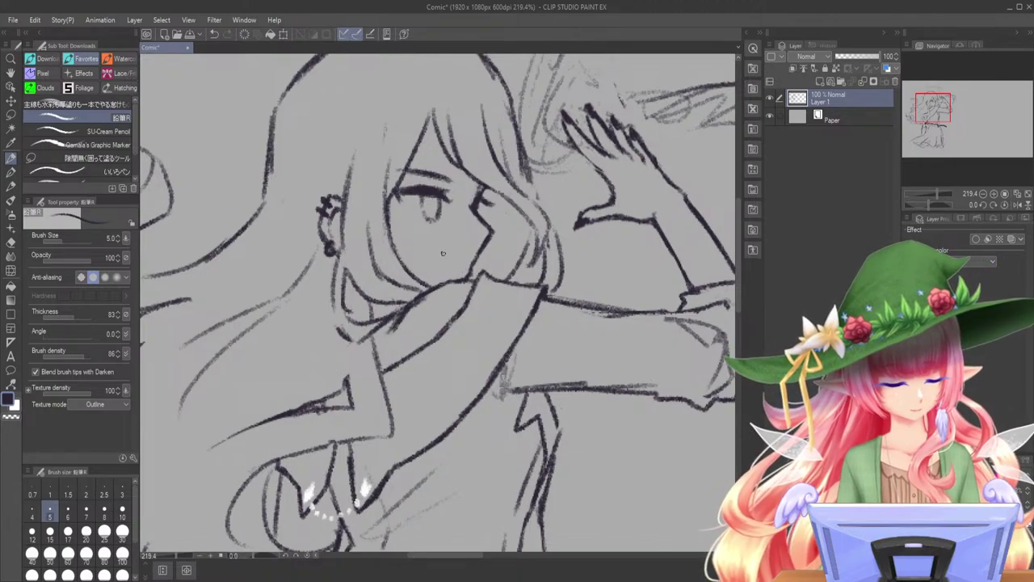
left_click_drag(937, 195, 935, 194)
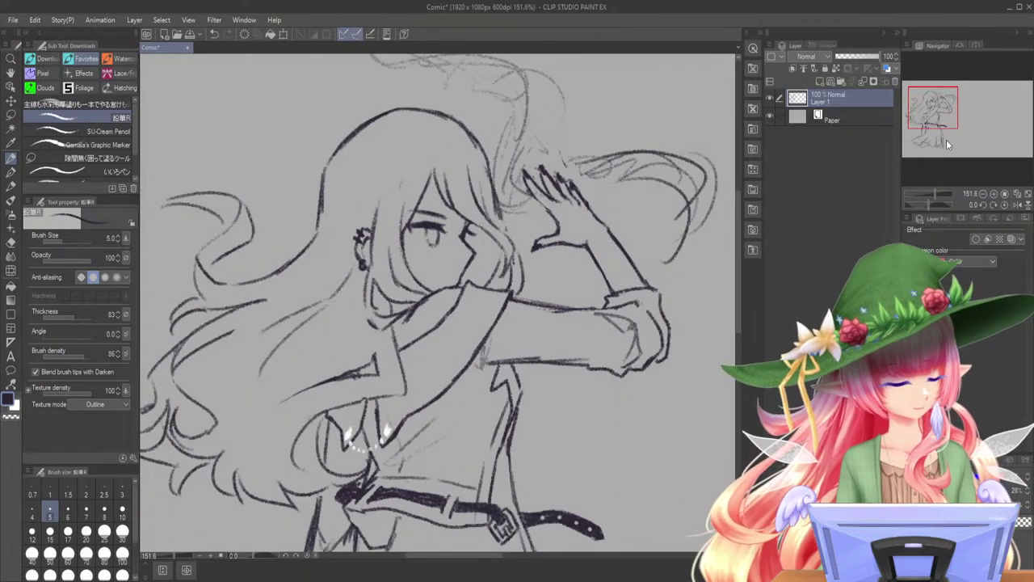
left_click_drag(947, 142, 949, 138)
left_click_drag(935, 194, 938, 194)
mouse_move(502, 311)
left_mouse_down()
mouse_move(574, 262)
mouse_move(564, 297)
mouse_move(505, 312)
mouse_move(525, 282)
mouse_move(567, 288)
left_mouse_up()
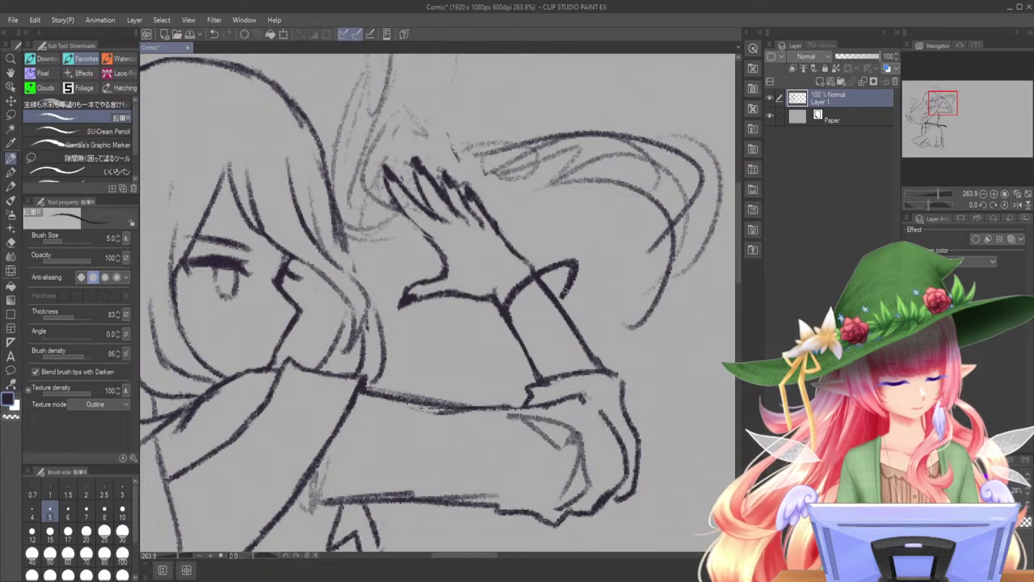
mouse_move(509, 327)
left_mouse_down()
mouse_move(500, 321)
mouse_move(588, 280)
mouse_move(571, 310)
mouse_move(532, 295)
mouse_move(509, 310)
left_mouse_up()
mouse_move(505, 319)
left_mouse_down()
mouse_move(499, 332)
mouse_move(511, 330)
left_mouse_up()
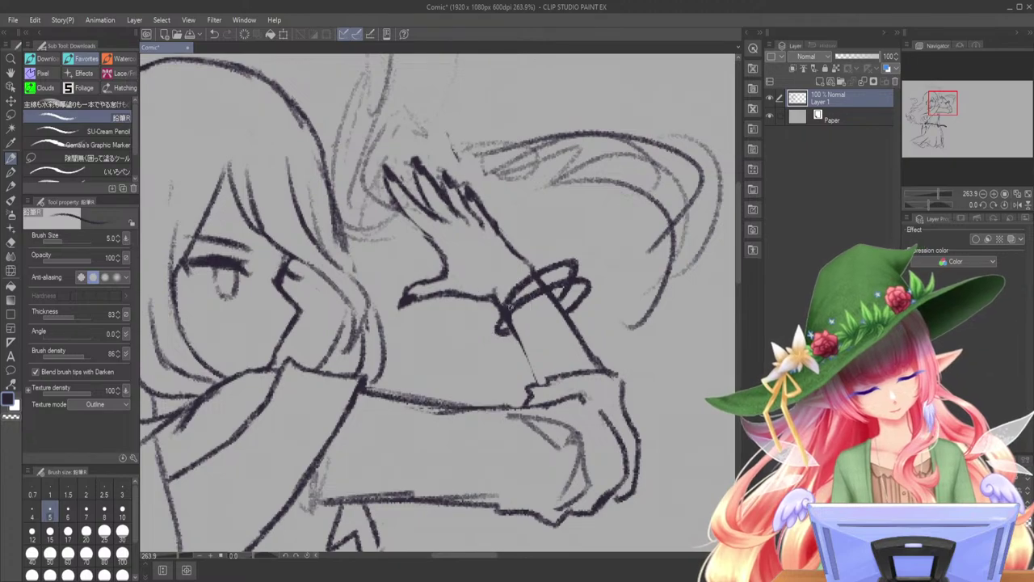
mouse_move(527, 363)
left_mouse_down()
mouse_move(530, 333)
mouse_move(554, 366)
mouse_move(532, 388)
left_mouse_up()
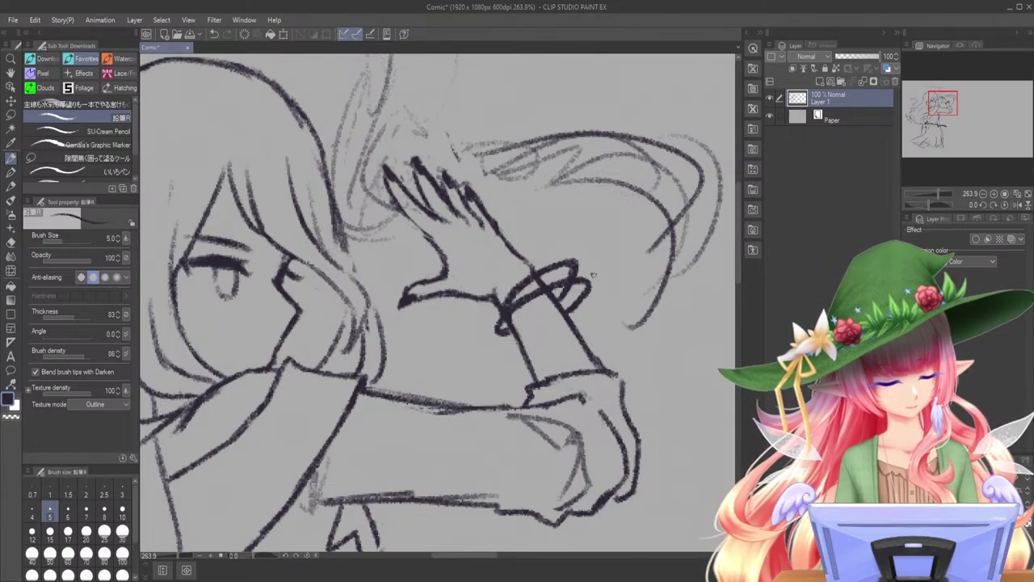
mouse_move(559, 300)
left_mouse_down()
mouse_move(524, 317)
mouse_move(519, 334)
mouse_move(563, 313)
mouse_move(516, 345)
mouse_move(526, 349)
mouse_move(502, 352)
mouse_move(507, 373)
mouse_move(507, 360)
mouse_move(527, 382)
mouse_move(460, 360)
mouse_move(475, 360)
mouse_move(483, 394)
left_mouse_up()
- Rough in the lowered arm's sleeve and cuff below the belt, and erase the old guide lines
left_click_drag(942, 194, 934, 193)
left_click_drag(946, 117, 936, 117)
left_click_drag(335, 398, 351, 446)
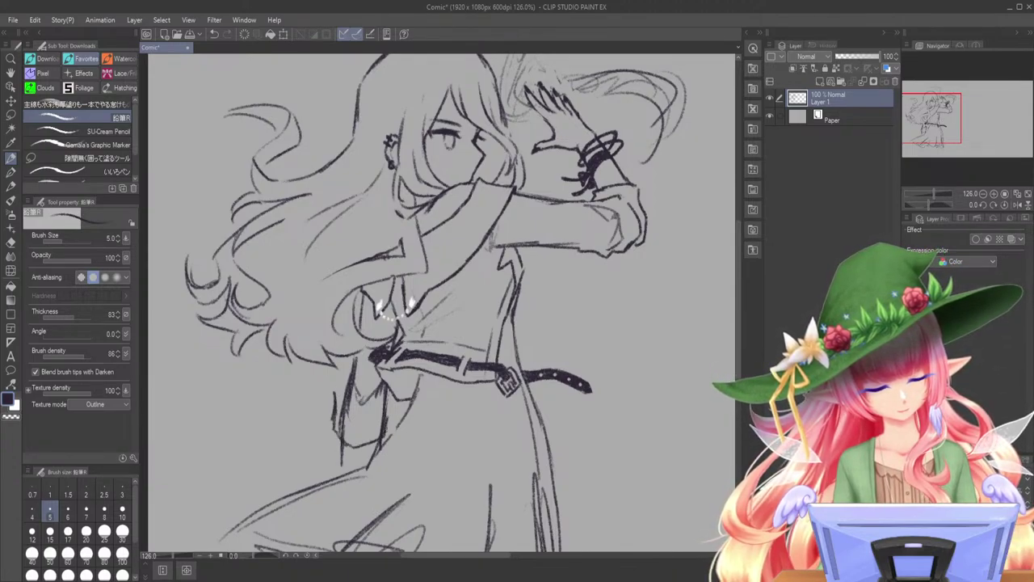
mouse_move(393, 400)
left_mouse_down()
mouse_move(345, 402)
mouse_move(327, 425)
mouse_move(360, 409)
mouse_move(334, 416)
mouse_move(344, 372)
left_mouse_up()
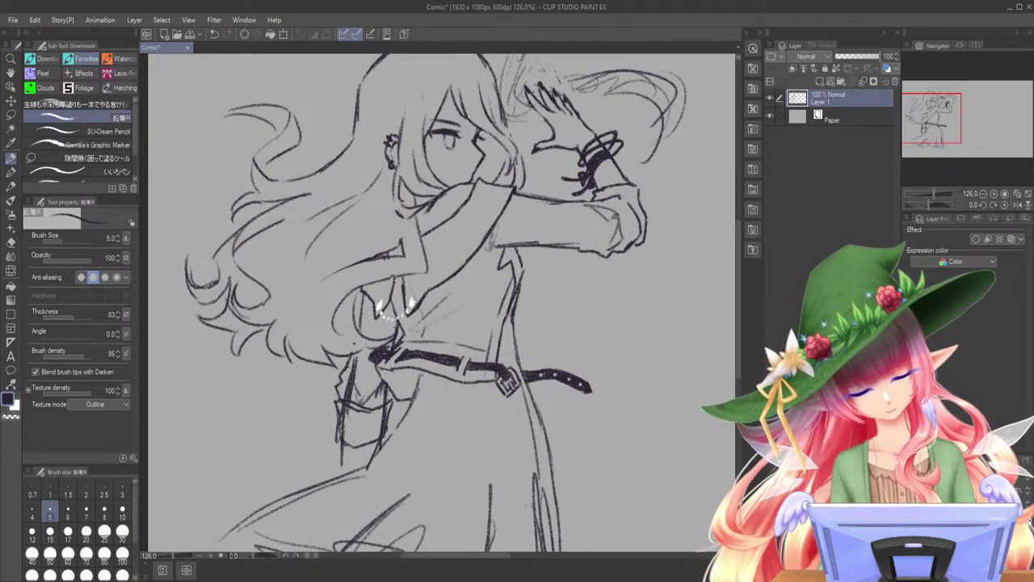
mouse_move(346, 413)
left_mouse_down()
mouse_move(339, 406)
mouse_move(344, 412)
mouse_move(356, 372)
mouse_move(347, 380)
mouse_move(380, 388)
mouse_move(376, 396)
left_mouse_up()
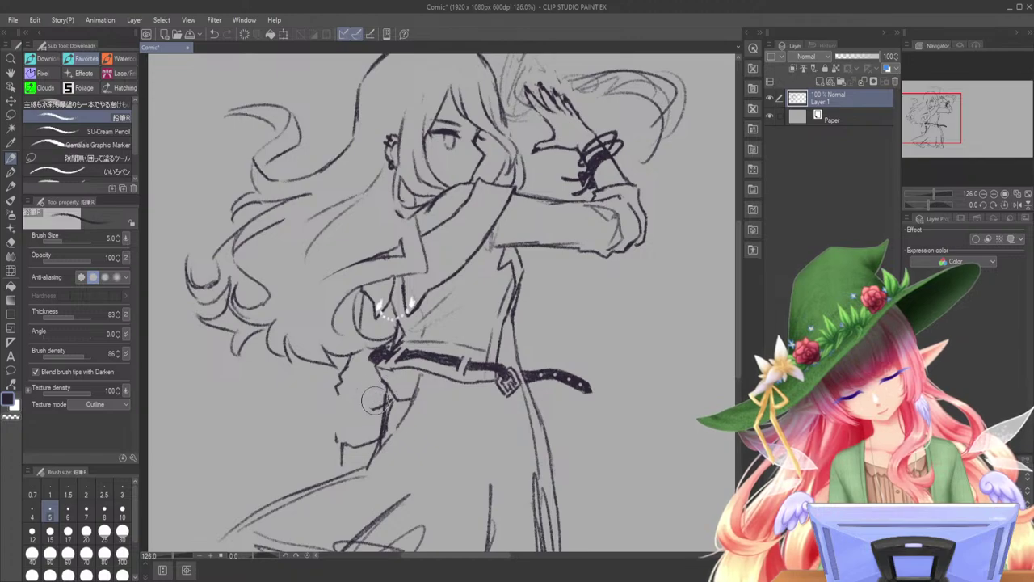
- Redraw the lowered sleeve with folds and a buttoned cuff, and hatch the gap between the sleeve and skirt dark
key("ctrl+z")
key("ctrl+z")
key("ctrl+z")
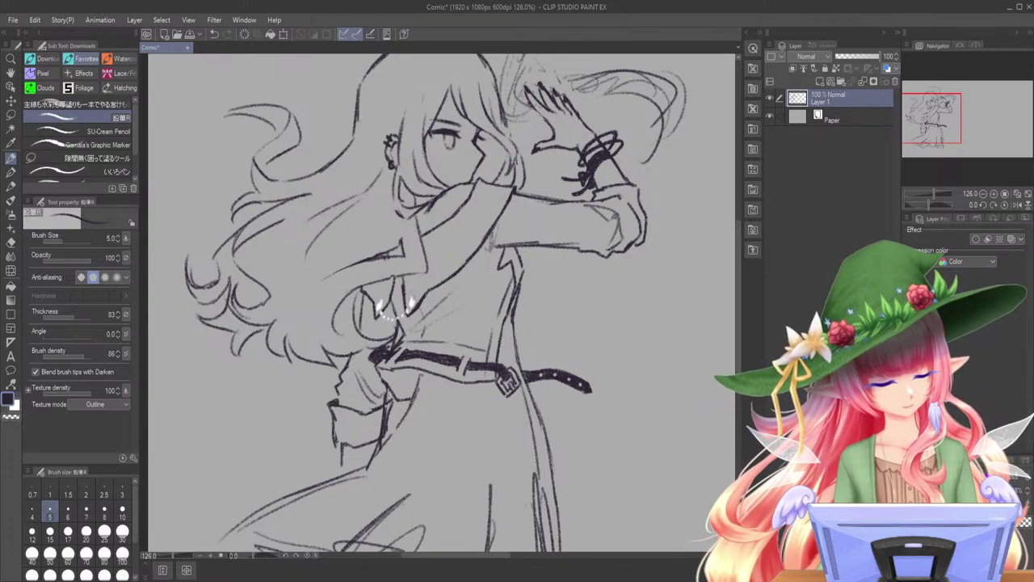
key("ctrl+z")
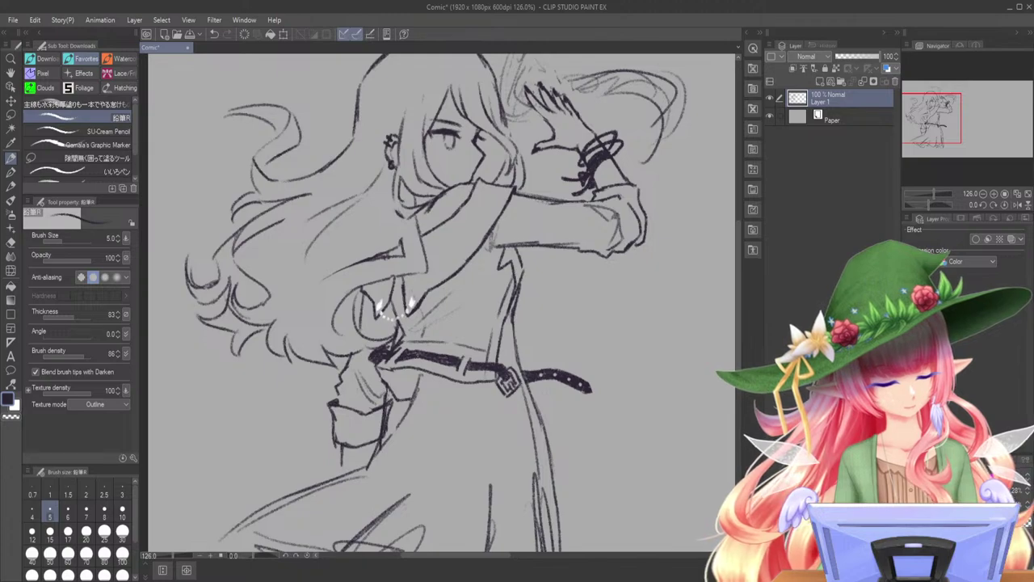
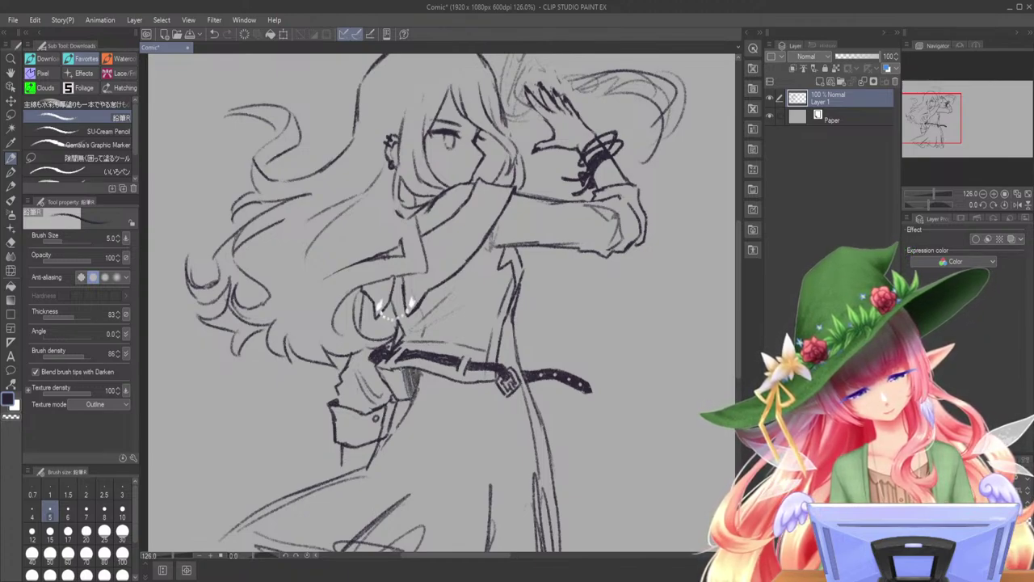
left_click_drag(400, 370, 396, 401)
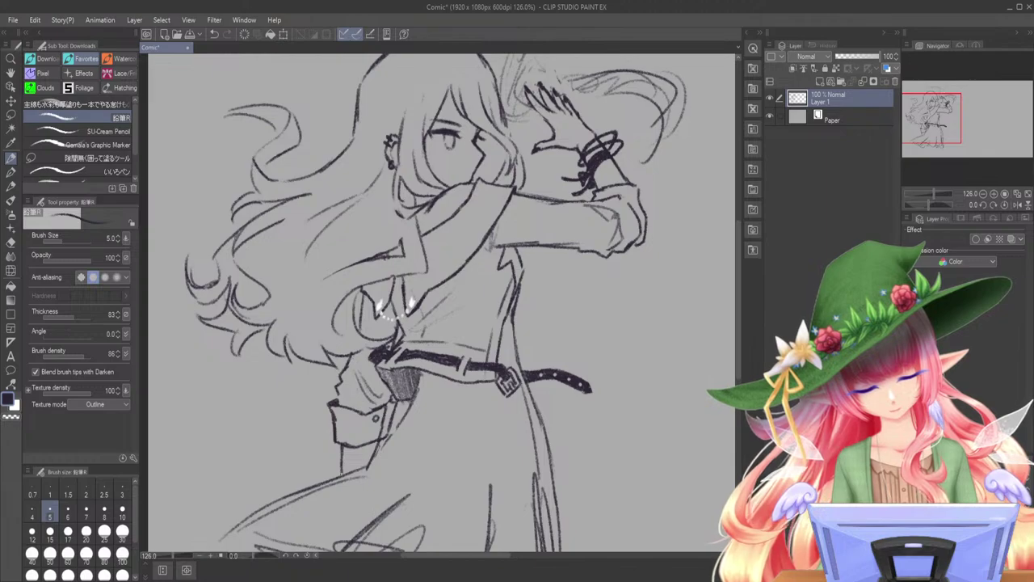
- Save the drawing under the file name oc doodles
left_click(188, 34)
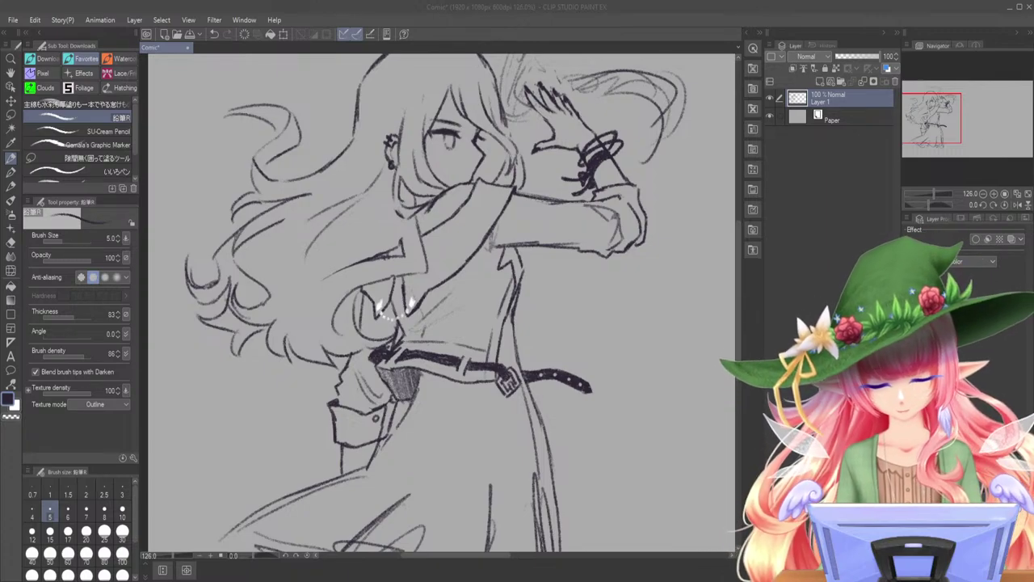
key("Return")
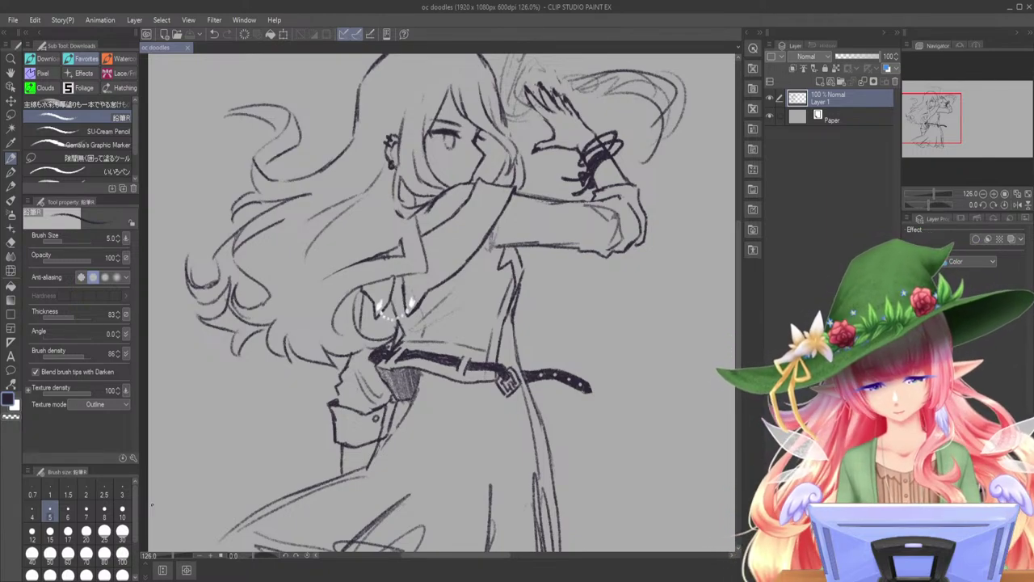
- Redraw the skirt's trailing back edge to a pointed corner, define its wavy hem, and sketch an extra fold line below it
mouse_move(951, 121)
left_mouse_down()
mouse_move(958, 134)
mouse_move(960, 121)
left_mouse_up()
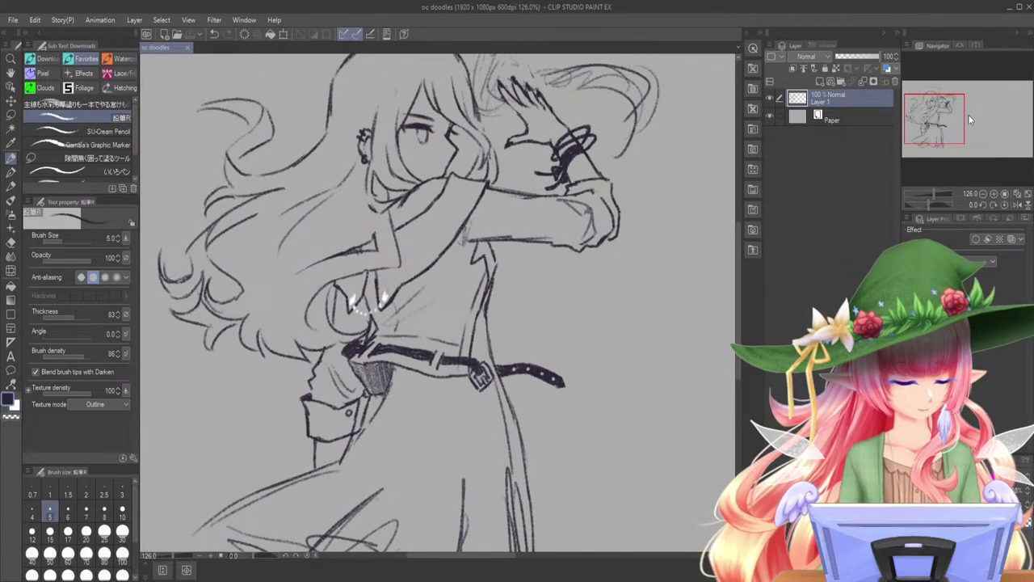
mouse_move(971, 113)
left_mouse_down()
mouse_move(979, 117)
mouse_move(942, 129)
left_mouse_up()
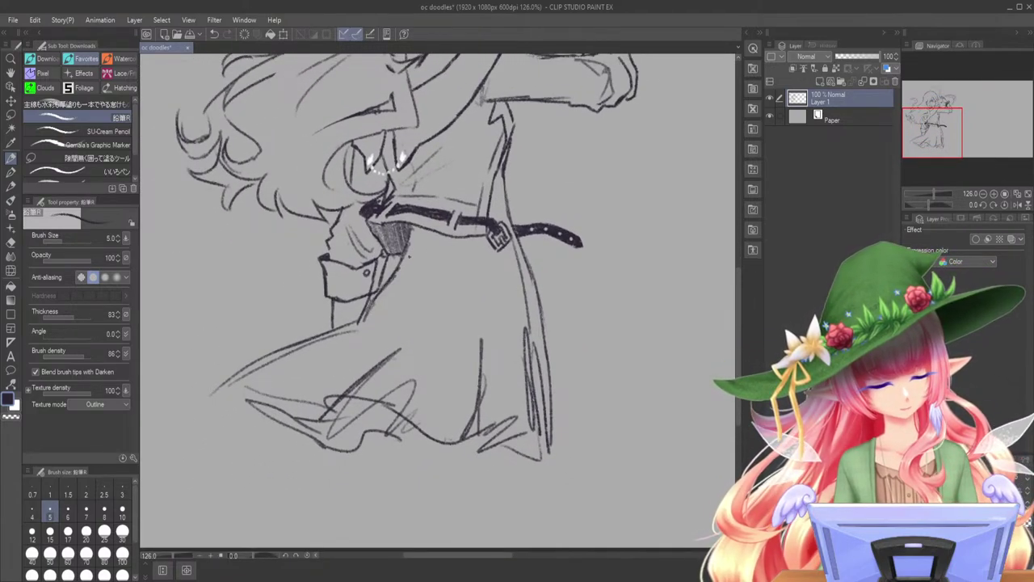
left_click_drag(341, 326, 270, 357)
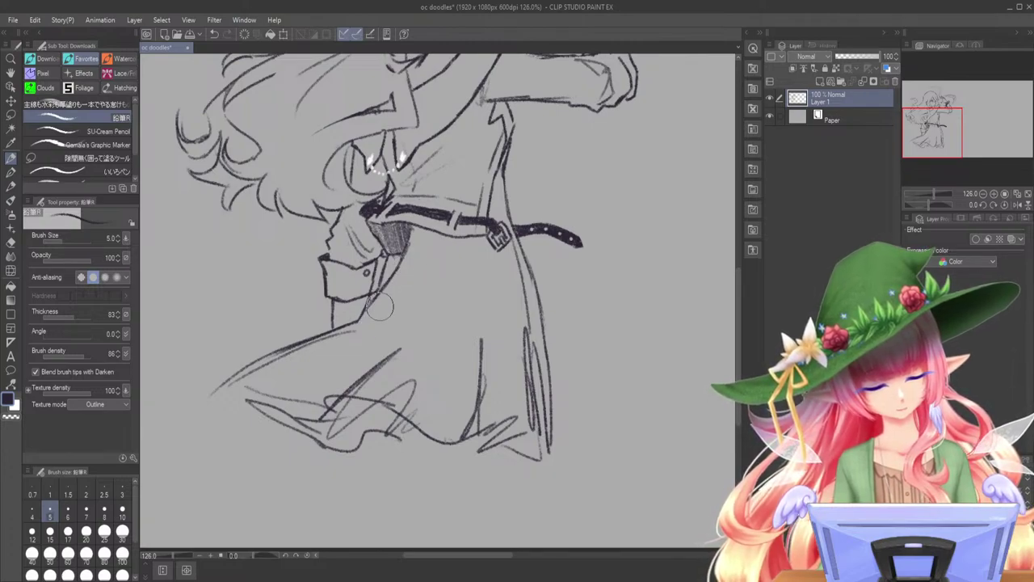
left_click_drag(257, 367, 218, 430)
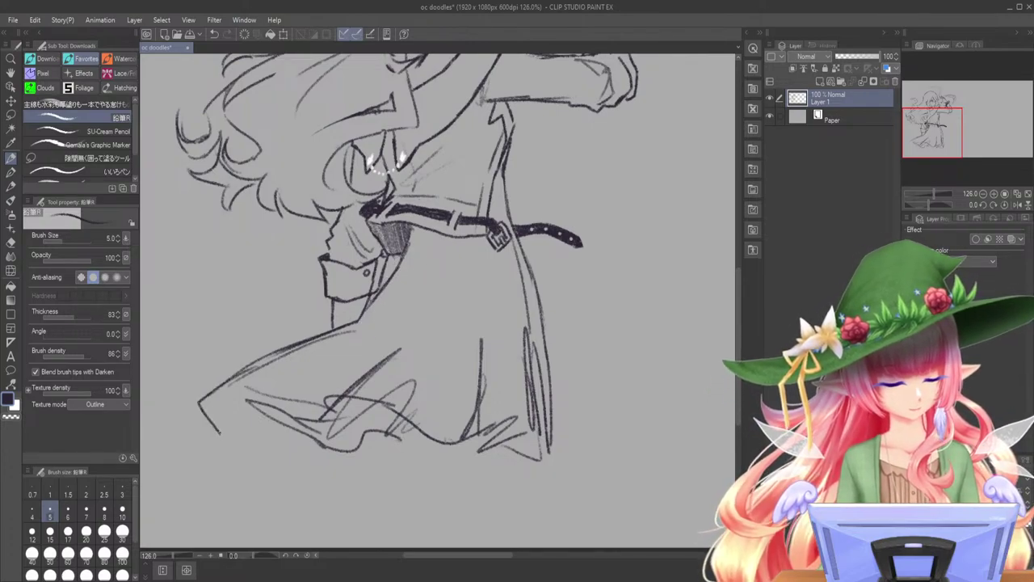
left_click_drag(234, 467, 285, 506)
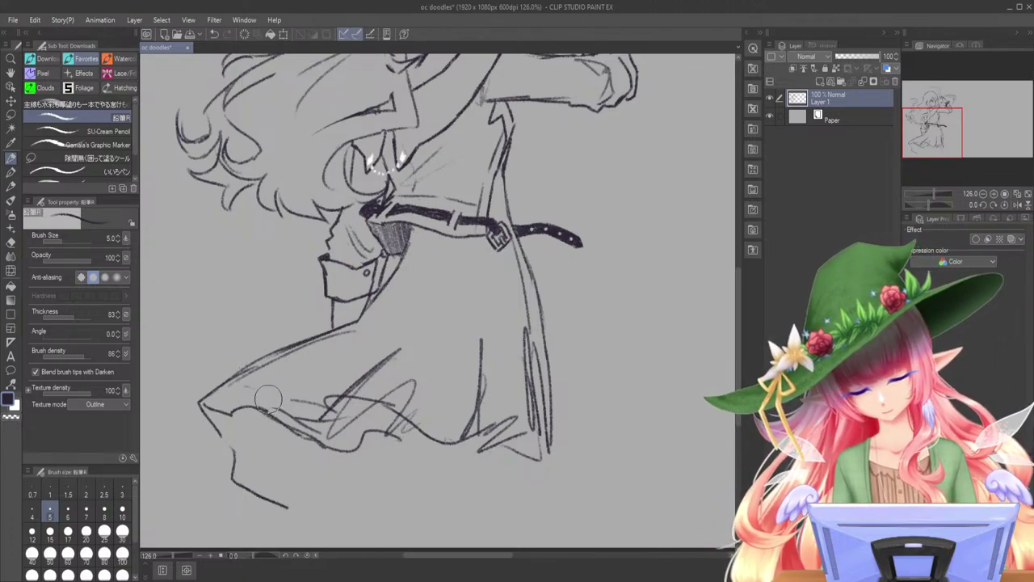
- Redraw the face contour below the far eye so it runs down to the raised sleeve
left_click_drag(947, 132, 948, 110)
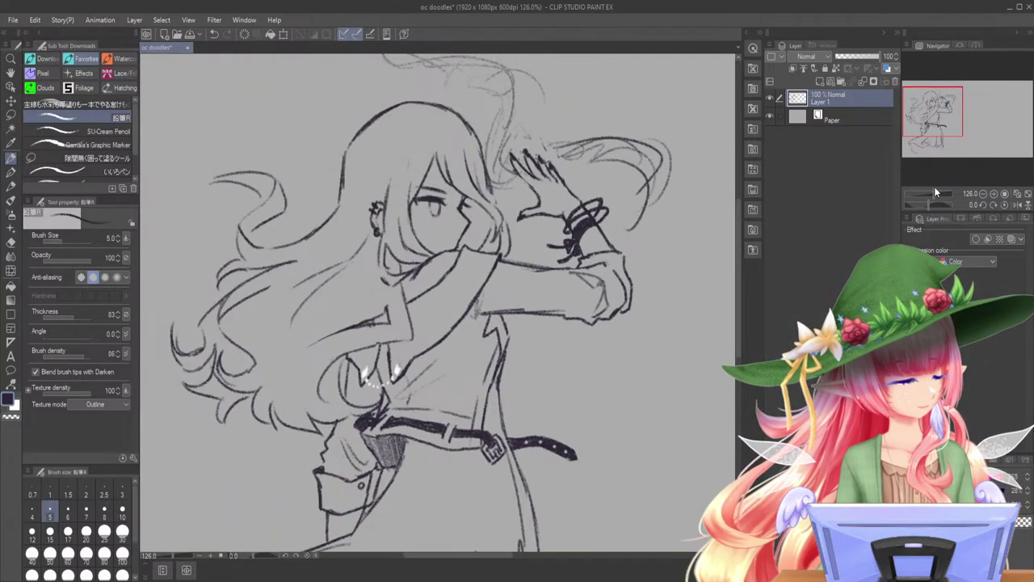
scroll(942, 135, "up", 5)
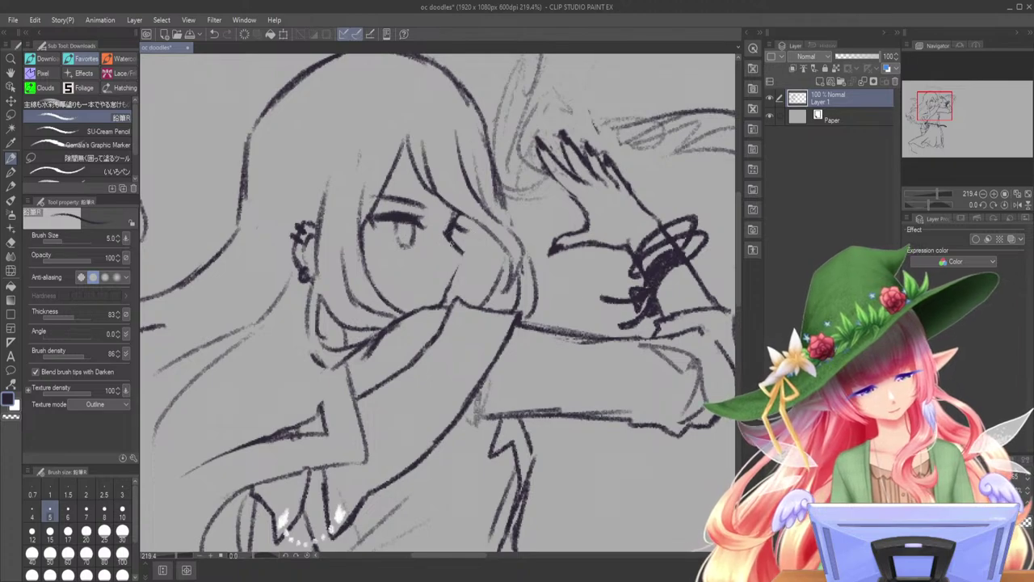
left_click_drag(465, 259, 445, 288)
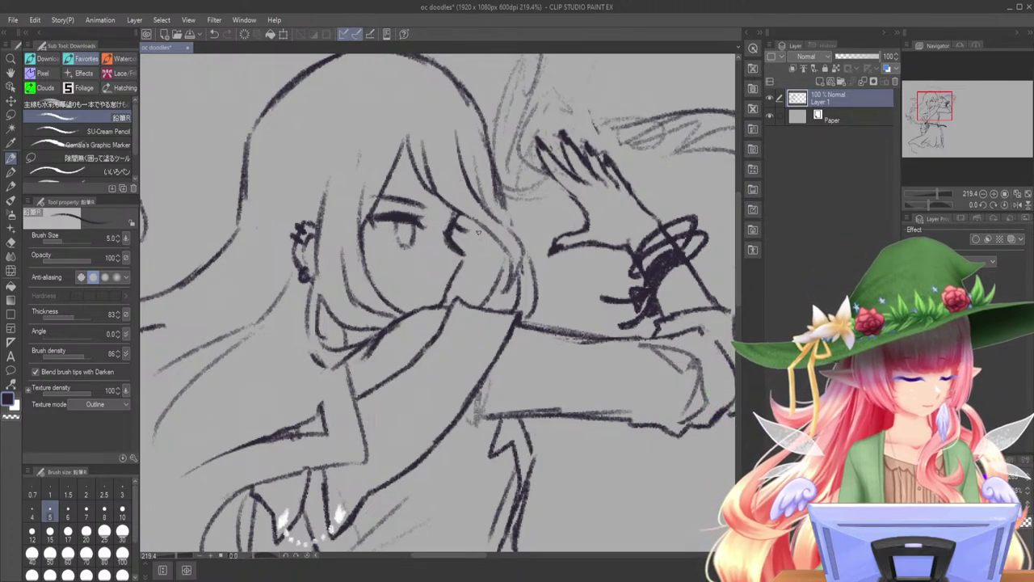
- Lasso the near eye with its eyebrow, scale it to 104%, apply the transformation and clear the selection
left_click_drag(936, 194, 936, 193)
left_click(12, 116)
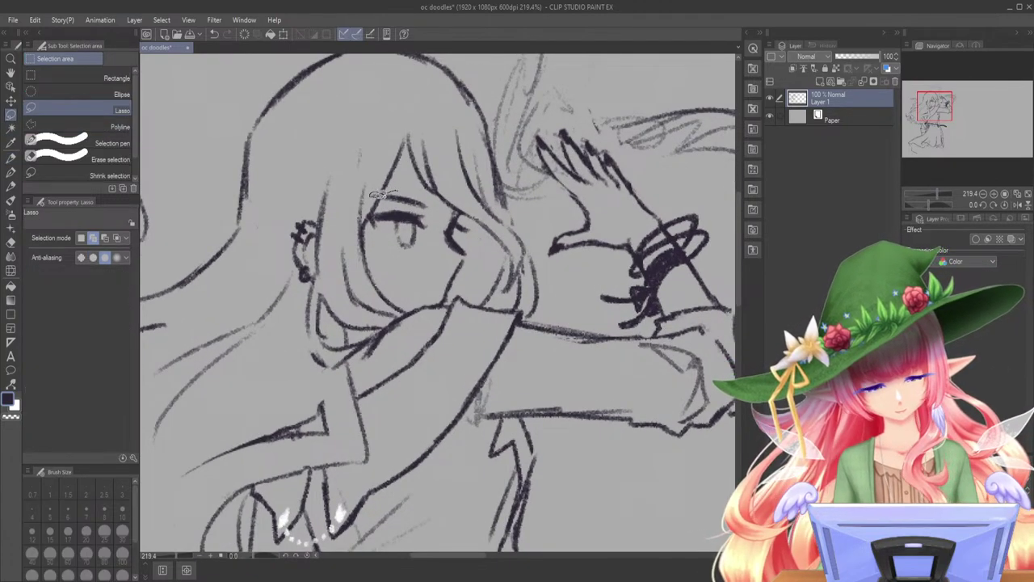
mouse_move(382, 249)
left_mouse_down()
mouse_move(435, 226)
mouse_move(424, 192)
mouse_move(439, 186)
left_mouse_up()
key("ctrl+t")
left_click_drag(430, 257, 424, 248)
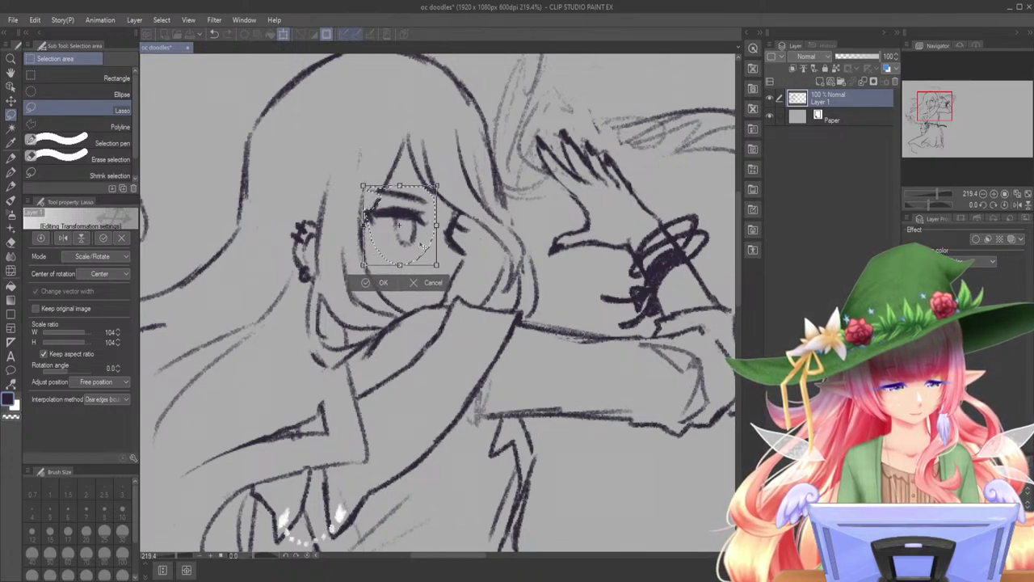
left_click(377, 283)
left_click(303, 284)
left_click(10, 158)
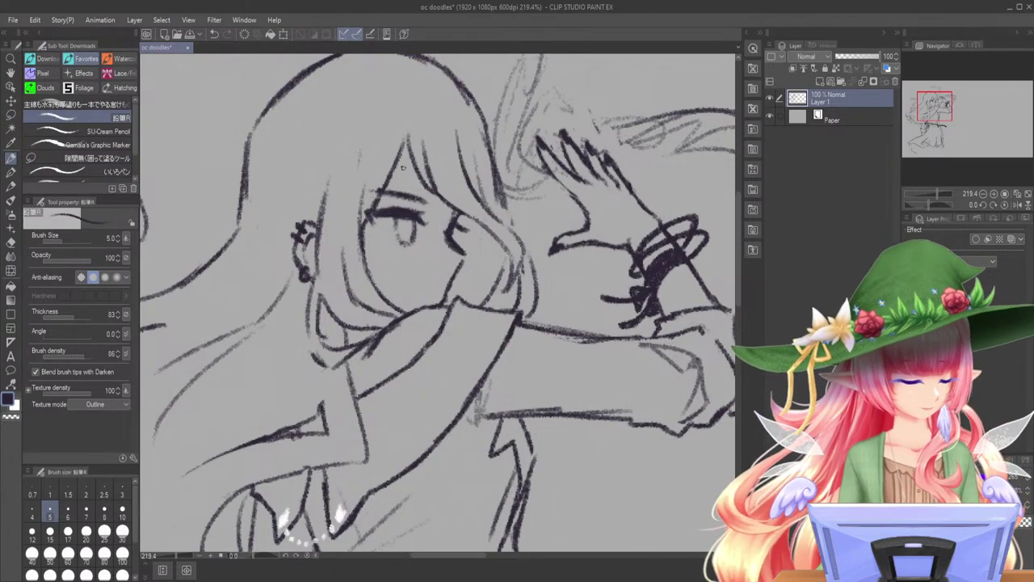
- Lasso the ear with its earrings, scale it to 109%, apply the transformation and return to the pencil
key("m")
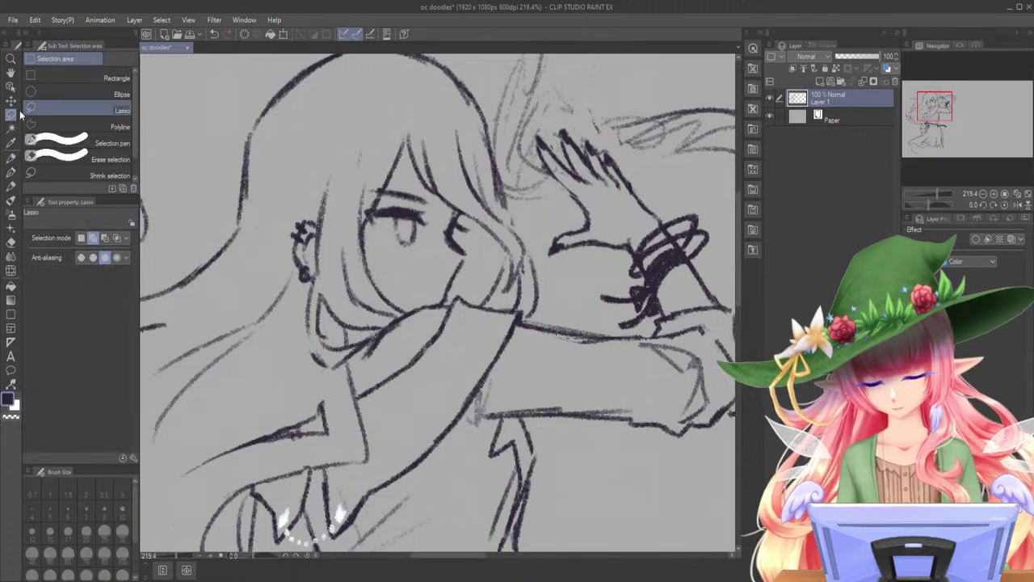
mouse_move(317, 253)
left_mouse_down()
mouse_move(314, 278)
mouse_move(297, 284)
mouse_move(279, 234)
mouse_move(315, 234)
left_mouse_up()
key("ctrl+t")
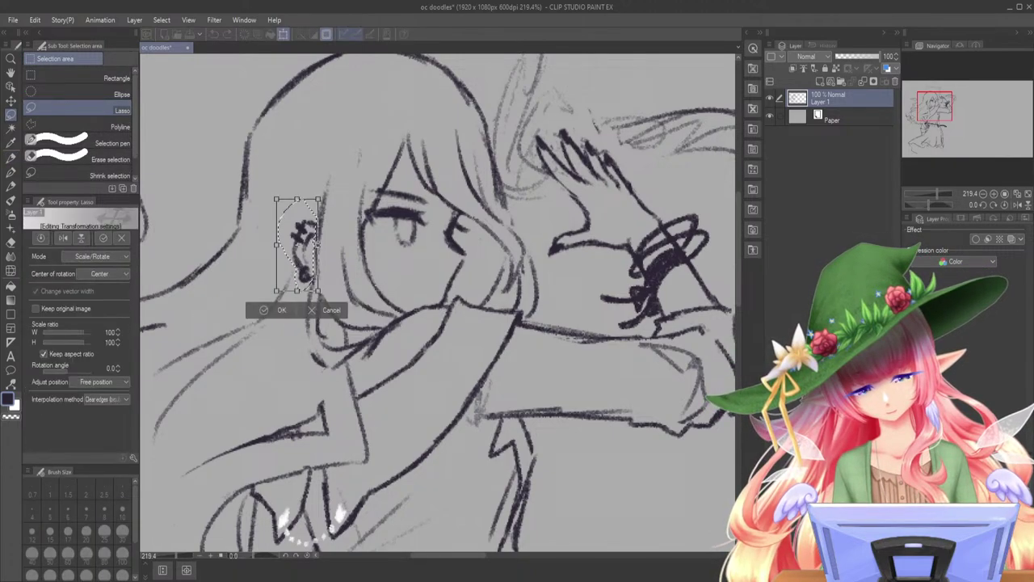
left_click_drag(298, 199, 297, 189)
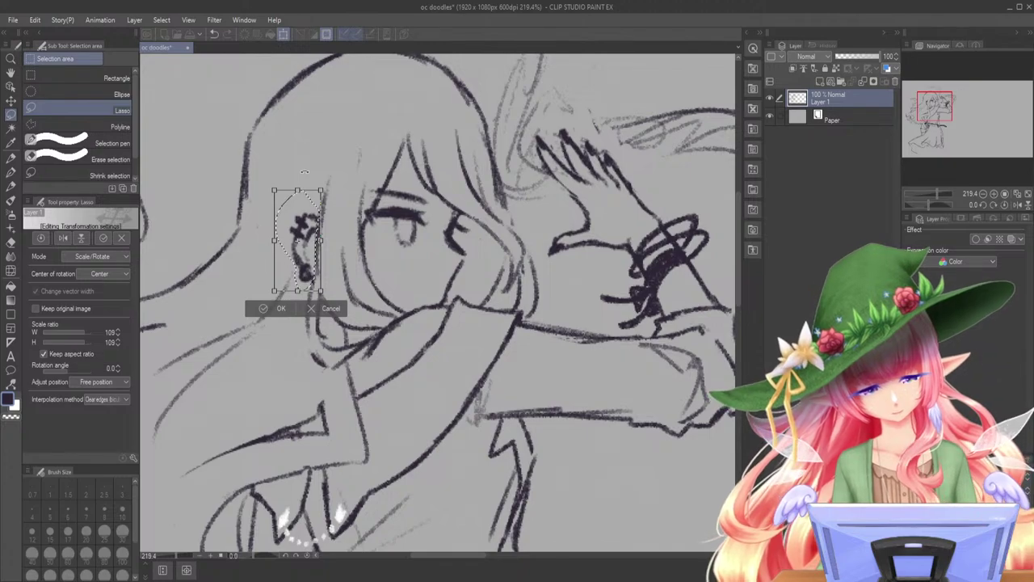
left_click(278, 309)
left_click(204, 308)
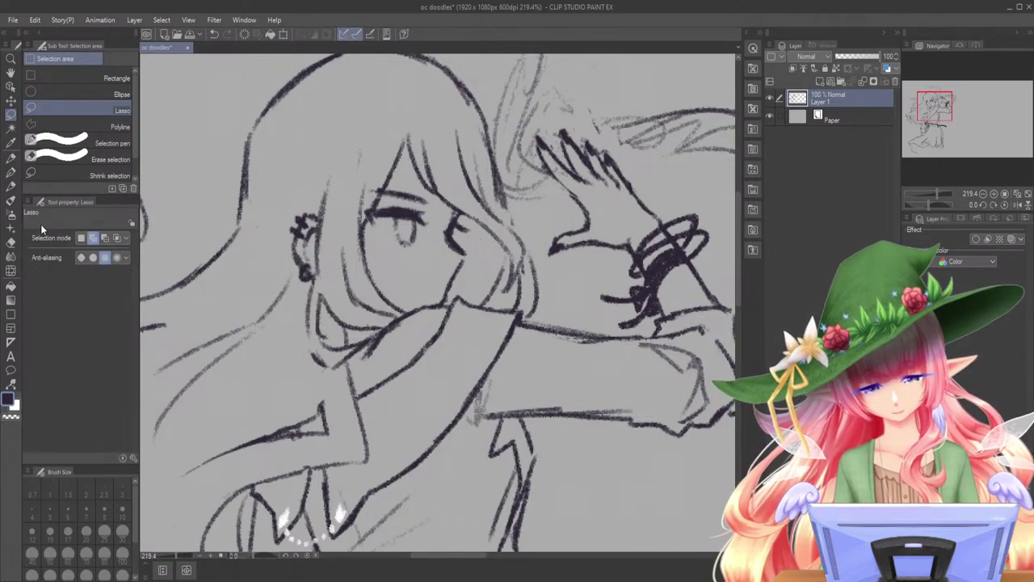
left_click(11, 158)
- Erase the extra fold lines hanging below the skirt's trailing corner
left_click_drag(935, 193, 931, 192)
left_click_drag(967, 116, 968, 130)
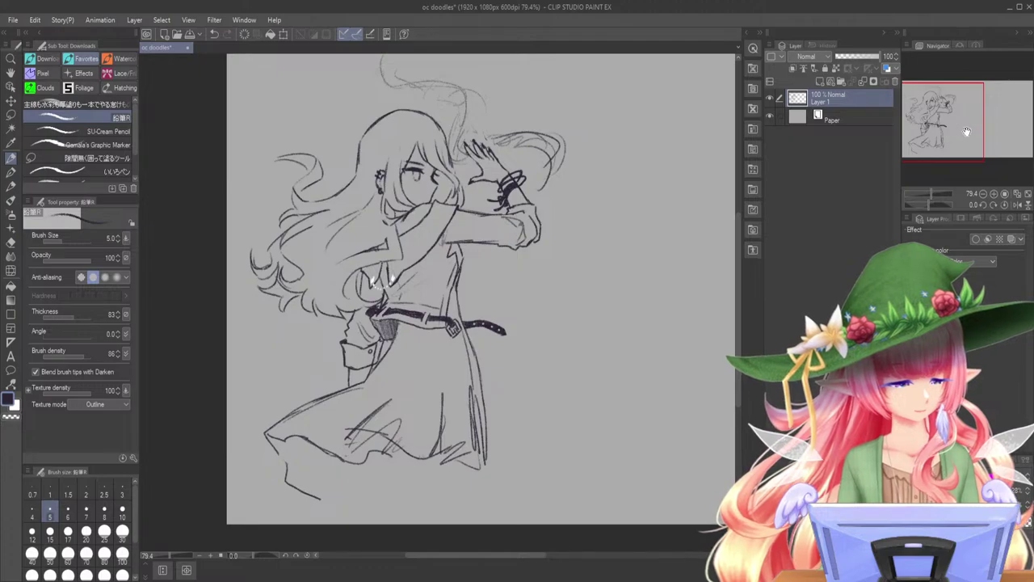
scroll(933, 190, "up", 5)
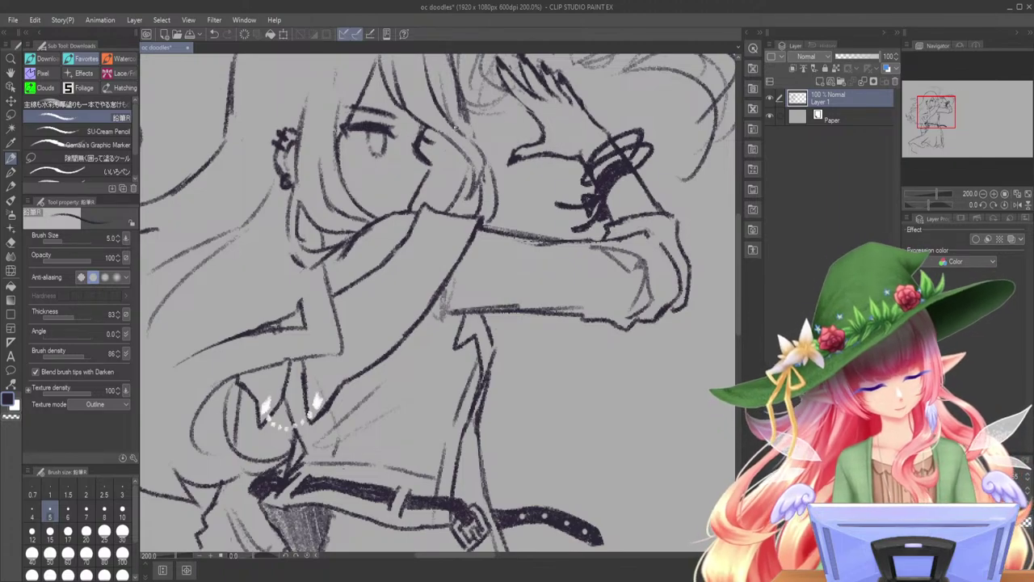
left_click_drag(935, 193, 933, 193)
left_click_drag(956, 119, 952, 144)
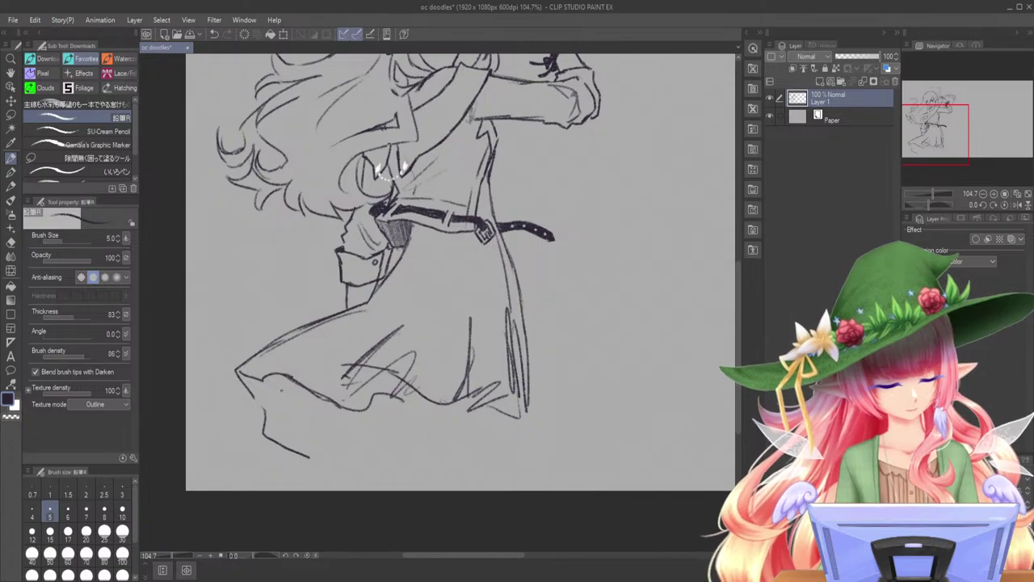
left_click_drag(244, 384, 316, 464)
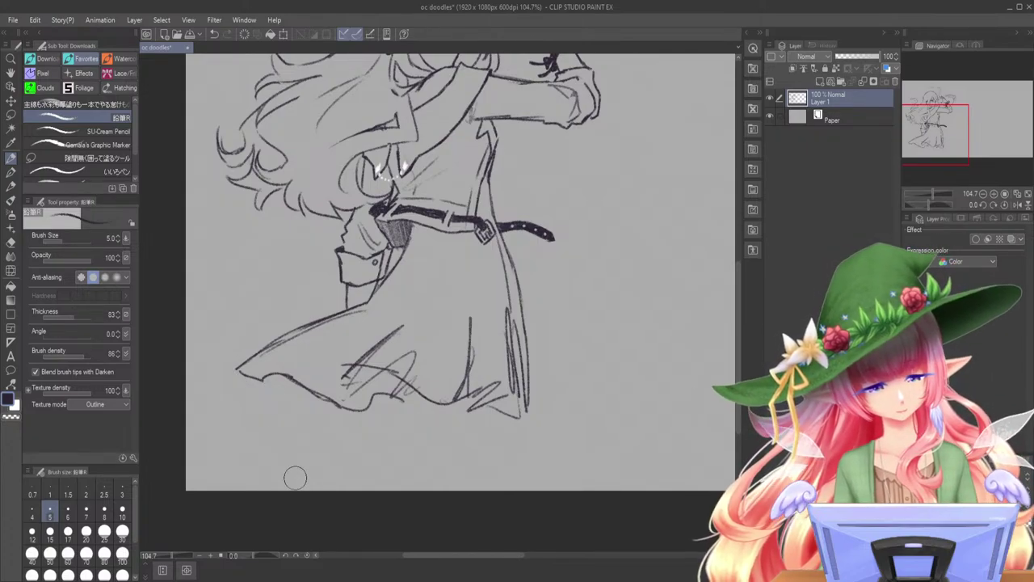
- Sketch the outlines of both legs from under the skirt hem down to the lower edge of the canvas
left_click_drag(514, 323, 516, 396)
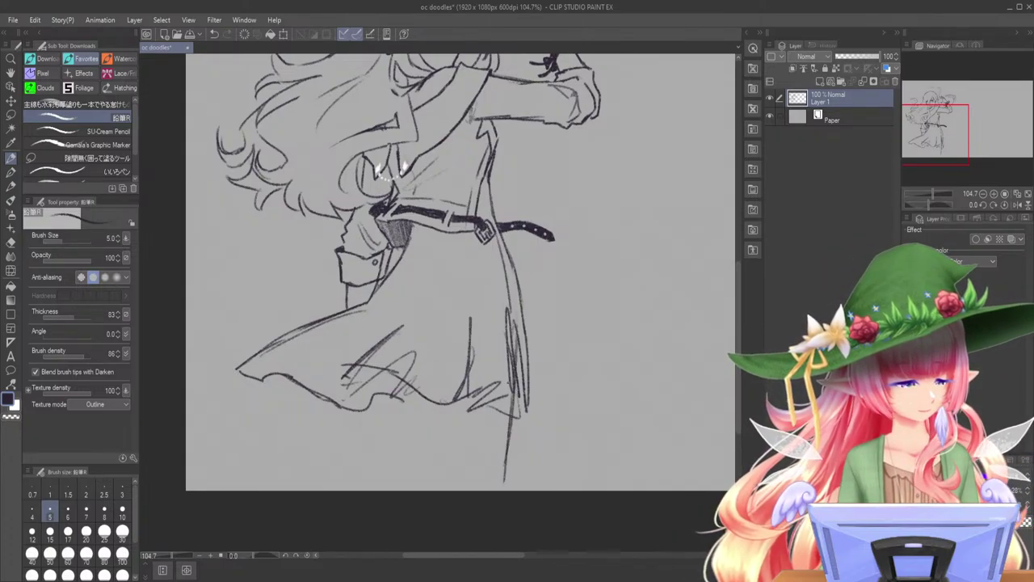
left_click_drag(351, 440, 344, 477)
left_click_drag(370, 354, 346, 457)
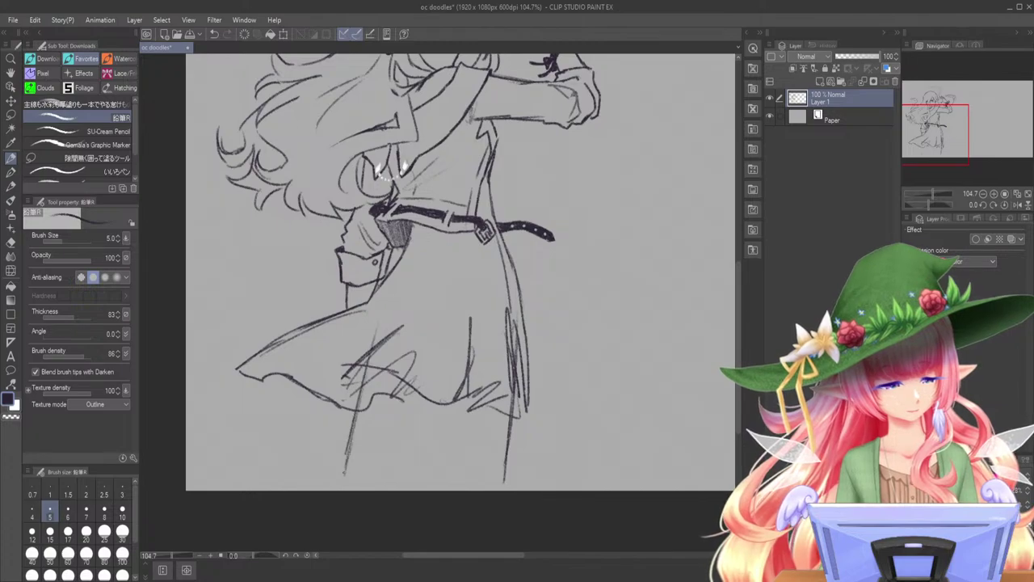
left_click_drag(439, 413, 443, 484)
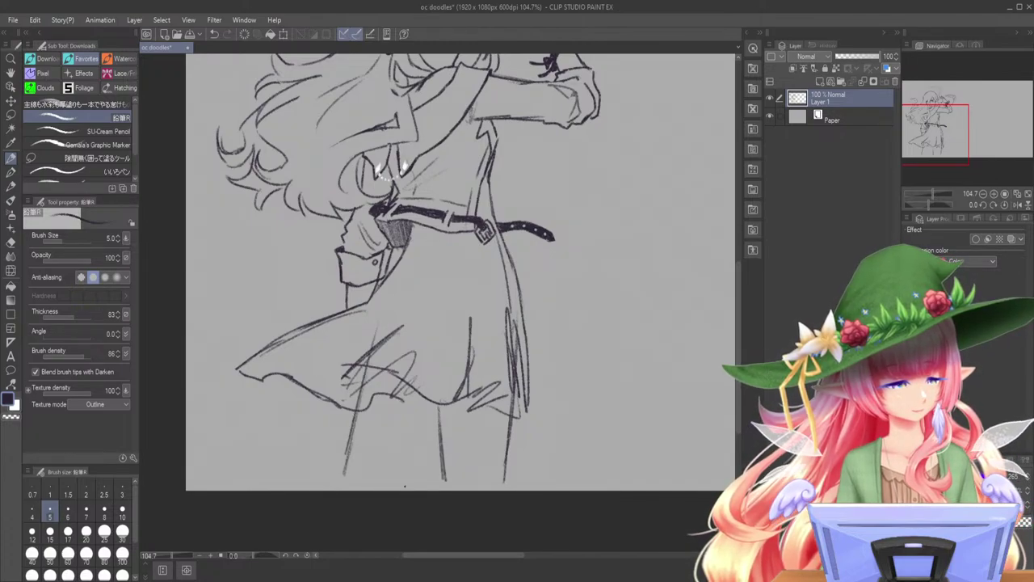
scroll(405, 486, "up", 2)
left_click_drag(516, 347, 510, 501)
left_click_drag(515, 418, 506, 503)
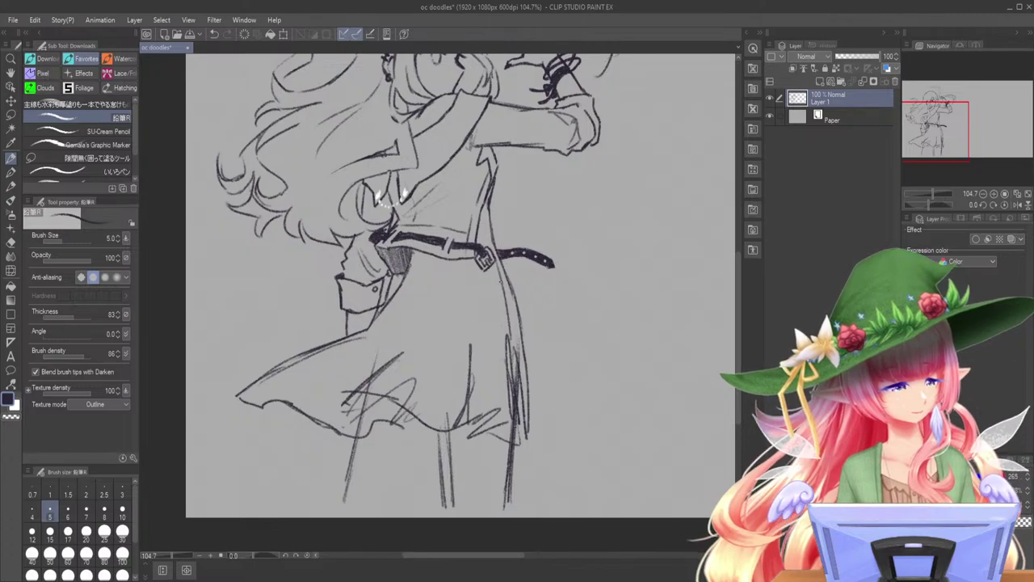
- Reduce the front leg to single outlines and redraw the rear leg slimmer, erasing its surplus lines
left_click_drag(437, 438, 442, 505)
left_click_drag(507, 461, 502, 498)
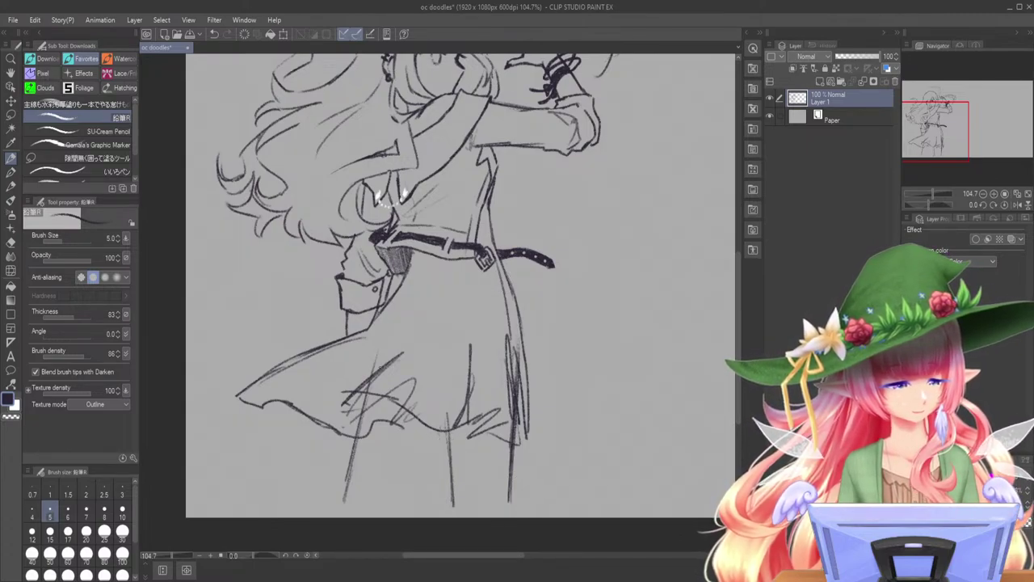
left_click_drag(372, 380, 350, 502)
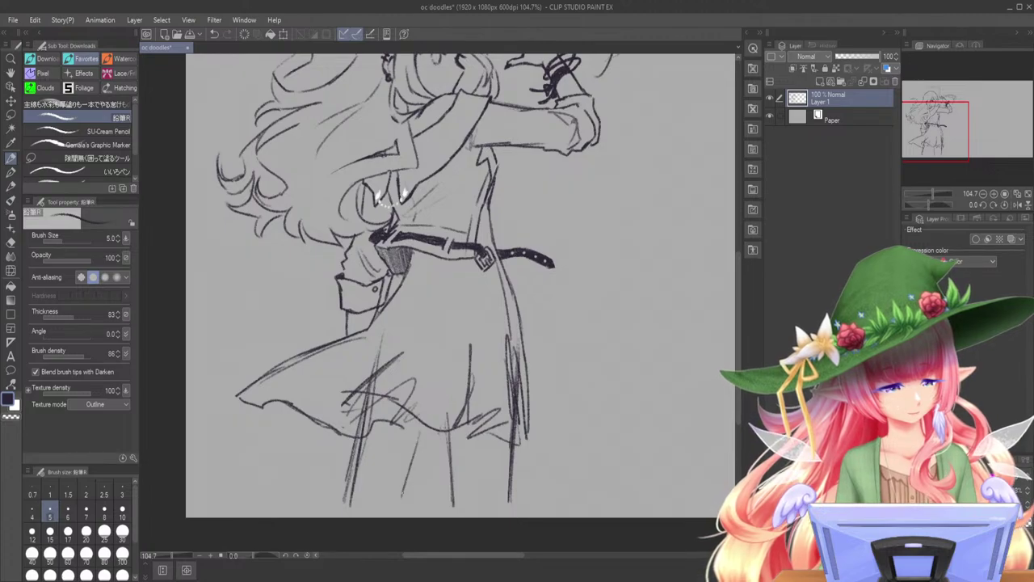
left_click_drag(431, 428, 402, 506)
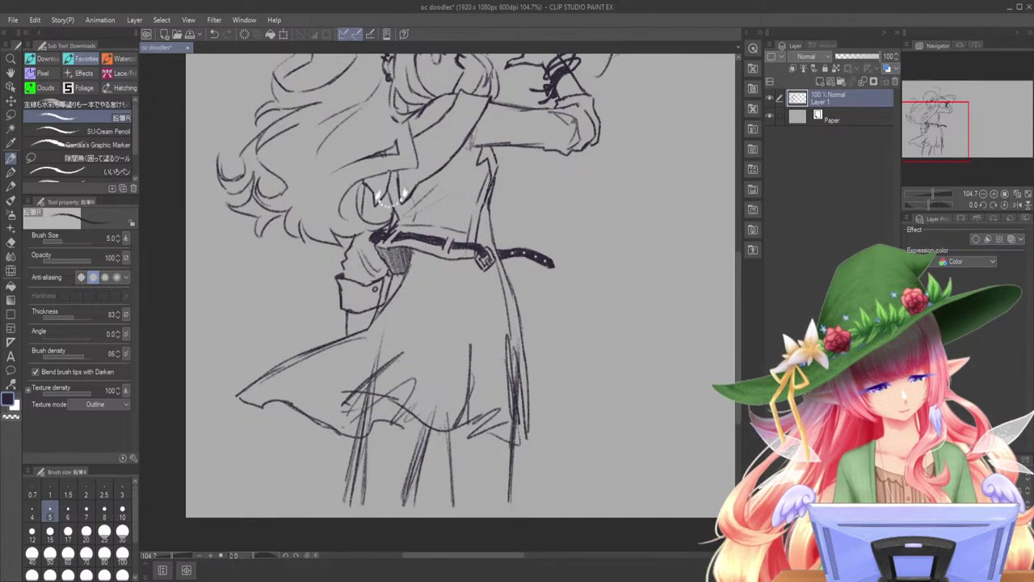
mouse_move(374, 438)
left_mouse_down()
mouse_move(355, 449)
mouse_move(346, 496)
left_mouse_up()
mouse_move(420, 440)
left_mouse_down()
mouse_move(408, 492)
mouse_move(408, 480)
left_mouse_up()
- Erase the scribbled fold lines inside the skirt and shorten its trailing corner
mouse_move(386, 408)
left_mouse_down()
mouse_move(388, 330)
mouse_move(339, 419)
mouse_move(403, 382)
mouse_move(426, 428)
left_mouse_up()
left_click_drag(415, 374, 408, 351)
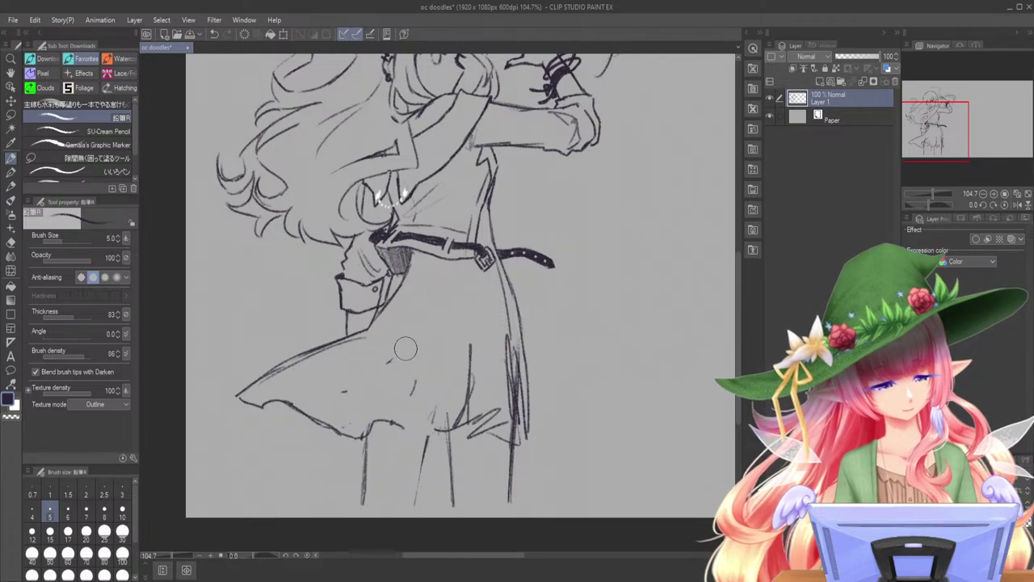
mouse_move(279, 374)
left_mouse_down()
mouse_move(316, 425)
mouse_move(294, 395)
left_mouse_up()
mouse_move(416, 381)
left_mouse_down()
mouse_move(449, 402)
mouse_move(433, 422)
mouse_move(459, 416)
left_mouse_up()
left_click_drag(470, 348, 463, 389)
- Erase the overlapping lines along the skirt's front edge and redraw the hem as a wavy band over the legs
mouse_move(506, 421)
left_mouse_down()
mouse_move(480, 433)
mouse_move(507, 410)
left_mouse_up()
left_click_drag(505, 365, 511, 326)
mouse_move(501, 273)
left_mouse_down()
mouse_move(509, 410)
mouse_move(497, 275)
mouse_move(507, 363)
left_mouse_up()
left_click_drag(469, 422, 451, 426)
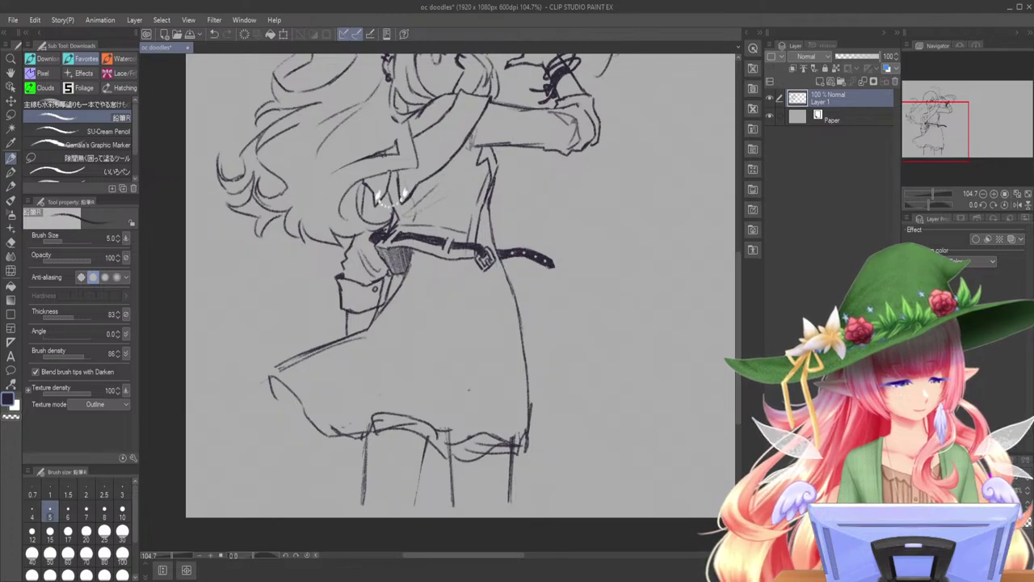
- Draw long fold lines down the front of the skirt and diagonal folds toward its trailing side
left_click_drag(483, 341, 471, 406)
left_click_drag(483, 356, 478, 430)
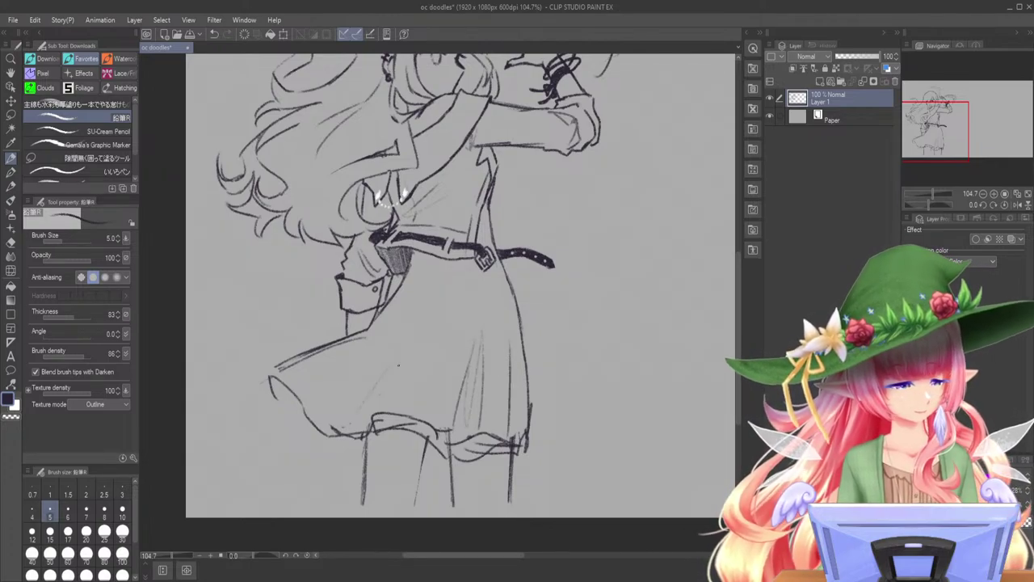
key("ctrl+z")
key("ctrl+z")
key("ctrl+z")
key("ctrl+z")
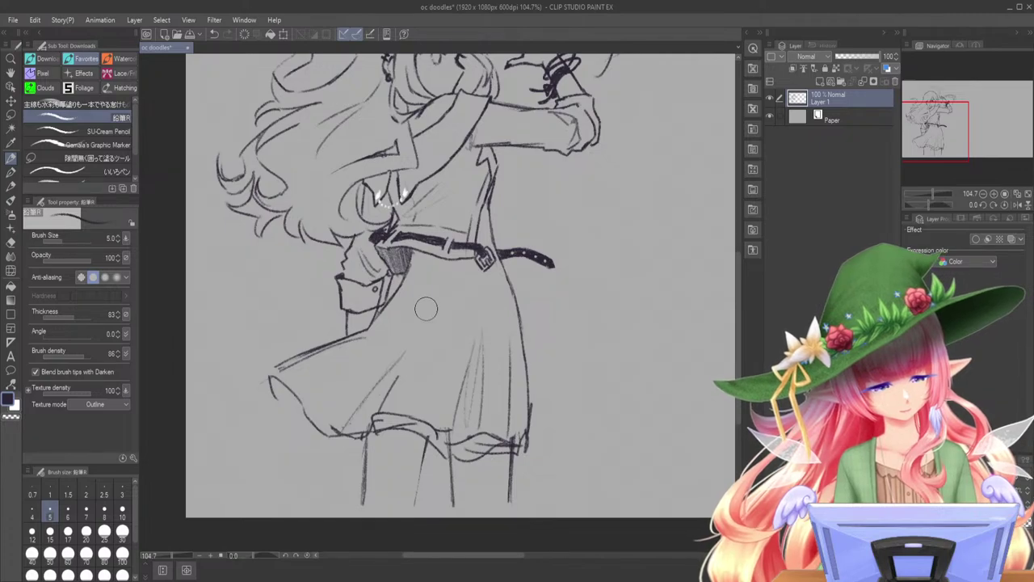
left_click_drag(416, 331, 375, 415)
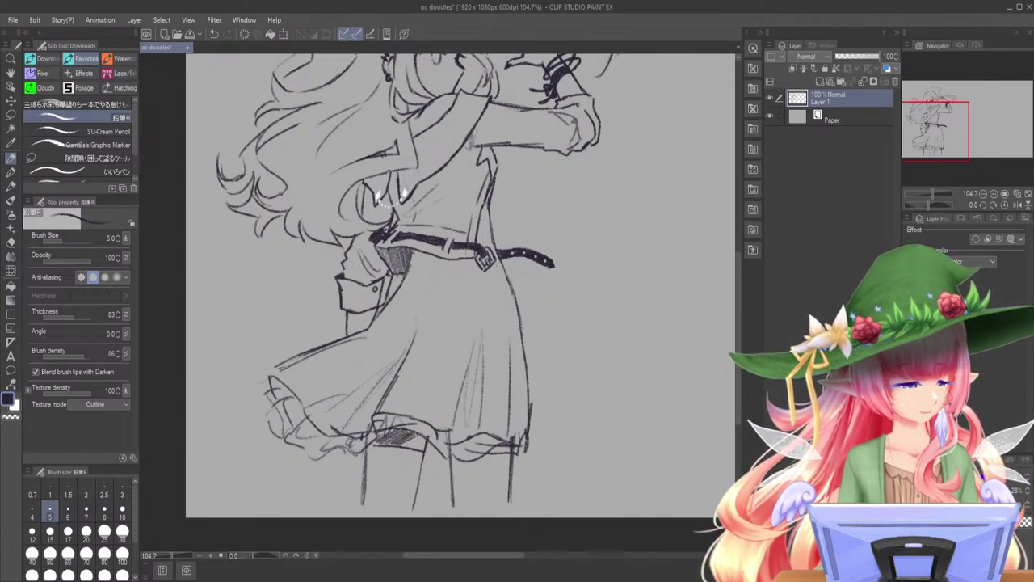
- Shade the front thigh beneath the hem and extend the ruffled trim and skirt edge out to the front corner
mouse_move(486, 459)
left_mouse_down()
mouse_move(513, 454)
mouse_move(511, 440)
left_mouse_up()
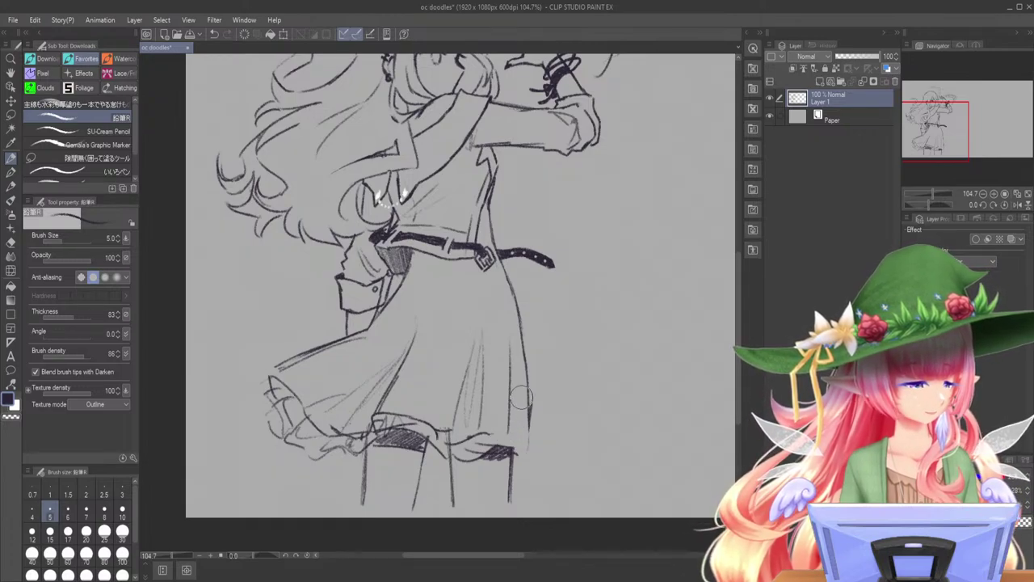
mouse_move(483, 462)
left_mouse_down()
mouse_move(510, 455)
mouse_move(478, 442)
mouse_move(441, 458)
left_mouse_up()
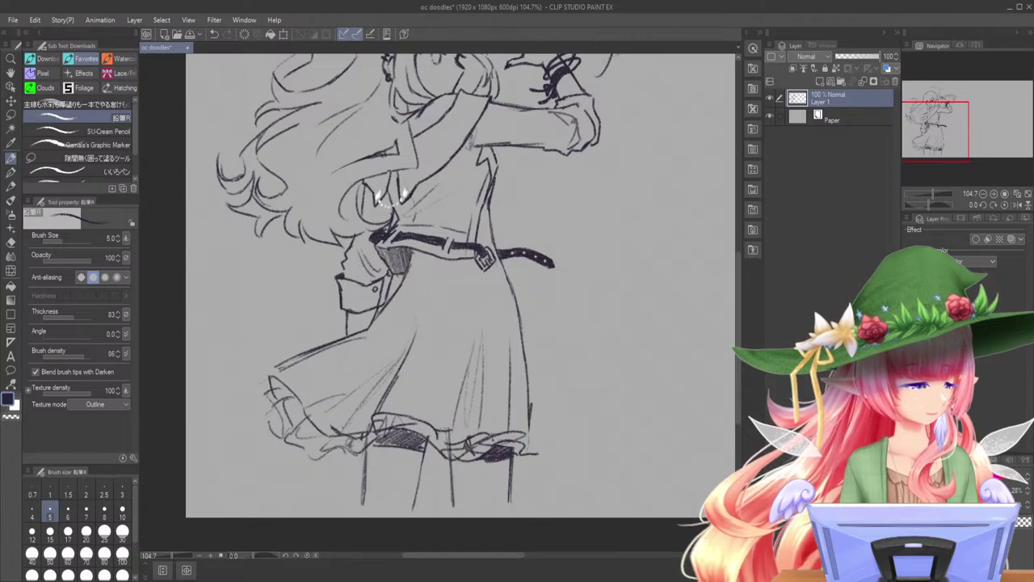
left_click_drag(538, 431, 511, 447)
left_click_drag(527, 368, 536, 440)
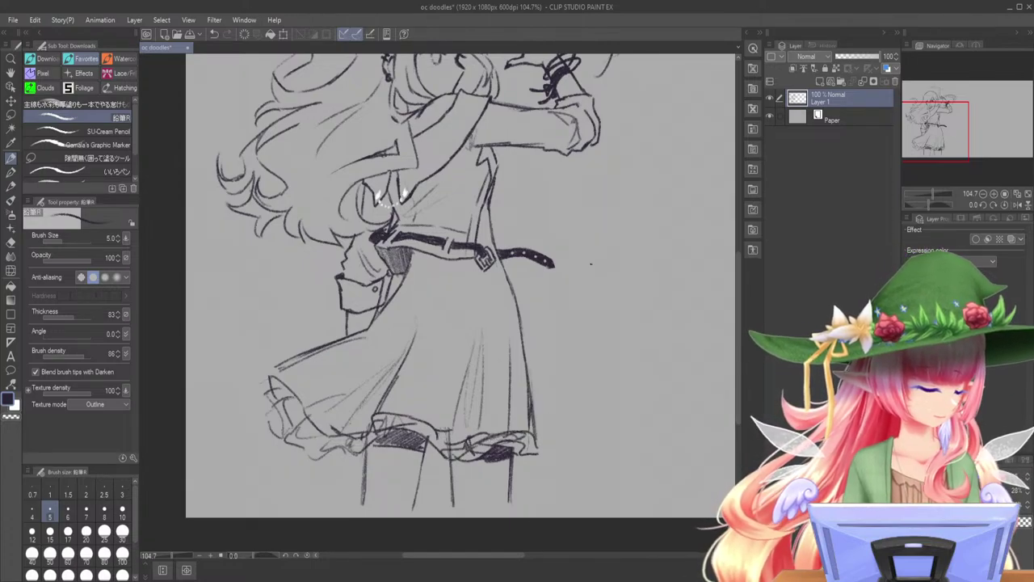
- Bring up the purple-haired character reference in the Sub View and pick its pale skin tone as the drawing color
left_click_drag(962, 122, 954, 117)
left_click(959, 215)
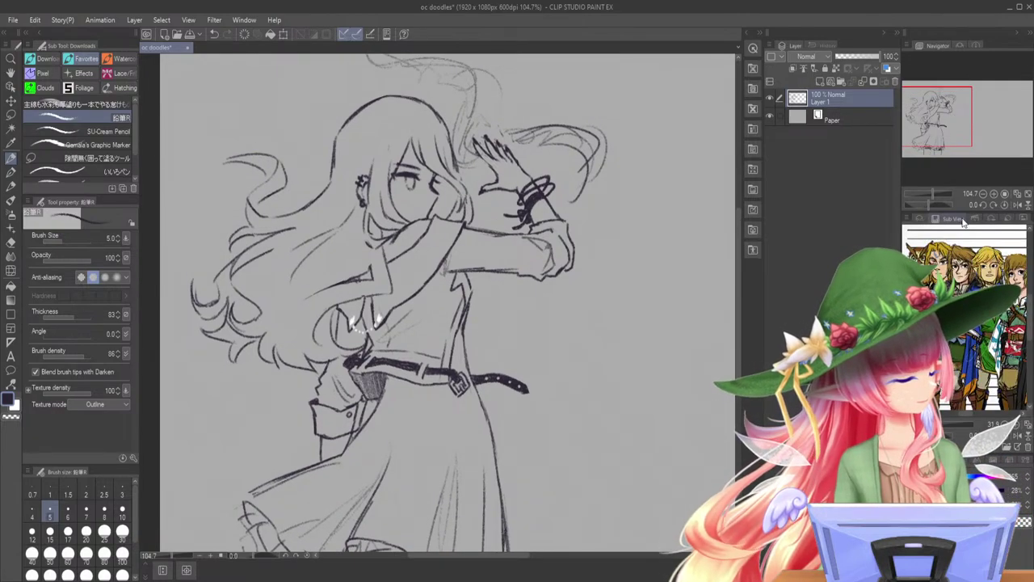
left_click(919, 446)
left_click(919, 447)
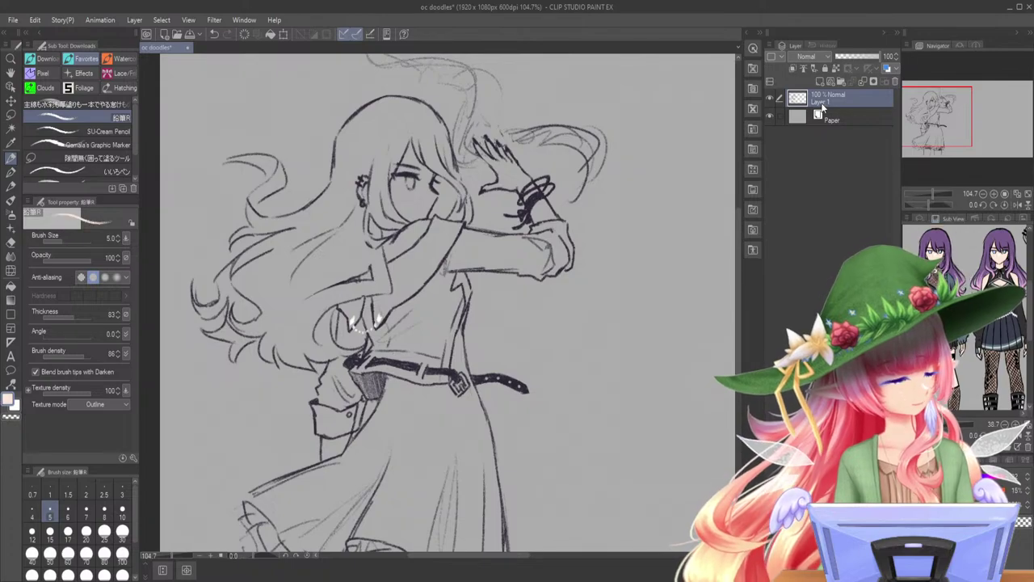
- Put the sketch layer in a folder with a new raster layer, and move the new layer below the sketch layer
left_click(842, 87)
left_click(824, 84)
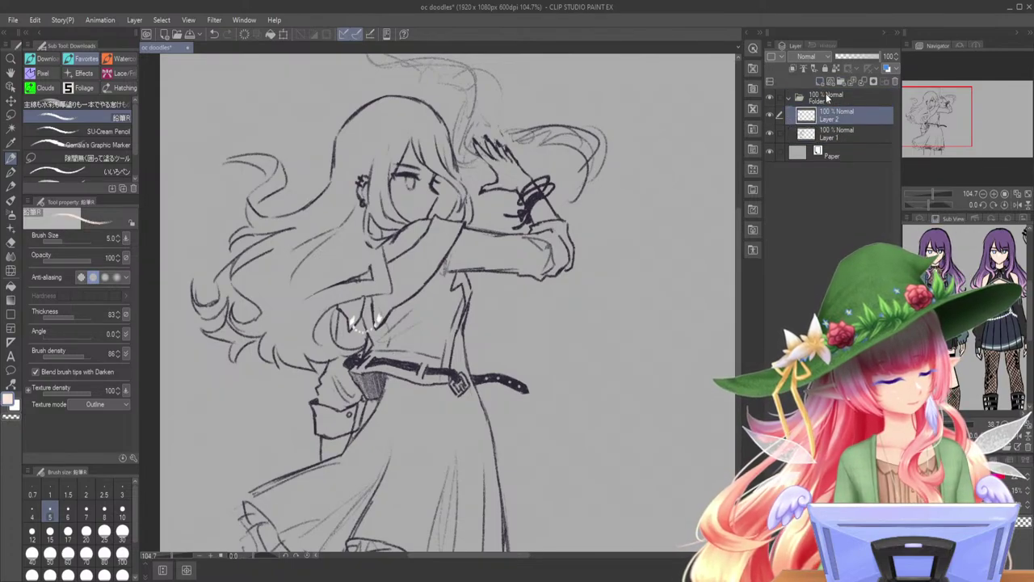
left_click_drag(837, 136, 836, 136)
- Paint the face, ear, neck and raised hand in flat pale peach with the watercolor-style brush at size 63.5
left_click_drag(943, 126, 943, 123)
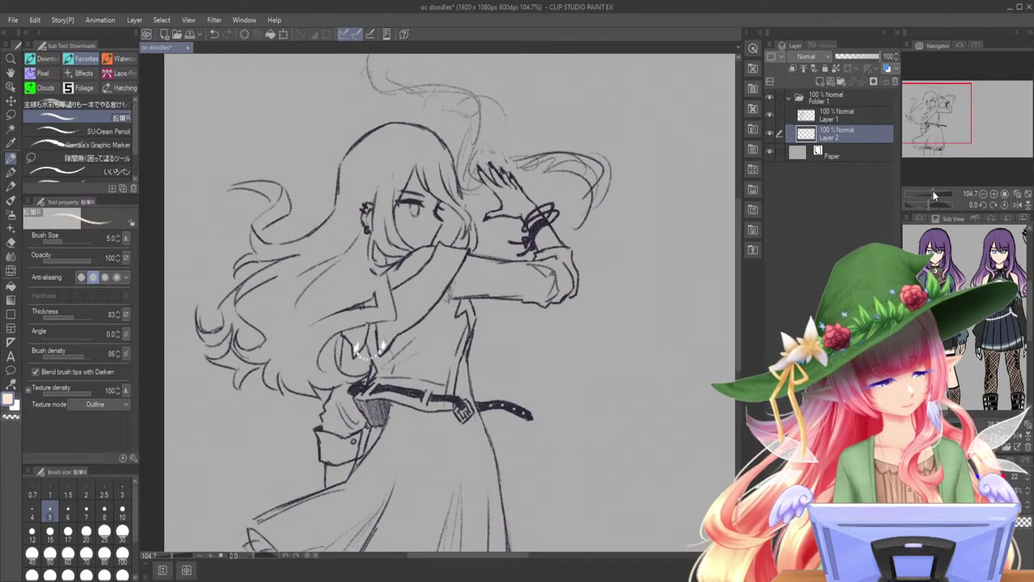
left_click_drag(932, 192, 934, 191)
left_click_drag(943, 111, 943, 108)
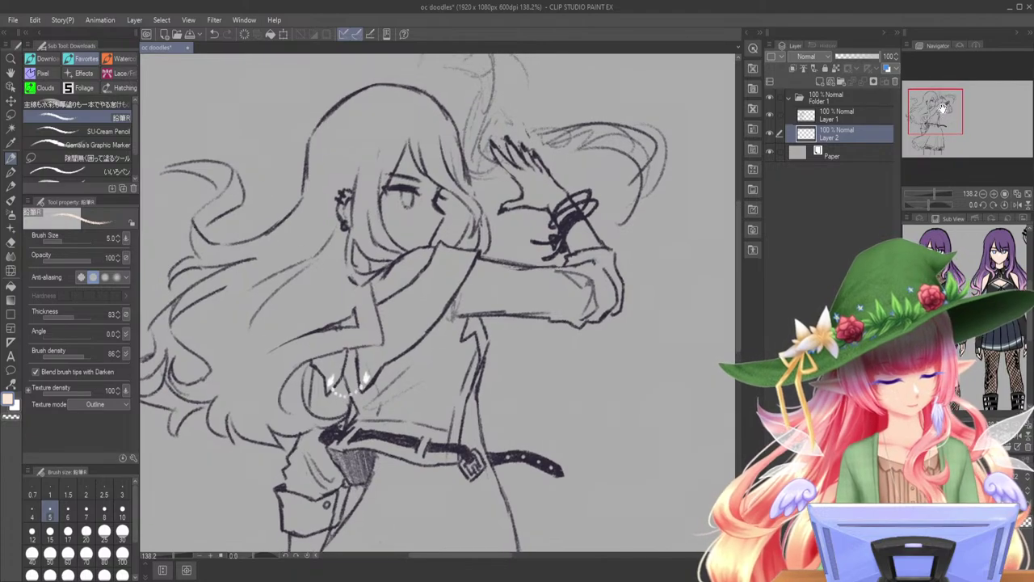
left_click(90, 104)
mouse_move(427, 145)
left_mouse_down()
mouse_move(367, 238)
mouse_move(339, 259)
mouse_move(355, 287)
mouse_move(437, 217)
left_mouse_up()
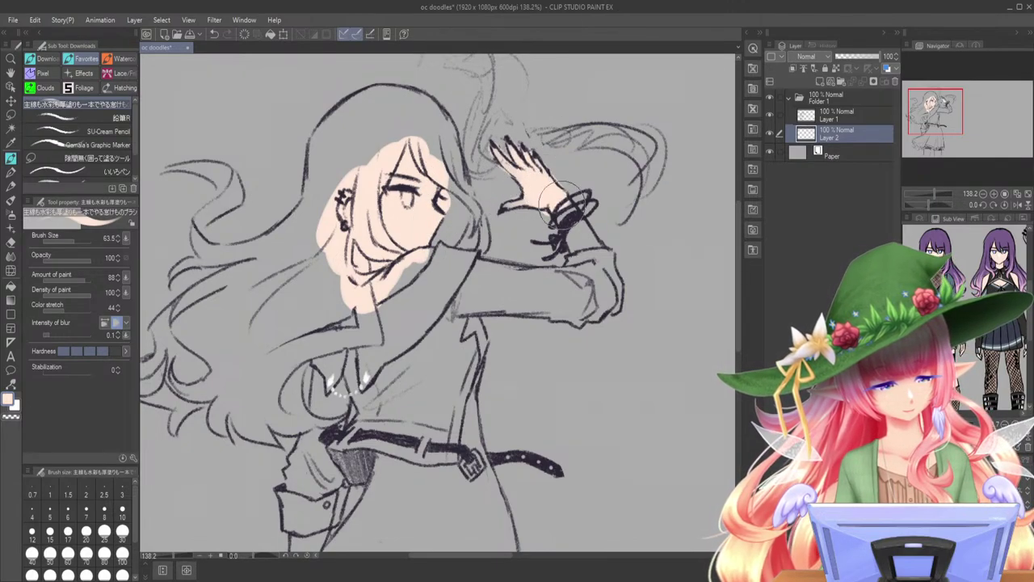
- Set the brush size to 36.4 and paint the raised wrist and forearm, the shoulder and the lowered forearm in the skin color
left_click(72, 240)
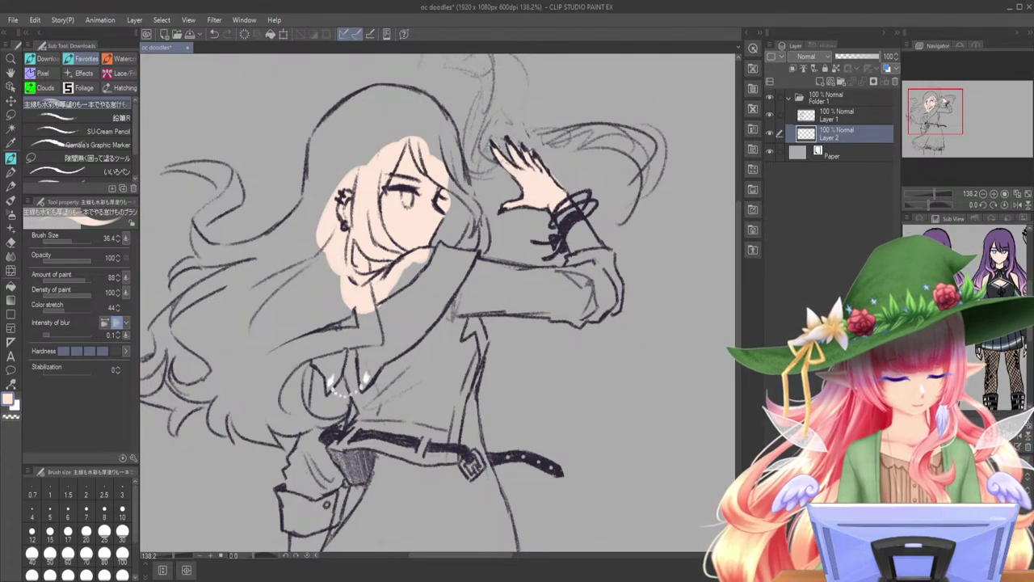
left_click_drag(571, 220, 580, 245)
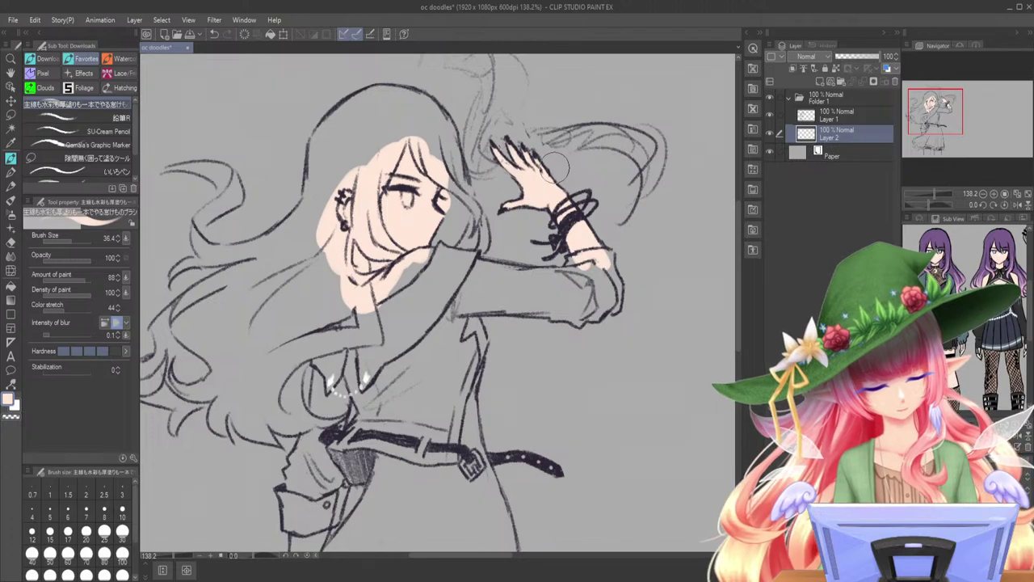
left_click_drag(933, 105, 934, 125)
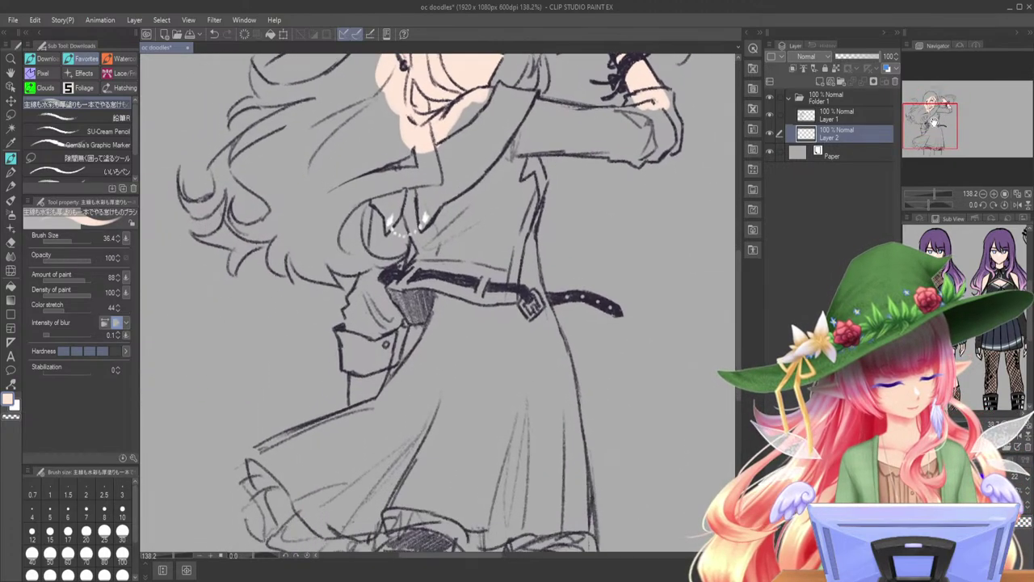
mouse_move(459, 148)
left_mouse_down()
mouse_move(493, 96)
mouse_move(436, 155)
left_mouse_up()
mouse_move(360, 354)
left_mouse_down()
mouse_move(360, 400)
mouse_move(371, 407)
left_mouse_up()
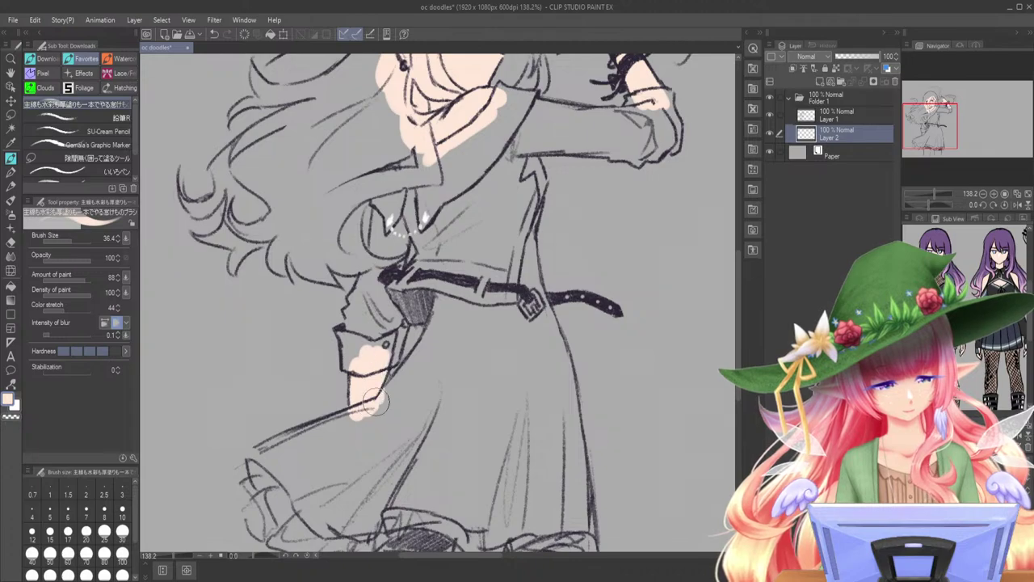
- Paint both thighs below the skirt hem in the skin color, down to the canvas edge
left_click_drag(948, 133, 946, 159)
mouse_move(429, 254)
left_mouse_down()
mouse_move(431, 332)
mouse_move(428, 296)
mouse_move(471, 266)
mouse_move(473, 277)
left_mouse_up()
mouse_move(562, 303)
left_mouse_down()
mouse_move(550, 336)
mouse_move(535, 342)
mouse_move(569, 271)
mouse_move(589, 320)
mouse_move(589, 367)
left_mouse_up()
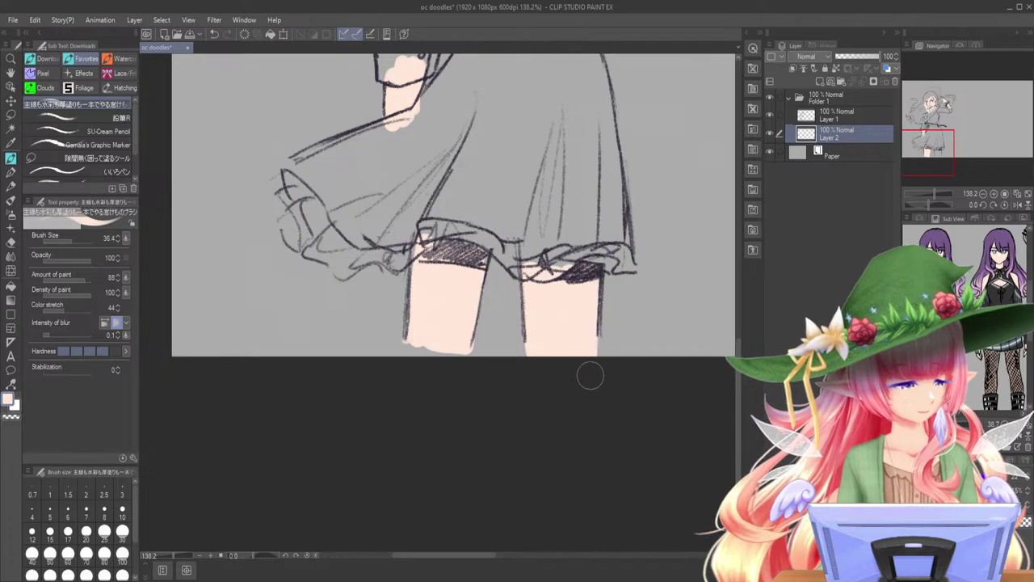
- Check the character reference, switch the drawing color to white and paint the white of the visible eye
left_click_drag(952, 132, 935, 119)
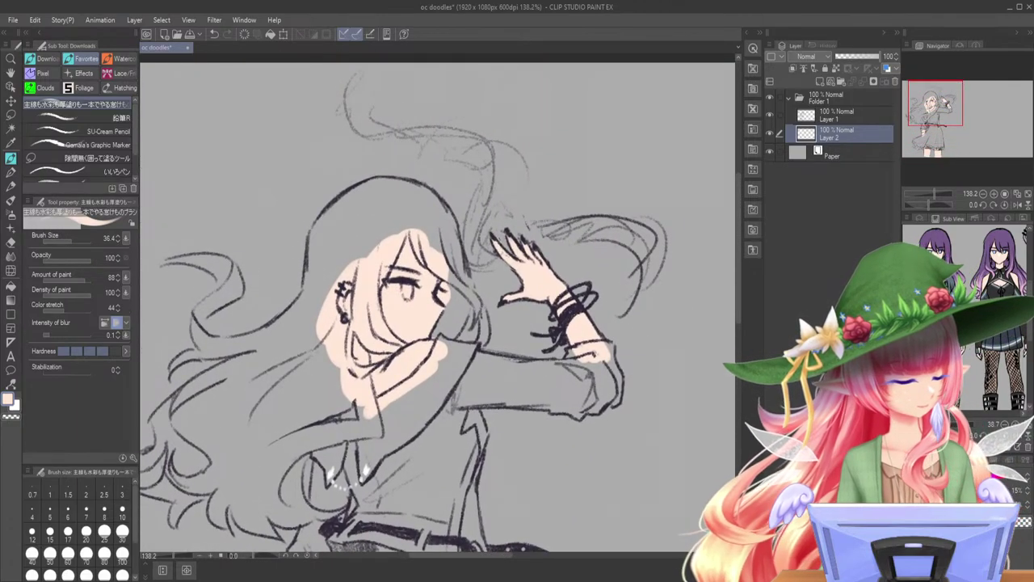
scroll(966, 316, "up", 3)
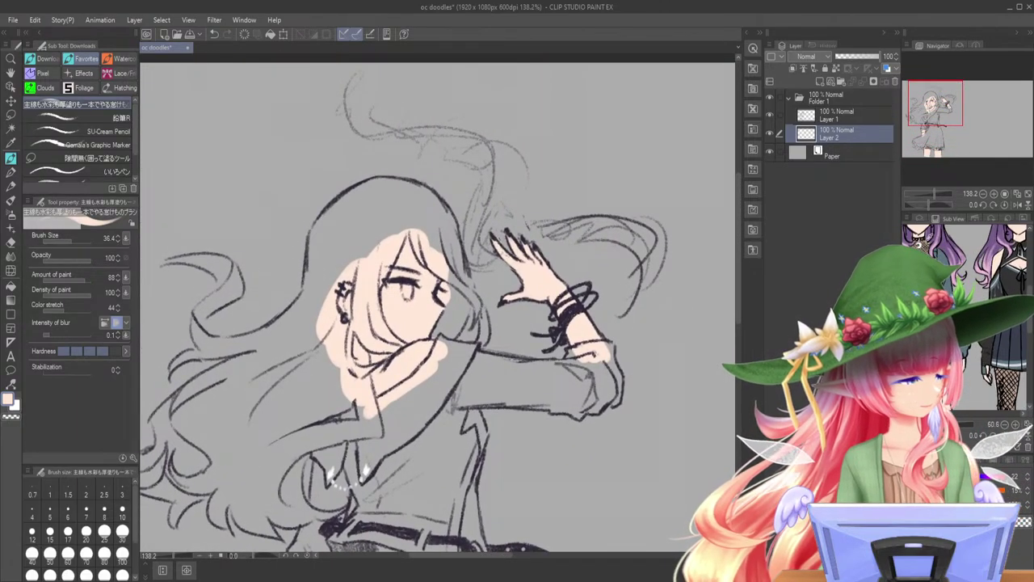
scroll(970, 315, "down", 2)
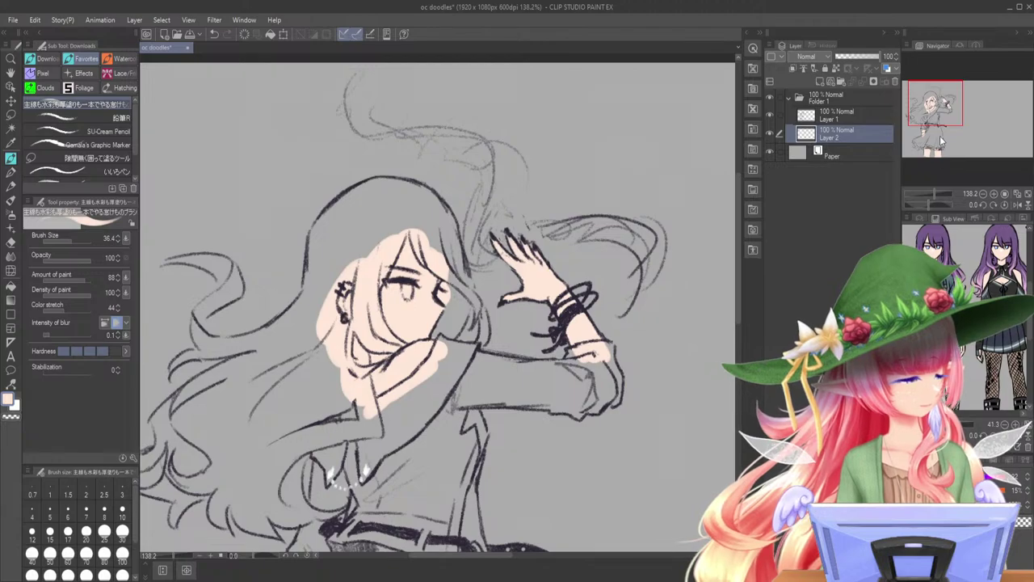
left_click(935, 98)
left_click_drag(934, 193, 939, 192)
left_click_drag(933, 97, 933, 102)
left_click(15, 405)
mouse_move(367, 373)
left_mouse_down()
mouse_move(387, 380)
mouse_move(410, 354)
left_mouse_up()
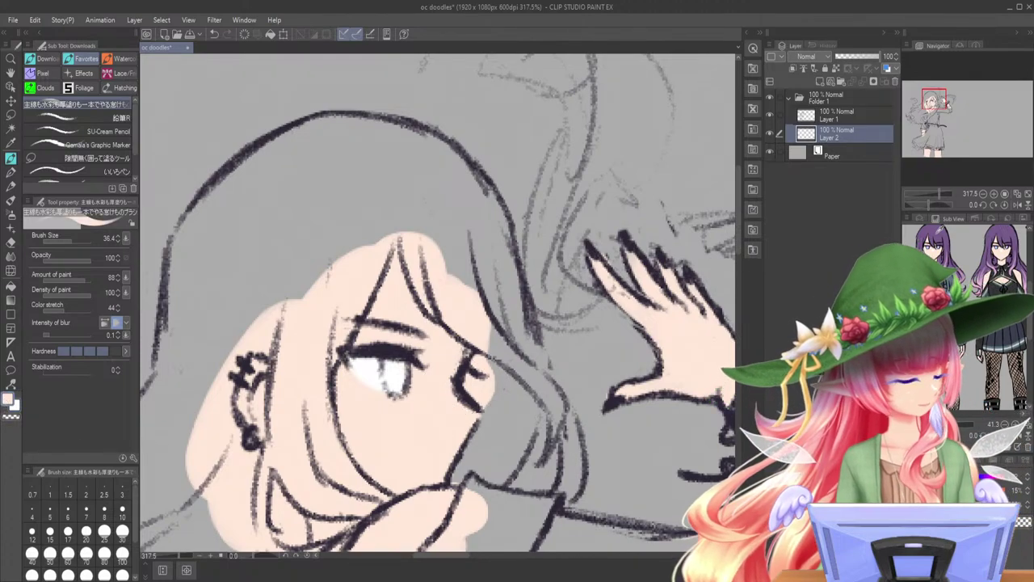
- Sample the hair purple from the character reference and paint the crown and back of the head with it
left_click(938, 233)
mouse_move(323, 178)
left_mouse_down()
mouse_move(278, 157)
mouse_move(247, 174)
mouse_move(202, 222)
mouse_move(183, 266)
mouse_move(176, 366)
mouse_move(213, 422)
mouse_move(229, 366)
mouse_move(262, 307)
mouse_move(275, 314)
mouse_move(257, 336)
mouse_move(278, 265)
mouse_move(265, 247)
mouse_move(208, 278)
mouse_move(369, 145)
mouse_move(320, 140)
mouse_move(281, 154)
mouse_move(370, 139)
mouse_move(406, 146)
mouse_move(362, 165)
mouse_move(331, 323)
mouse_move(384, 239)
mouse_move(324, 326)
mouse_move(390, 176)
mouse_move(388, 229)
mouse_move(319, 370)
mouse_move(399, 162)
left_mouse_up()
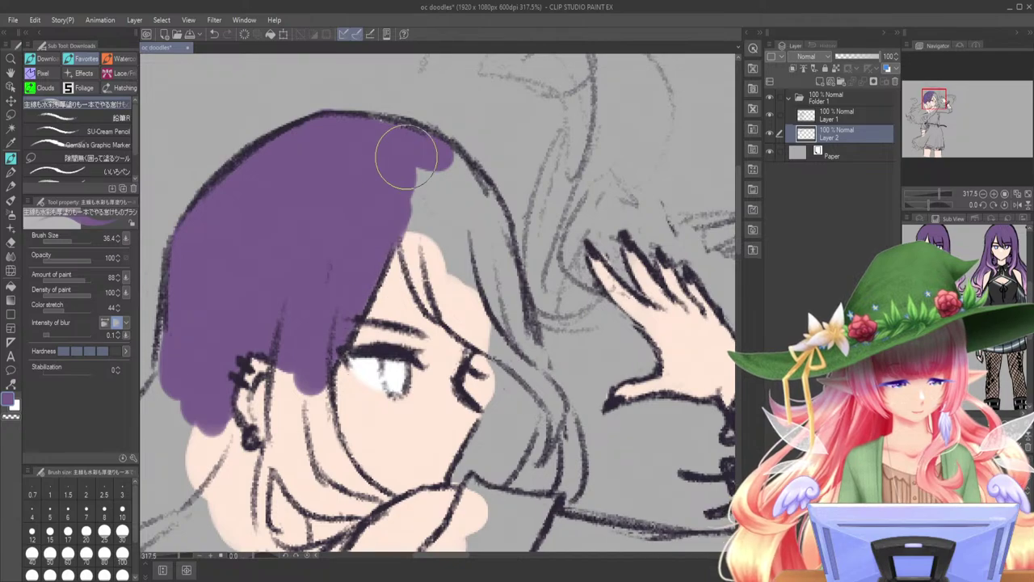
- Color the iris light blue with a lavender upper part, sampling both colors from the character reference
left_click_drag(933, 244, 931, 249)
left_click_drag(392, 382, 400, 361)
scroll(961, 291, "up", 3)
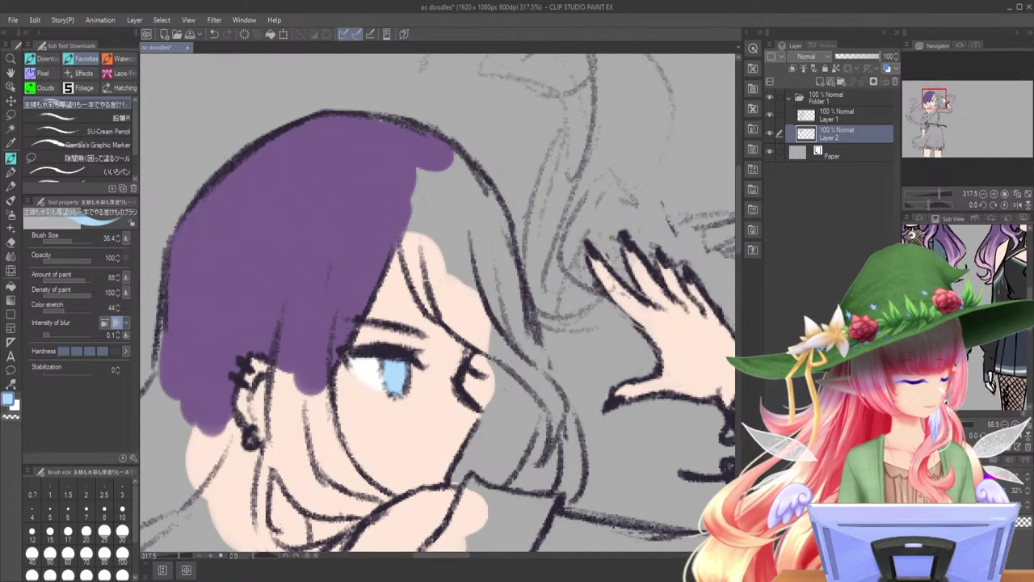
scroll(1029, 291, "up", 2)
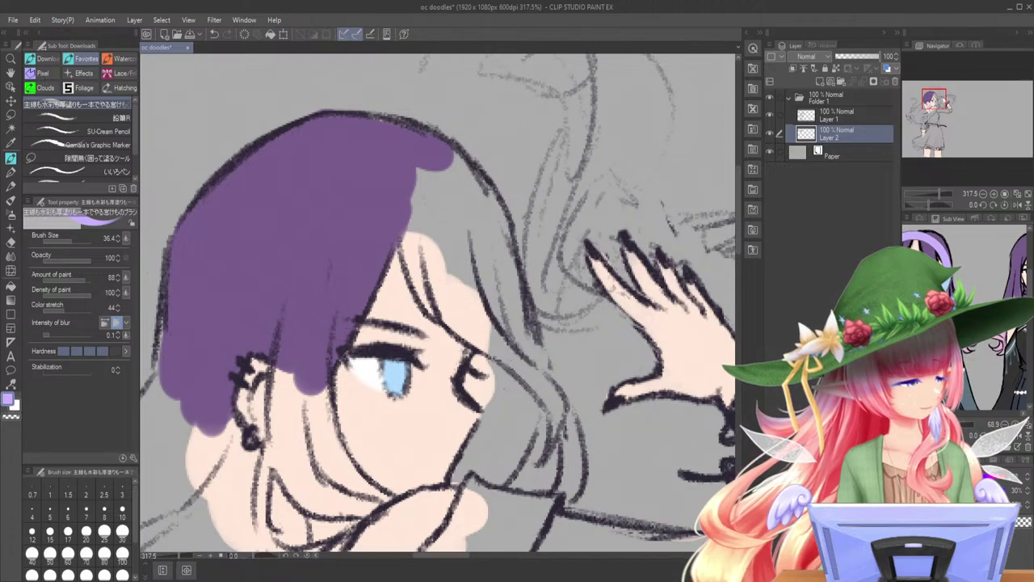
left_click_drag(386, 364, 401, 370)
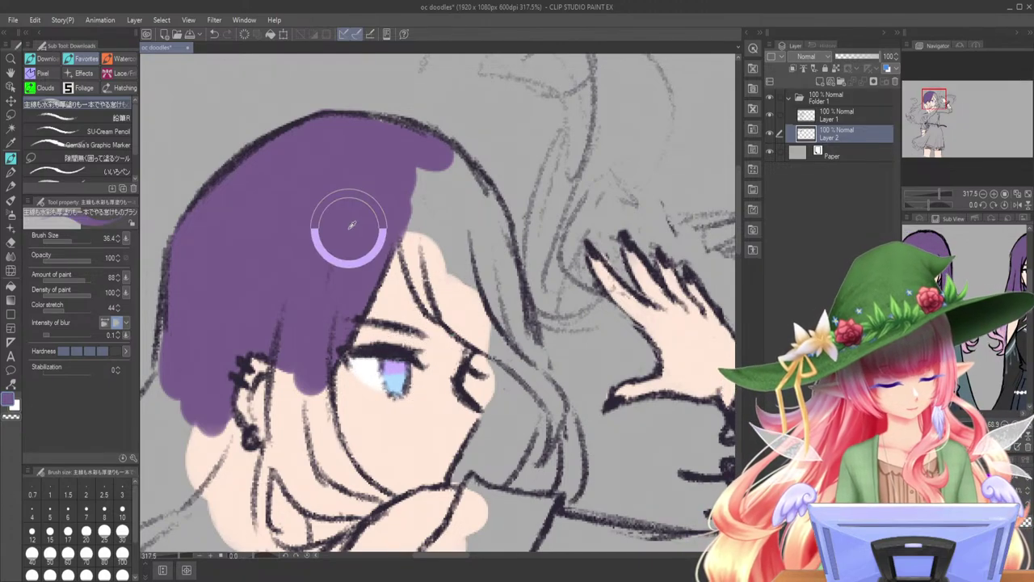
- Paint the fringe, the hair across the face's far side and the curled flyaway lock in the hair purple, using brush size 20.9 for edges
mouse_move(426, 218)
left_mouse_down()
mouse_move(437, 297)
mouse_move(496, 339)
mouse_move(467, 255)
mouse_move(515, 315)
mouse_move(482, 209)
mouse_move(430, 152)
mouse_move(406, 164)
mouse_move(488, 280)
mouse_move(506, 352)
mouse_move(502, 343)
mouse_move(480, 377)
mouse_move(469, 324)
mouse_move(487, 338)
mouse_move(485, 392)
mouse_move(507, 418)
mouse_move(498, 429)
mouse_move(496, 415)
mouse_move(457, 480)
mouse_move(479, 452)
mouse_move(504, 459)
mouse_move(488, 479)
mouse_move(530, 332)
mouse_move(519, 360)
mouse_move(556, 407)
mouse_move(552, 444)
mouse_move(563, 417)
mouse_move(569, 477)
mouse_move(561, 436)
left_mouse_up()
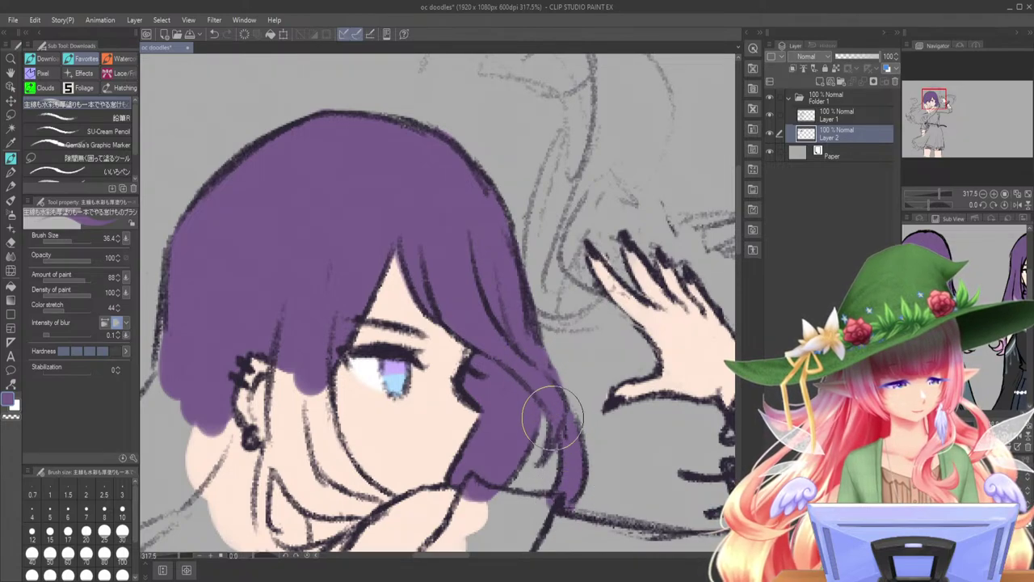
left_click_drag(936, 102, 919, 106)
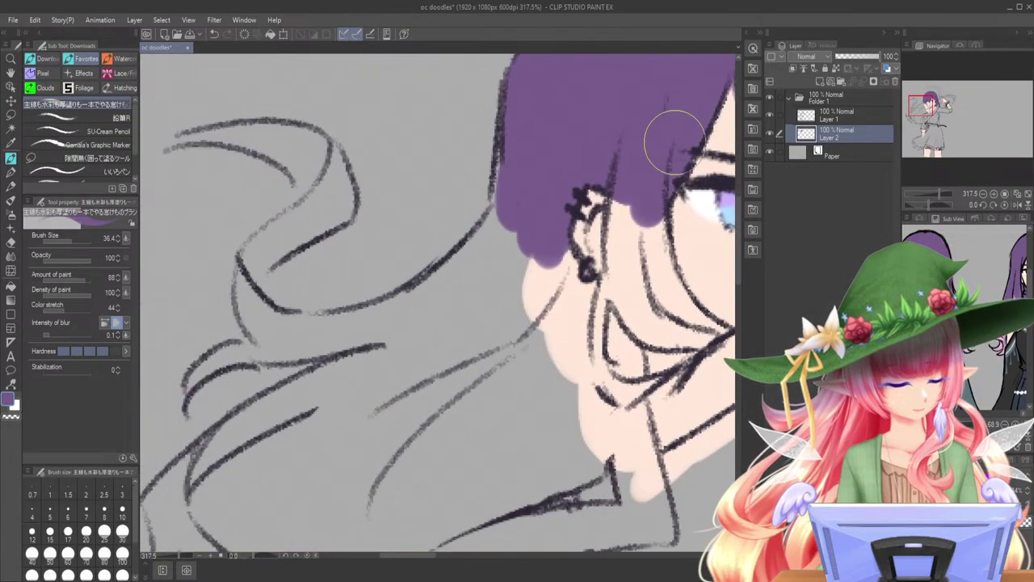
mouse_move(181, 139)
left_mouse_down()
mouse_move(320, 169)
mouse_move(244, 139)
mouse_move(310, 171)
mouse_move(298, 207)
mouse_move(311, 211)
mouse_move(270, 245)
mouse_move(249, 286)
mouse_move(297, 232)
mouse_move(326, 219)
mouse_move(324, 157)
left_mouse_up()
left_click_drag(76, 239, 70, 240)
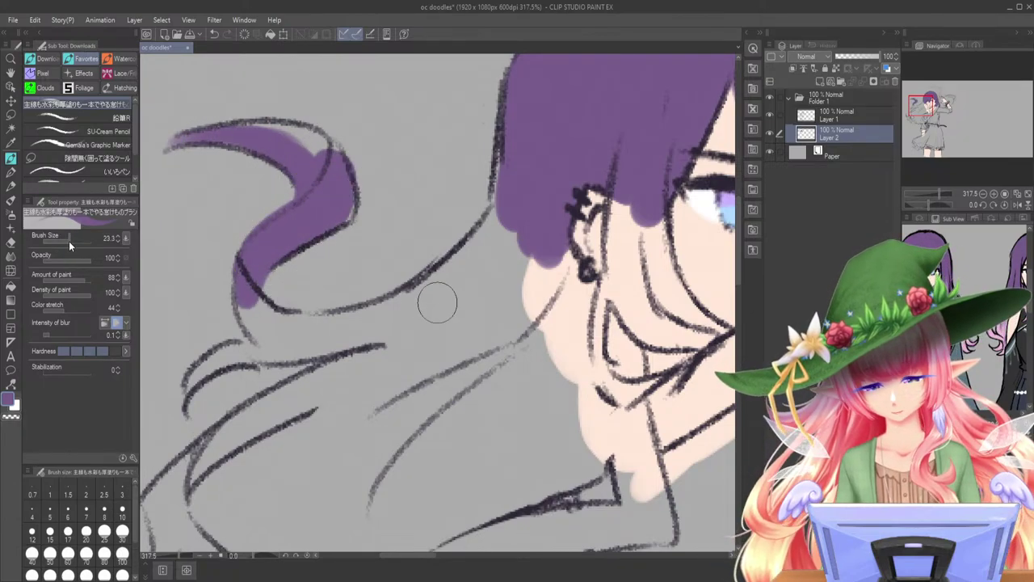
mouse_move(242, 139)
left_mouse_down()
mouse_move(200, 136)
mouse_move(315, 145)
left_mouse_up()
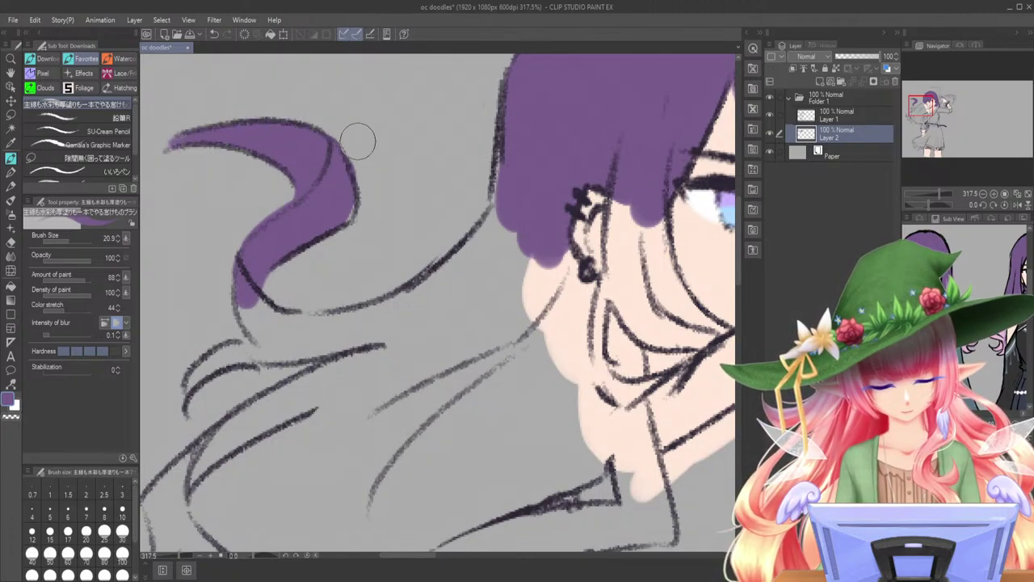
mouse_move(495, 217)
left_mouse_down()
mouse_move(508, 151)
mouse_move(488, 243)
left_mouse_up()
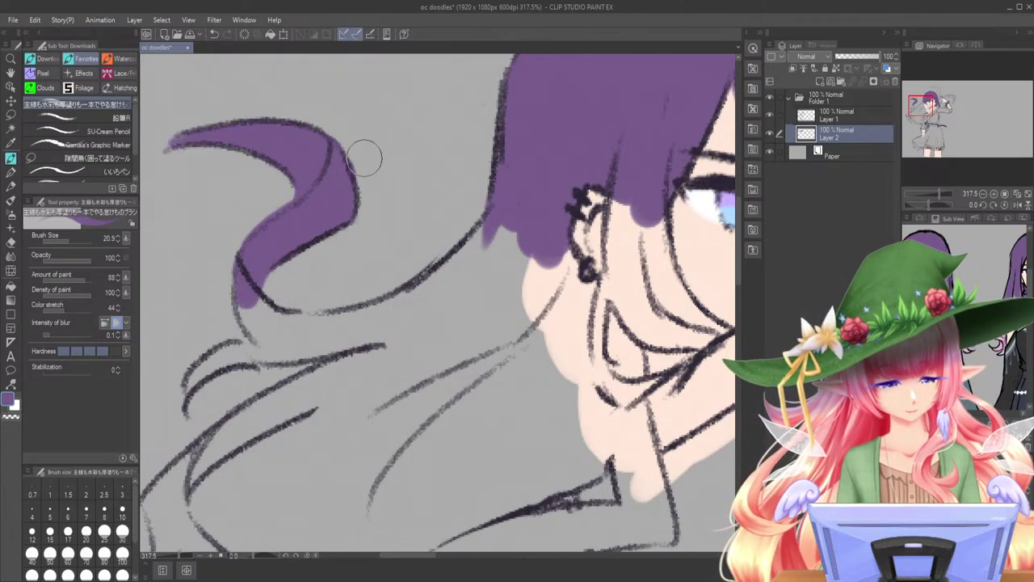
- Paint the hair flowing back from the head, around the ear and under the chin in purple at brush size 23.3
mouse_move(242, 311)
left_mouse_down()
mouse_move(282, 334)
mouse_move(263, 307)
mouse_move(198, 383)
mouse_move(219, 353)
mouse_move(364, 339)
mouse_move(277, 330)
mouse_move(404, 309)
mouse_move(394, 319)
mouse_move(496, 219)
mouse_move(520, 235)
mouse_move(590, 206)
mouse_move(628, 276)
mouse_move(624, 266)
mouse_move(615, 311)
mouse_move(624, 380)
mouse_move(605, 309)
mouse_move(554, 238)
mouse_move(612, 282)
mouse_move(563, 295)
mouse_move(561, 353)
mouse_move(549, 365)
mouse_move(509, 323)
mouse_move(374, 363)
left_mouse_up()
mouse_move(637, 296)
left_mouse_down()
mouse_move(448, 295)
mouse_move(460, 327)
mouse_move(517, 339)
mouse_move(472, 311)
mouse_move(455, 201)
mouse_move(462, 279)
mouse_move(517, 325)
left_mouse_up()
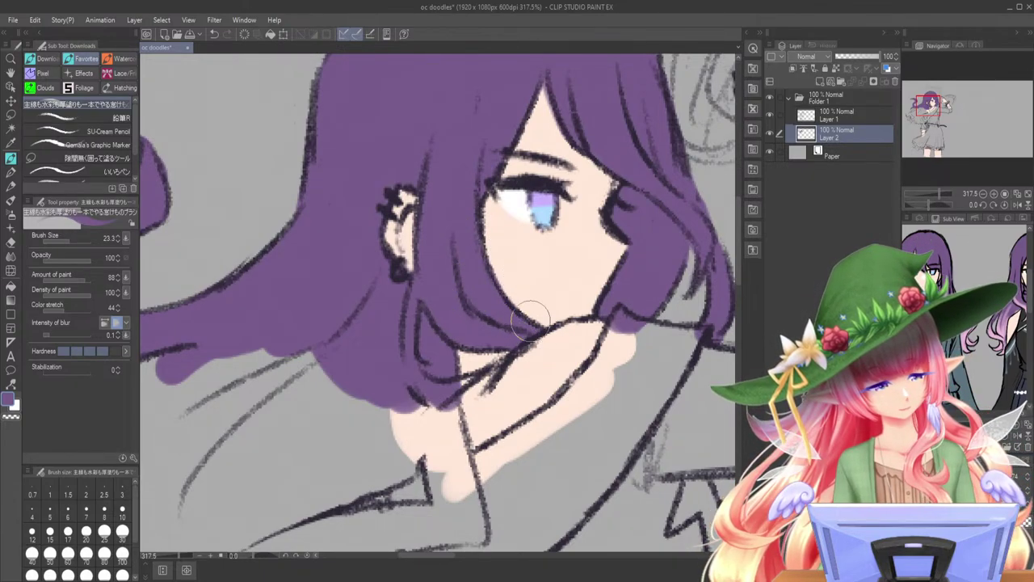
left_click_drag(452, 390, 504, 358)
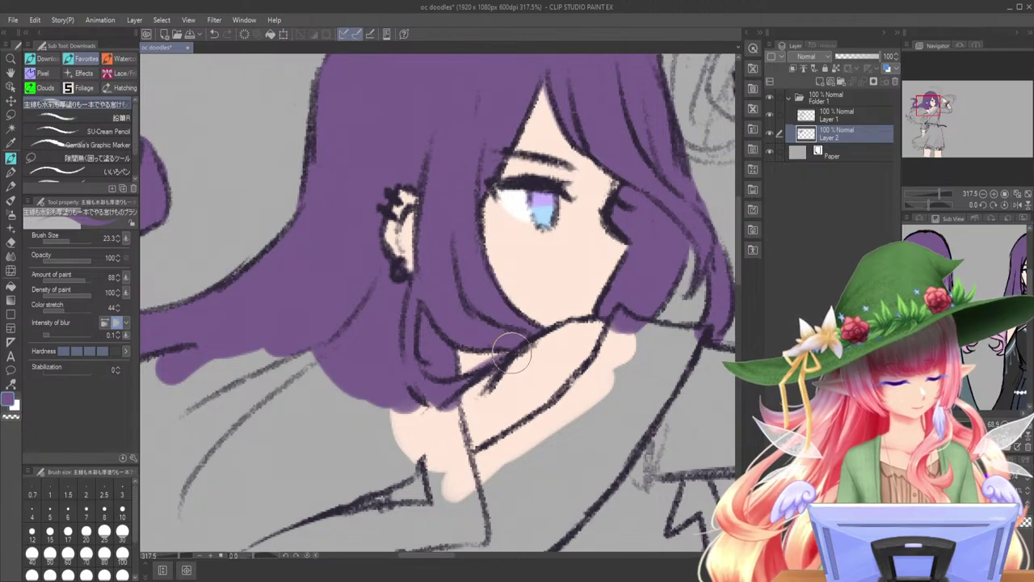
left_click_drag(516, 317, 637, 192)
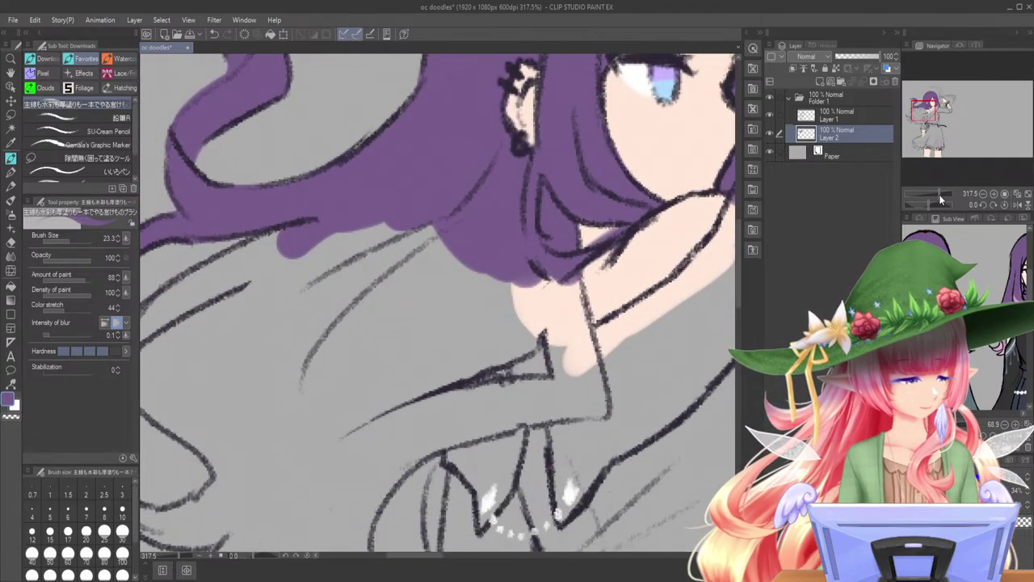
- Extend the purple over the upper part of the long hair behind the shoulder, and touch up the skin by the chin at size 45.5
left_click_drag(939, 197, 936, 196)
left_click_drag(930, 107, 926, 104)
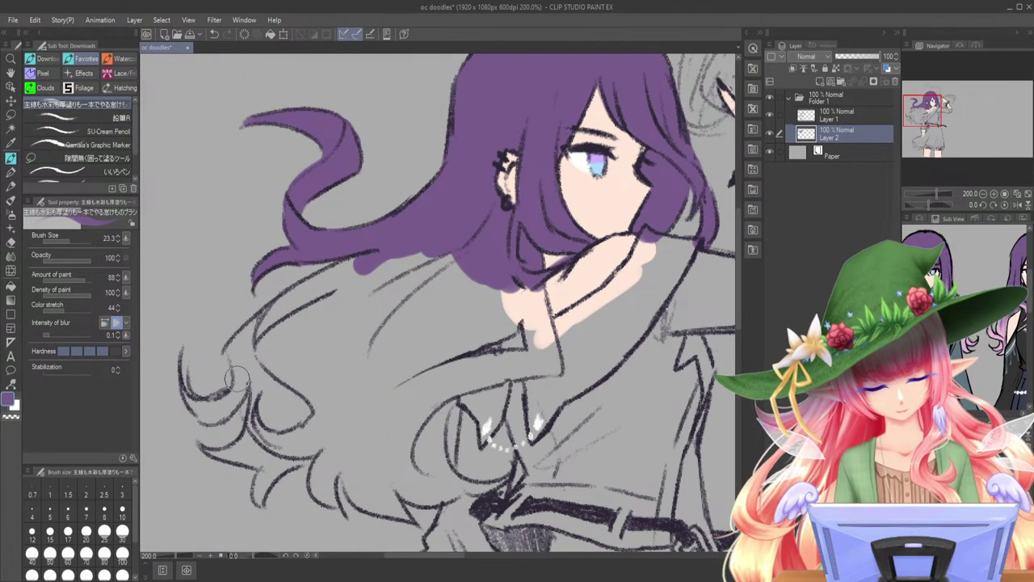
mouse_move(334, 294)
left_mouse_down()
mouse_move(258, 331)
mouse_move(382, 263)
mouse_move(363, 266)
mouse_move(328, 279)
mouse_move(390, 259)
mouse_move(319, 315)
mouse_move(380, 300)
mouse_move(427, 306)
mouse_move(503, 281)
mouse_move(526, 254)
mouse_move(537, 353)
mouse_move(547, 341)
mouse_move(505, 324)
mouse_move(511, 306)
mouse_move(420, 365)
left_mouse_up()
left_click(596, 272, "alt")
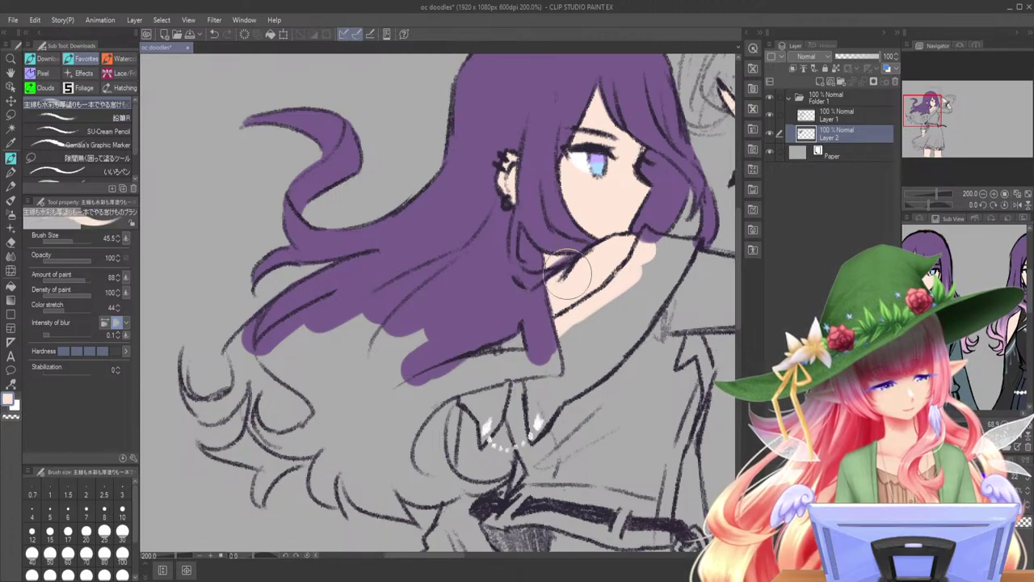
key("c")
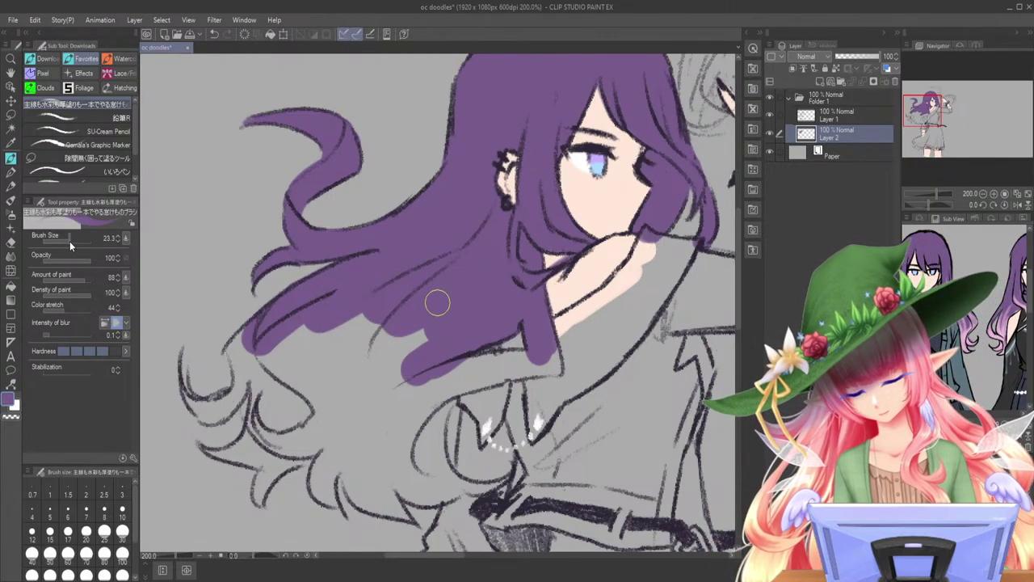
- Paint the curled hair tips and the inner edges of the remaining long hair in purple at brush size 29.1
left_click_drag(186, 394, 203, 414)
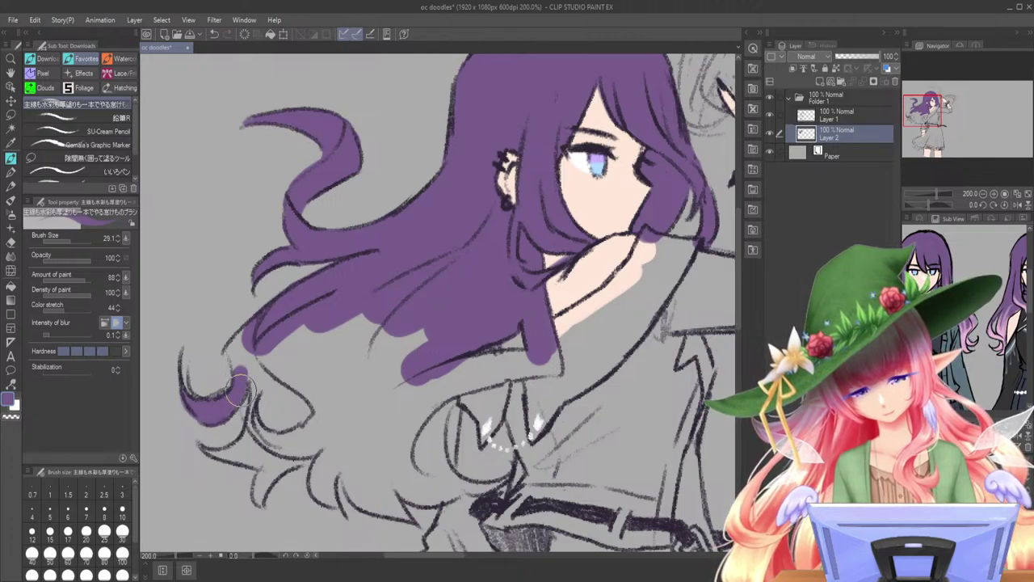
left_click_drag(258, 339, 250, 424)
mouse_move(204, 450)
left_mouse_down()
mouse_move(238, 454)
mouse_move(256, 424)
mouse_move(248, 455)
mouse_move(273, 454)
left_mouse_up()
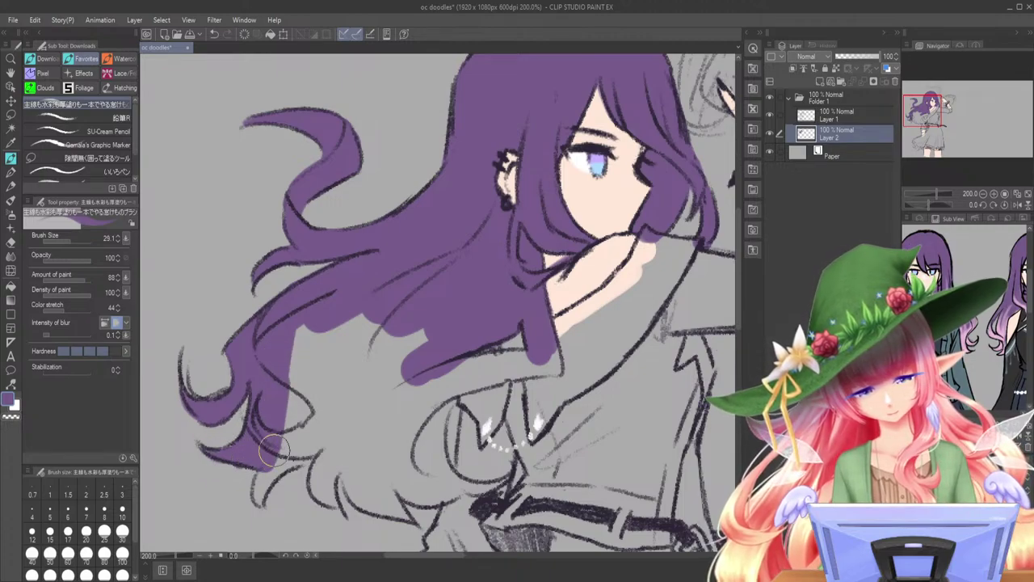
mouse_move(258, 497)
left_mouse_down()
mouse_move(301, 459)
mouse_move(314, 423)
left_mouse_up()
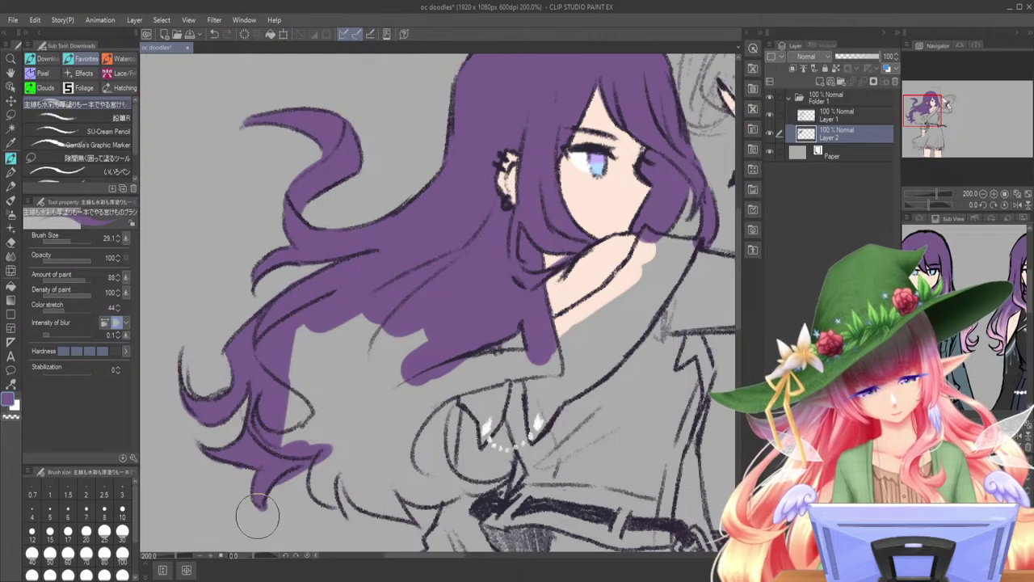
left_click_drag(272, 503, 331, 459)
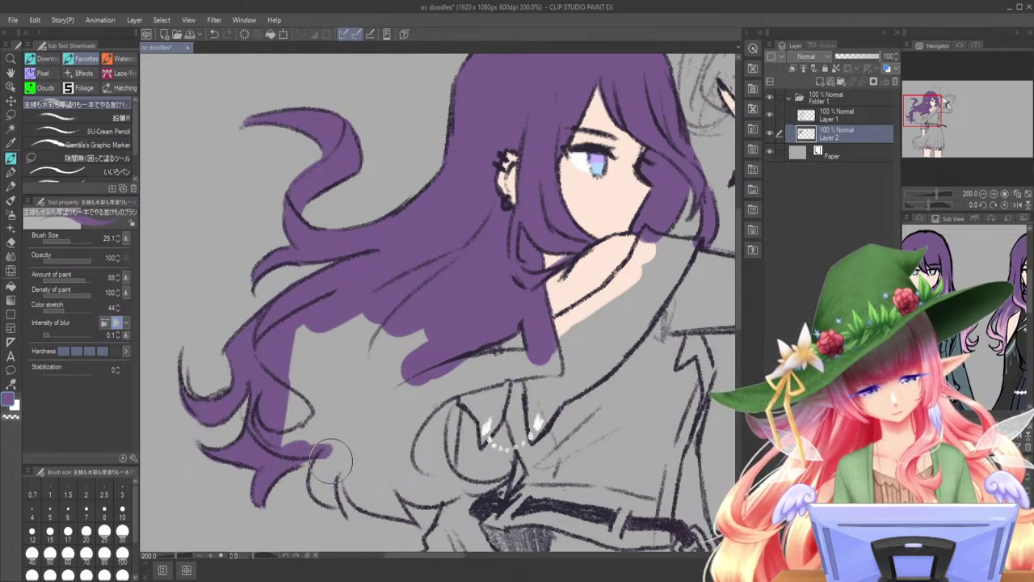
mouse_move(305, 349)
left_mouse_down()
mouse_move(295, 420)
mouse_move(304, 445)
mouse_move(321, 481)
mouse_move(347, 441)
mouse_move(371, 485)
mouse_move(361, 491)
mouse_move(372, 477)
mouse_move(410, 489)
mouse_move(456, 485)
mouse_move(446, 388)
mouse_move(440, 445)
mouse_move(461, 372)
mouse_move(541, 356)
mouse_move(436, 399)
mouse_move(549, 364)
left_mouse_up()
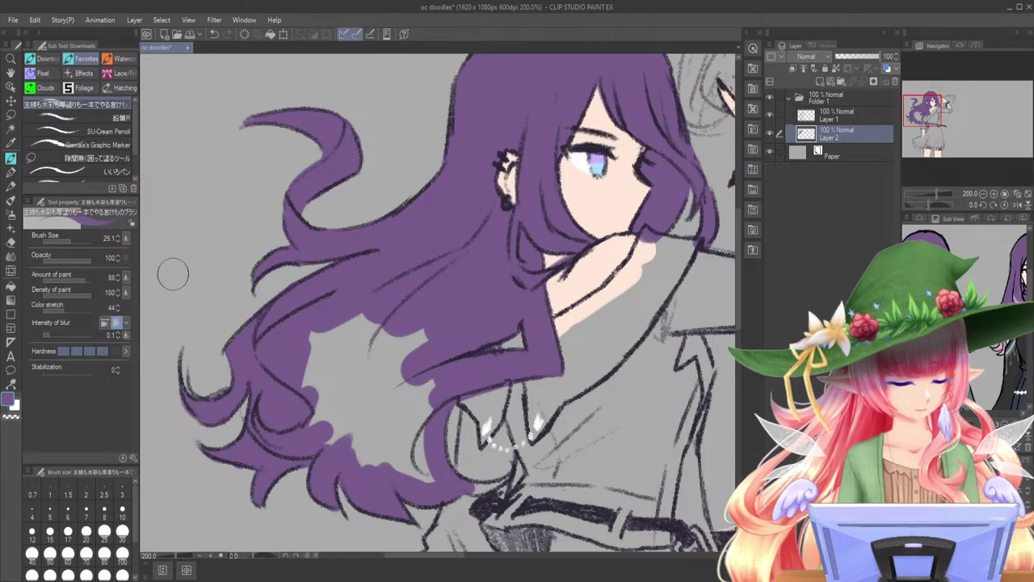
- Lasso the unpainted middle of the long hair behind the back, fill it with the hair purple and clear the selection
left_click(12, 115)
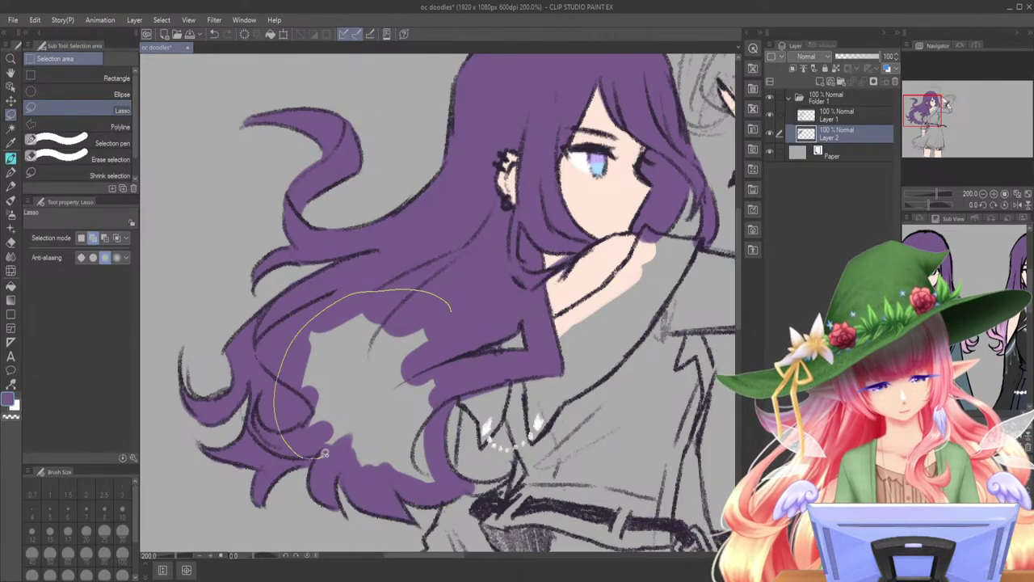
left_click_drag(448, 319, 446, 333)
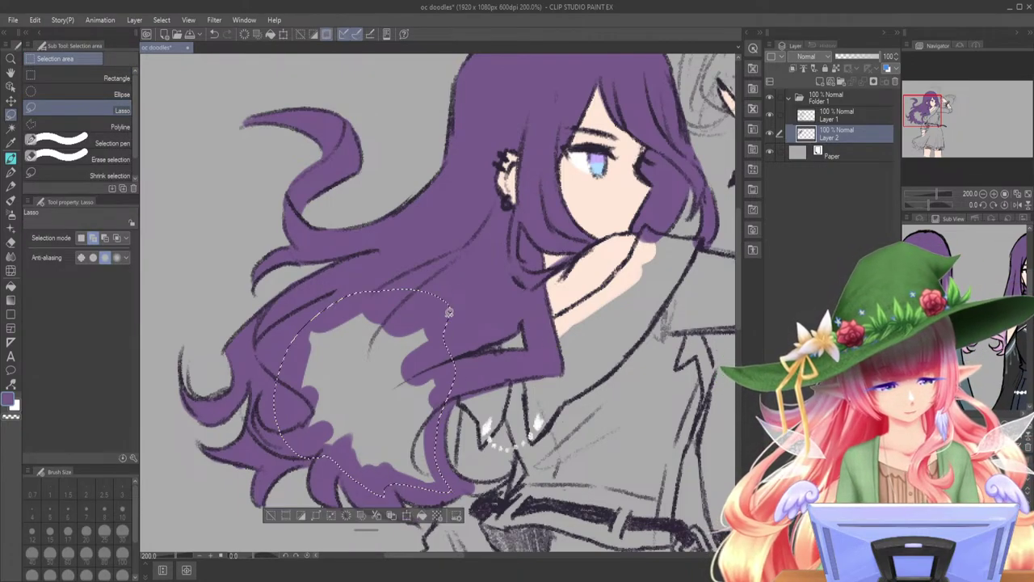
left_click(351, 517)
left_click(270, 515)
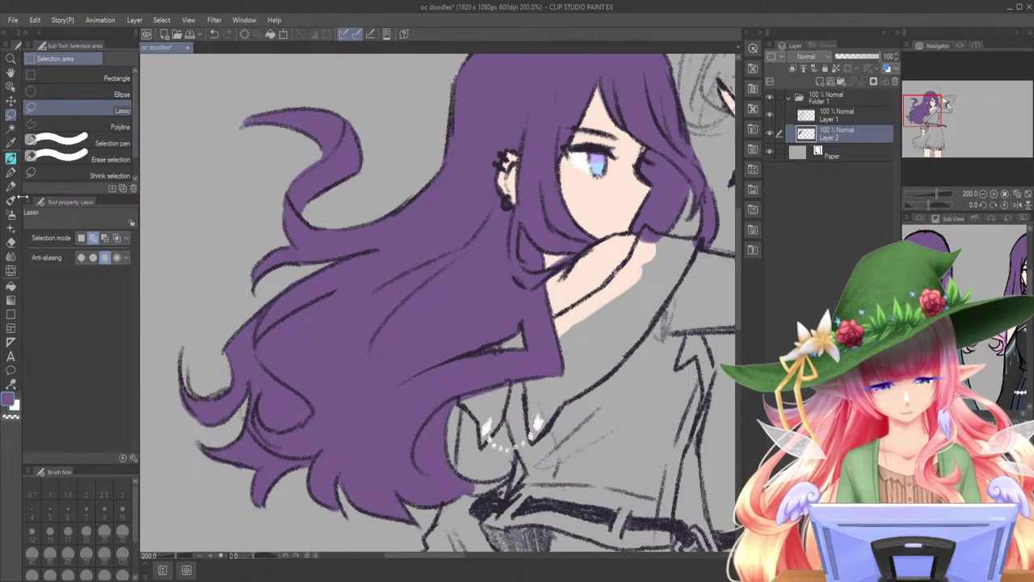
- Pick the light pink of the hair tips from the character reference and blend it over the curled flyaway lock and the small strand below
left_click(12, 157)
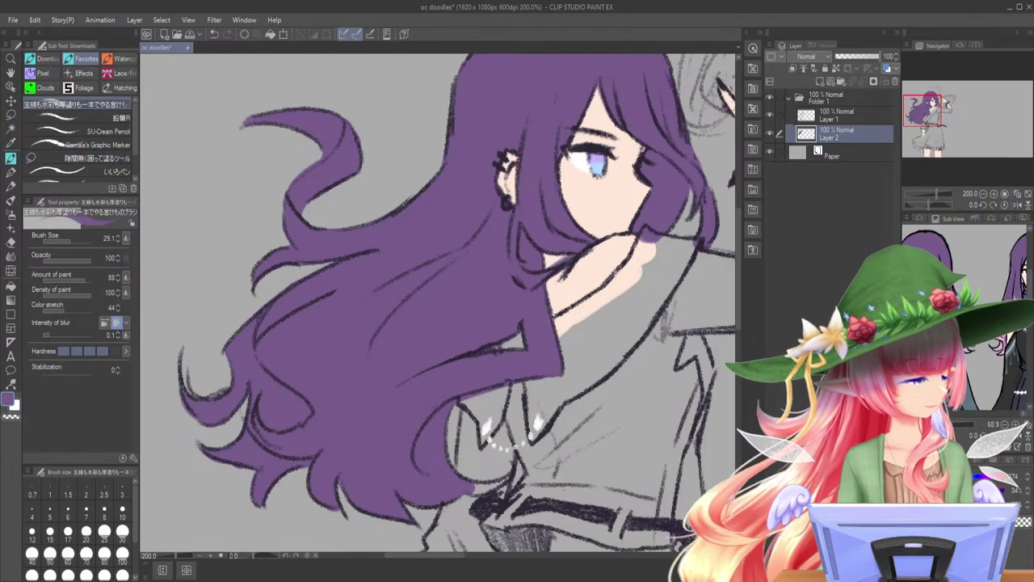
left_click(1000, 344)
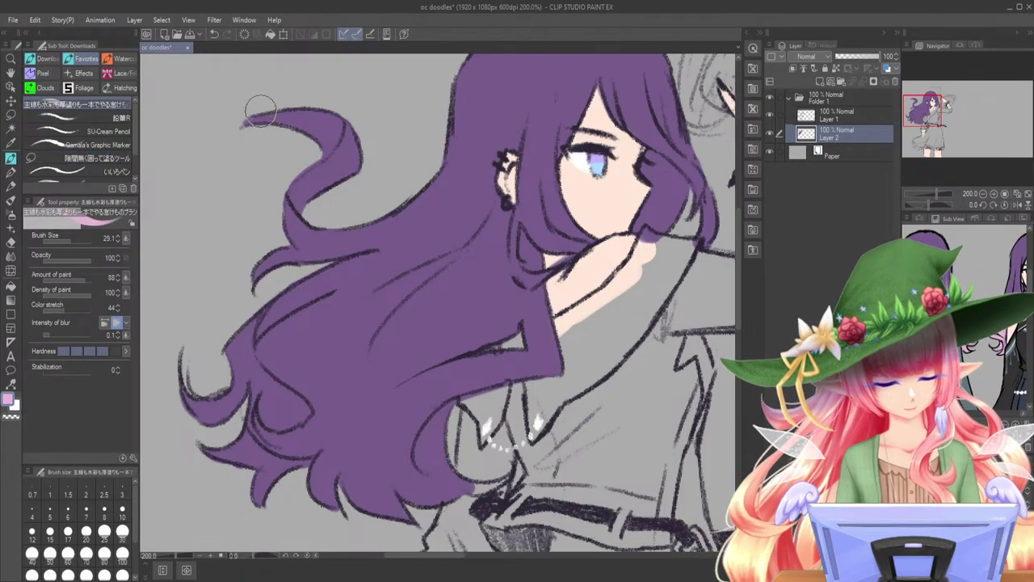
mouse_move(242, 118)
left_mouse_down()
mouse_move(327, 121)
mouse_move(306, 109)
mouse_move(344, 135)
mouse_move(349, 126)
mouse_move(336, 155)
mouse_move(296, 188)
left_mouse_up()
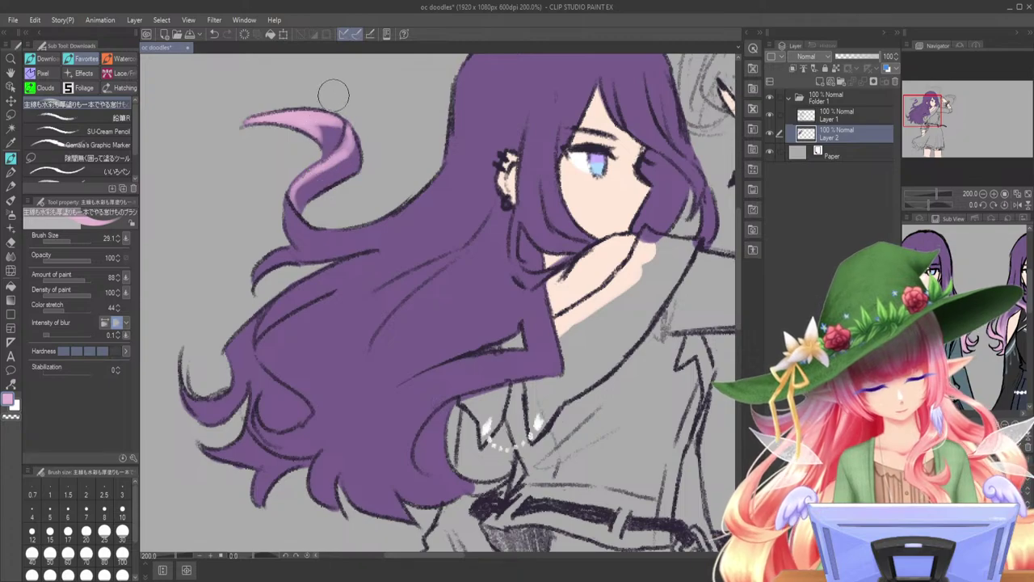
left_click_drag(338, 140, 330, 135)
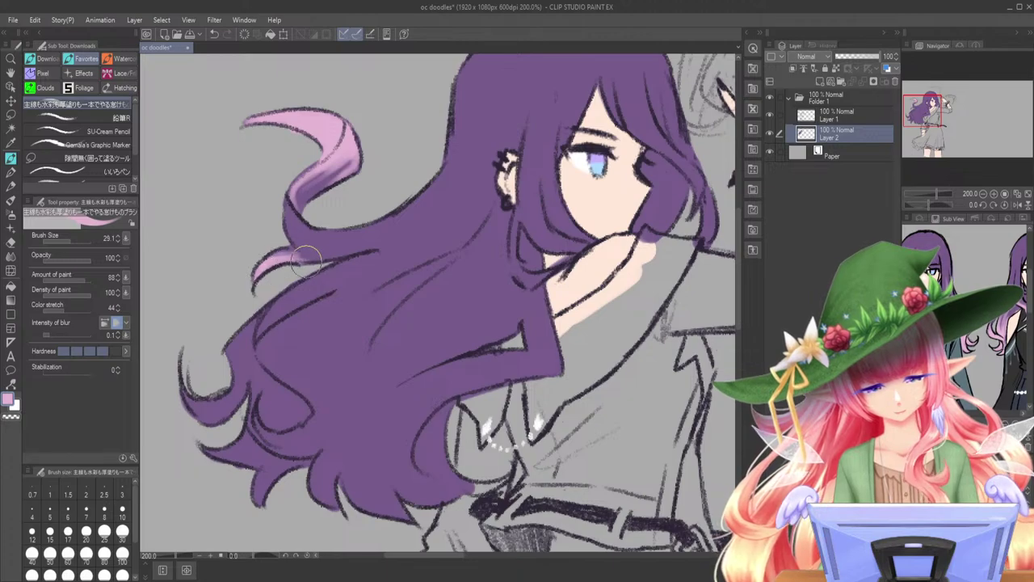
- Blend light pink into the lower curls of the long hair, from the inner curl to the tips beside the waist
mouse_move(257, 416)
left_mouse_down()
mouse_move(293, 445)
mouse_move(263, 433)
mouse_move(306, 425)
left_mouse_up()
mouse_move(296, 373)
left_mouse_down()
mouse_move(319, 415)
mouse_move(268, 438)
mouse_move(296, 455)
mouse_move(275, 442)
mouse_move(328, 433)
mouse_move(280, 439)
mouse_move(319, 417)
mouse_move(291, 447)
mouse_move(313, 410)
mouse_move(330, 420)
mouse_move(314, 386)
mouse_move(315, 438)
mouse_move(303, 446)
mouse_move(320, 424)
mouse_move(305, 445)
mouse_move(313, 485)
mouse_move(335, 510)
mouse_move(326, 449)
mouse_move(345, 447)
mouse_move(327, 476)
mouse_move(364, 408)
mouse_move(365, 430)
mouse_move(319, 474)
mouse_move(356, 397)
left_mouse_up()
mouse_move(377, 491)
left_mouse_down()
mouse_move(351, 482)
mouse_move(357, 497)
mouse_move(409, 524)
mouse_move(377, 432)
left_mouse_up()
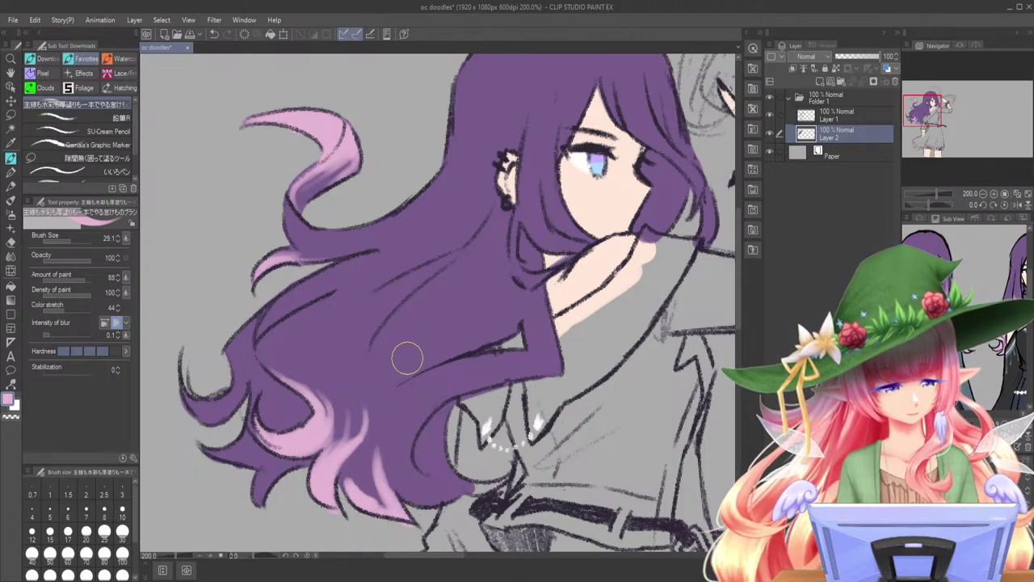
mouse_move(477, 482)
left_mouse_down()
mouse_move(464, 485)
mouse_move(503, 483)
mouse_move(511, 470)
left_mouse_up()
mouse_move(440, 459)
left_mouse_down()
mouse_move(460, 478)
mouse_move(443, 412)
mouse_move(441, 456)
mouse_move(431, 433)
mouse_move(412, 452)
mouse_move(422, 478)
mouse_move(432, 412)
mouse_move(420, 429)
mouse_move(447, 489)
left_mouse_up()
- Rework the curl beside the waist with hair purple and extend the light pink along the neighbouring tips with long upward strokes
left_click(457, 376, "alt")
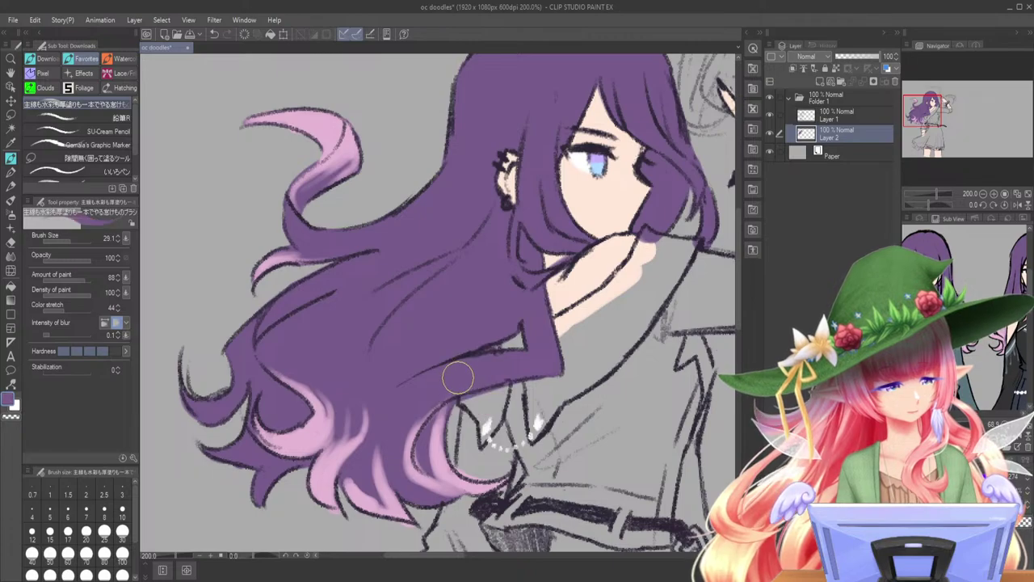
left_click_drag(457, 387, 432, 465)
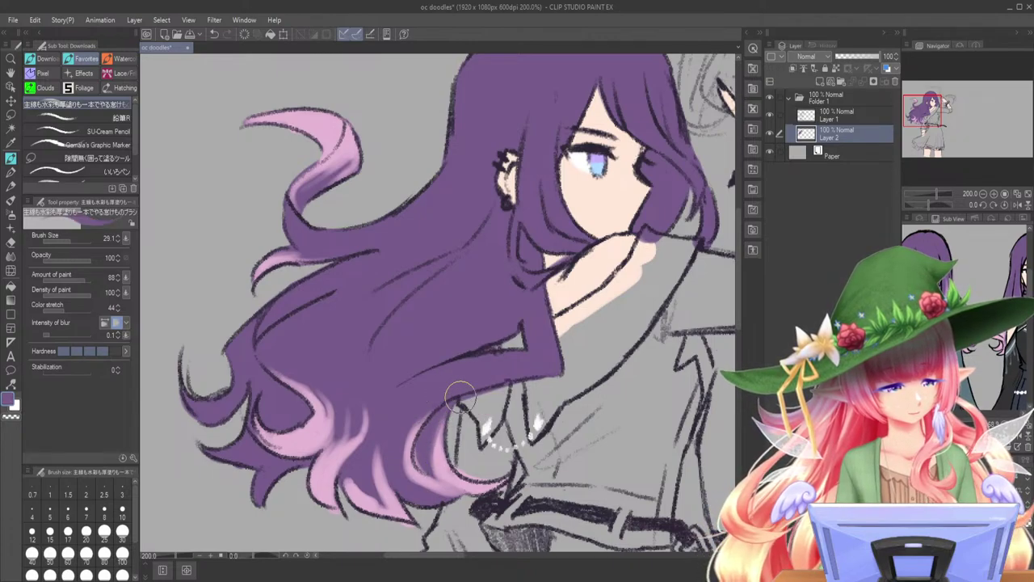
left_click(449, 470, "alt")
mouse_move(405, 483)
left_mouse_down()
mouse_move(428, 501)
mouse_move(445, 496)
left_mouse_up()
mouse_move(388, 421)
left_mouse_down()
mouse_move(409, 401)
mouse_move(396, 459)
mouse_move(433, 489)
mouse_move(385, 435)
mouse_move(399, 395)
left_mouse_up()
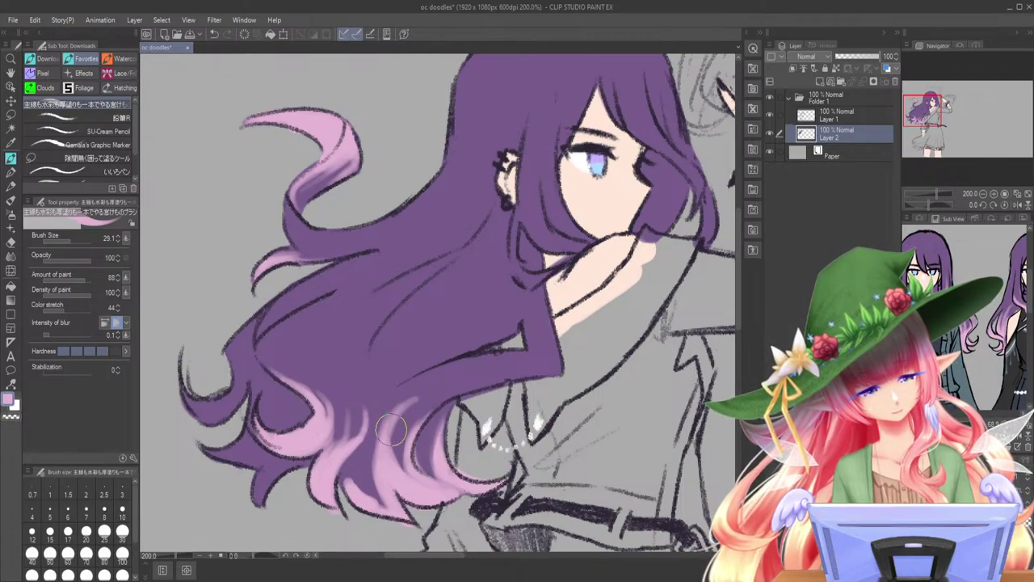
mouse_move(396, 475)
left_mouse_down()
mouse_move(394, 440)
mouse_move(428, 392)
left_mouse_up()
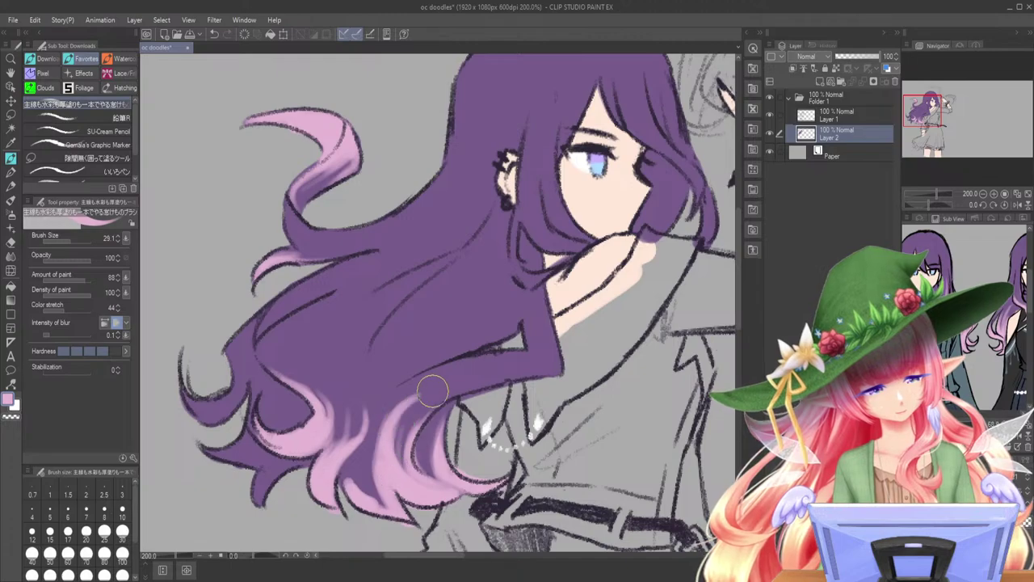
- Finish the remaining long-hair tips and the outermost curls away from the body in light pink
mouse_move(353, 488)
left_mouse_down()
mouse_move(350, 475)
mouse_move(357, 498)
mouse_move(352, 457)
left_mouse_up()
left_click_drag(386, 506, 365, 443)
mouse_move(270, 481)
left_mouse_down()
mouse_move(317, 459)
mouse_move(212, 453)
mouse_move(267, 449)
mouse_move(256, 467)
mouse_move(222, 450)
mouse_move(253, 423)
mouse_move(232, 448)
mouse_move(255, 388)
mouse_move(244, 448)
left_mouse_up()
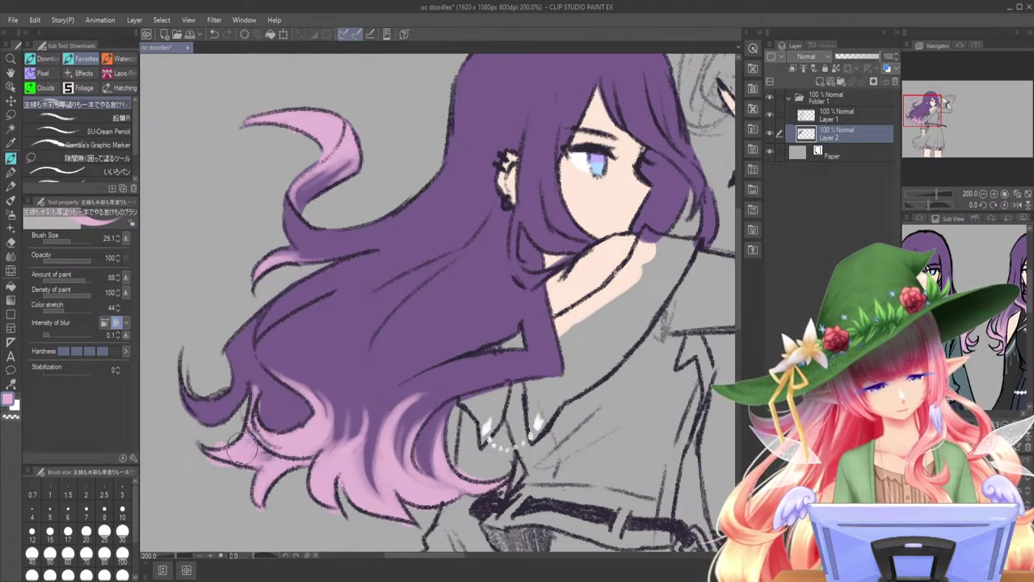
mouse_move(190, 398)
left_mouse_down()
mouse_move(207, 420)
mouse_move(189, 399)
mouse_move(234, 399)
mouse_move(210, 421)
mouse_move(217, 395)
mouse_move(233, 399)
mouse_move(235, 368)
mouse_move(232, 394)
mouse_move(241, 386)
mouse_move(230, 351)
mouse_move(251, 327)
mouse_move(245, 376)
left_mouse_up()
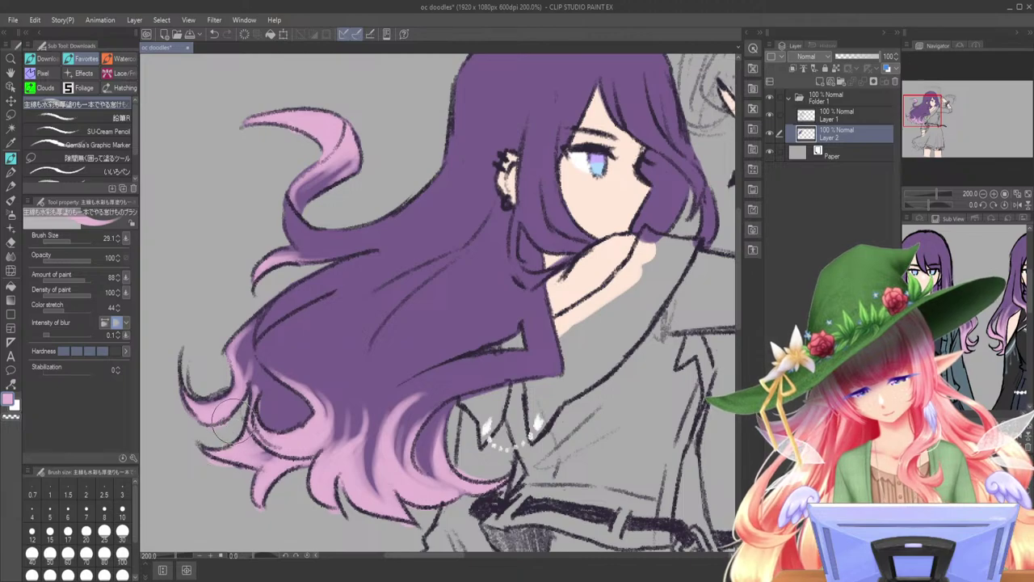
mouse_move(184, 410)
left_mouse_down()
mouse_move(212, 432)
mouse_move(230, 426)
mouse_move(218, 482)
mouse_move(227, 473)
mouse_move(204, 462)
mouse_move(247, 471)
mouse_move(249, 433)
mouse_move(281, 480)
mouse_move(257, 513)
mouse_move(343, 453)
mouse_move(346, 505)
mouse_move(331, 518)
mouse_move(350, 518)
mouse_move(356, 489)
mouse_move(404, 529)
mouse_move(446, 507)
mouse_move(471, 452)
mouse_move(476, 477)
mouse_move(467, 472)
mouse_move(478, 436)
left_mouse_up()
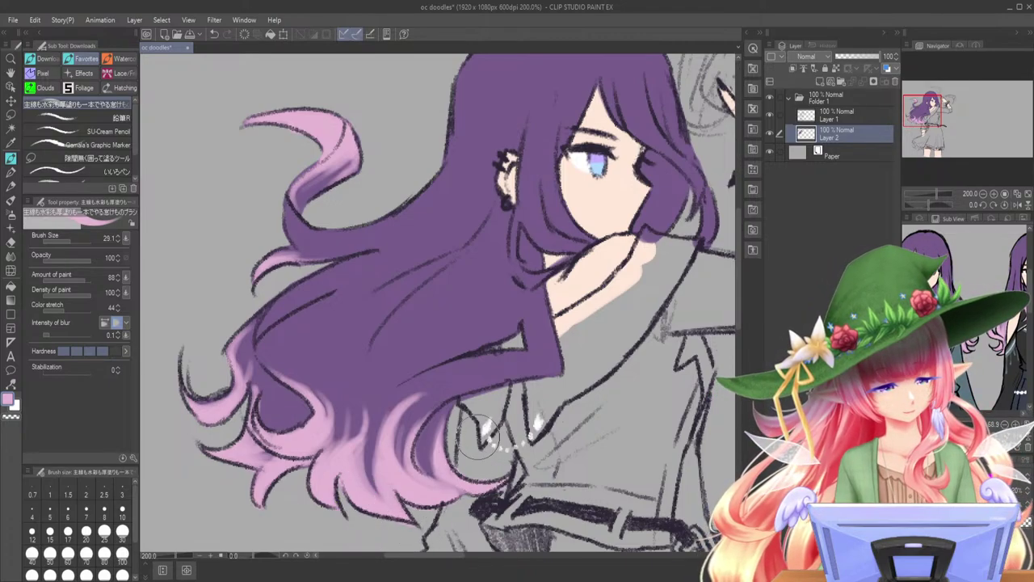
- Tint the front hair tips around the chin light pink and touch up the skin along the shoulder
mouse_move(550, 227)
left_mouse_down()
mouse_move(603, 253)
mouse_move(567, 218)
mouse_move(618, 257)
mouse_move(596, 212)
mouse_move(683, 216)
mouse_move(641, 240)
mouse_move(676, 203)
mouse_move(629, 259)
left_mouse_up()
mouse_move(661, 207)
left_mouse_down()
mouse_move(609, 273)
mouse_move(592, 275)
mouse_move(618, 242)
mouse_move(604, 248)
mouse_move(596, 260)
mouse_move(649, 252)
mouse_move(606, 293)
left_mouse_up()
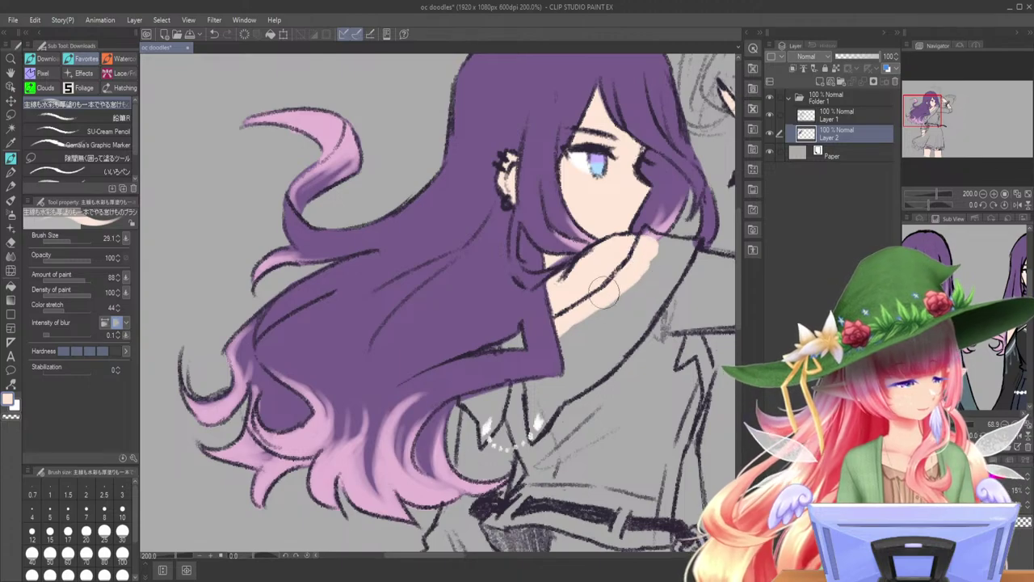
- Pick the dark navy of the top from the character reference and paint the narrow section from between the collar points down to the belt
left_click(1015, 349)
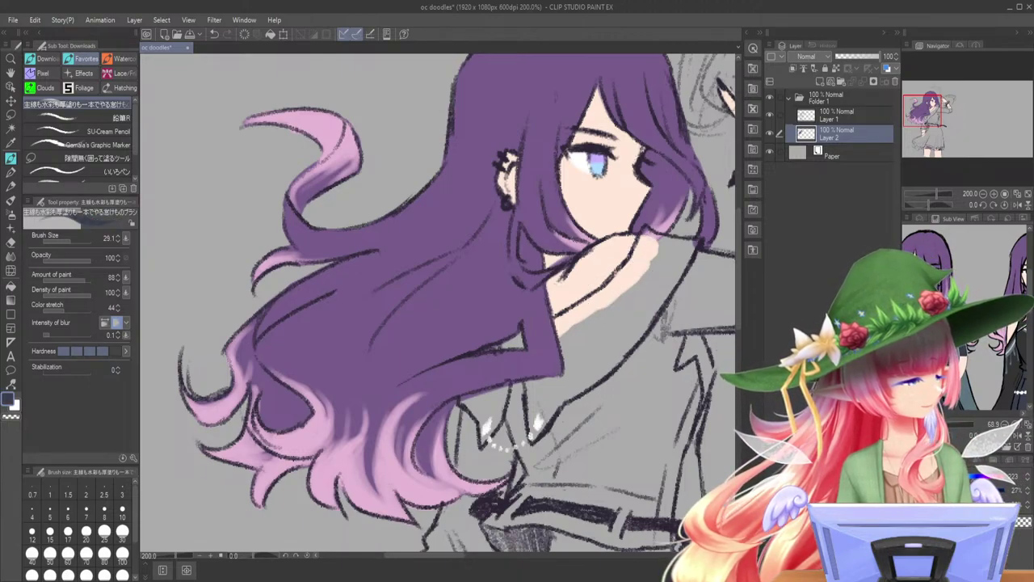
left_click_drag(953, 109, 966, 107)
mouse_move(317, 392)
left_mouse_down()
mouse_move(340, 442)
mouse_move(312, 380)
mouse_move(328, 424)
left_mouse_up()
mouse_move(327, 480)
left_mouse_down()
mouse_move(293, 505)
mouse_move(340, 457)
mouse_move(325, 479)
left_mouse_up()
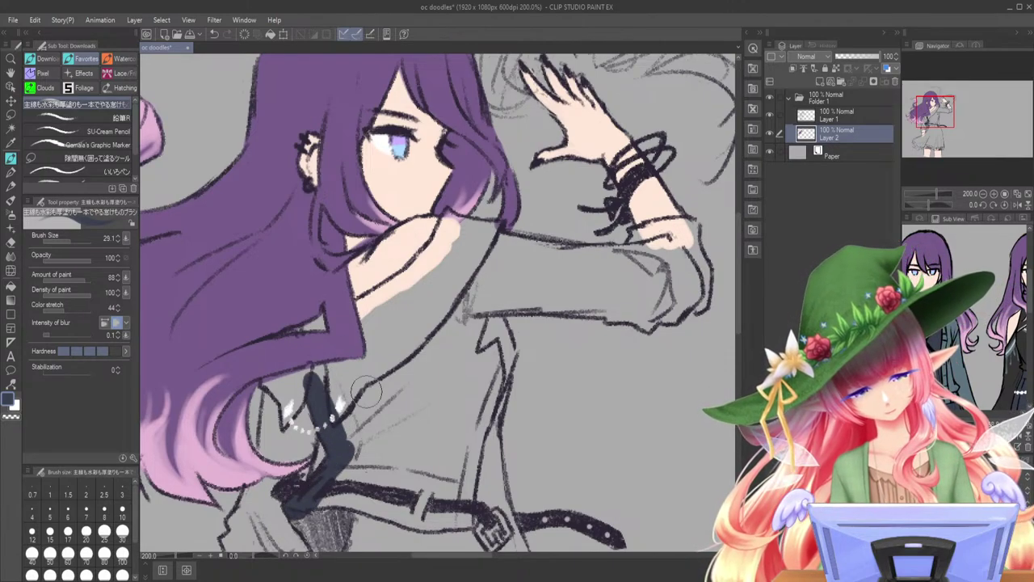
- Paint the lowered arm's sleeve and cuff and the top's fabric just below the belt in dark navy
left_click_drag(947, 110, 947, 116)
mouse_move(311, 412)
left_mouse_down()
mouse_move(315, 448)
mouse_move(333, 453)
mouse_move(328, 396)
mouse_move(336, 455)
mouse_move(349, 393)
mouse_move(336, 381)
mouse_move(314, 401)
left_mouse_up()
mouse_move(254, 497)
left_mouse_down()
mouse_move(223, 486)
mouse_move(226, 517)
mouse_move(275, 526)
mouse_move(280, 512)
mouse_move(275, 521)
mouse_move(295, 515)
mouse_move(300, 467)
mouse_move(308, 470)
mouse_move(303, 496)
mouse_move(264, 514)
mouse_move(251, 473)
mouse_move(308, 443)
mouse_move(293, 470)
mouse_move(291, 459)
mouse_move(239, 455)
mouse_move(225, 443)
mouse_move(227, 471)
mouse_move(240, 438)
mouse_move(233, 421)
mouse_move(249, 396)
mouse_move(241, 407)
mouse_move(268, 382)
mouse_move(298, 384)
mouse_move(262, 398)
mouse_move(243, 431)
mouse_move(253, 449)
mouse_move(275, 453)
mouse_move(298, 425)
left_mouse_up()
left_click_drag(303, 388, 283, 401)
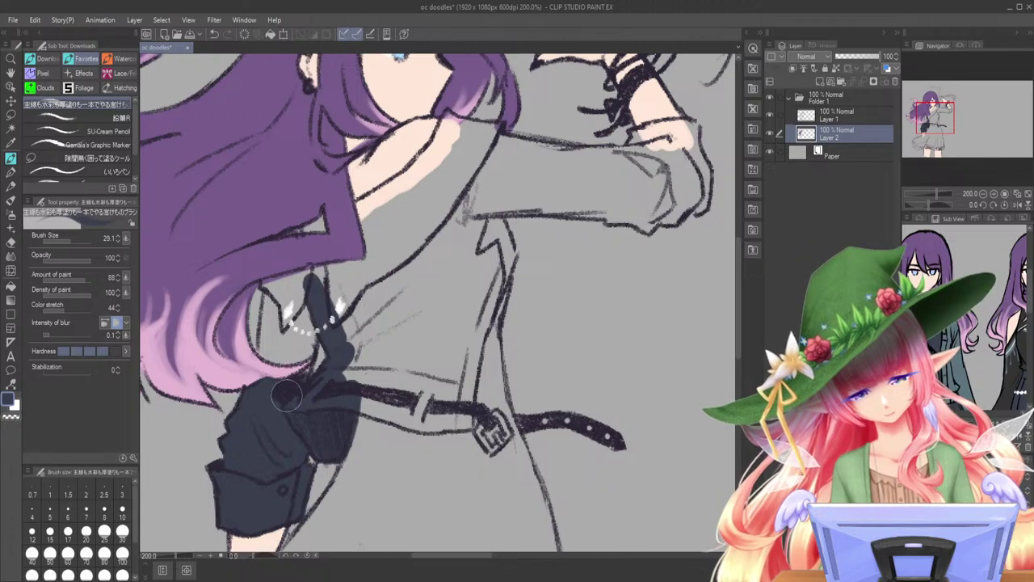
- Paint the rest of the top's body, the section between hair and waist, and the raised arm's sleeve in dark navy
mouse_move(307, 310)
left_mouse_down()
mouse_move(266, 334)
mouse_move(261, 353)
mouse_move(304, 349)
mouse_move(299, 358)
mouse_move(289, 331)
left_mouse_up()
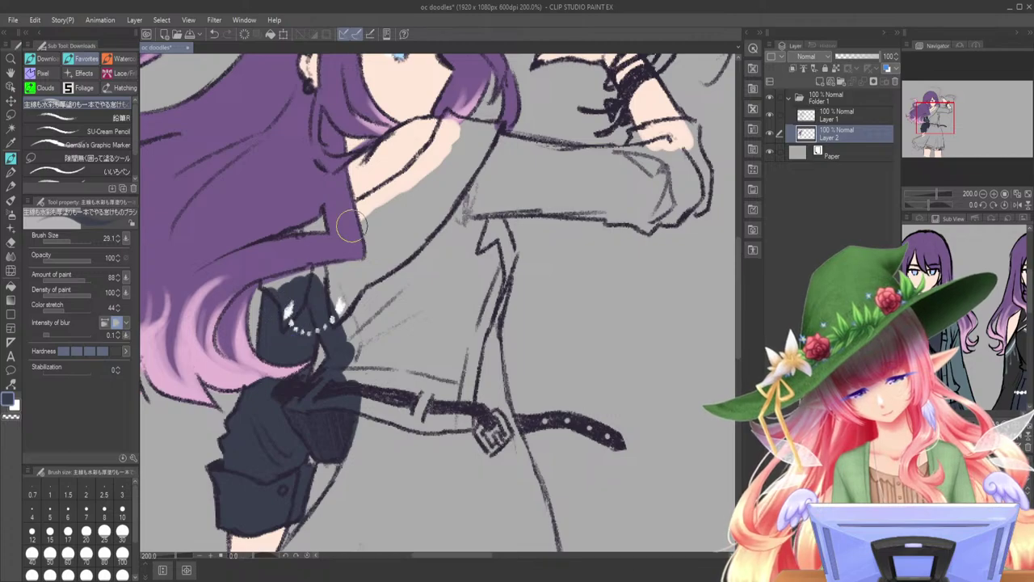
left_click_drag(315, 275, 327, 282)
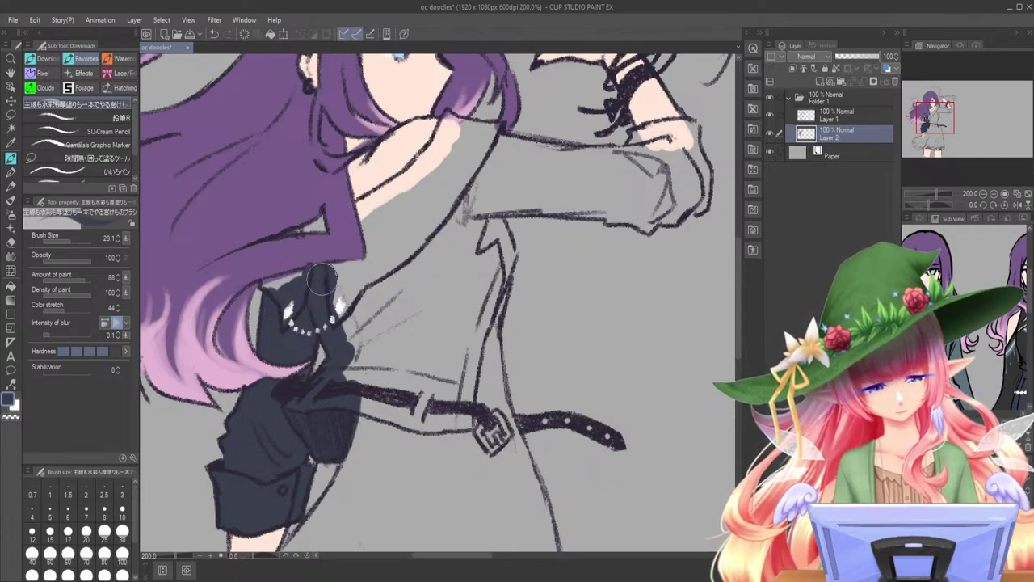
mouse_move(359, 336)
left_mouse_down()
mouse_move(346, 378)
mouse_move(395, 397)
mouse_move(377, 407)
mouse_move(360, 402)
mouse_move(365, 391)
mouse_move(383, 408)
mouse_move(362, 407)
mouse_move(440, 421)
mouse_move(414, 412)
mouse_move(413, 394)
mouse_move(438, 371)
left_mouse_up()
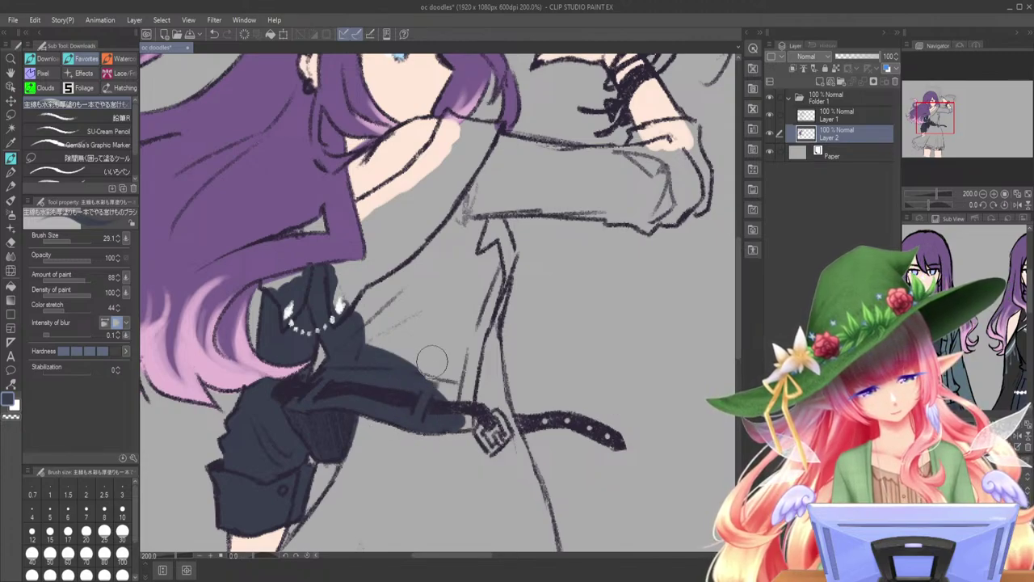
mouse_move(466, 424)
left_mouse_down()
mouse_move(473, 355)
mouse_move(460, 331)
mouse_move(437, 323)
mouse_move(487, 305)
mouse_move(480, 220)
mouse_move(457, 267)
mouse_move(377, 322)
mouse_move(348, 291)
mouse_move(457, 206)
mouse_move(455, 248)
mouse_move(521, 146)
mouse_move(495, 141)
mouse_move(575, 161)
mouse_move(492, 193)
mouse_move(557, 204)
mouse_move(606, 194)
mouse_move(530, 159)
mouse_move(614, 161)
mouse_move(675, 141)
mouse_move(622, 159)
mouse_move(667, 146)
mouse_move(622, 188)
mouse_move(623, 214)
mouse_move(666, 190)
mouse_move(645, 220)
mouse_move(697, 187)
mouse_move(655, 168)
left_mouse_up()
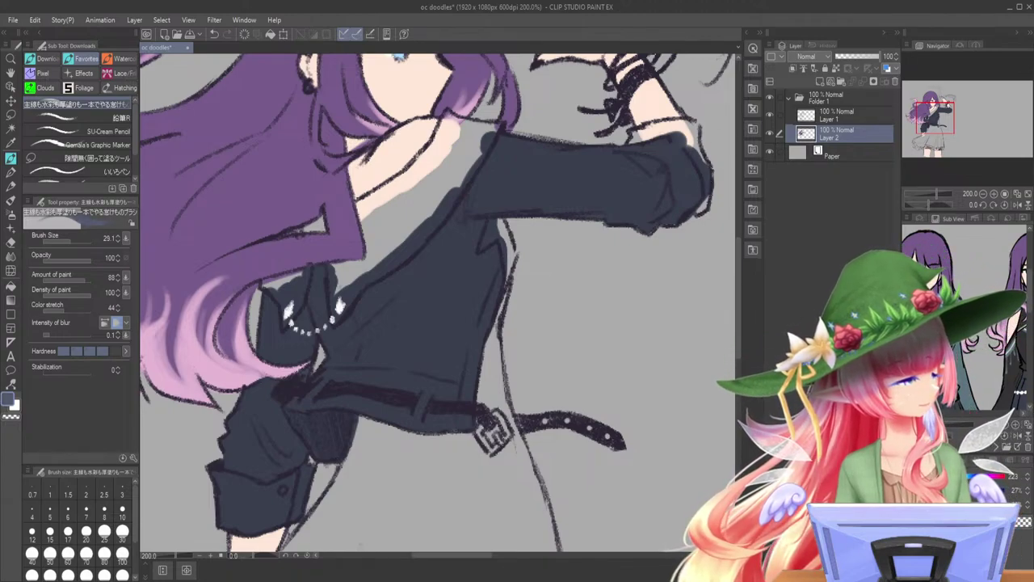
- Paint the wide off-shoulder collar slate blue, including its points and the small gap between the hair strands
mouse_move(491, 222)
left_mouse_down()
mouse_move(417, 202)
mouse_move(461, 168)
mouse_move(433, 211)
left_mouse_up()
mouse_move(446, 130)
left_mouse_down()
mouse_move(485, 127)
mouse_move(489, 139)
mouse_move(452, 184)
mouse_move(450, 123)
mouse_move(414, 176)
mouse_move(395, 166)
left_mouse_up()
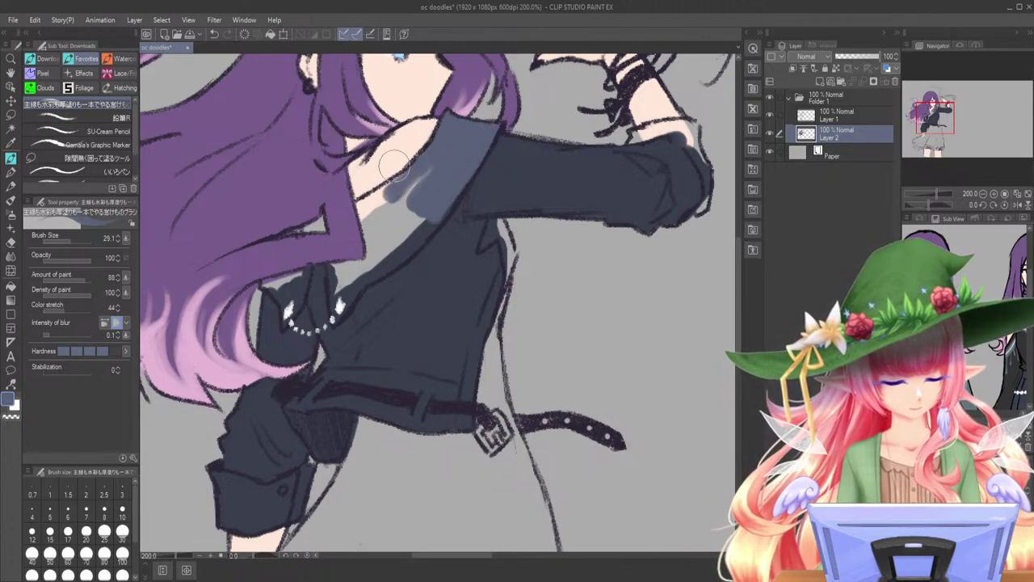
mouse_move(295, 231)
left_mouse_down()
mouse_move(319, 223)
mouse_move(312, 229)
left_mouse_up()
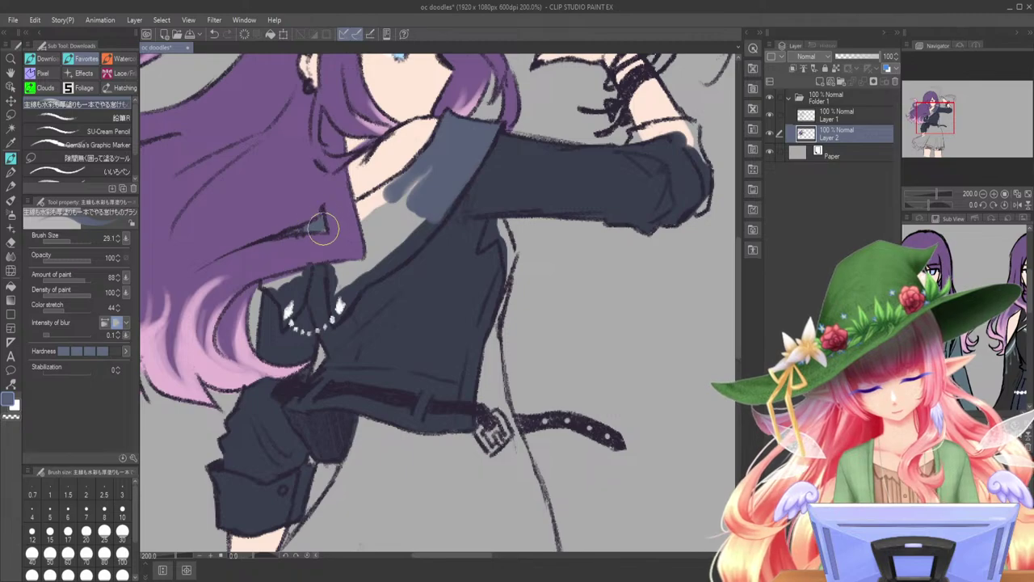
mouse_move(334, 270)
left_mouse_down()
mouse_move(333, 302)
mouse_move(356, 276)
mouse_move(337, 274)
mouse_move(376, 242)
mouse_move(359, 205)
mouse_move(385, 196)
left_mouse_up()
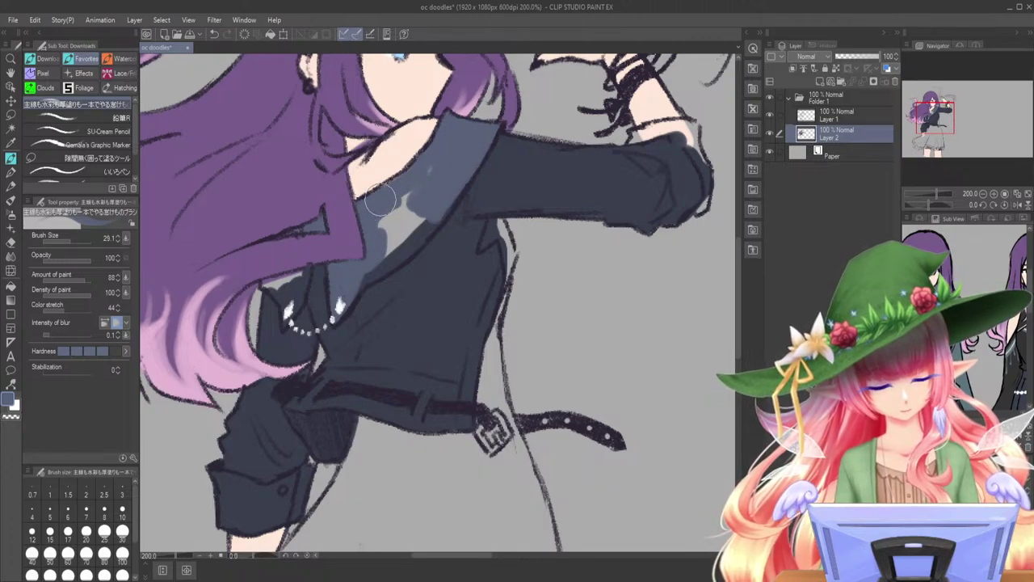
mouse_move(438, 165)
left_mouse_down()
mouse_move(356, 287)
mouse_move(395, 250)
left_mouse_up()
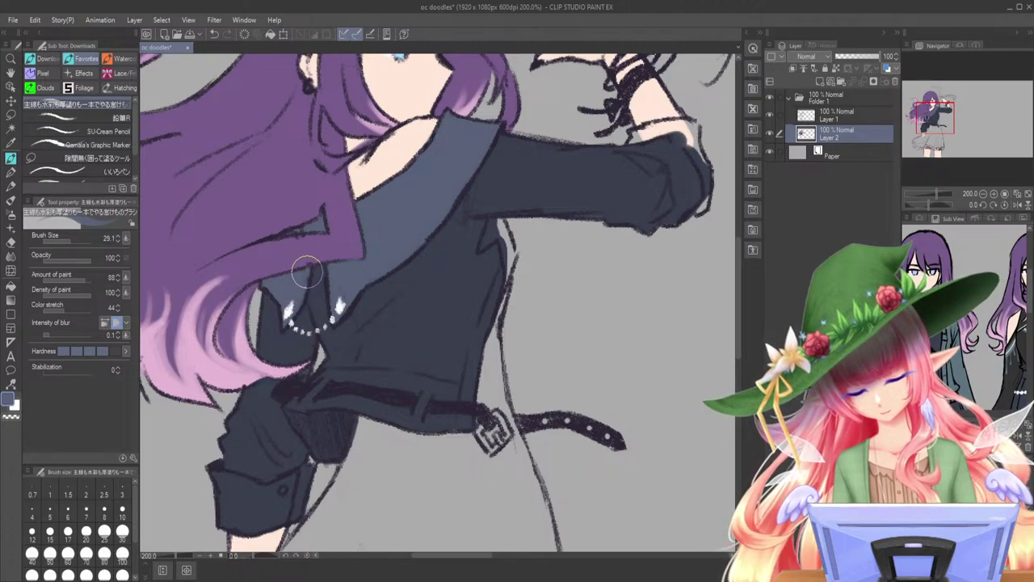
- Paint the turned-up cuffs of the lowered and the raised arm in slate blue
left_click_drag(941, 121, 926, 123)
mouse_move(305, 385)
left_mouse_down()
mouse_move(291, 404)
mouse_move(306, 444)
mouse_move(293, 400)
mouse_move(315, 435)
mouse_move(355, 436)
mouse_move(374, 401)
mouse_move(329, 414)
mouse_move(365, 398)
mouse_move(382, 412)
mouse_move(395, 399)
mouse_move(359, 458)
left_mouse_up()
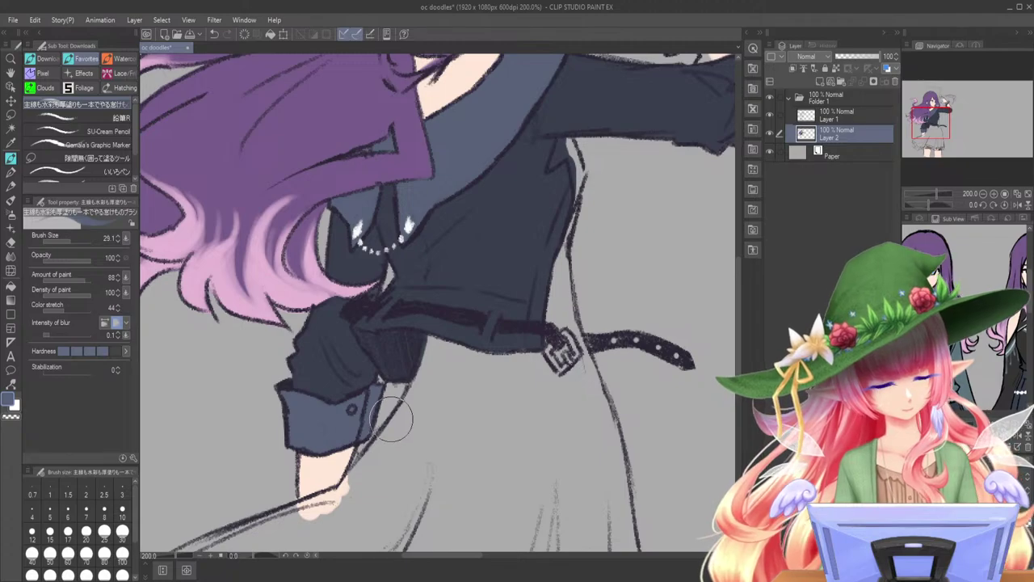
left_click_drag(936, 117, 944, 110)
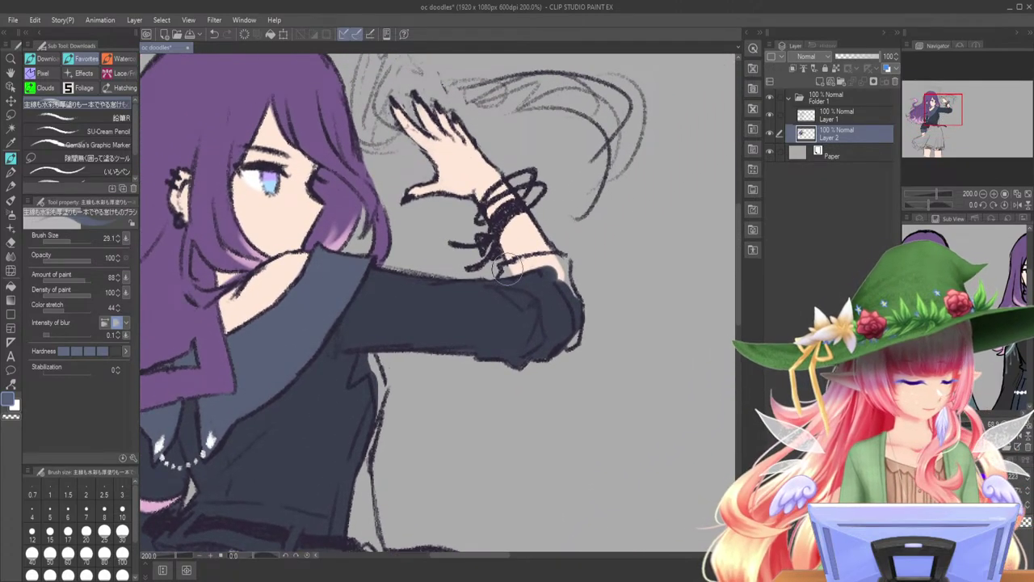
mouse_move(504, 273)
left_mouse_down()
mouse_move(556, 266)
mouse_move(556, 277)
left_mouse_up()
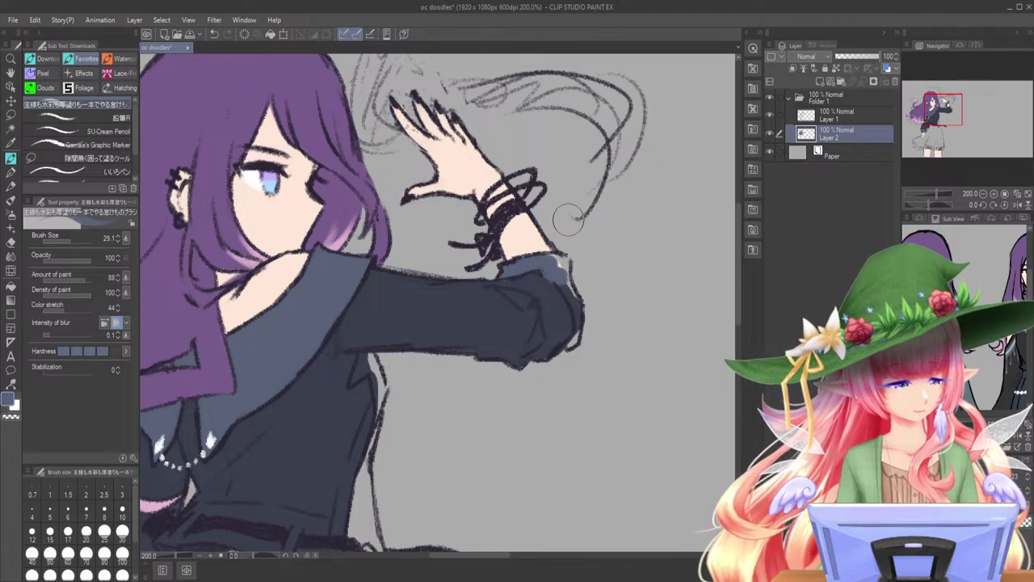
left_click_drag(577, 332, 568, 348)
left_click_drag(560, 279, 576, 307)
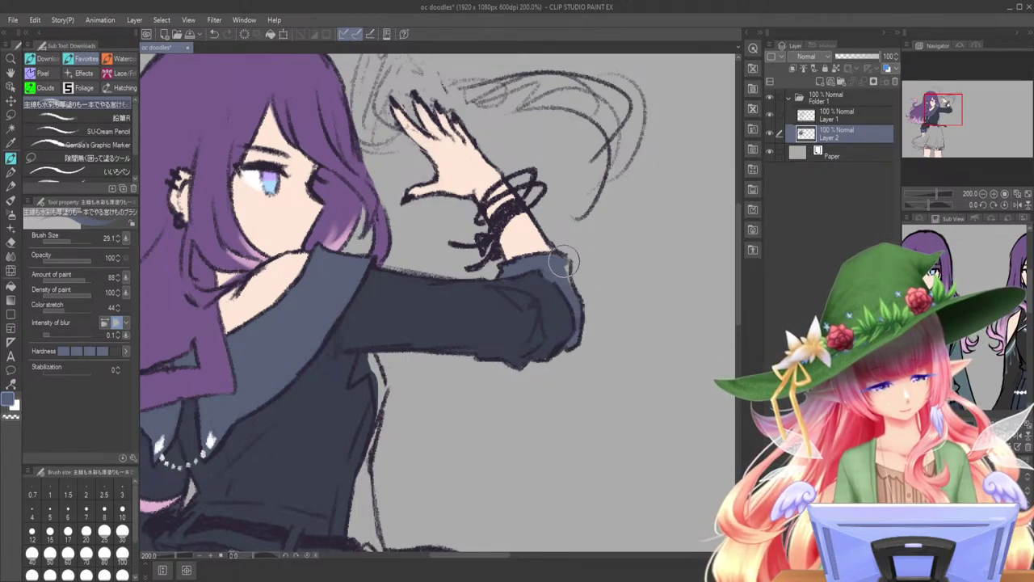
- Paint the pointed flap of fabric under the raised arm slate blue, and bring the whole figure and the reference's skirt into view
left_click_drag(932, 110, 923, 118)
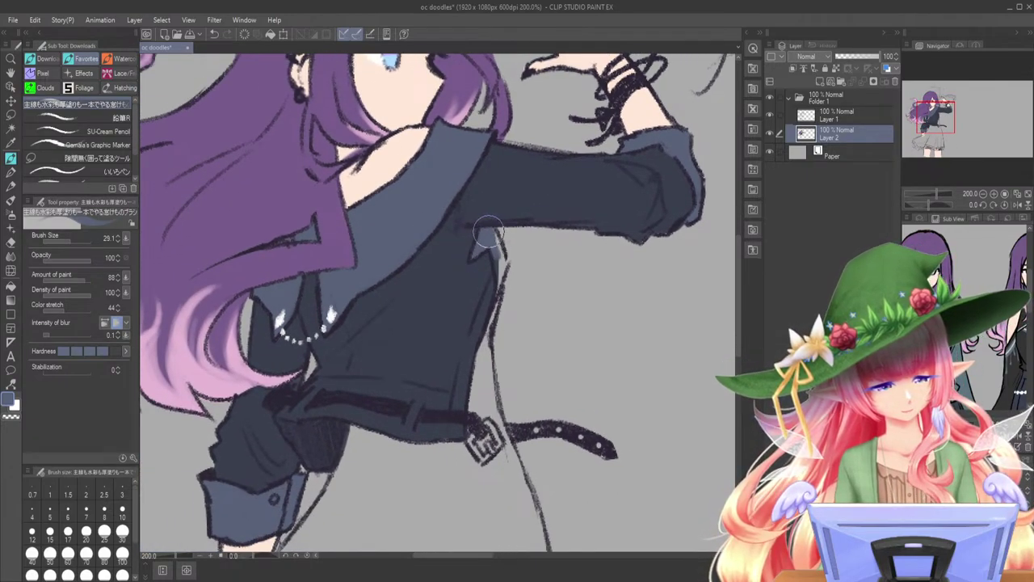
left_click_drag(497, 295, 496, 249)
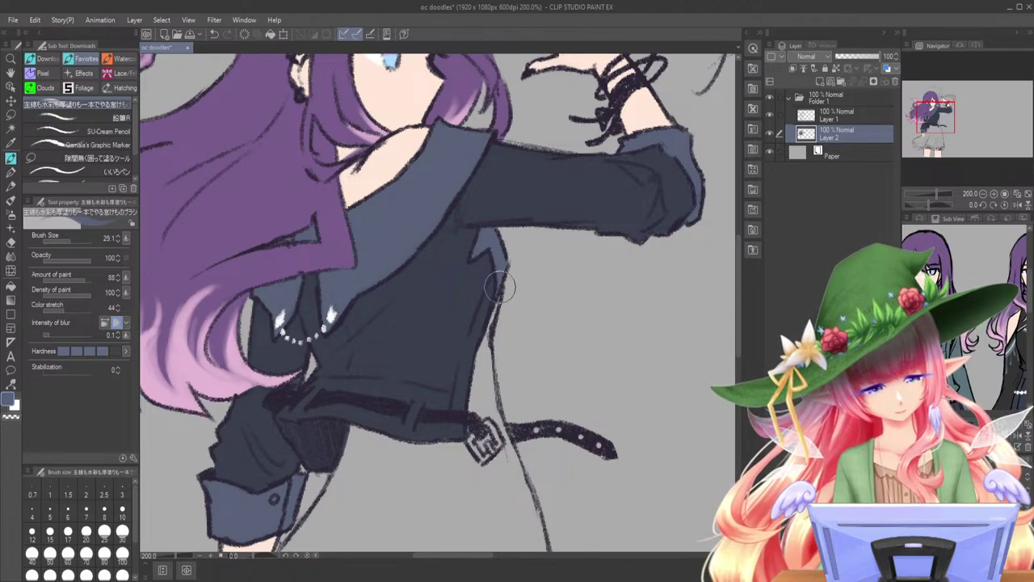
left_click_drag(935, 194, 932, 194)
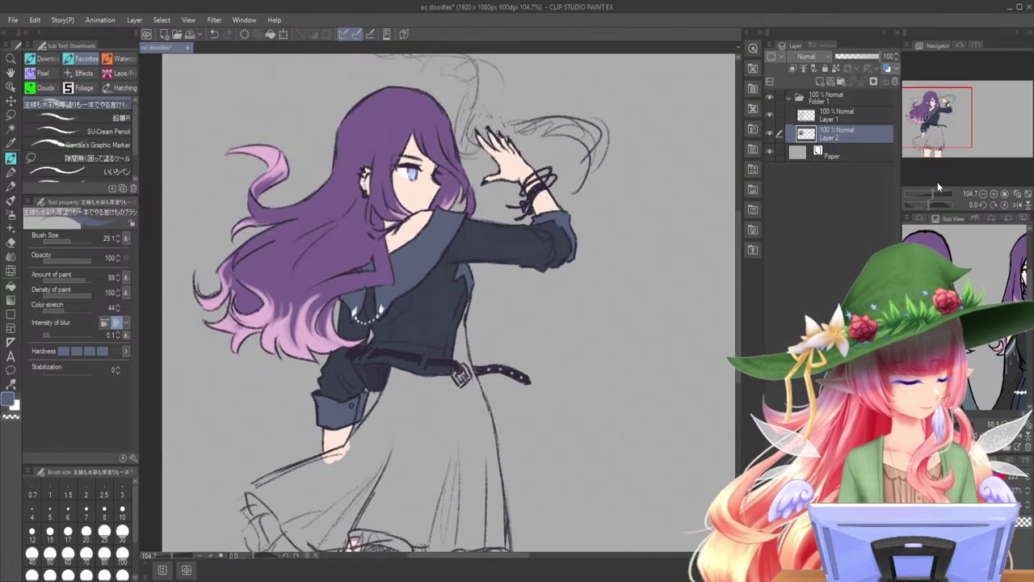
left_click_drag(937, 424, 931, 424)
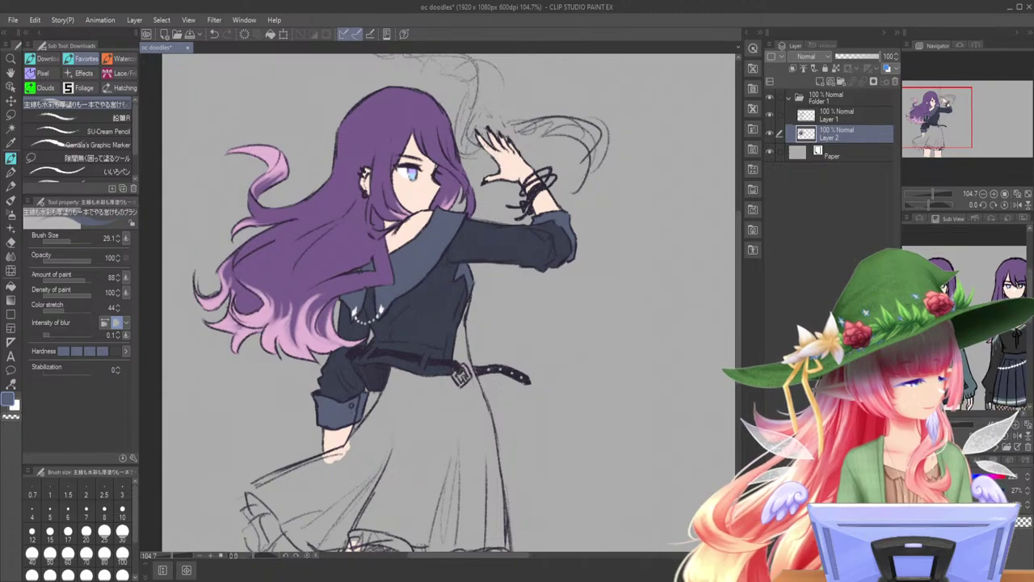
- Find a pale sage green for the skirt by comparing test strokes with the reference, and paint a first patch on the skirt's middle
left_click_drag(1031, 284, 1032, 298)
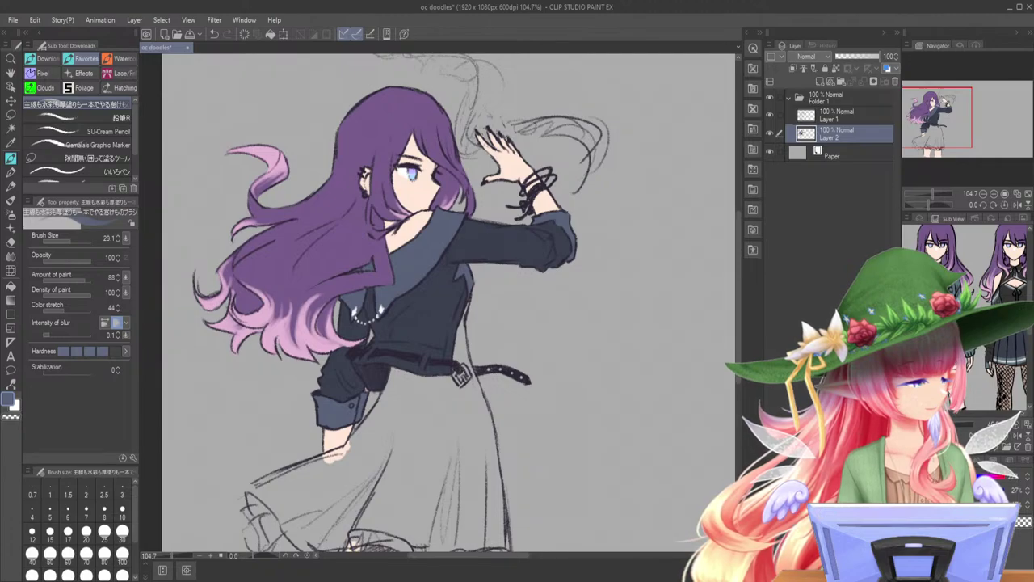
mouse_move(434, 405)
left_mouse_down()
mouse_move(438, 464)
mouse_move(473, 496)
left_mouse_up()
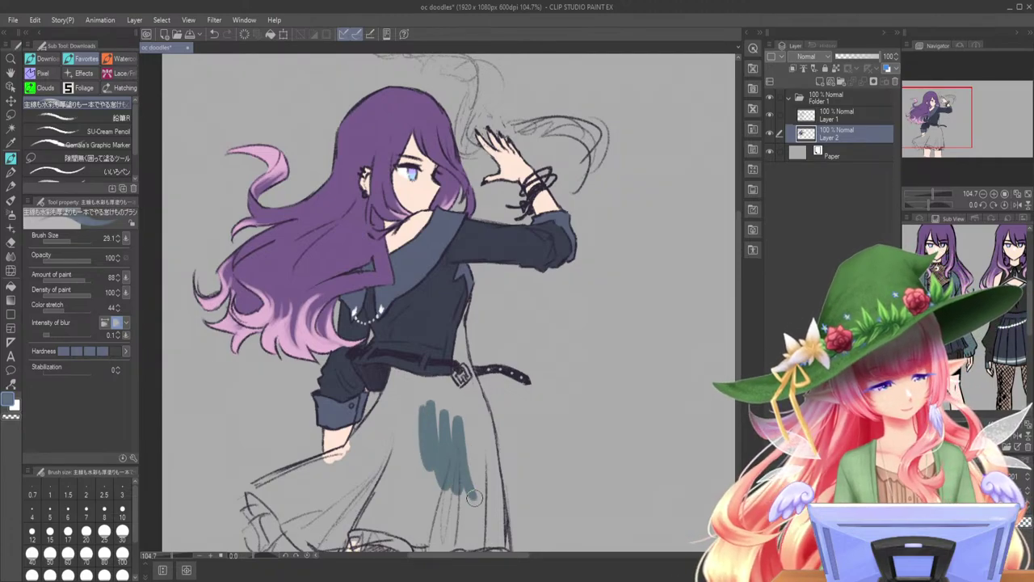
key("ctrl+z")
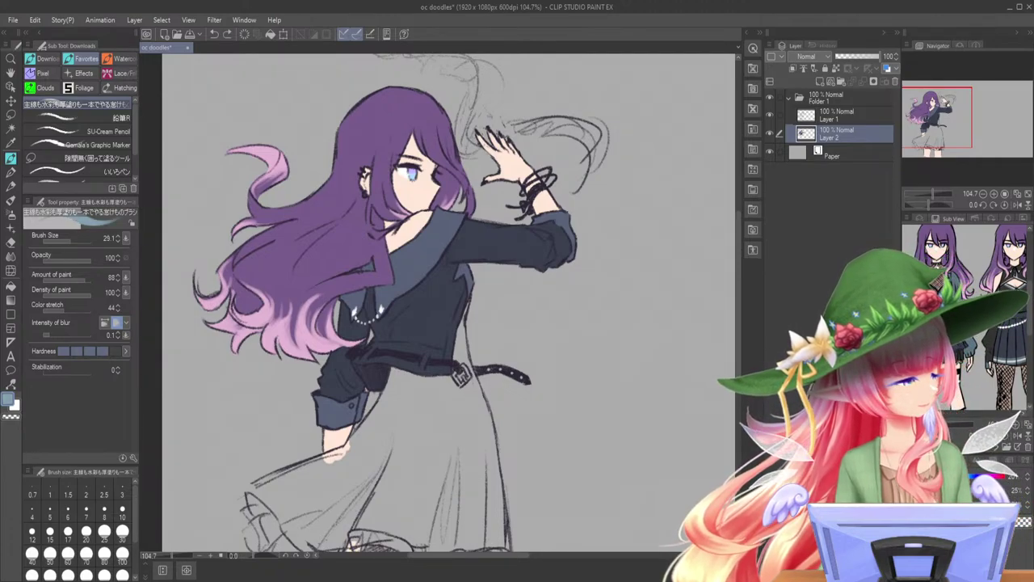
mouse_move(430, 408)
left_mouse_down()
mouse_move(440, 451)
mouse_move(466, 502)
mouse_move(439, 451)
mouse_move(430, 493)
mouse_move(468, 436)
mouse_move(474, 478)
mouse_move(425, 437)
mouse_move(443, 499)
mouse_move(476, 465)
left_mouse_up()
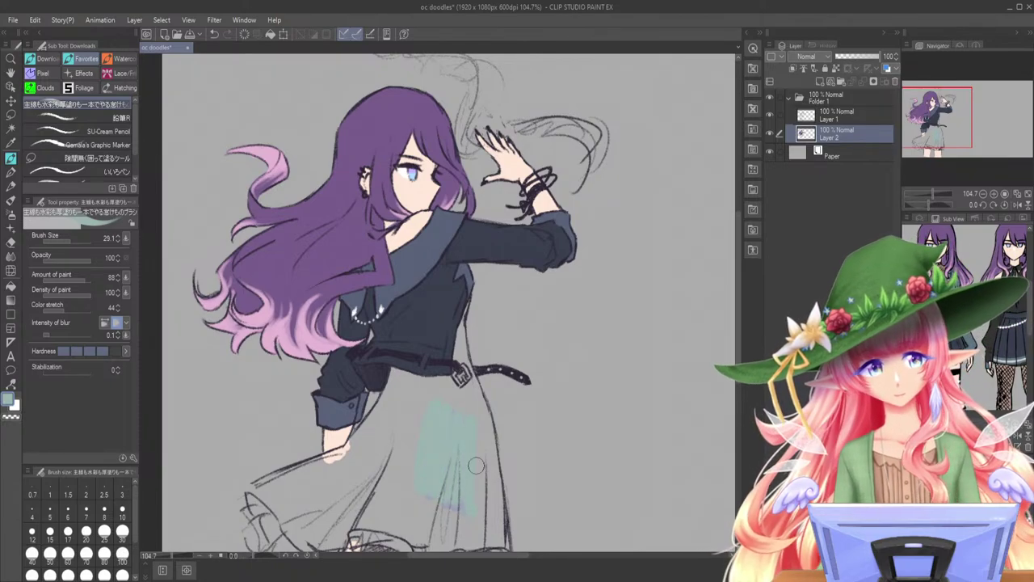
- Hide the Paper layer and paint sage green along the skirt's waist, the sliver beside the torso and the upper front edge
left_click_drag(928, 186, 935, 192)
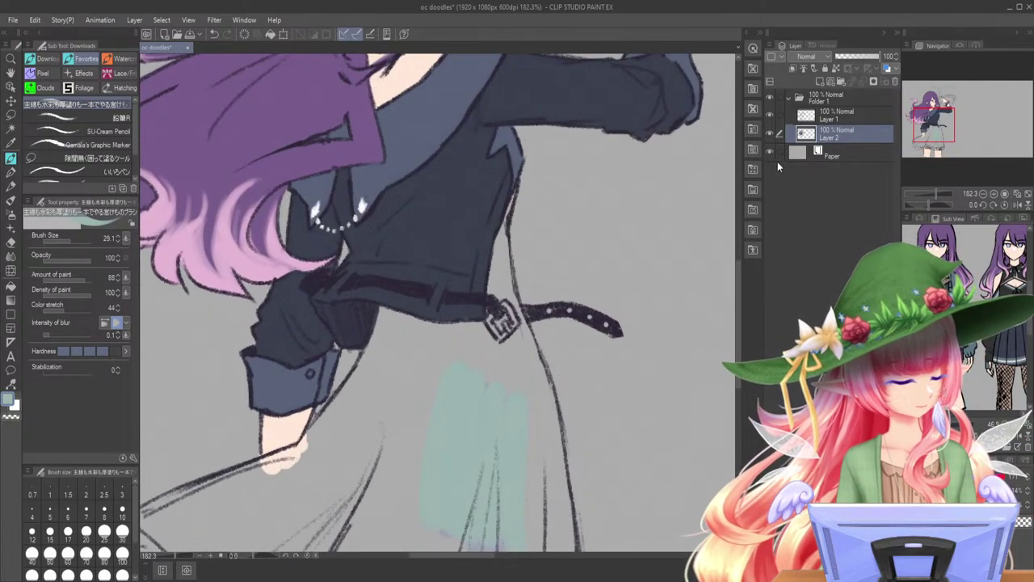
left_click(769, 151)
mouse_move(513, 187)
left_mouse_down()
mouse_move(498, 234)
mouse_move(495, 343)
left_mouse_up()
mouse_move(501, 234)
left_mouse_down()
mouse_move(506, 304)
mouse_move(547, 394)
left_mouse_up()
mouse_move(382, 319)
left_mouse_down()
mouse_move(466, 332)
mouse_move(396, 326)
mouse_move(382, 336)
mouse_move(300, 451)
mouse_move(394, 349)
mouse_move(361, 389)
left_mouse_up()
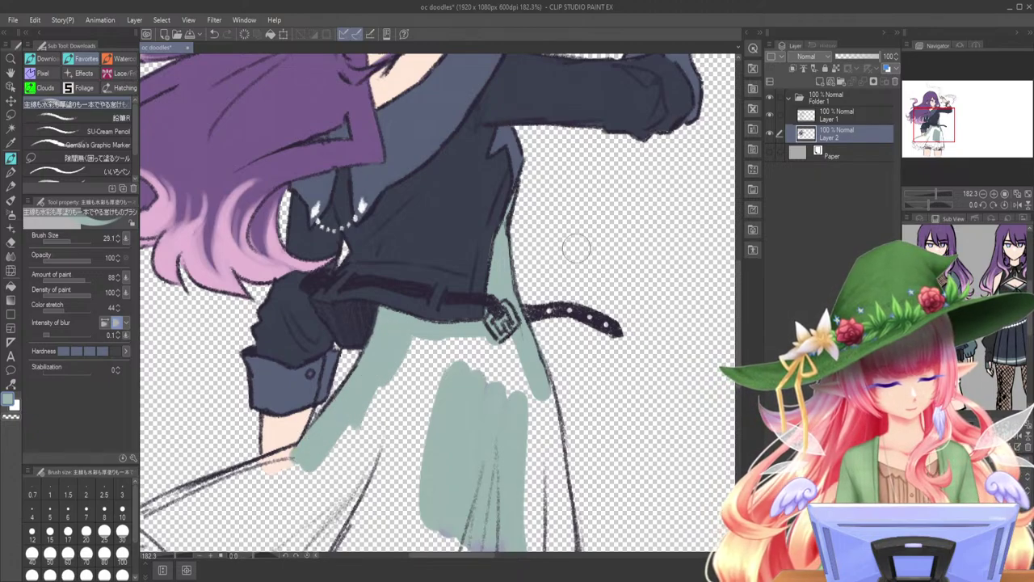
mouse_move(498, 319)
left_mouse_down()
mouse_move(501, 352)
mouse_move(535, 396)
mouse_move(522, 413)
mouse_move(513, 399)
mouse_move(545, 385)
left_mouse_up()
mouse_move(412, 338)
left_mouse_down()
mouse_move(475, 339)
mouse_move(509, 304)
left_mouse_up()
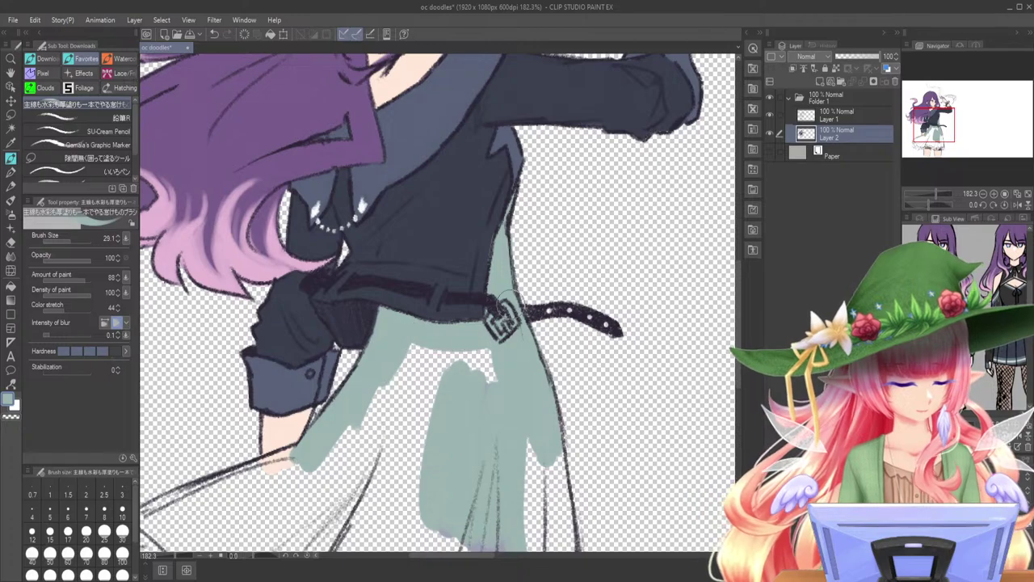
mouse_move(568, 387)
left_mouse_down()
mouse_move(546, 427)
mouse_move(564, 525)
mouse_move(542, 492)
left_mouse_up()
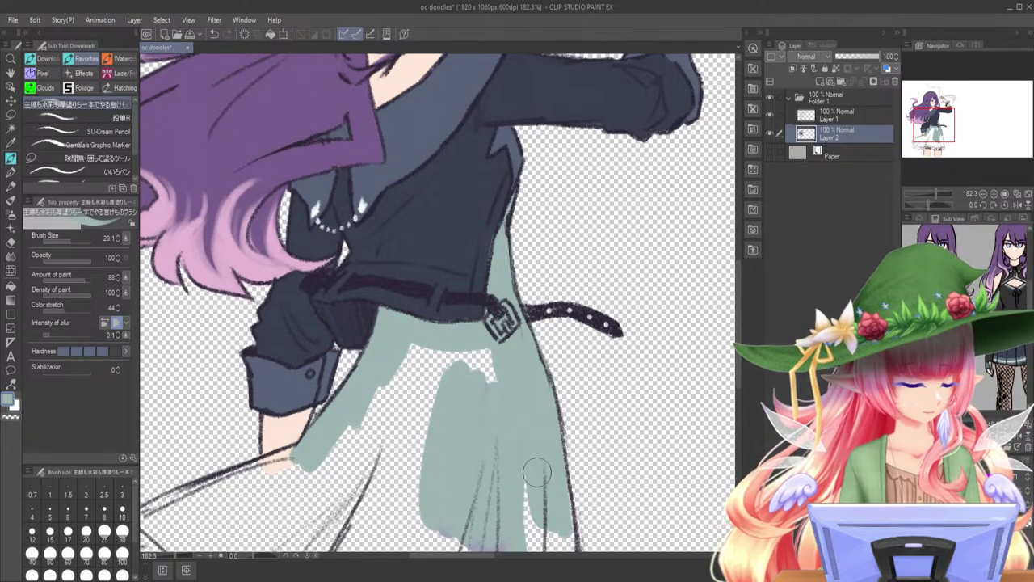
- Paint a sage green border along the skirt's flared back edge, its hem above the ruffle and the lower front edge
mouse_move(271, 475)
left_mouse_down()
mouse_move(396, 372)
mouse_move(468, 333)
left_mouse_up()
mouse_move(332, 384)
left_mouse_down()
mouse_move(400, 449)
mouse_move(435, 473)
left_mouse_up()
mouse_move(404, 359)
left_mouse_down()
mouse_move(366, 361)
mouse_move(485, 317)
left_mouse_up()
mouse_move(368, 384)
left_mouse_down()
mouse_move(444, 466)
mouse_move(483, 474)
mouse_move(477, 400)
mouse_move(460, 480)
mouse_move(485, 471)
mouse_move(531, 405)
mouse_move(496, 463)
mouse_move(527, 437)
mouse_move(501, 441)
mouse_move(492, 460)
mouse_move(585, 445)
mouse_move(552, 442)
mouse_move(625, 464)
mouse_move(640, 480)
mouse_move(625, 483)
mouse_move(649, 485)
mouse_move(583, 440)
mouse_move(634, 491)
left_mouse_up()
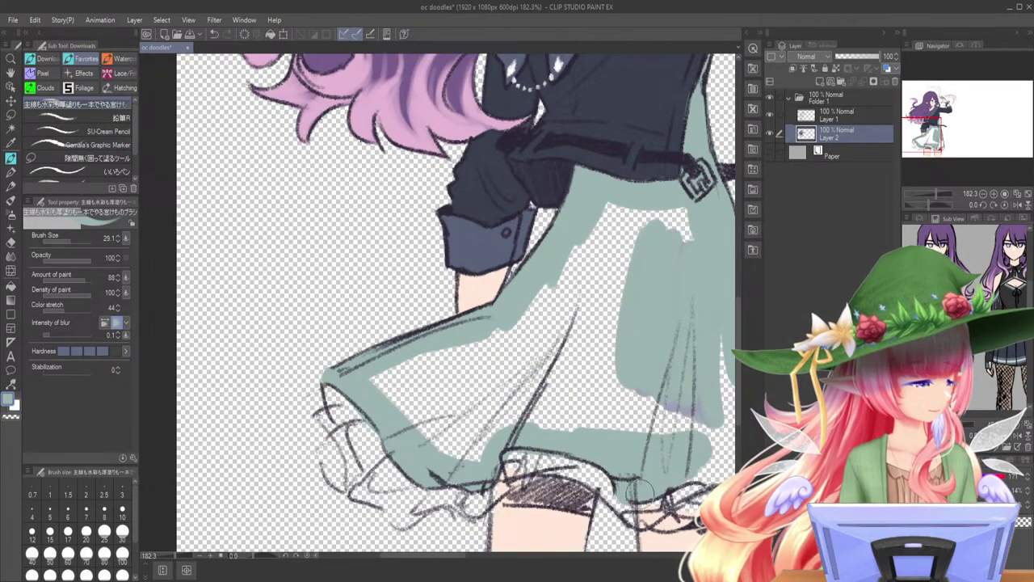
left_click_drag(927, 133, 936, 136)
mouse_move(482, 425)
left_mouse_down()
mouse_move(482, 451)
mouse_move(513, 447)
left_mouse_up()
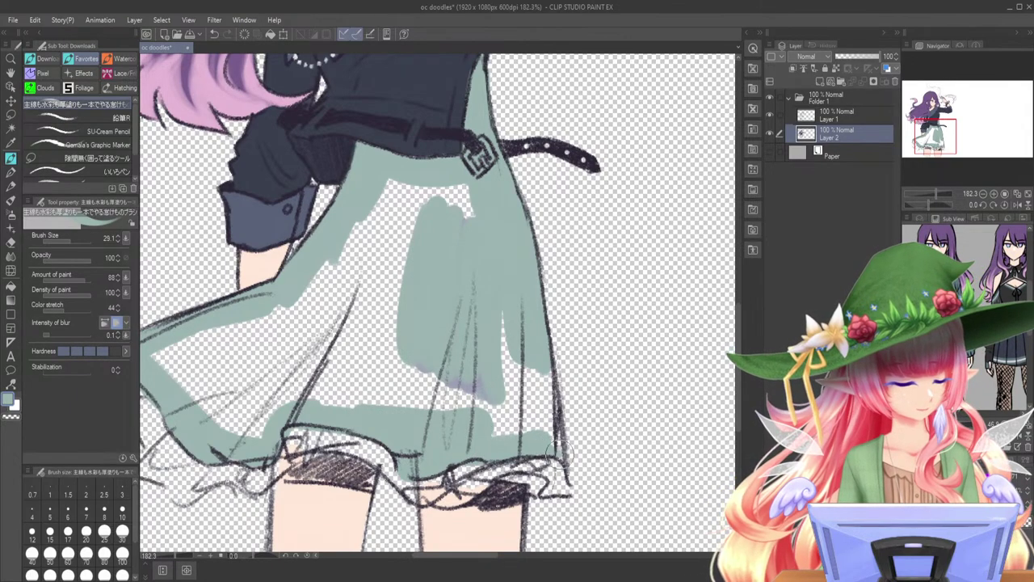
mouse_move(510, 391)
left_mouse_down()
mouse_move(493, 410)
mouse_move(493, 441)
left_mouse_up()
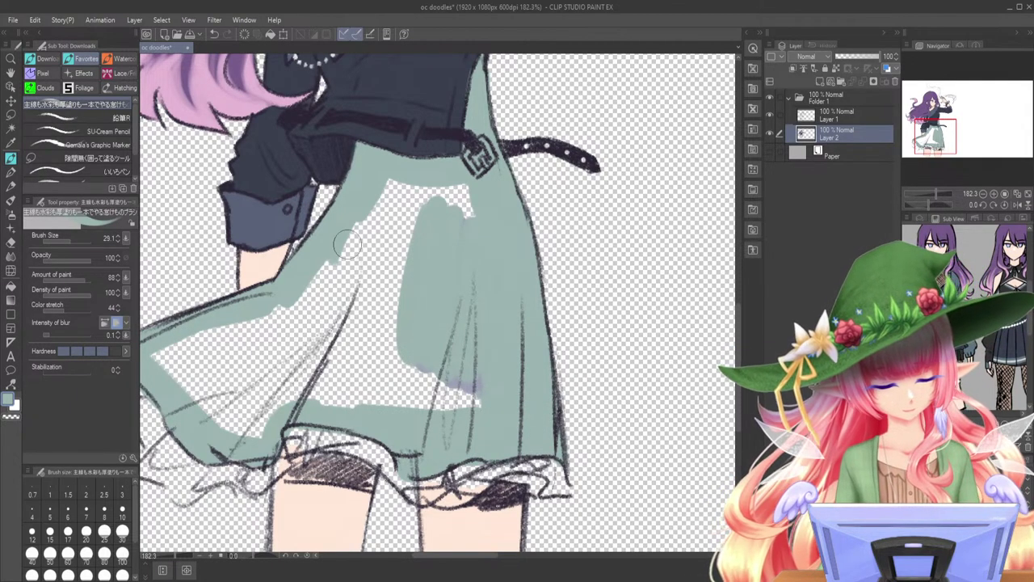
- Lasso the skirt's unpainted interior within the painted border, fill it with sage green and clear the selection
left_click(10, 114)
left_click_drag(936, 193, 932, 194)
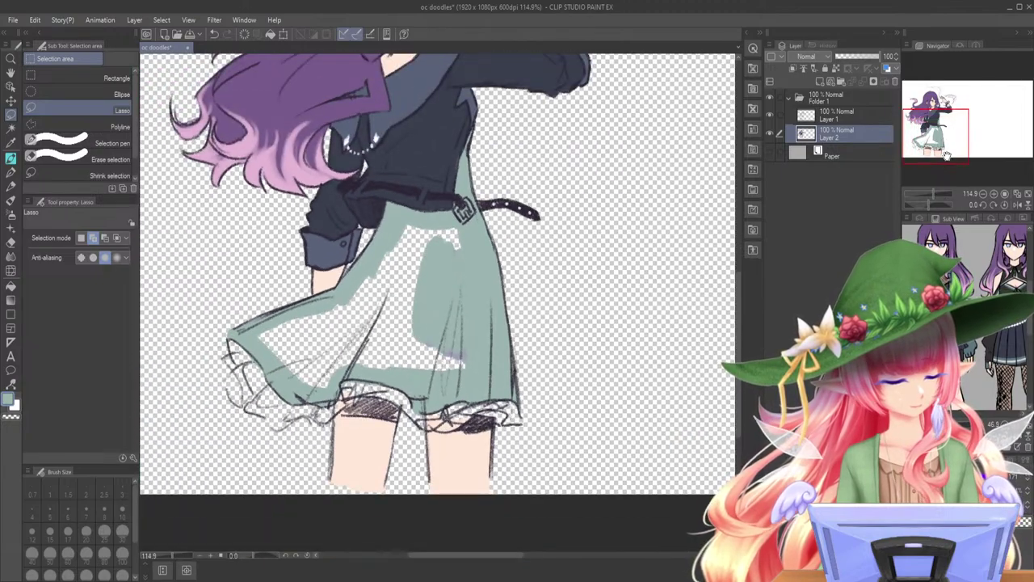
left_click_drag(935, 135, 930, 129)
mouse_move(467, 273)
left_mouse_down()
mouse_move(398, 265)
mouse_move(322, 350)
mouse_move(266, 366)
mouse_move(248, 382)
left_mouse_up()
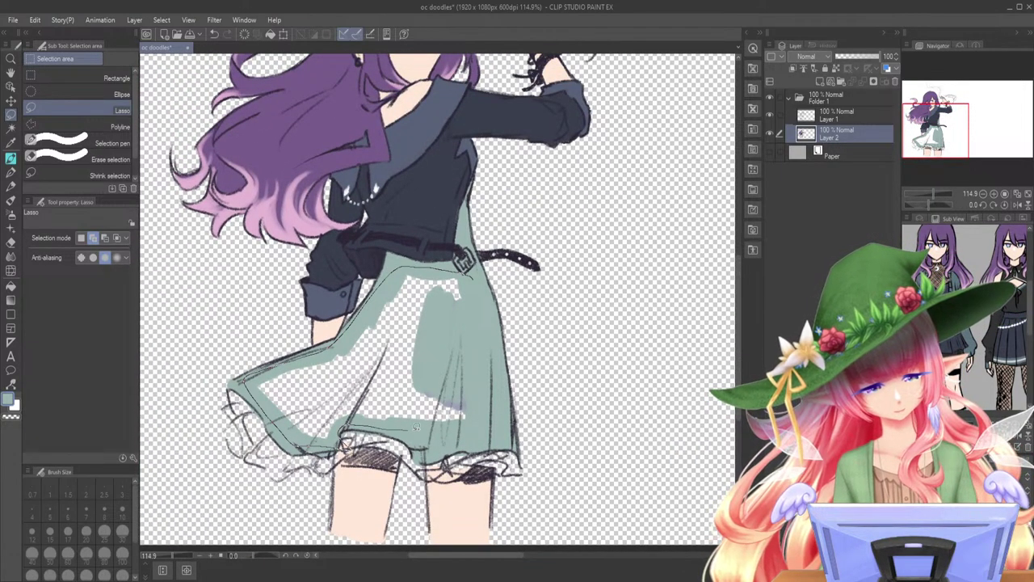
left_click_drag(483, 313, 473, 277)
left_click(440, 469)
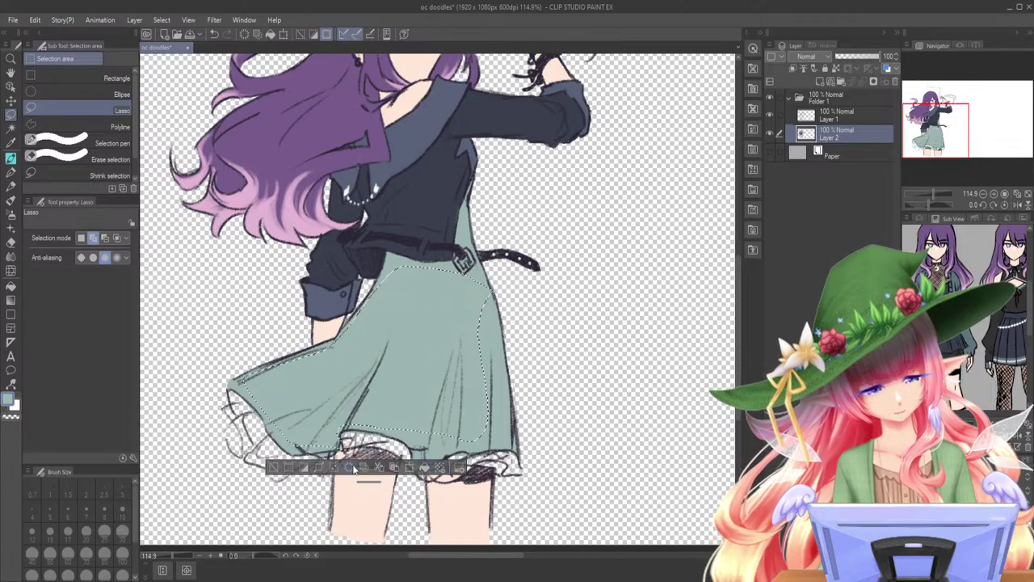
left_click(273, 467)
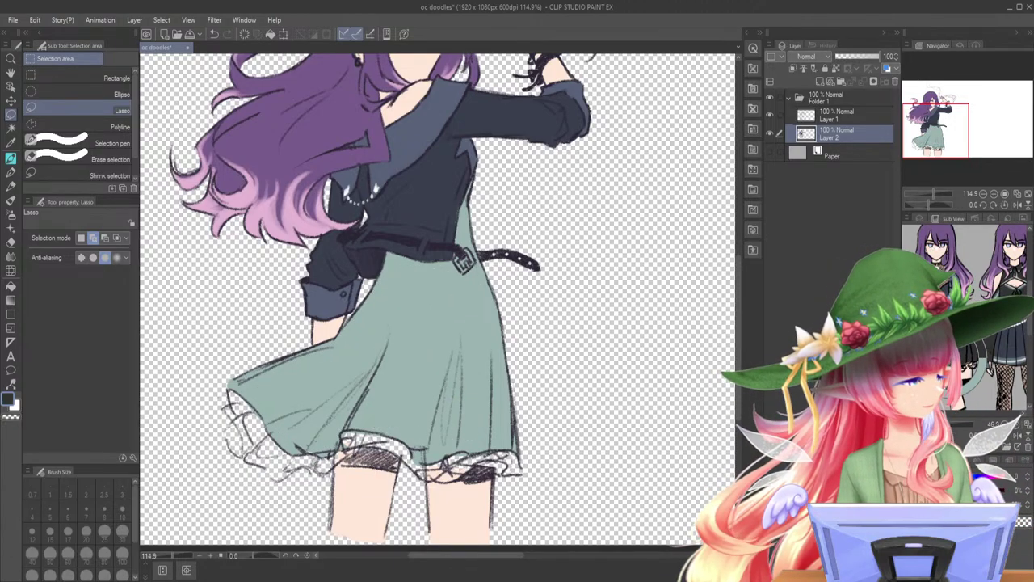
- Paint the whole ruffle under the skirt's hem near-black, from the flared back corner to the front edge
key("b")
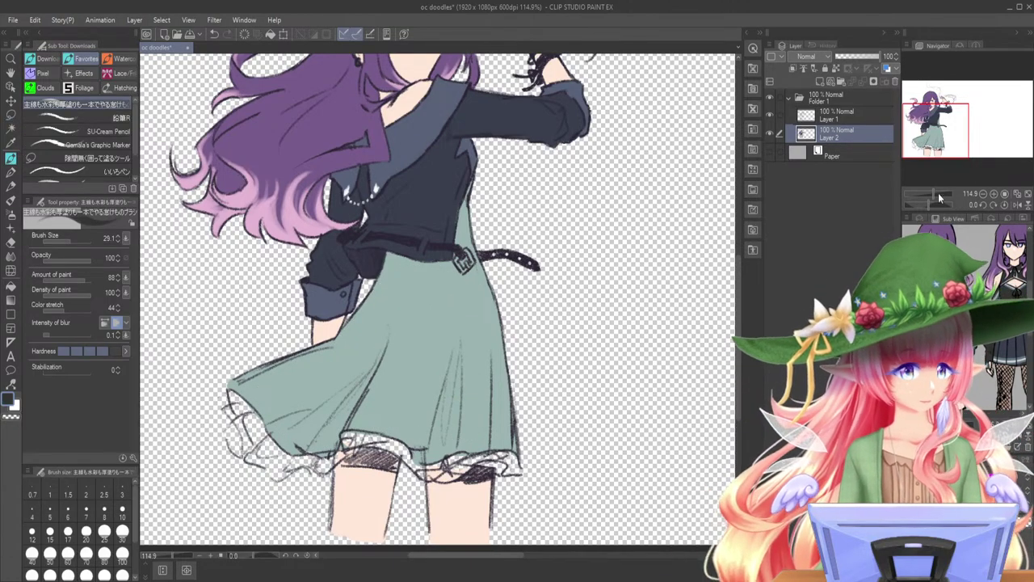
left_click(930, 144)
left_click_drag(934, 194, 936, 195)
mouse_move(180, 264)
left_mouse_down()
mouse_move(223, 326)
mouse_move(174, 287)
mouse_move(202, 323)
mouse_move(184, 307)
mouse_move(177, 356)
mouse_move(234, 343)
mouse_move(247, 323)
mouse_move(210, 368)
mouse_move(235, 361)
mouse_move(250, 400)
mouse_move(271, 389)
mouse_move(258, 355)
mouse_move(311, 354)
mouse_move(271, 367)
mouse_move(319, 379)
mouse_move(258, 396)
mouse_move(327, 375)
mouse_move(319, 373)
mouse_move(387, 331)
mouse_move(299, 392)
mouse_move(275, 392)
mouse_move(309, 385)
left_mouse_up()
mouse_move(179, 308)
left_mouse_down()
mouse_move(208, 377)
mouse_move(264, 381)
mouse_move(292, 407)
mouse_move(391, 328)
mouse_move(396, 378)
mouse_move(336, 374)
mouse_move(434, 379)
mouse_move(432, 367)
mouse_move(380, 359)
mouse_move(400, 340)
mouse_move(368, 325)
mouse_move(448, 350)
mouse_move(451, 321)
mouse_move(455, 366)
mouse_move(439, 340)
mouse_move(482, 388)
mouse_move(503, 390)
mouse_move(503, 379)
mouse_move(547, 364)
mouse_move(538, 366)
mouse_move(625, 368)
mouse_move(536, 380)
mouse_move(554, 378)
mouse_move(525, 396)
mouse_move(613, 372)
mouse_move(601, 384)
mouse_move(617, 387)
mouse_move(631, 380)
mouse_move(629, 350)
mouse_move(570, 395)
mouse_move(627, 393)
mouse_move(561, 394)
left_mouse_up()
mouse_move(467, 380)
left_mouse_down()
mouse_move(533, 392)
mouse_move(461, 391)
mouse_move(438, 357)
mouse_move(392, 357)
mouse_move(327, 378)
mouse_move(310, 399)
mouse_move(415, 345)
mouse_move(469, 374)
mouse_move(463, 382)
mouse_move(482, 396)
mouse_move(533, 401)
mouse_move(593, 386)
mouse_move(453, 391)
mouse_move(496, 406)
mouse_move(552, 396)
mouse_move(486, 405)
mouse_move(523, 414)
mouse_move(581, 389)
mouse_move(614, 396)
left_mouse_up()
mouse_move(175, 308)
left_mouse_down()
mouse_move(198, 368)
mouse_move(234, 390)
mouse_move(284, 395)
left_mouse_up()
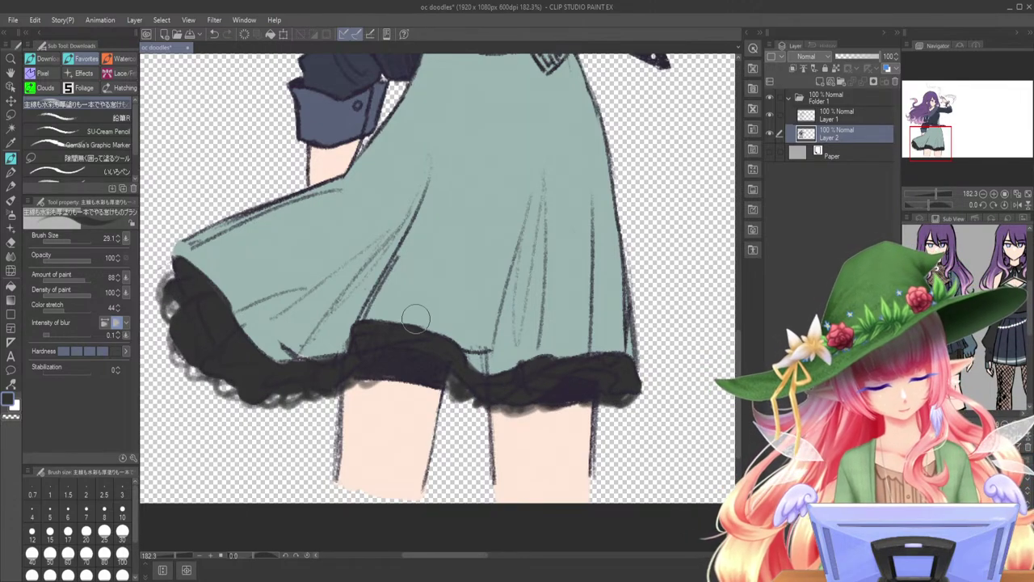
mouse_move(580, 404)
left_mouse_down()
mouse_move(638, 396)
mouse_move(525, 408)
mouse_move(485, 397)
mouse_move(419, 354)
mouse_move(347, 388)
mouse_move(361, 363)
left_mouse_up()
- Tidy the ruffle's outer edge at the back and above the front leg, covering the loose sketch loops
left_click_drag(937, 194, 930, 194)
left_click_drag(949, 147, 950, 134)
left_click_drag(929, 188, 933, 185)
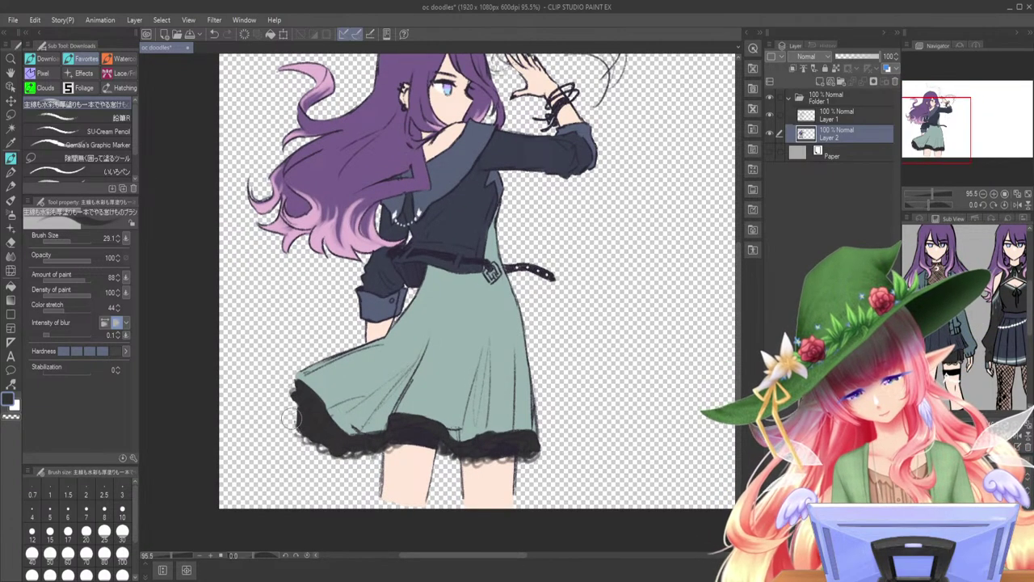
left_click_drag(326, 456, 370, 458)
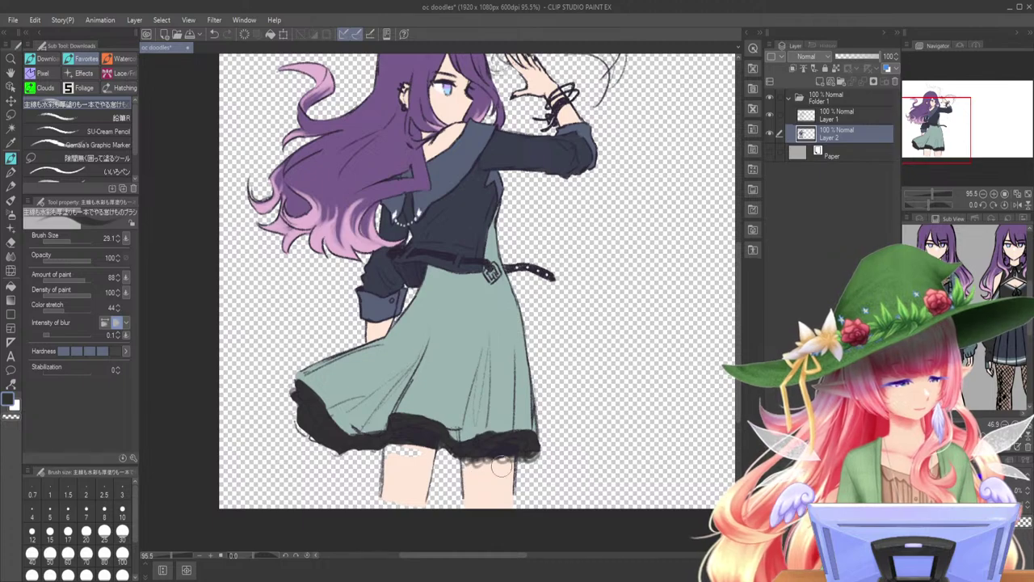
left_click_drag(932, 194, 934, 193)
left_click_drag(932, 131, 930, 139)
mouse_move(278, 378)
left_mouse_down()
mouse_move(274, 390)
mouse_move(295, 405)
left_mouse_up()
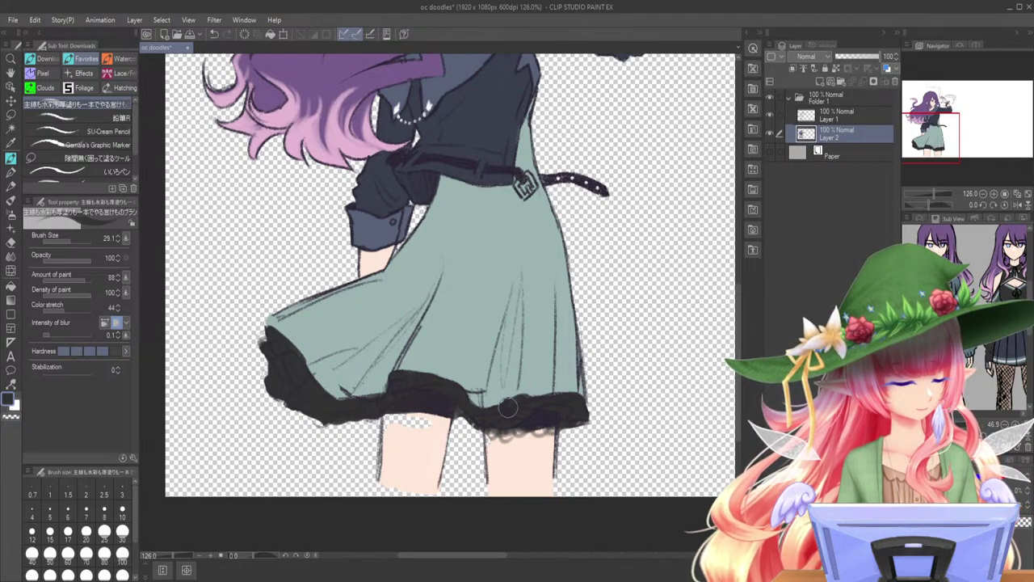
left_click_drag(485, 428, 570, 418)
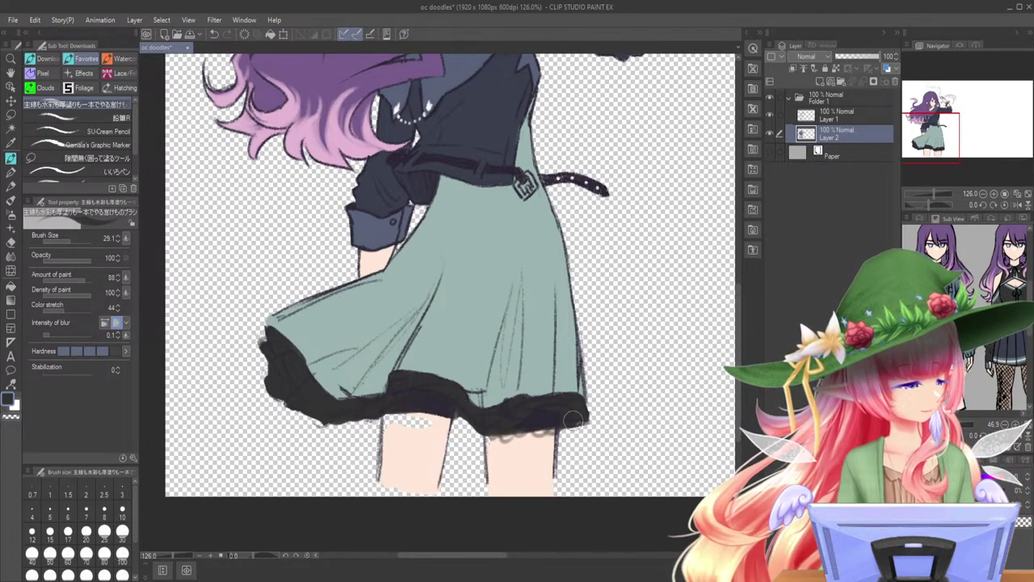
- Fill the gaps at the top of both thighs with skin color up to the ruffle, and return to the near-black color
key("x")
left_click_drag(504, 439, 550, 434)
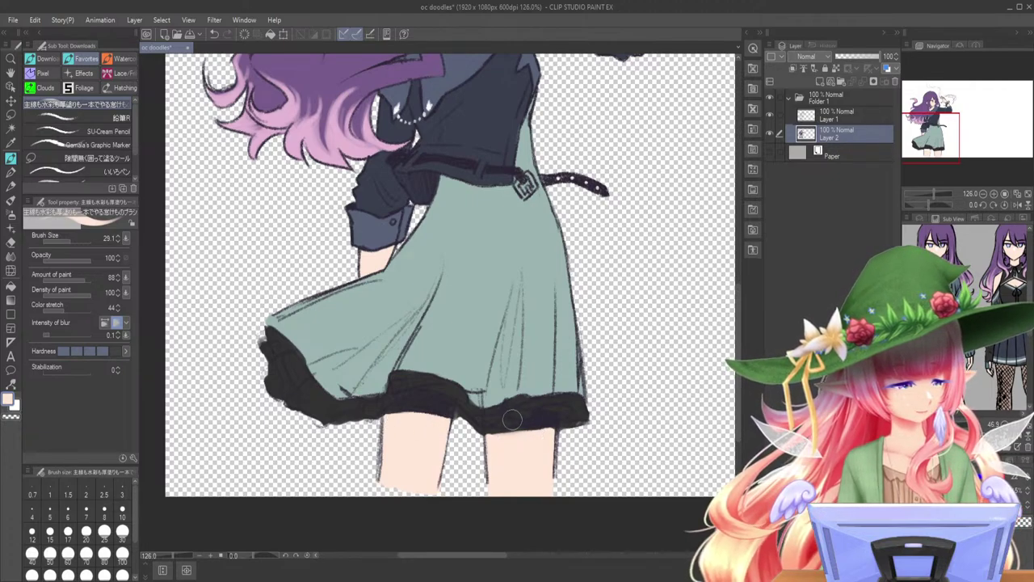
key("x")
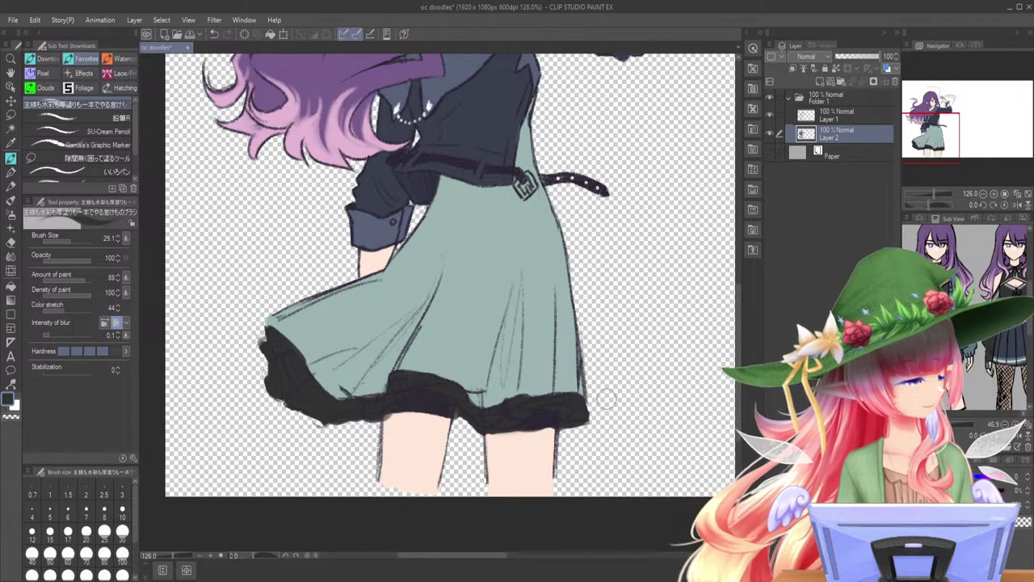
- Sample a dark navy from the drawing and repaint the ruffle with it along its full length
left_click_drag(493, 202, 477, 425)
left_click(450, 159, "alt")
scroll(485, 154, "down", 5)
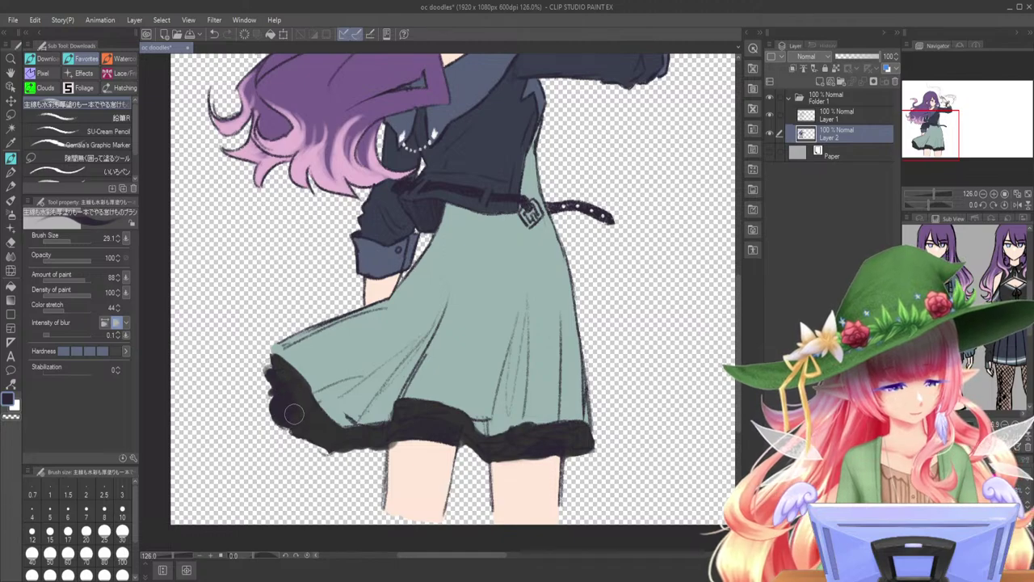
left_click_drag(294, 428, 363, 440)
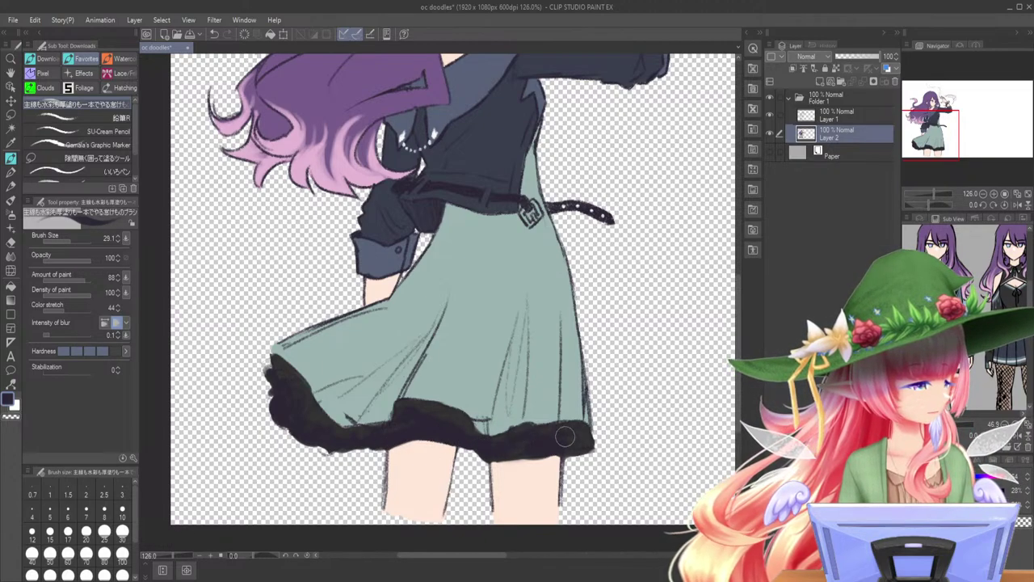
- Add a layer clipped to the flat colors and draw a size 5 pencil line along the skirt's hem, just above the ruffle
left_click_drag(931, 146, 937, 142)
left_click(791, 69)
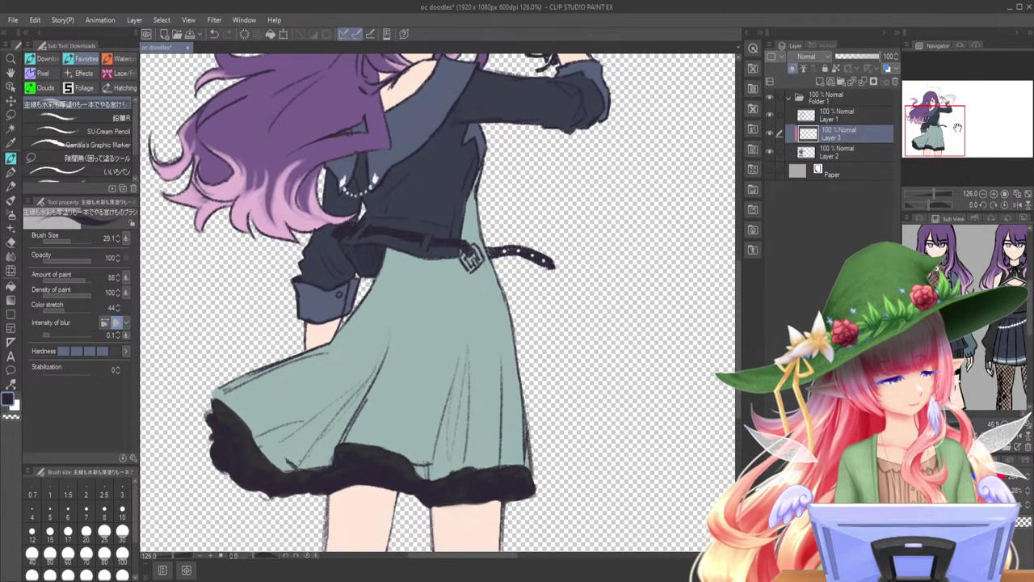
left_click(932, 139)
left_click_drag(930, 193, 937, 194)
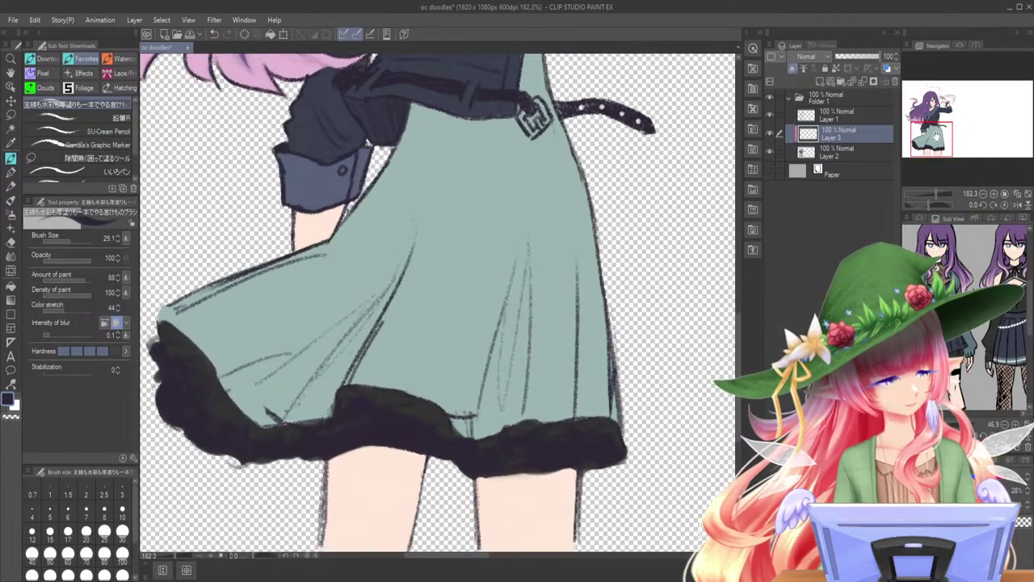
left_click_drag(936, 136, 936, 138)
left_click(113, 119)
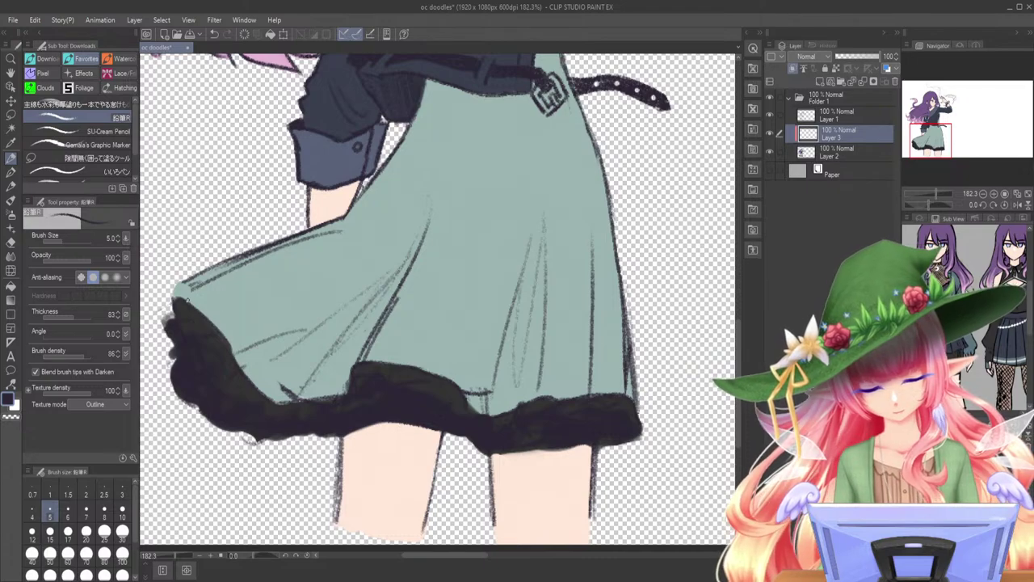
left_click_drag(181, 288, 224, 317)
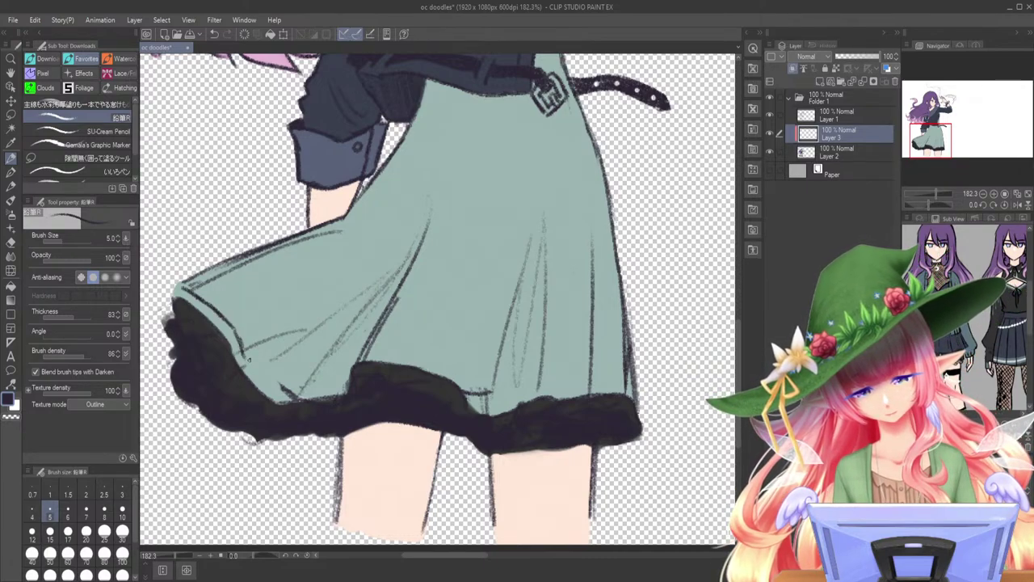
left_click_drag(279, 386, 343, 391)
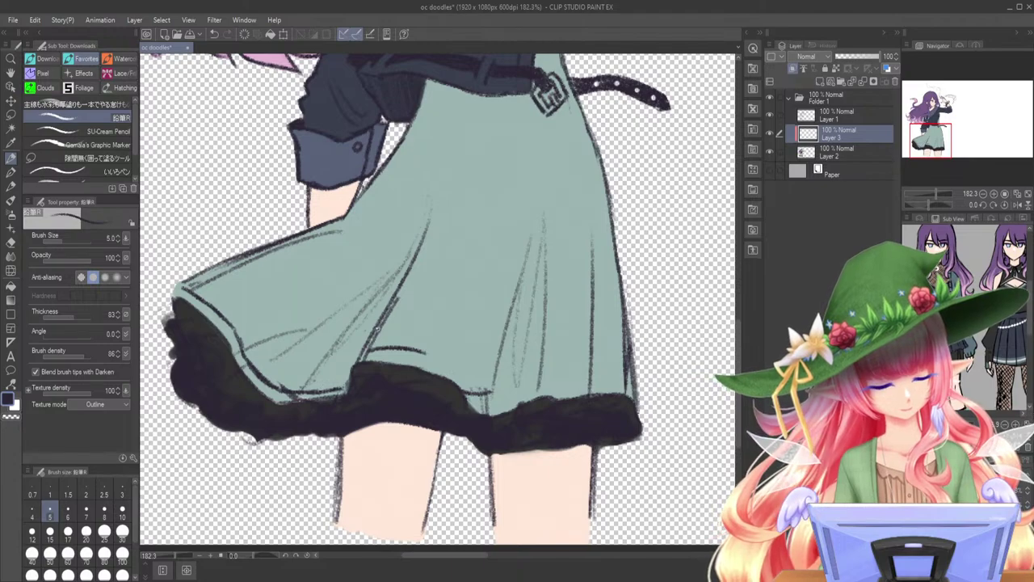
mouse_move(425, 353)
left_mouse_down()
mouse_move(499, 401)
mouse_move(575, 382)
mouse_move(600, 383)
mouse_move(612, 400)
mouse_move(635, 389)
left_mouse_up()
- Draw a lace trim of small pointed scallops above the hem line all around the skirt, and double it with an overlapping row
key("ctrl+z")
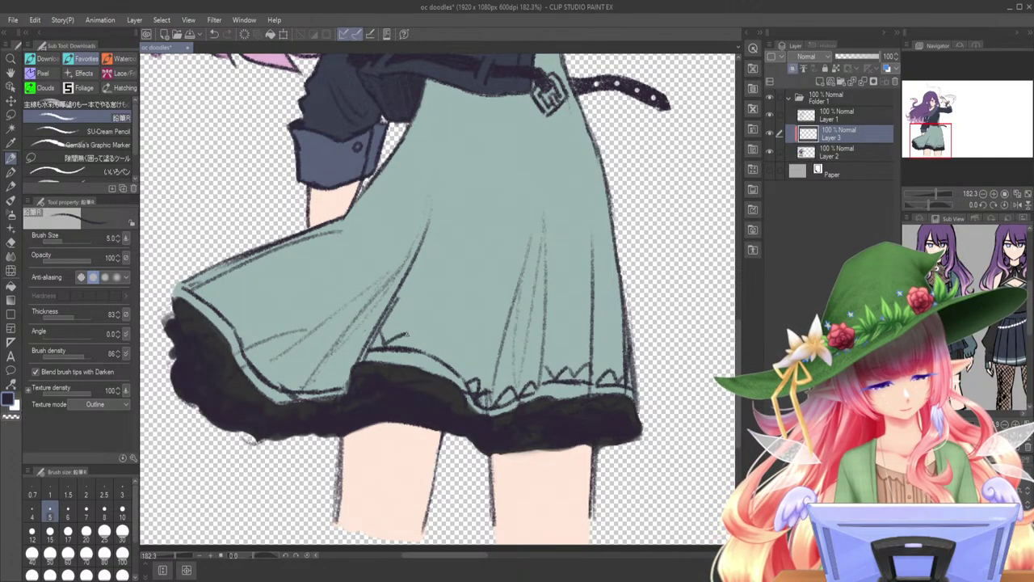
key("ctrl+z")
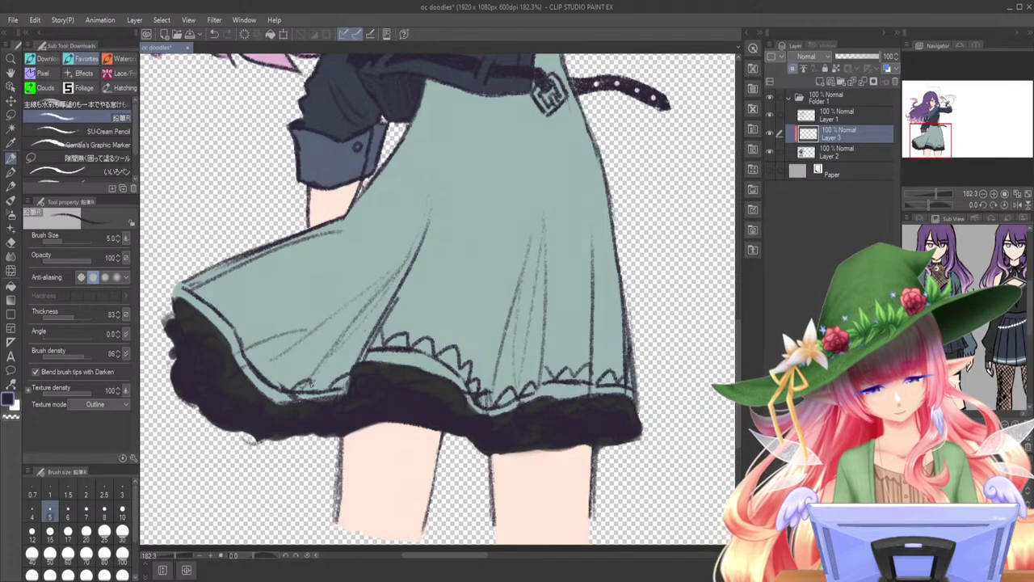
left_click_drag(236, 305, 257, 344)
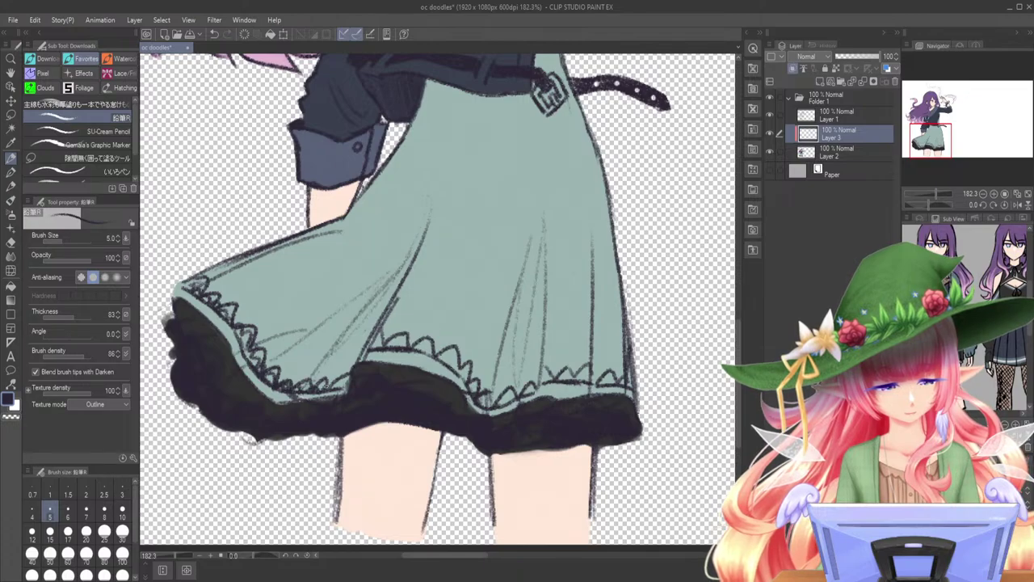
left_click_drag(416, 345, 457, 361)
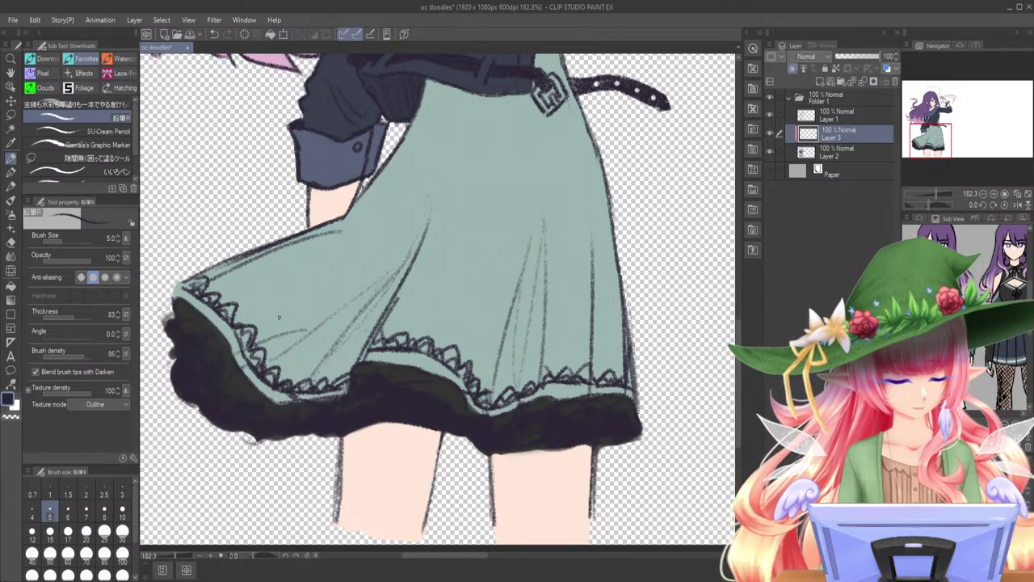
mouse_move(327, 229)
left_mouse_down()
mouse_move(256, 289)
mouse_move(427, 225)
mouse_move(329, 327)
mouse_move(482, 228)
left_mouse_up()
key("ctrl+z")
key("ctrl+z")
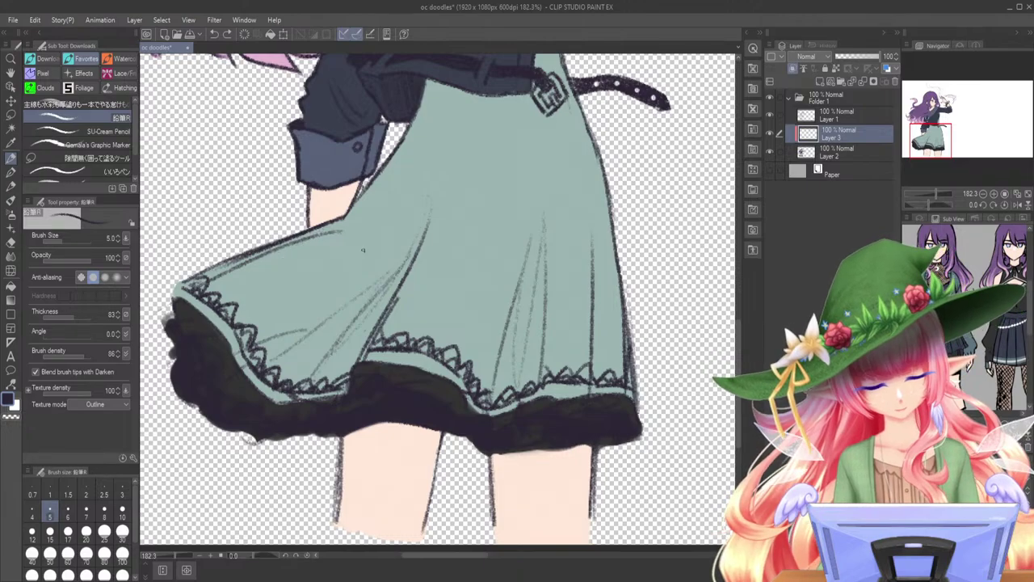
- Draw a row of large pointed scallops above the small lace trim all the way around the skirt
mouse_move(256, 255)
left_mouse_down()
mouse_move(233, 285)
mouse_move(286, 306)
left_mouse_up()
key("ctrl+z")
mouse_move(254, 255)
left_mouse_down()
mouse_move(227, 285)
mouse_move(279, 285)
mouse_move(270, 283)
left_mouse_up()
key("ctrl+z")
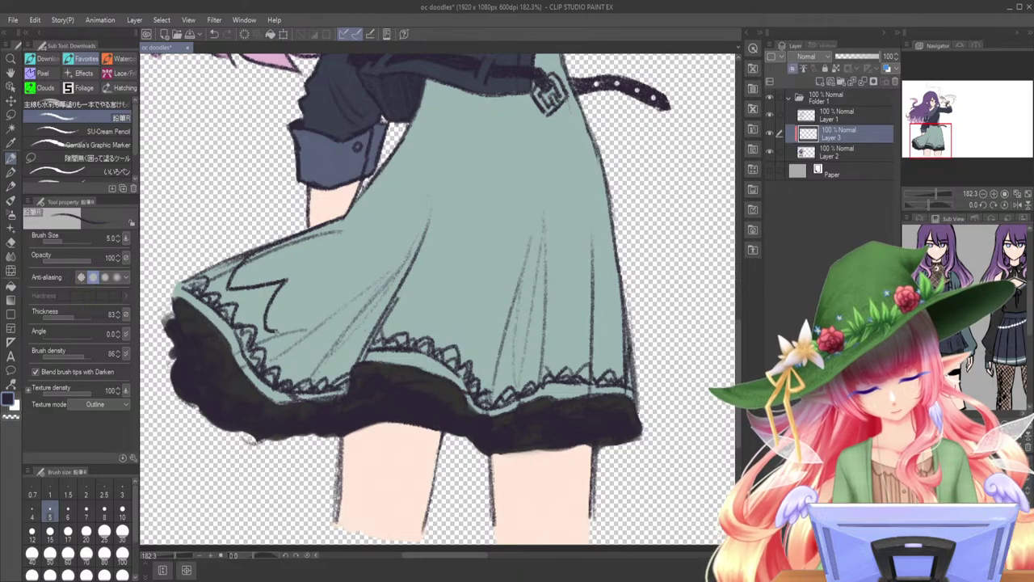
left_click_drag(271, 330, 317, 330)
left_click_drag(305, 368, 362, 338)
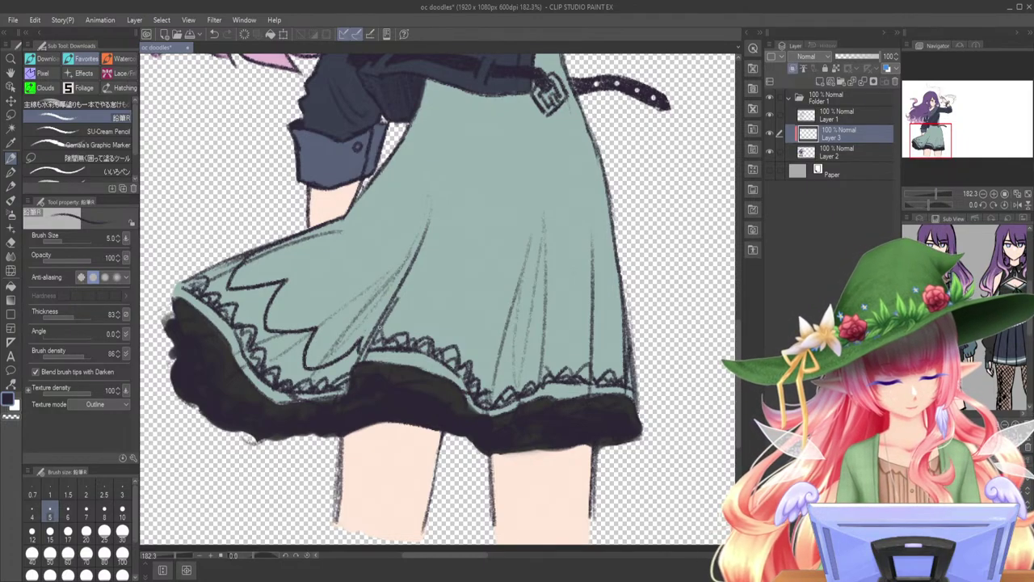
mouse_move(435, 326)
left_mouse_down()
mouse_move(481, 294)
mouse_move(484, 364)
mouse_move(503, 353)
mouse_move(523, 373)
left_mouse_up()
mouse_move(536, 326)
left_mouse_down()
mouse_move(560, 369)
mouse_move(618, 320)
left_mouse_up()
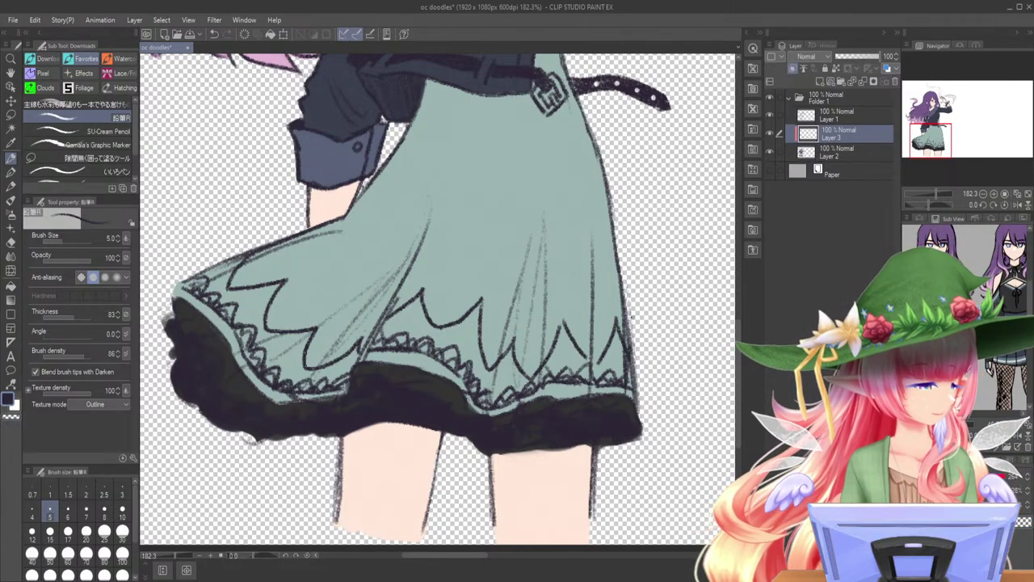
- Double the large scallops with a second line just below the first along the whole skirt
mouse_move(386, 327)
left_mouse_down()
mouse_move(418, 304)
mouse_move(477, 315)
mouse_move(483, 372)
mouse_move(529, 358)
mouse_move(565, 330)
mouse_move(588, 369)
left_mouse_up()
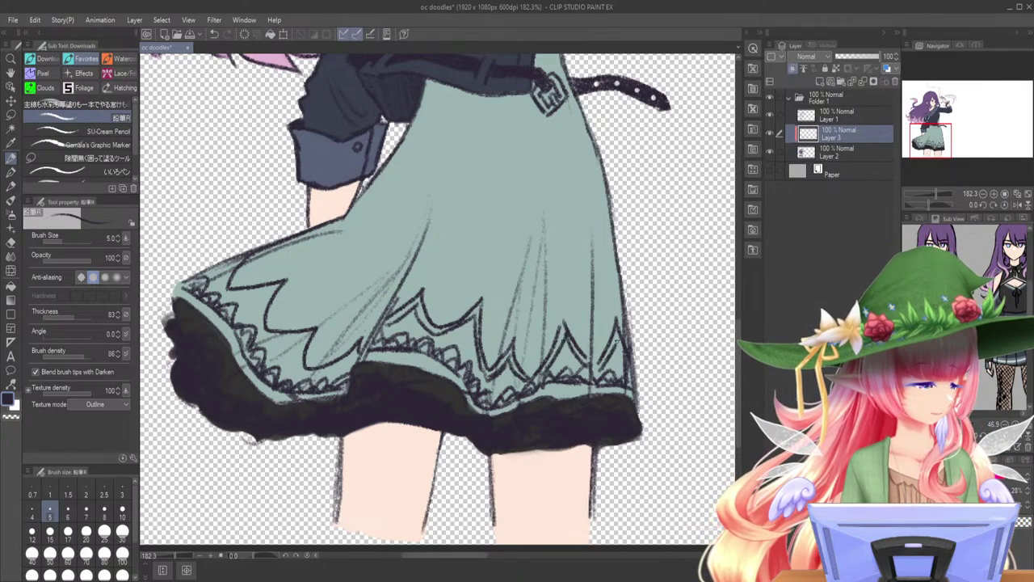
left_click_drag(357, 352, 301, 372)
left_click_drag(308, 339, 300, 374)
mouse_move(260, 331)
left_mouse_down()
mouse_move(298, 340)
mouse_move(257, 294)
mouse_move(221, 299)
mouse_move(234, 259)
left_mouse_up()
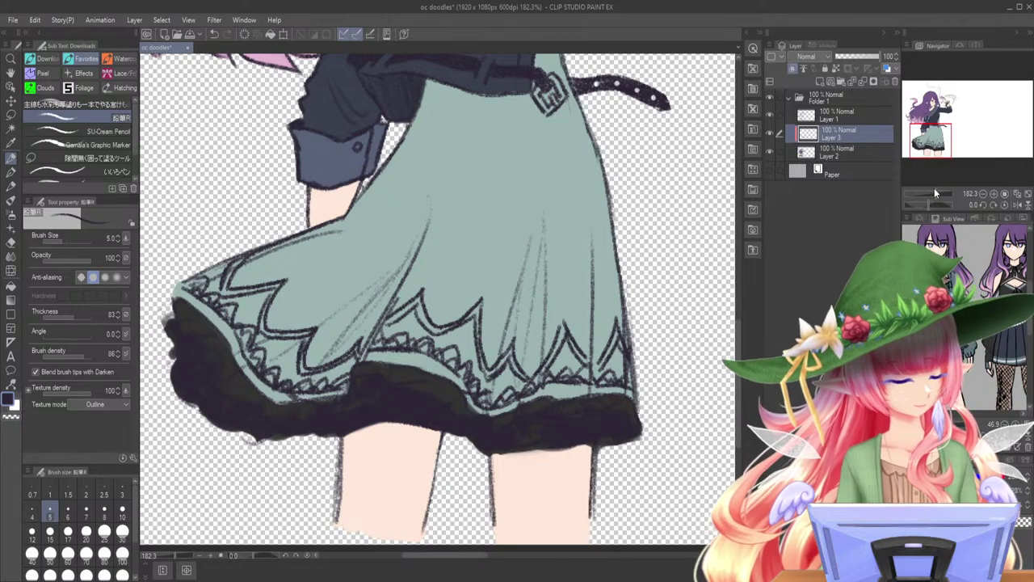
- Switch to the all-in-one paint brush and add a clipped Multiply layer above the lace layer, with purple as the shading color
left_click_drag(932, 190, 930, 191)
left_click_drag(939, 154, 946, 138)
left_click(871, 150)
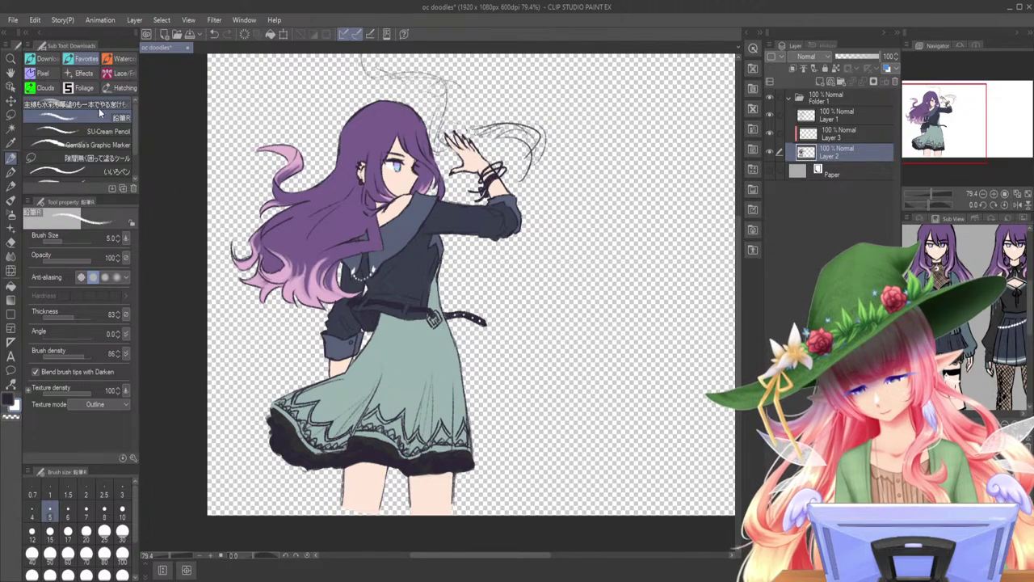
left_click(77, 104)
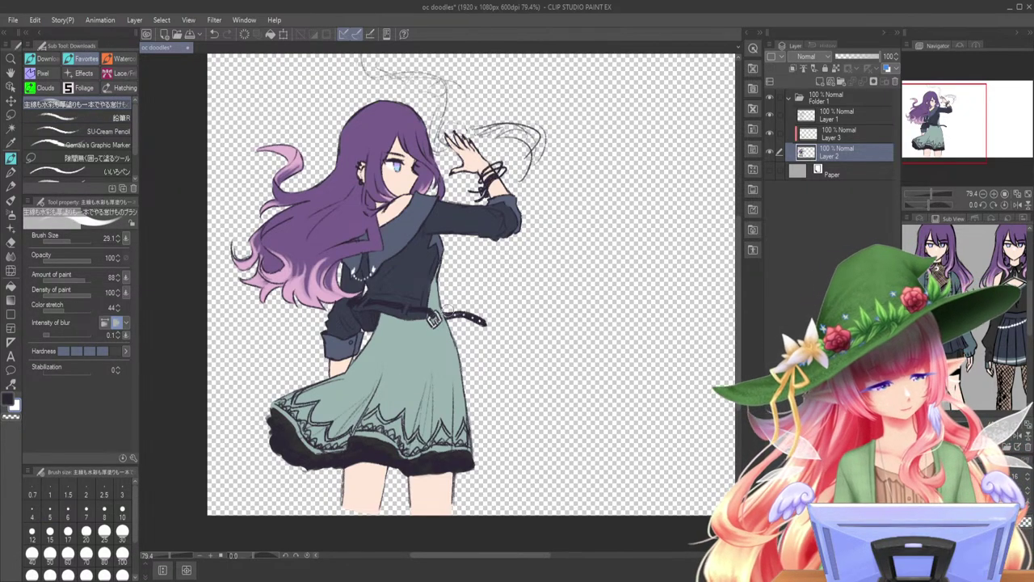
left_click_drag(951, 113, 950, 109)
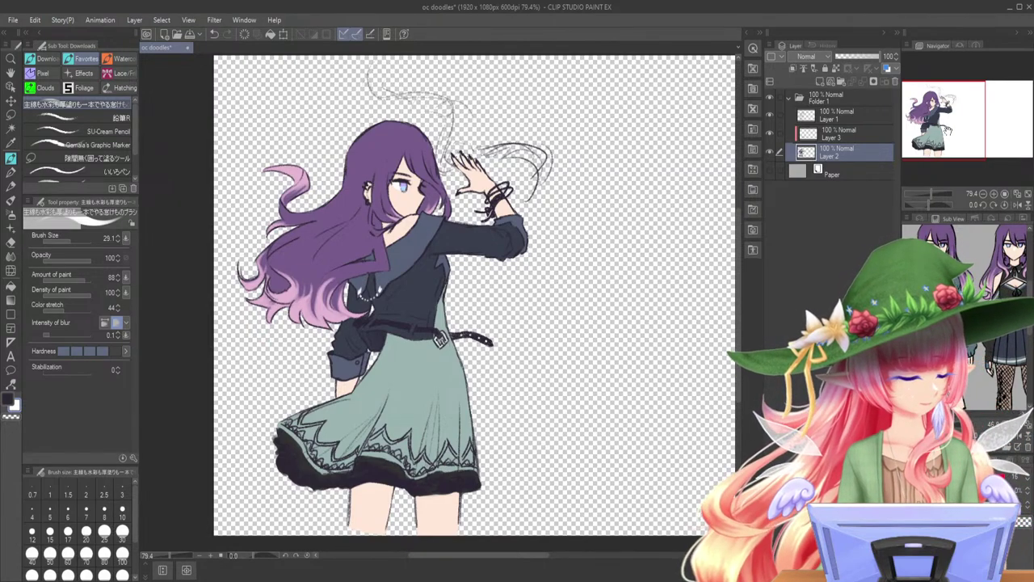
left_click(838, 133)
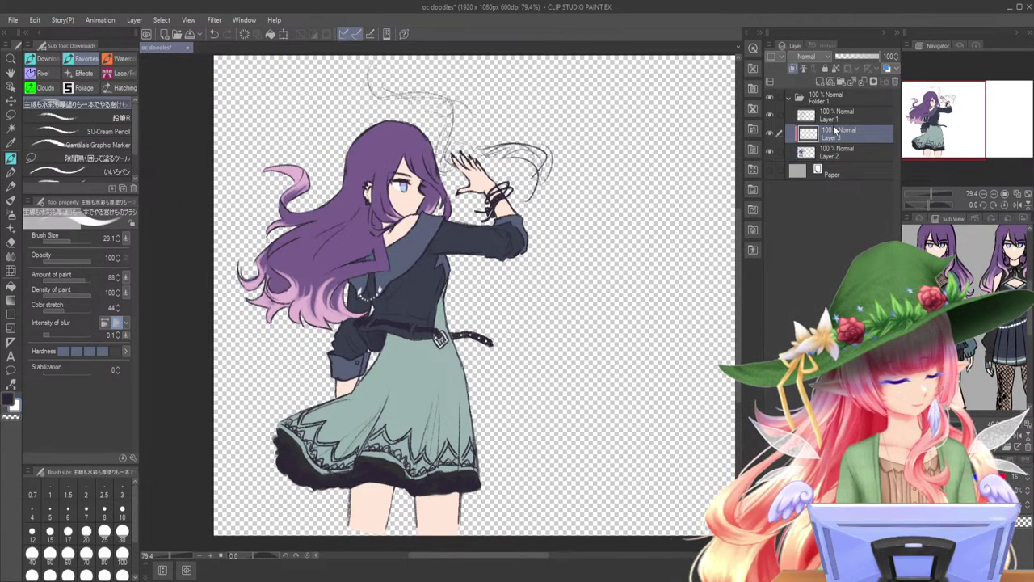
left_click(820, 82)
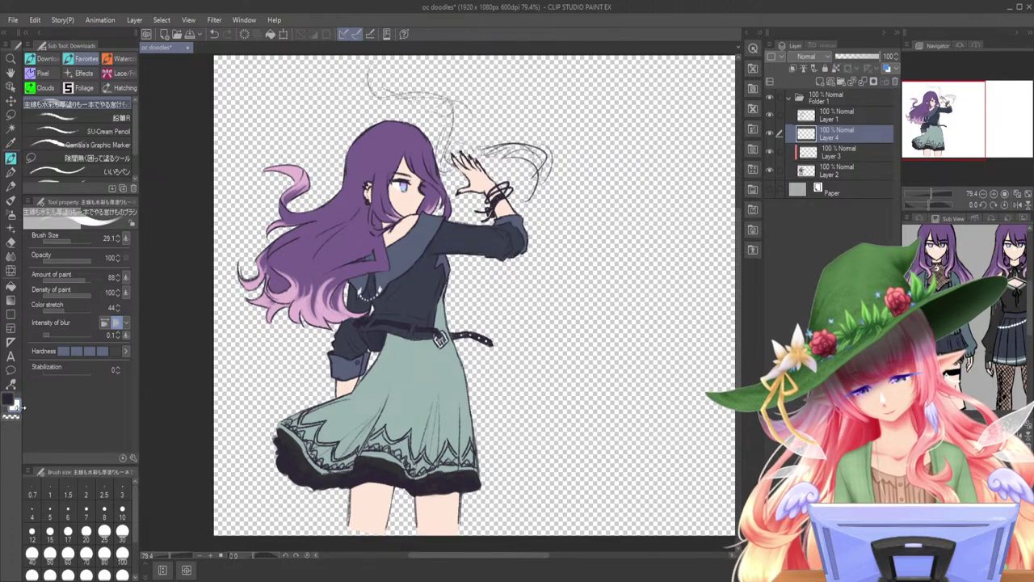
left_click(348, 276, "alt")
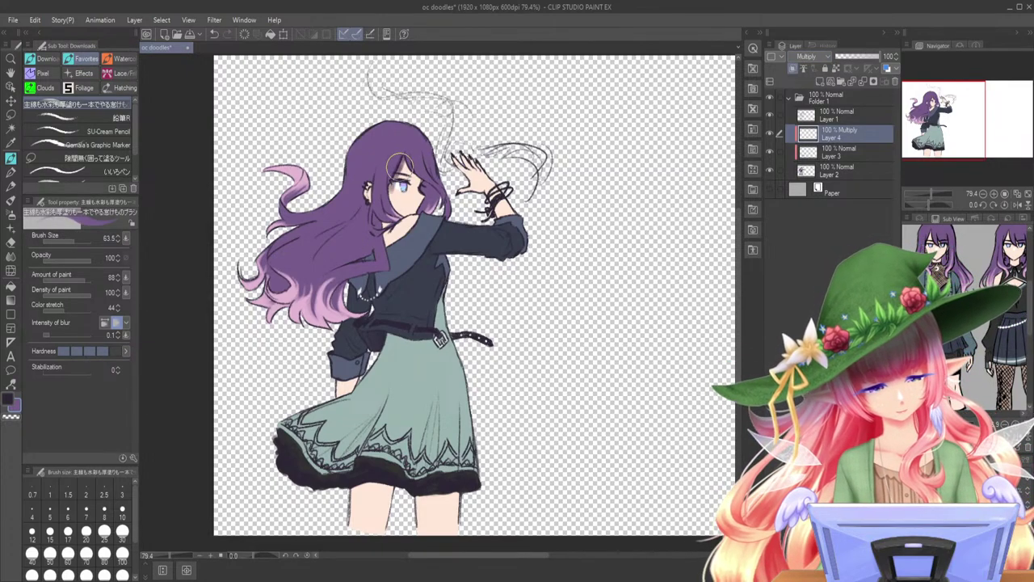
- Lower the Multiply layer's opacity to 59% and shade the hair and the back of the top in purple at brush size 40.7
left_click_drag(862, 57, 871, 58)
left_click_drag(73, 239, 67, 239)
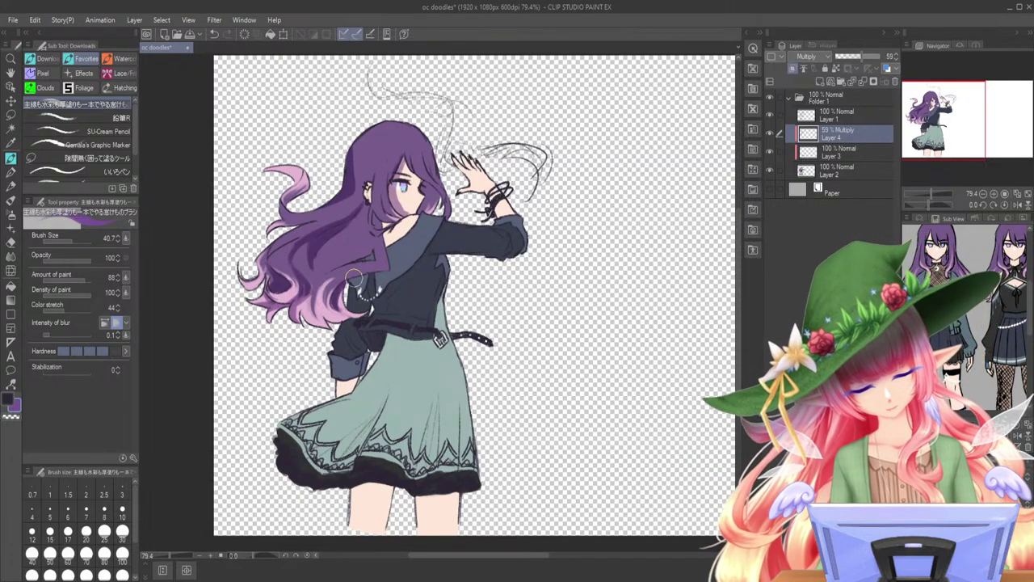
left_click_drag(403, 283, 378, 309)
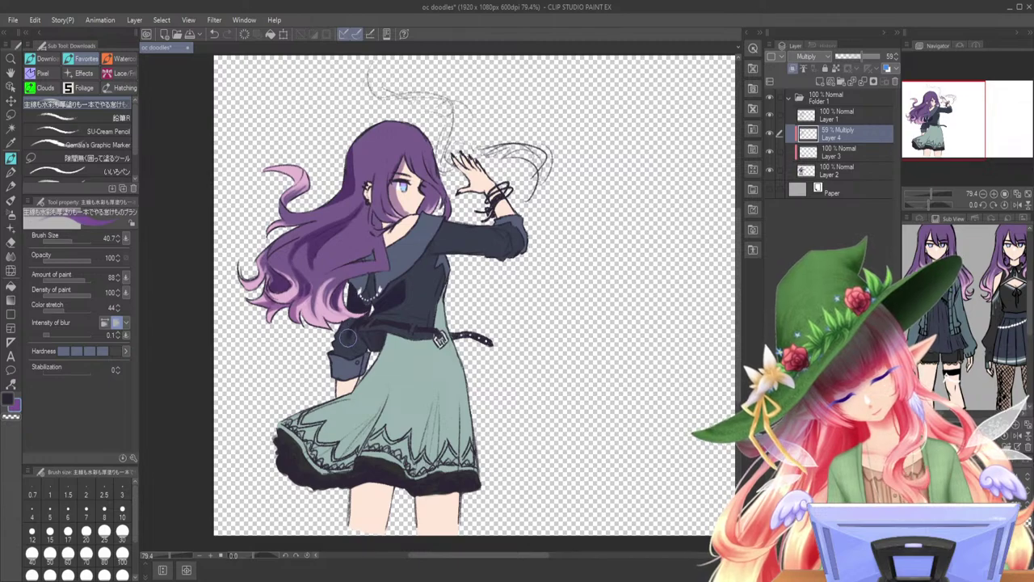
- Paint purple shadows on the lowered sleeve, the skirt and its folds, the ruffle and the upper thighs
mouse_move(349, 326)
left_mouse_down()
mouse_move(333, 361)
mouse_move(340, 395)
mouse_move(281, 426)
left_mouse_up()
mouse_move(369, 424)
left_mouse_down()
mouse_move(384, 396)
mouse_move(366, 429)
mouse_move(387, 371)
mouse_move(359, 422)
mouse_move(395, 366)
mouse_move(369, 409)
mouse_move(316, 420)
mouse_move(368, 392)
mouse_move(352, 399)
mouse_move(392, 343)
mouse_move(363, 385)
mouse_move(364, 331)
mouse_move(391, 341)
mouse_move(373, 393)
mouse_move(394, 354)
mouse_move(387, 337)
mouse_move(425, 343)
mouse_move(398, 363)
mouse_move(377, 406)
mouse_move(425, 334)
mouse_move(401, 391)
mouse_move(361, 449)
left_mouse_up()
mouse_move(405, 397)
left_mouse_down()
mouse_move(427, 348)
mouse_move(411, 376)
mouse_move(413, 466)
left_mouse_up()
mouse_move(434, 375)
left_mouse_down()
mouse_move(419, 467)
mouse_move(436, 467)
mouse_move(460, 379)
left_mouse_up()
mouse_move(414, 473)
left_mouse_down()
mouse_move(364, 509)
mouse_move(356, 501)
mouse_move(450, 498)
mouse_move(431, 489)
mouse_move(444, 509)
mouse_move(359, 469)
mouse_move(303, 473)
mouse_move(292, 443)
mouse_move(317, 480)
mouse_move(389, 468)
mouse_move(415, 485)
mouse_move(480, 471)
mouse_move(502, 450)
left_mouse_up()
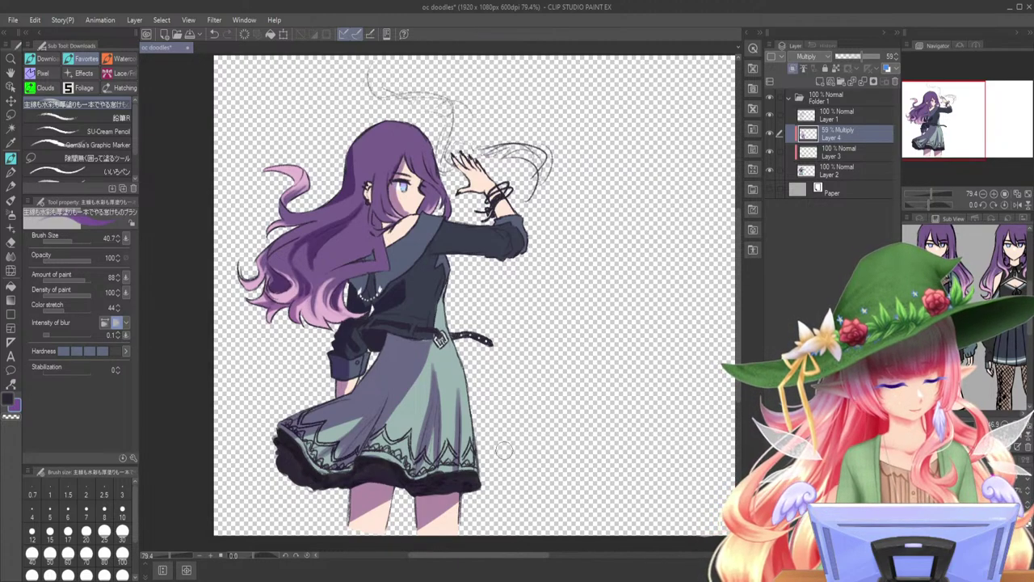
left_click_drag(428, 369, 361, 460)
left_click_drag(426, 349, 428, 364)
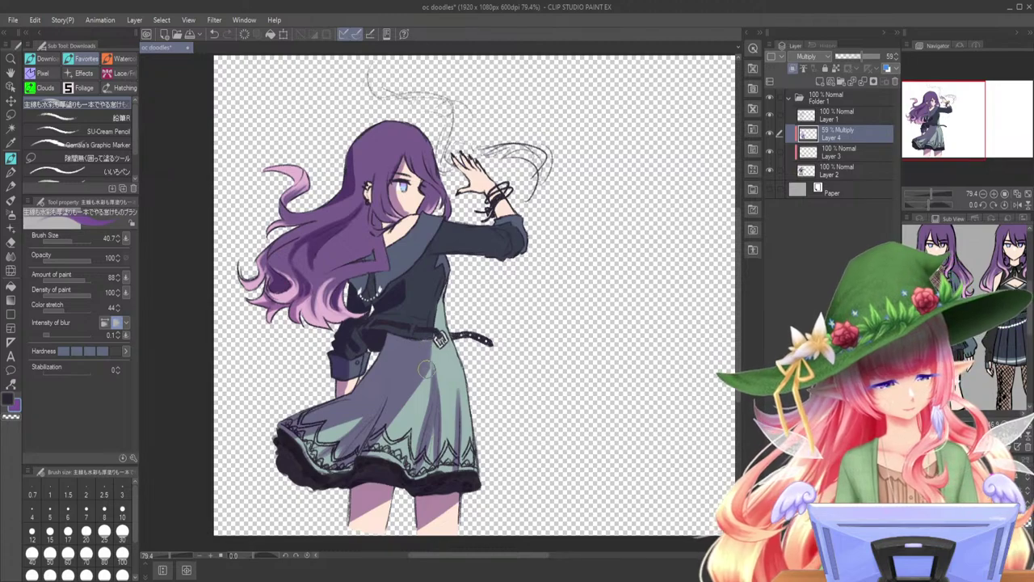
mouse_move(442, 303)
left_mouse_down()
mouse_move(435, 328)
mouse_move(437, 317)
left_mouse_up()
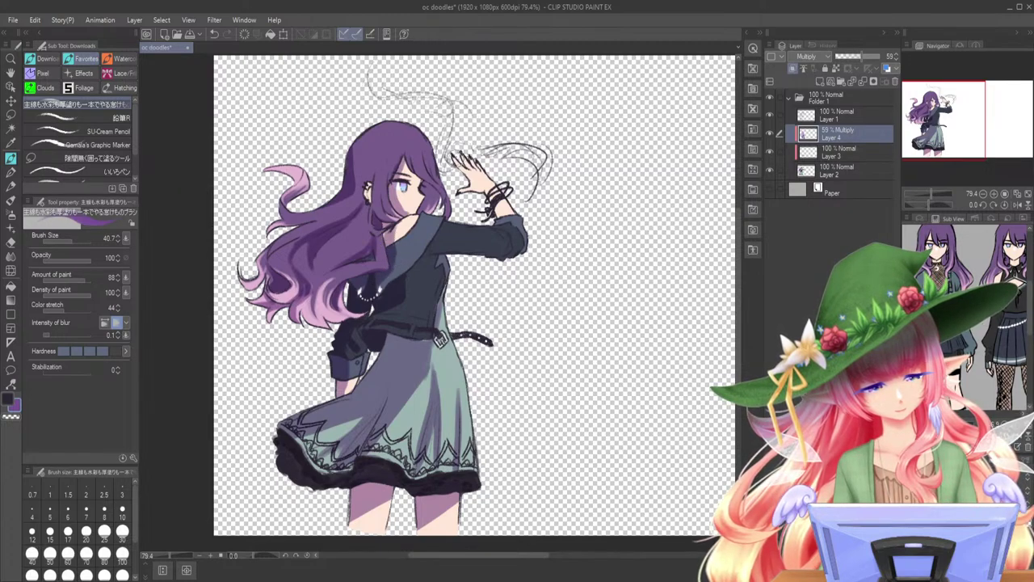
- Shade the wide collar, the raised sleeve, the face and the flying hair curl with the same purple
left_click_drag(424, 240, 392, 272)
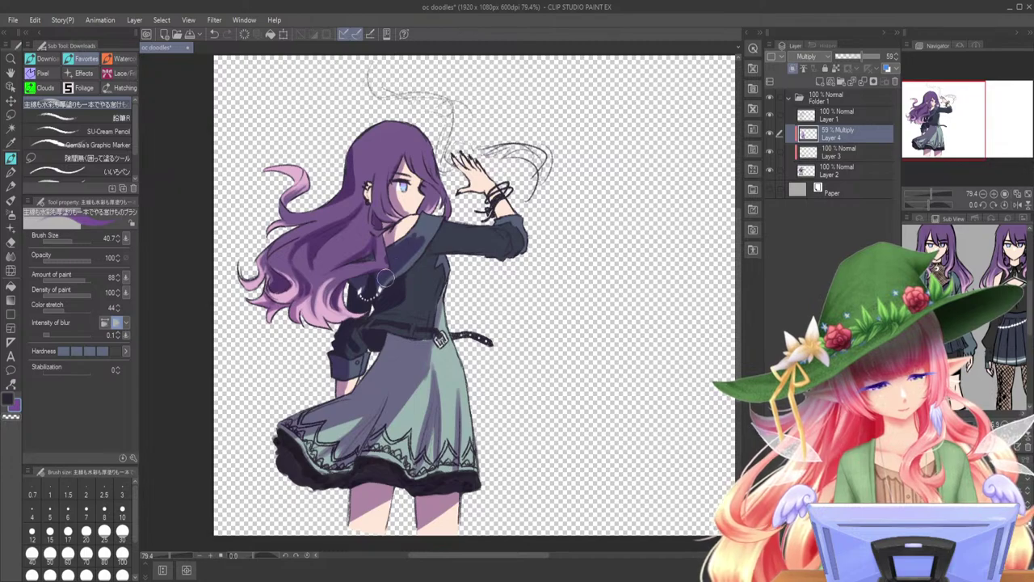
left_click_drag(429, 254, 403, 280)
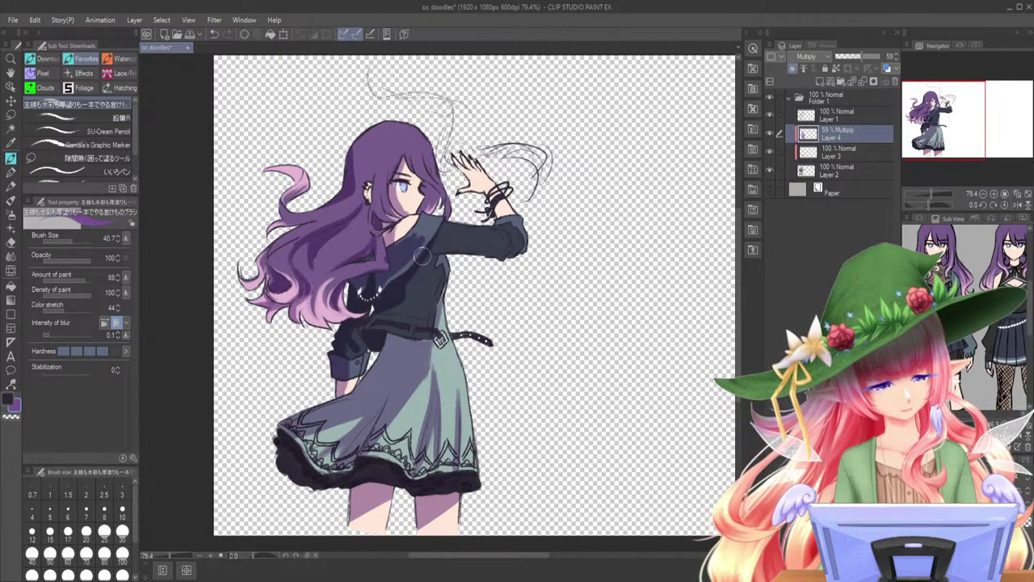
mouse_move(428, 247)
left_mouse_down()
mouse_move(488, 250)
mouse_move(439, 235)
mouse_move(474, 248)
left_mouse_up()
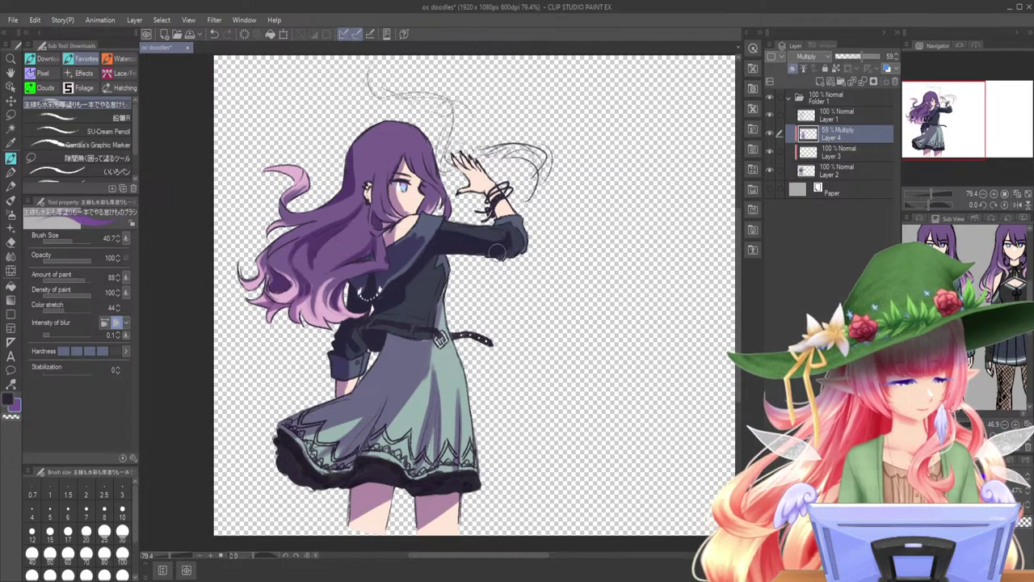
left_click_drag(495, 252, 515, 244)
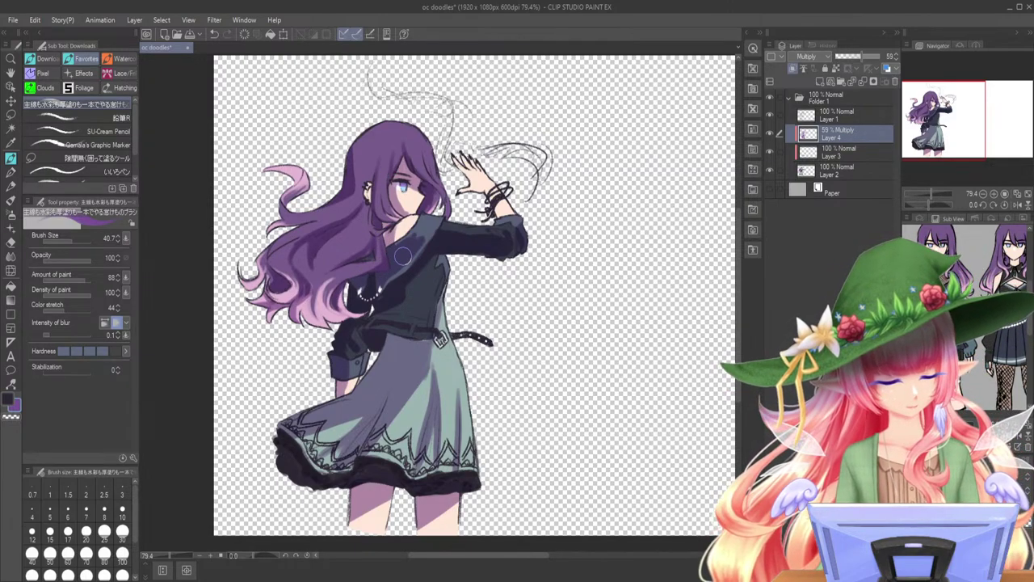
left_click_drag(296, 192, 269, 168)
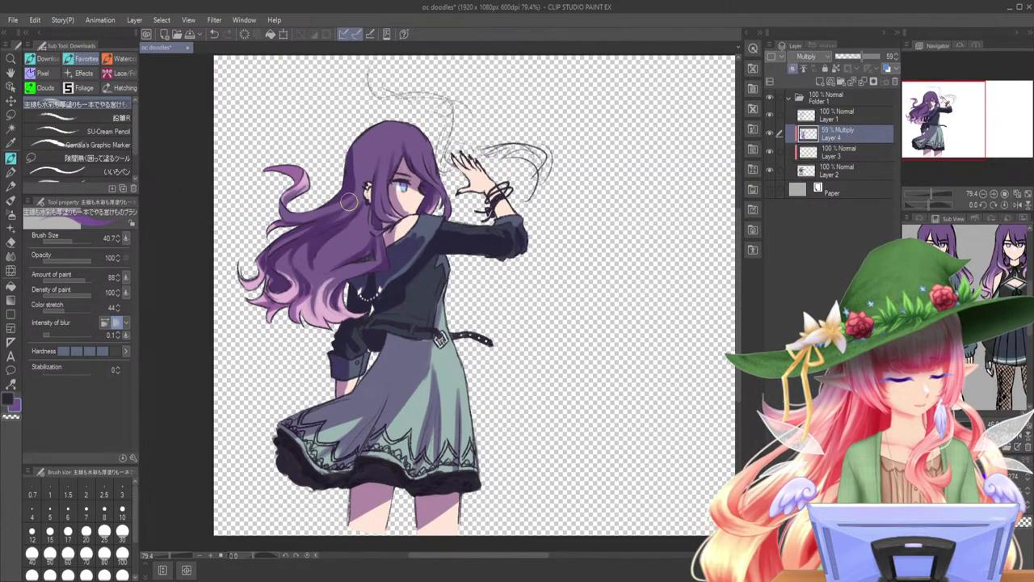
- Set the shading layer's opacity to 60% and add a Normal layer clipped above it
left_click(818, 80)
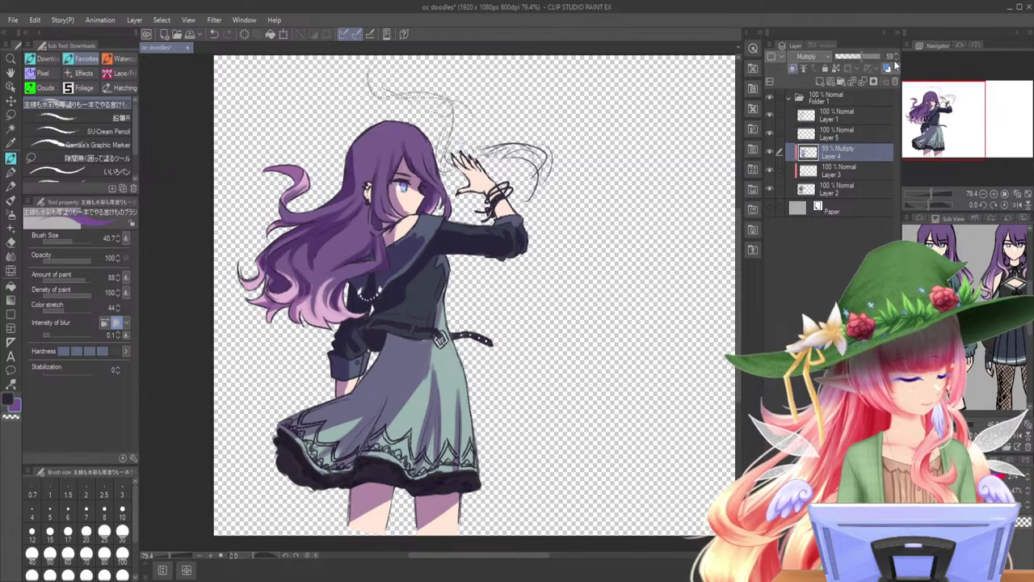
left_click(838, 134)
left_click(793, 70)
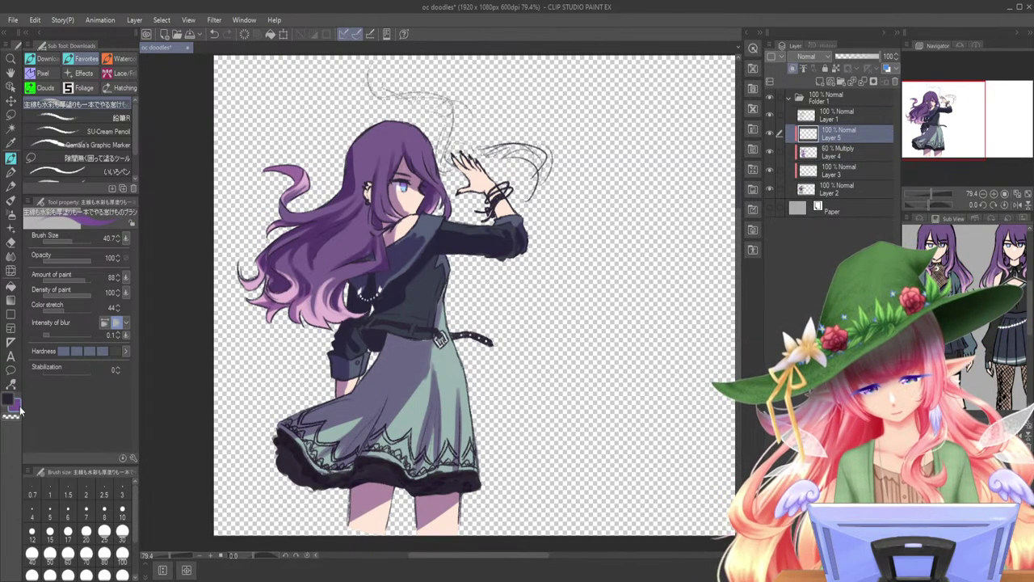
left_click_drag(932, 194, 935, 193)
left_click_drag(962, 131, 958, 116)
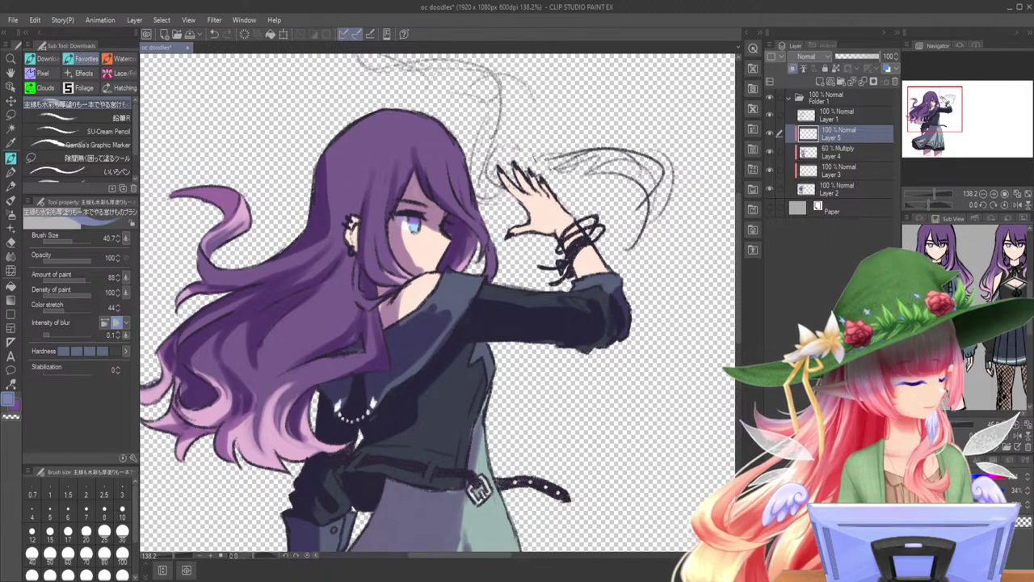
- Paint a light blue rim light at brush size 23.3 along the front of the hair, the raised hand and forearm, the sleeve and the collar
left_click_drag(382, 102, 459, 144)
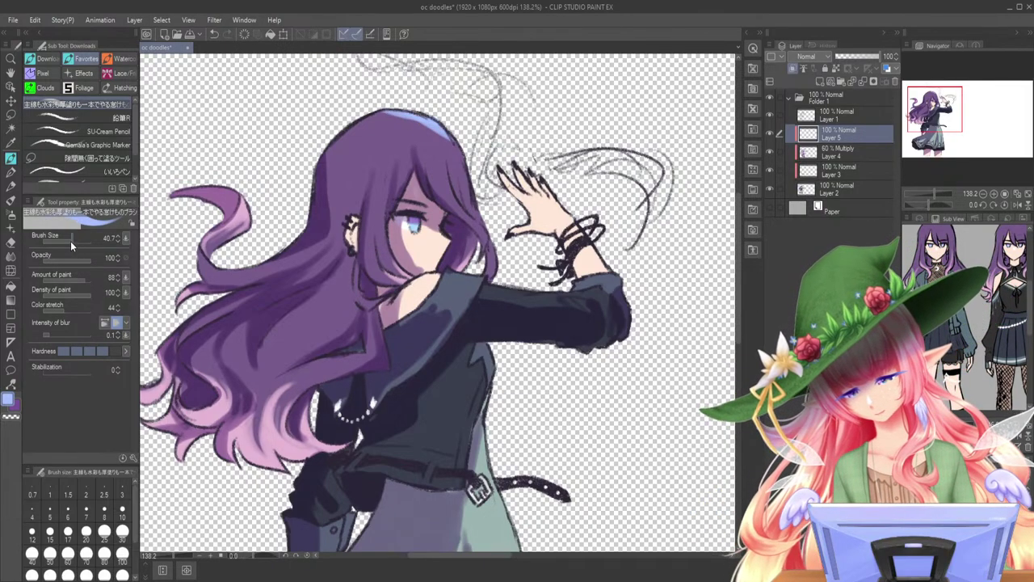
key("ctrl+z")
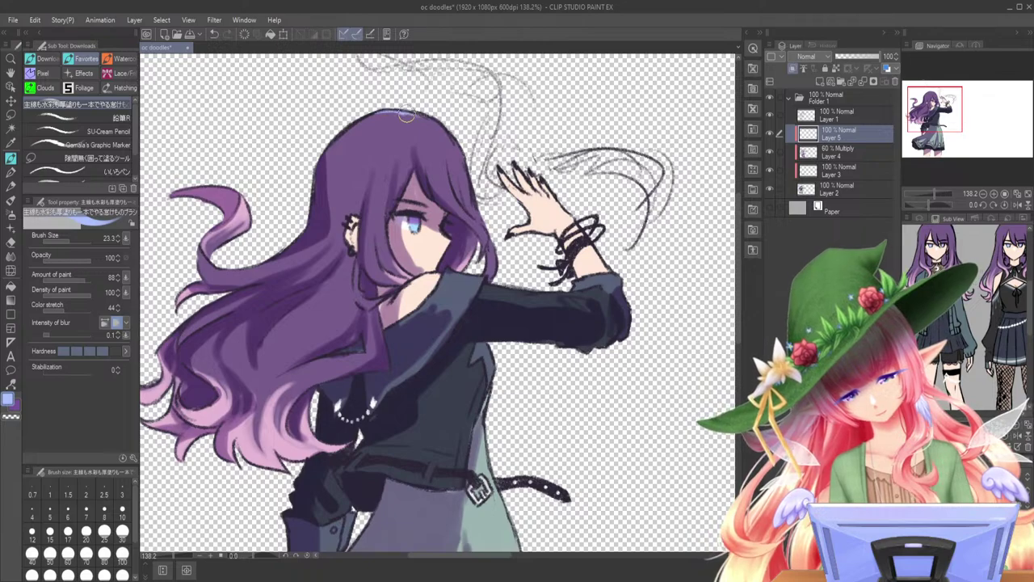
mouse_move(429, 121)
left_mouse_down()
mouse_move(461, 151)
mouse_move(494, 265)
left_mouse_up()
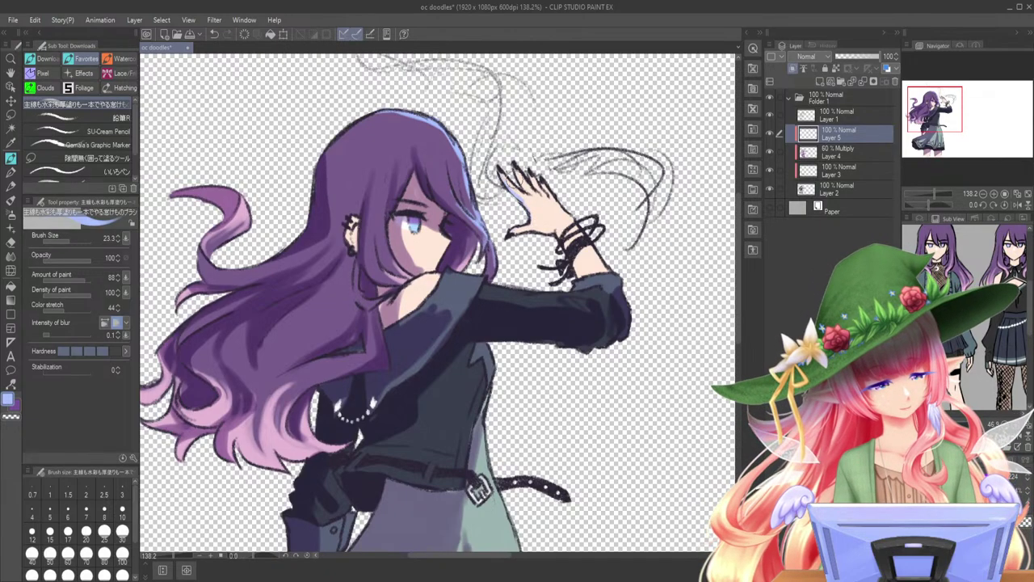
left_click_drag(574, 258, 581, 275)
left_click_drag(491, 287, 564, 296)
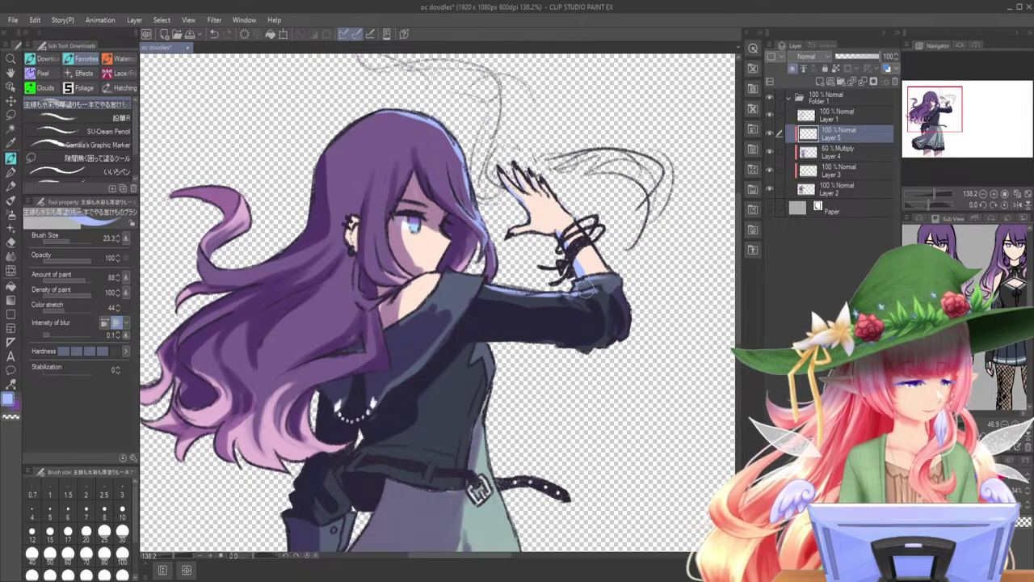
mouse_move(484, 280)
left_mouse_down()
mouse_move(446, 275)
mouse_move(483, 279)
mouse_move(463, 320)
left_mouse_up()
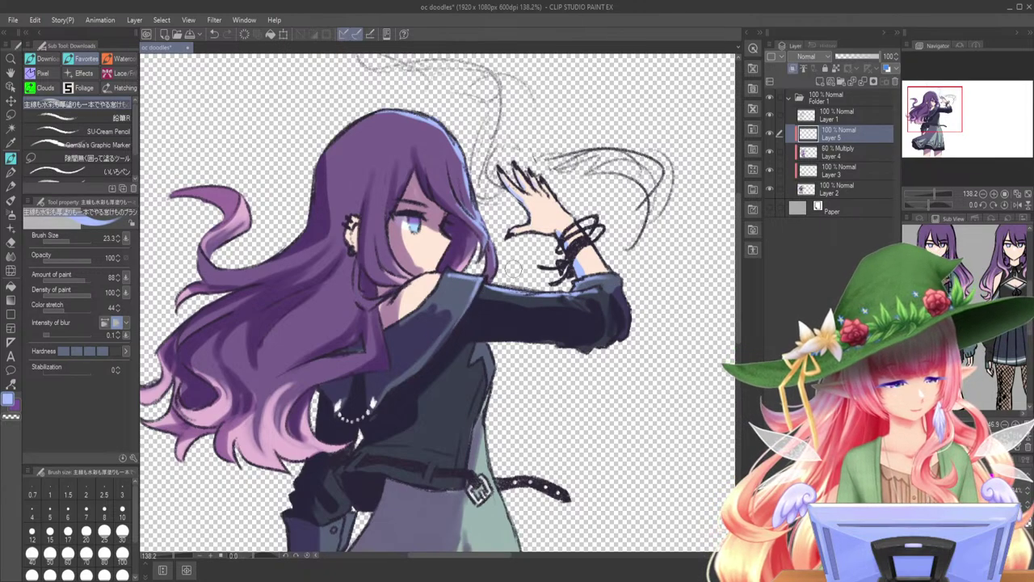
- Extend the light blue rim light down the front edge of the top and skirt, and highlight the skirt folds and ruffle
mouse_move(488, 356)
left_mouse_down()
mouse_move(471, 433)
mouse_move(476, 441)
mouse_move(483, 429)
mouse_move(487, 475)
left_mouse_up()
left_click_drag(489, 420, 541, 249)
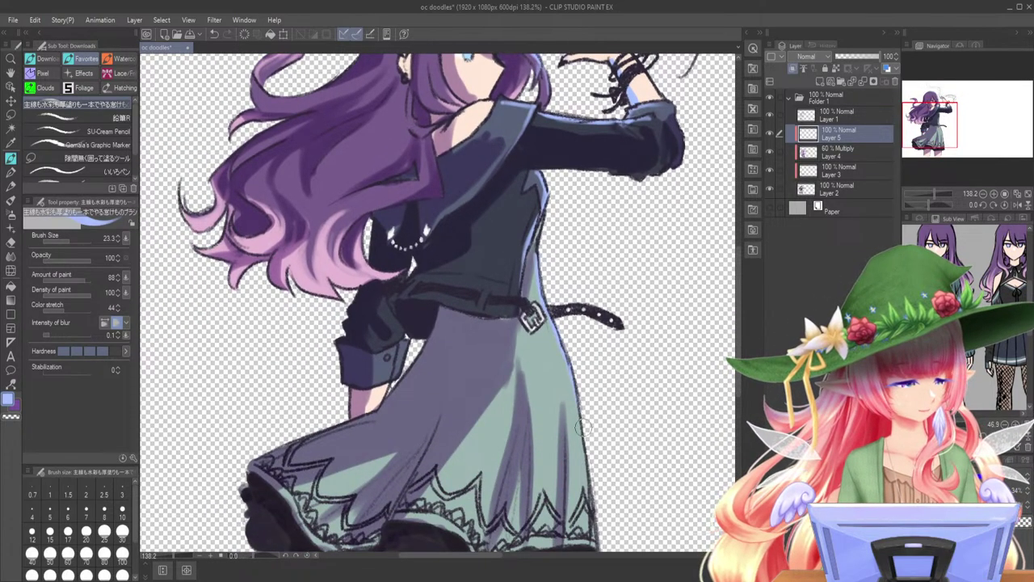
left_click_drag(539, 396, 563, 327)
left_click_drag(542, 288, 514, 419)
left_click_drag(541, 277, 528, 386)
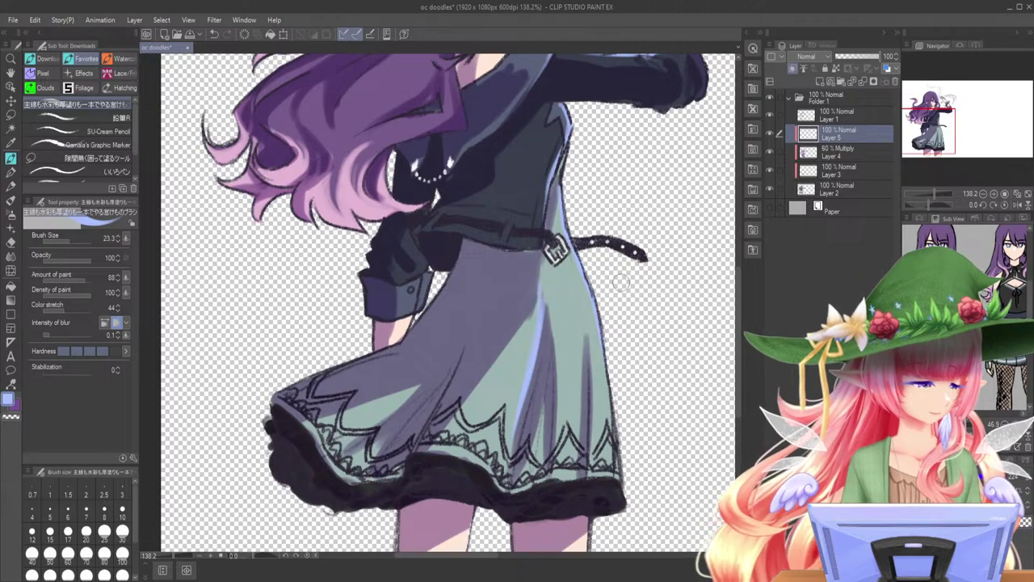
mouse_move(586, 335)
left_mouse_down()
mouse_move(581, 430)
mouse_move(593, 385)
mouse_move(595, 424)
left_mouse_up()
key("ctrl+z")
mouse_move(592, 289)
left_mouse_down()
mouse_move(613, 455)
mouse_move(619, 370)
mouse_move(623, 512)
mouse_move(597, 496)
left_mouse_up()
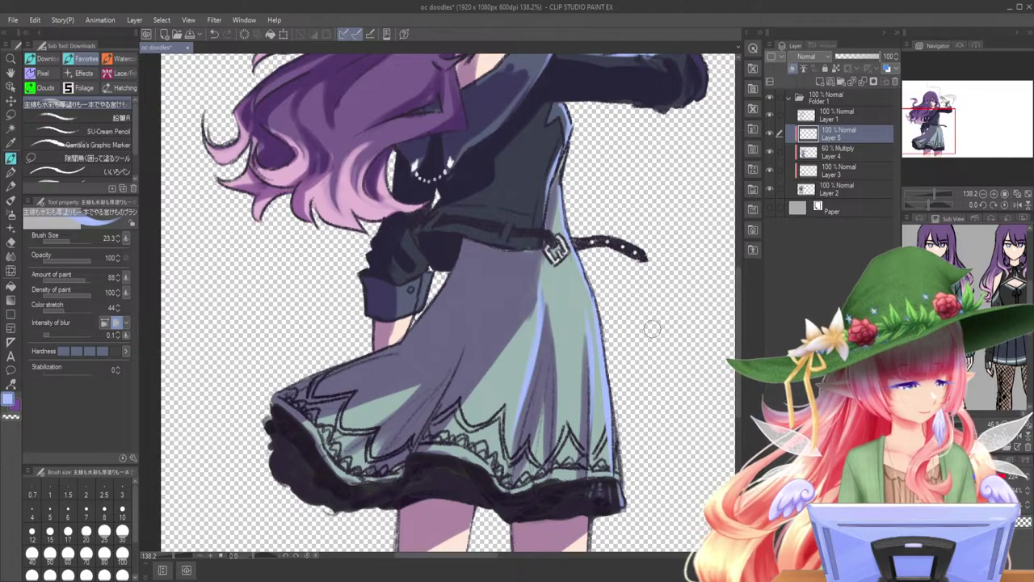
- Add light blue rim light along the front edges of both thighs
left_click_drag(652, 329, 670, 230)
left_click_drag(609, 446, 603, 488)
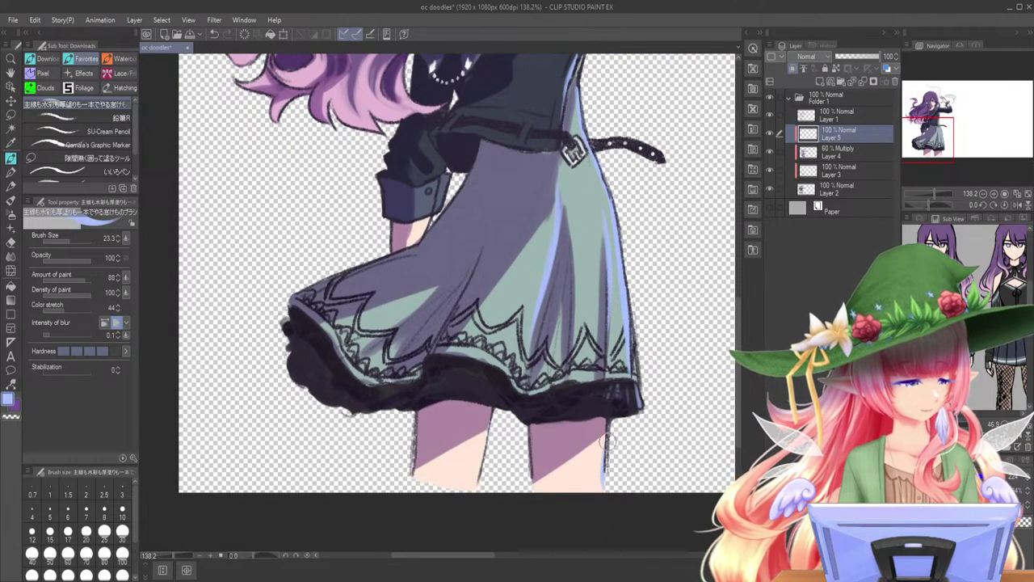
left_click_drag(487, 441, 471, 494)
key("ctrl+z")
left_click_drag(487, 443, 475, 489)
mouse_move(440, 177)
left_mouse_down()
mouse_move(420, 221)
mouse_move(408, 355)
left_mouse_up()
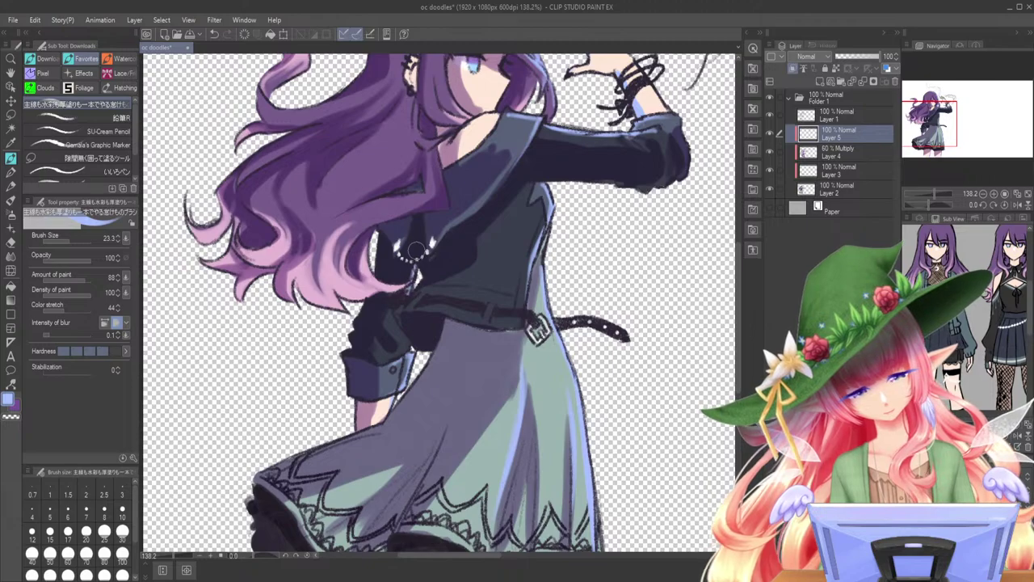
left_click_drag(934, 123, 933, 108)
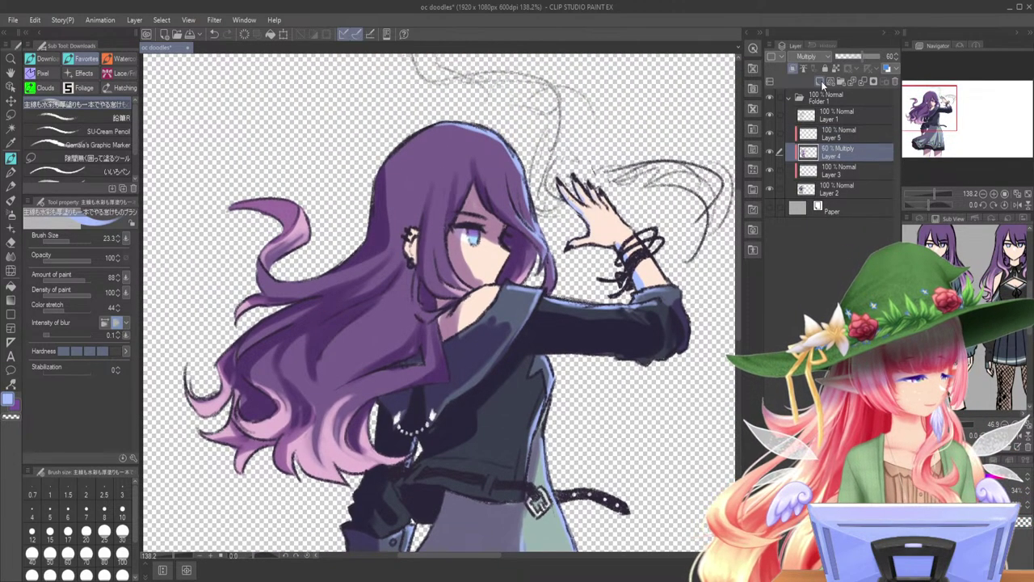
- Add a clipped Multiply layer above the 60% shading layer, switch the color to purple and set the new layer's opacity to 30%
left_click(822, 82)
left_click(25, 402)
left_click_drag(934, 193, 930, 194)
left_click_drag(920, 121, 926, 131)
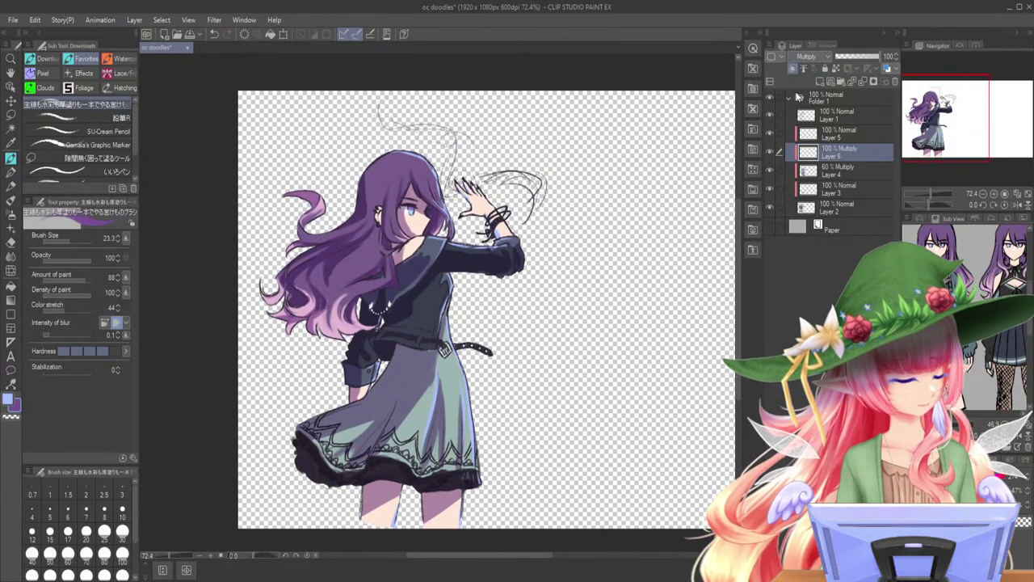
left_click(851, 57)
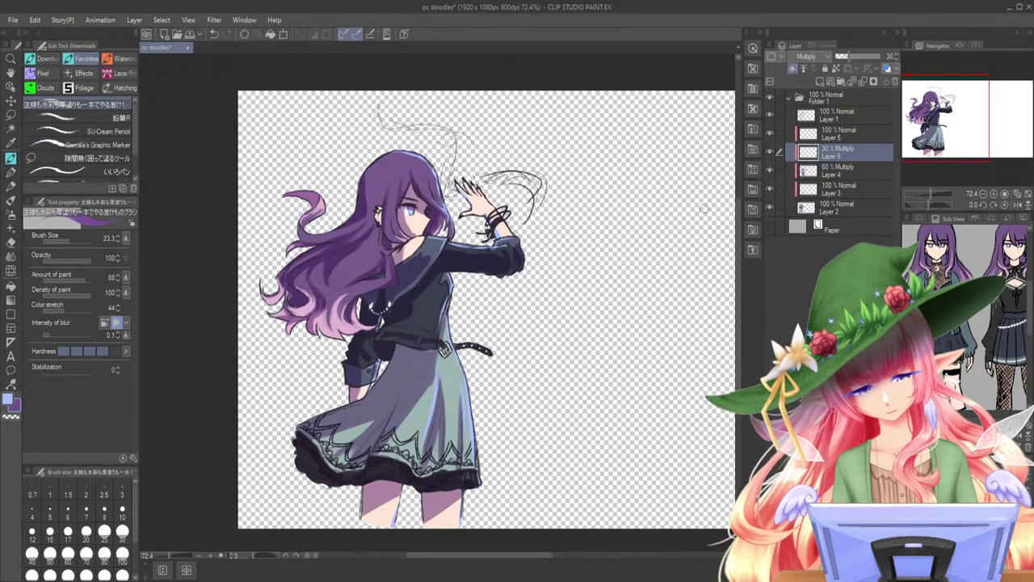
- Show the gray paper and brush broad purple shading at size 99.1 over the hair, clothes and legs, setting the Multiply layer to 48% opacity
left_click(769, 228)
left_click(73, 239)
mouse_move(373, 166)
left_mouse_down()
mouse_move(388, 207)
mouse_move(363, 222)
mouse_move(332, 184)
mouse_move(273, 215)
mouse_move(258, 295)
left_mouse_up()
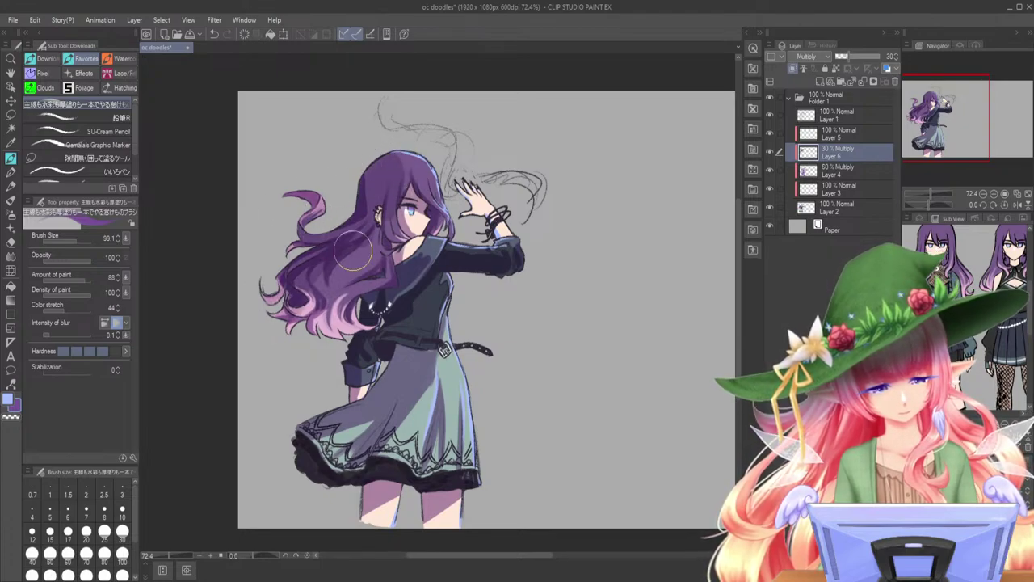
left_click_drag(843, 56, 859, 58)
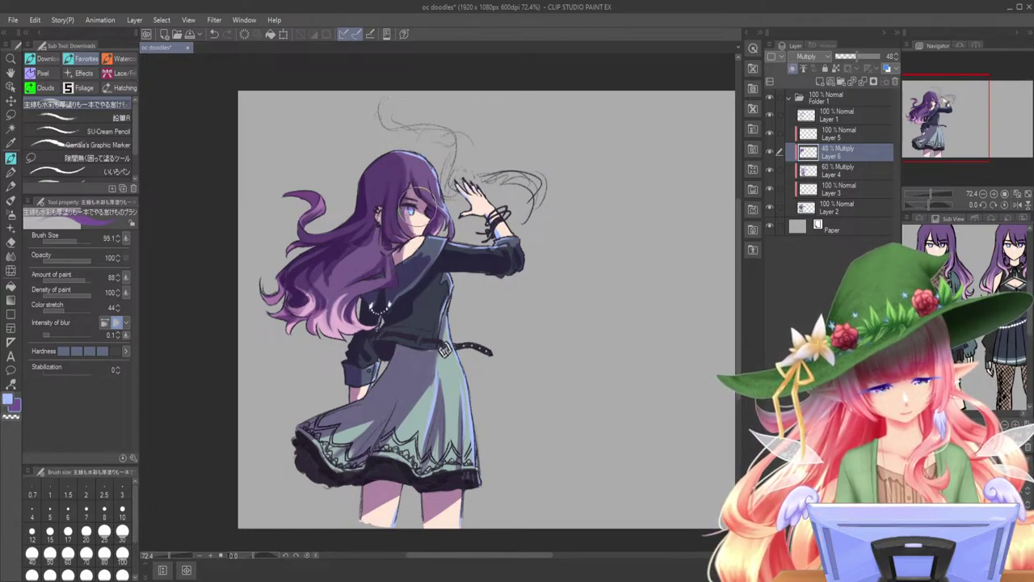
mouse_move(303, 282)
left_mouse_down()
mouse_move(303, 344)
mouse_move(375, 254)
mouse_move(354, 336)
left_mouse_up()
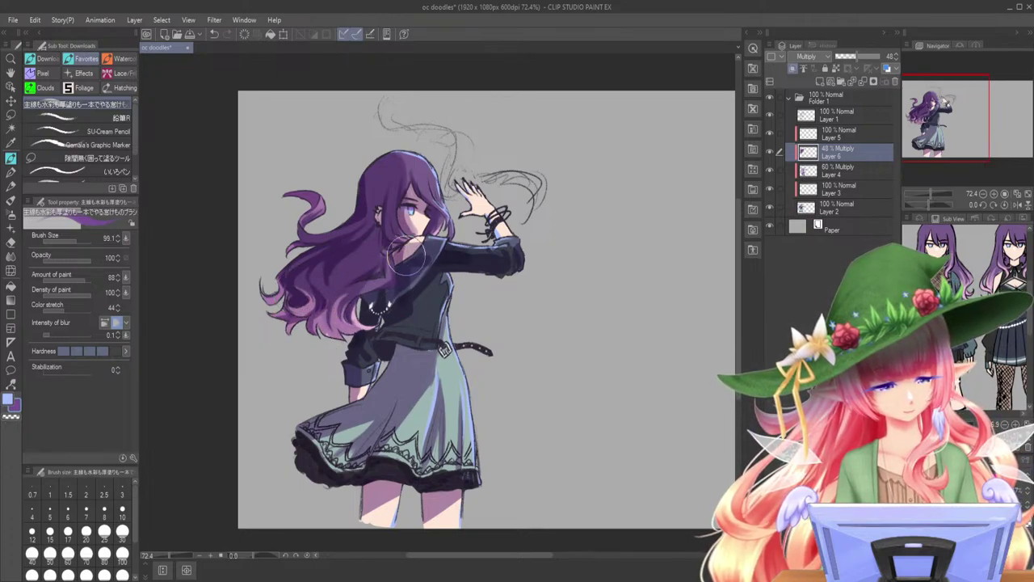
mouse_move(377, 308)
left_mouse_down()
mouse_move(362, 380)
mouse_move(412, 311)
mouse_move(404, 372)
mouse_move(373, 387)
mouse_move(373, 525)
mouse_move(424, 479)
mouse_move(421, 332)
mouse_move(442, 449)
mouse_move(441, 364)
left_mouse_up()
left_click_drag(434, 495, 431, 533)
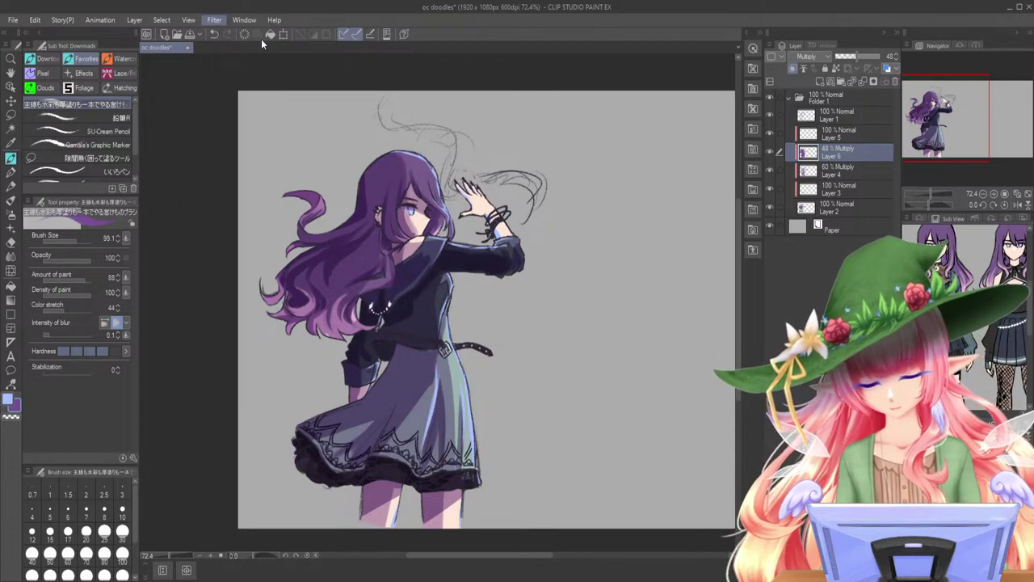
- Check the figure without the palettes and raise the upper Multiply layer's opacity to about 69%
key("Tab")
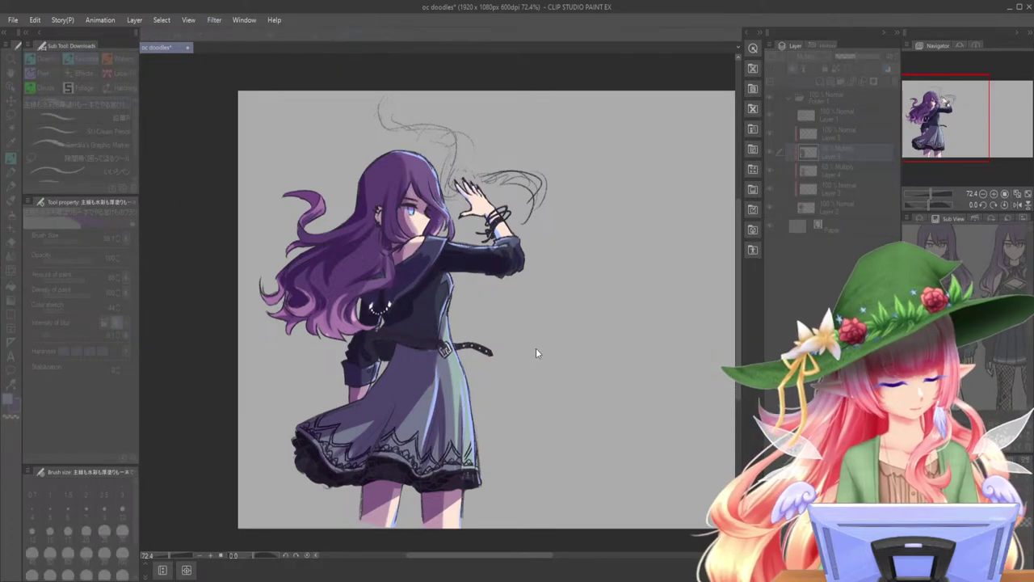
key("Tab")
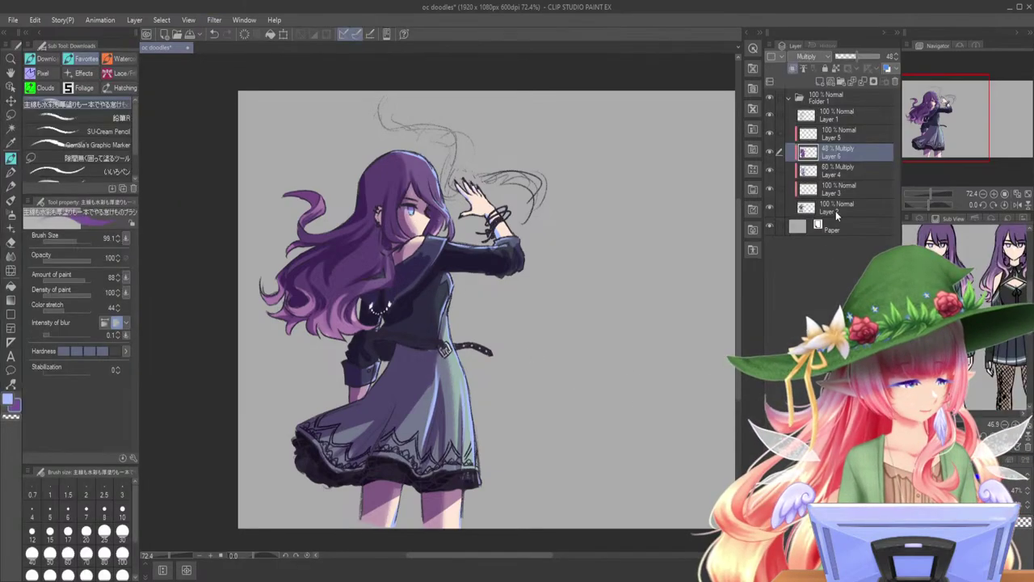
left_click(866, 54)
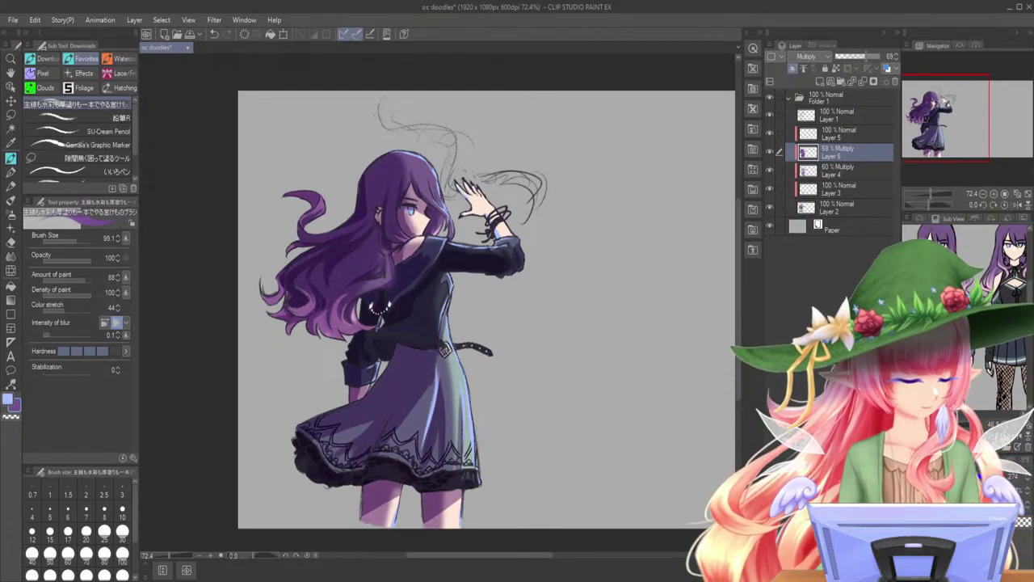
- Add a Normal layer directly beneath the character's flat colors, with light blue as the color and the 鉛筆R pencil brush at size 30
left_click(833, 206)
left_click(822, 81)
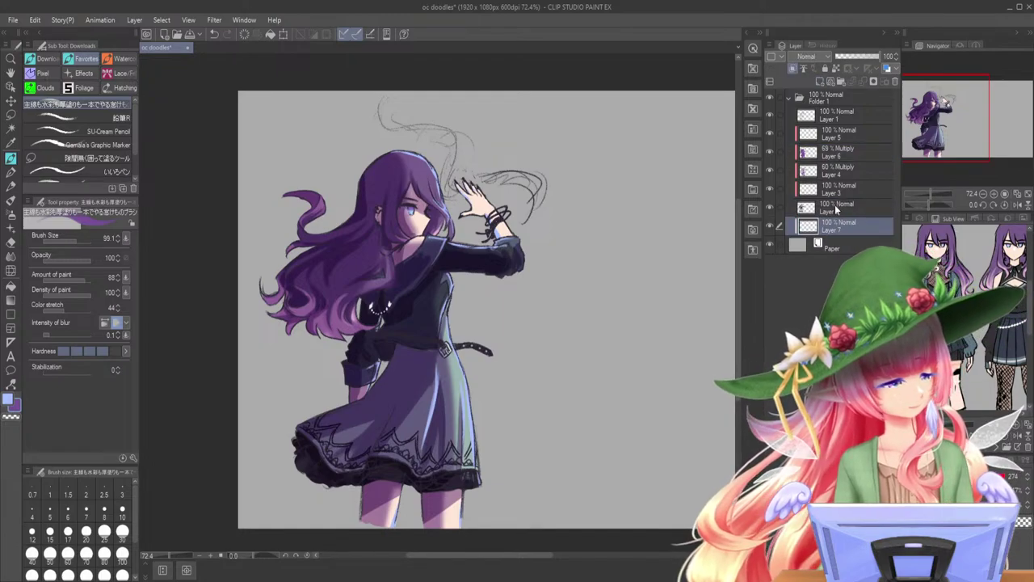
left_click(417, 155, "alt")
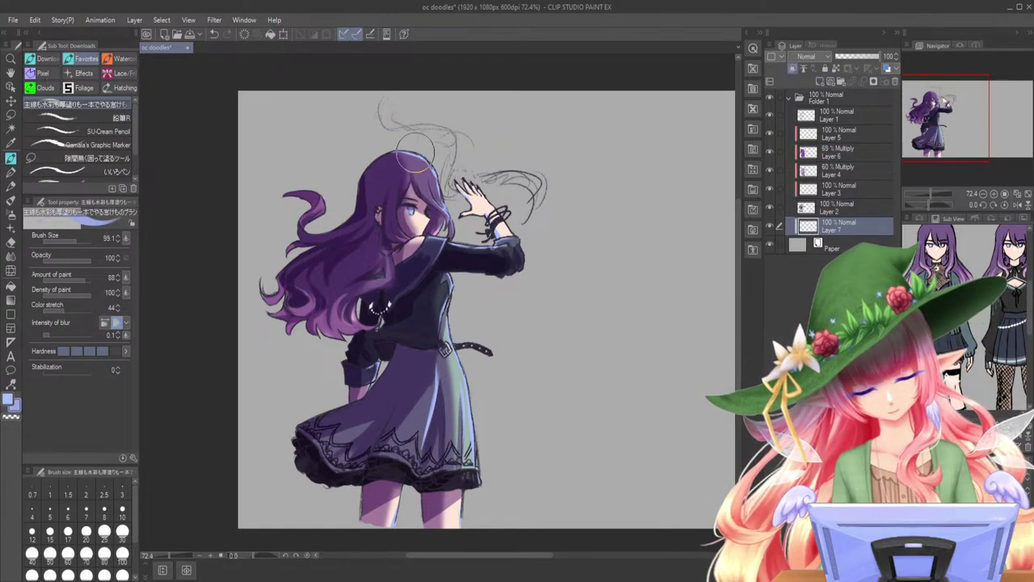
mouse_move(954, 140)
left_mouse_down()
mouse_move(956, 128)
mouse_move(949, 156)
left_mouse_up()
left_click(932, 194)
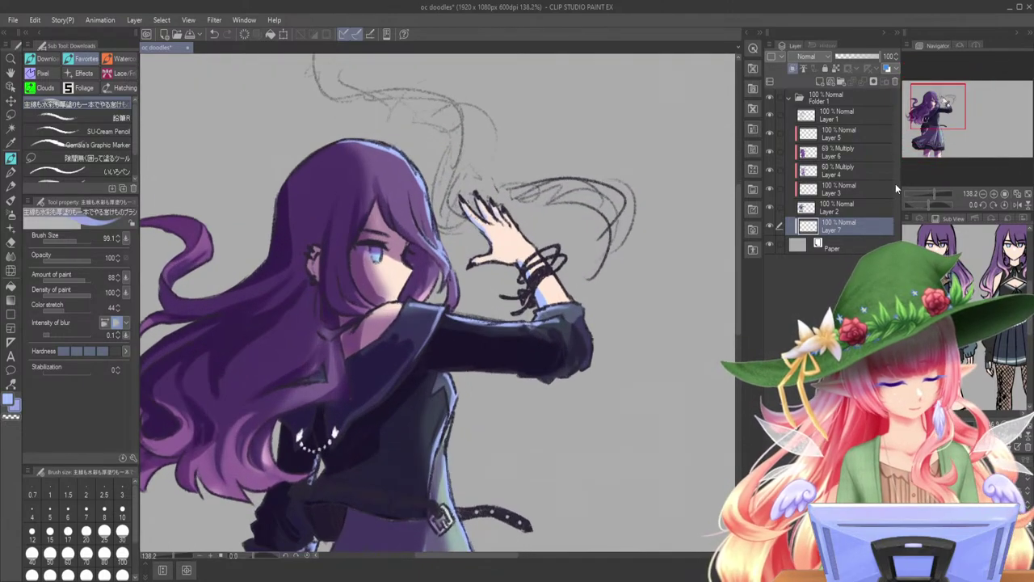
key("m")
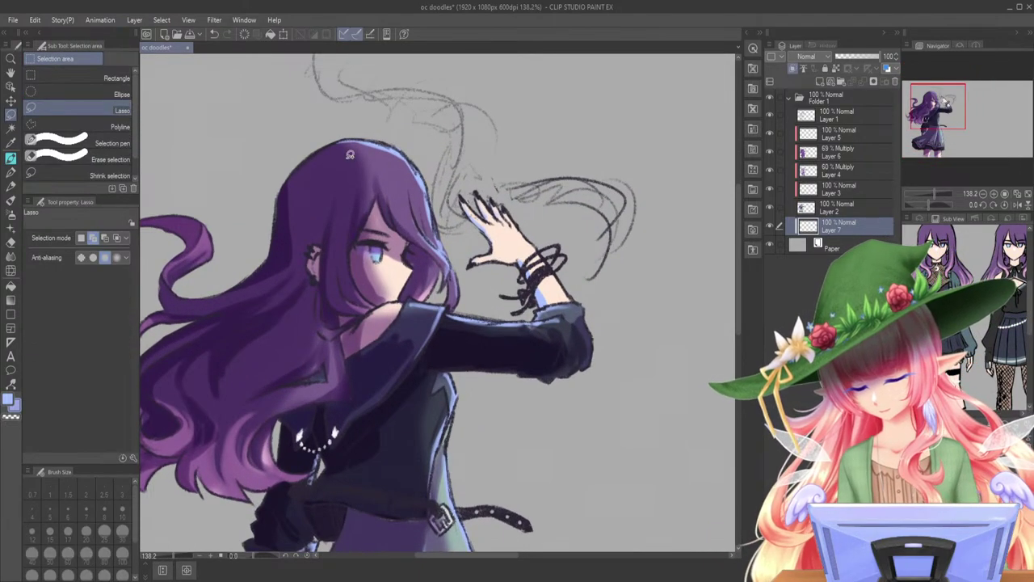
key("p")
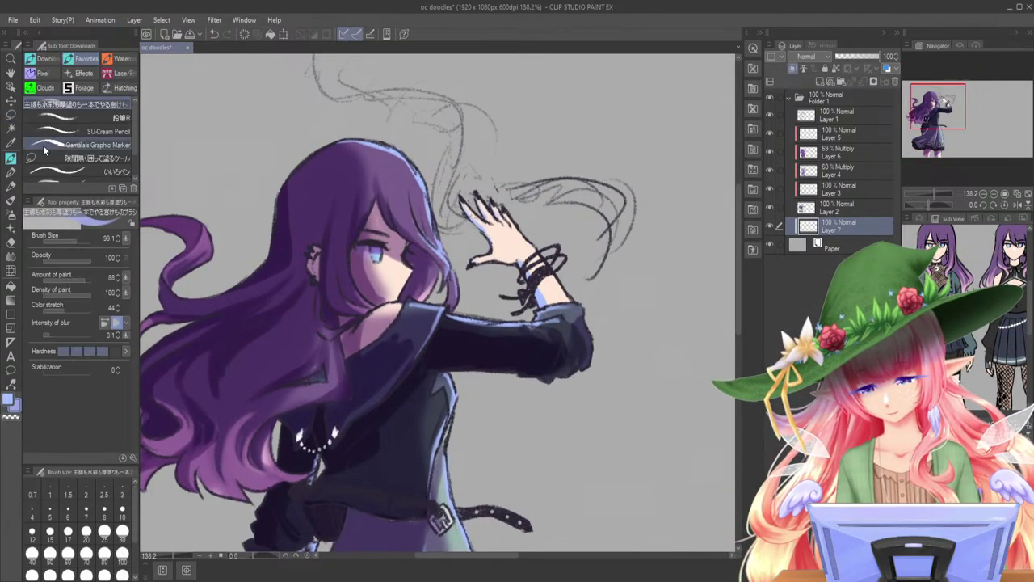
left_click(105, 115)
left_click(122, 535)
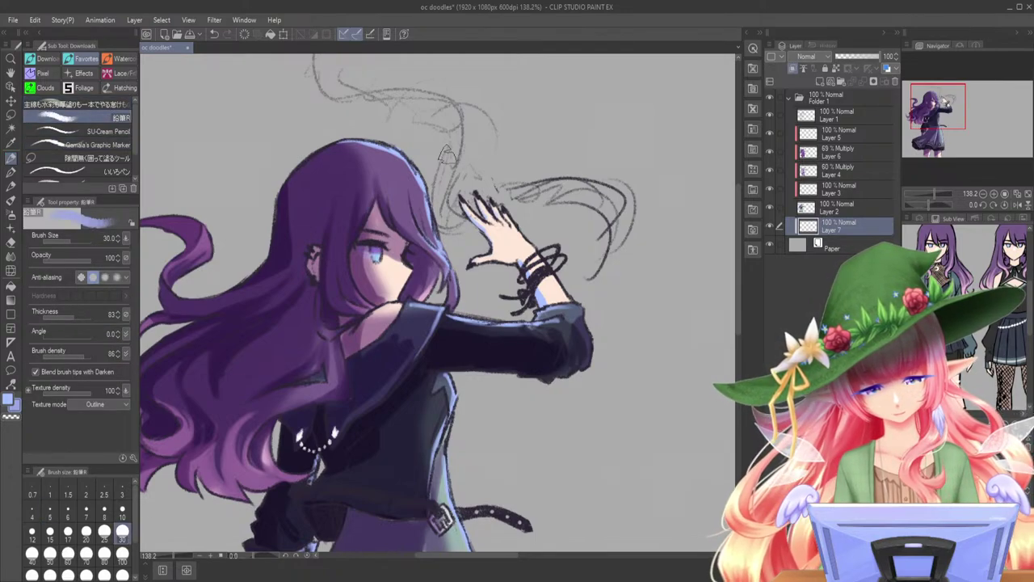
- Paint light blue magic swirls along the sketched curves around the raised hand, above the head and past the elbow, and unclip their layer
scroll(319, 109, "up", 2)
mouse_move(319, 109)
left_mouse_down()
mouse_move(351, 151)
mouse_move(456, 231)
mouse_move(455, 204)
mouse_move(485, 257)
mouse_move(576, 225)
mouse_move(614, 266)
mouse_move(584, 374)
mouse_move(438, 269)
mouse_move(610, 267)
mouse_move(587, 239)
left_mouse_up()
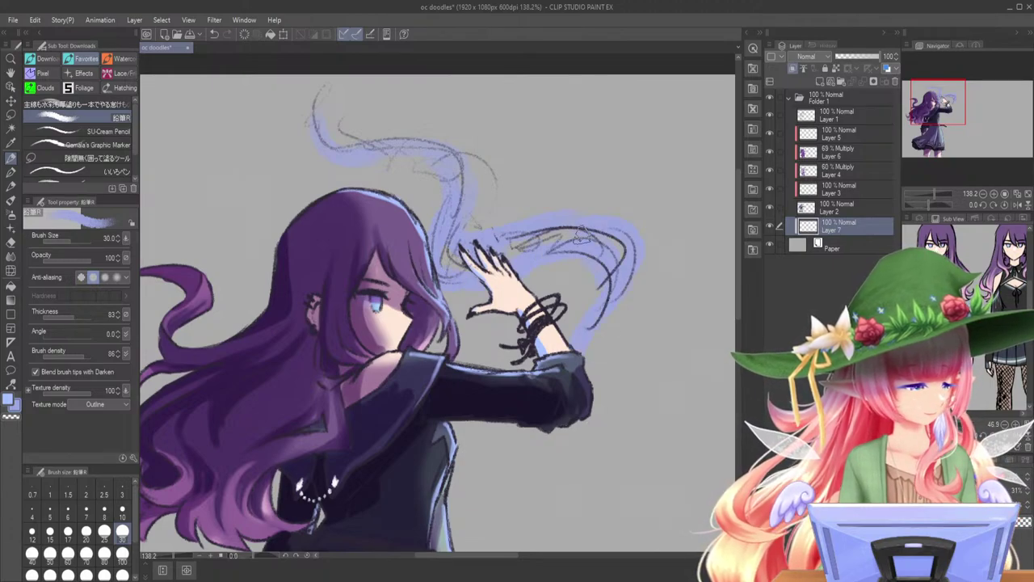
left_click_drag(412, 165, 450, 255)
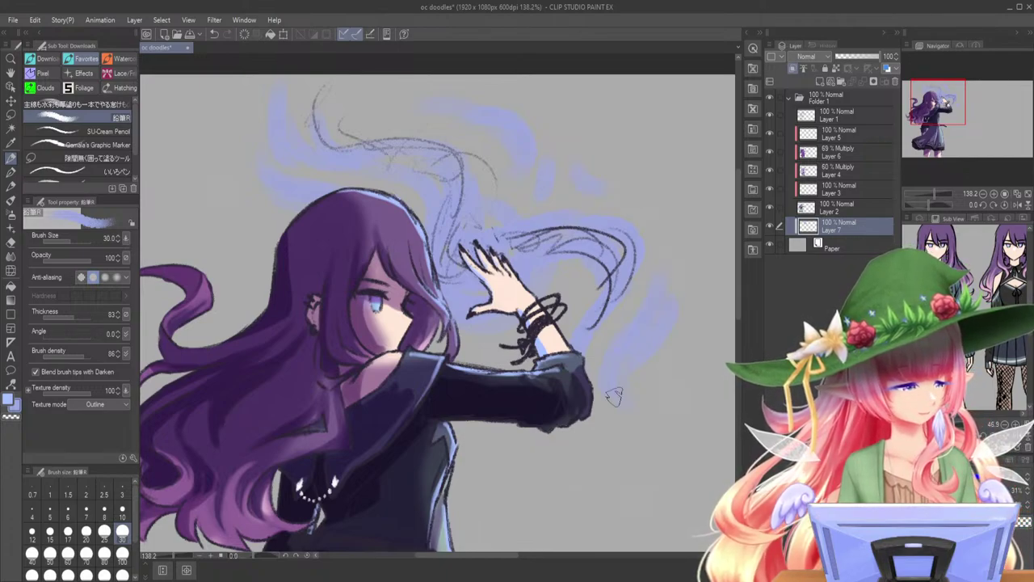
mouse_move(598, 435)
left_mouse_down()
mouse_move(642, 461)
mouse_move(613, 496)
left_mouse_up()
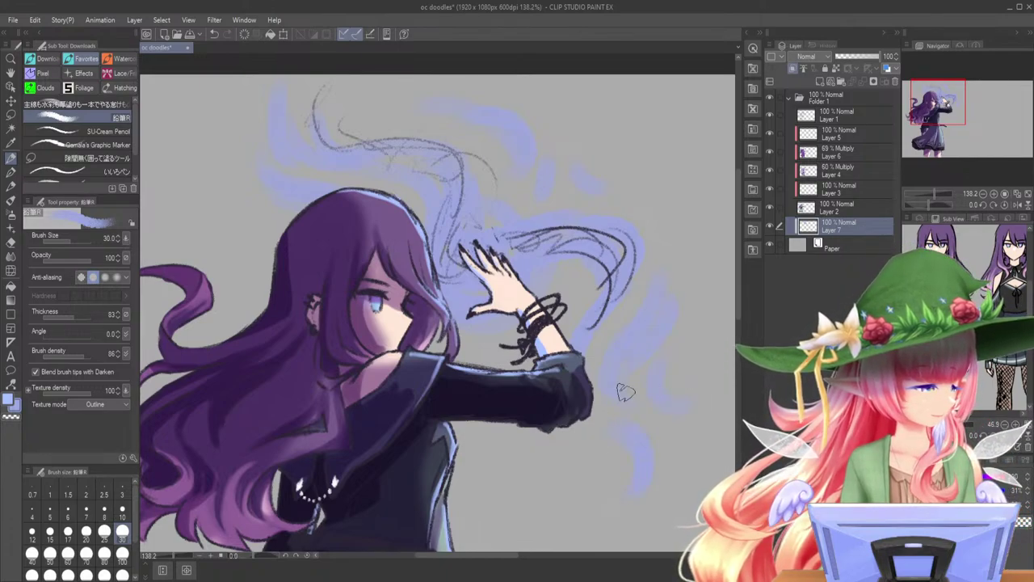
left_click(794, 69)
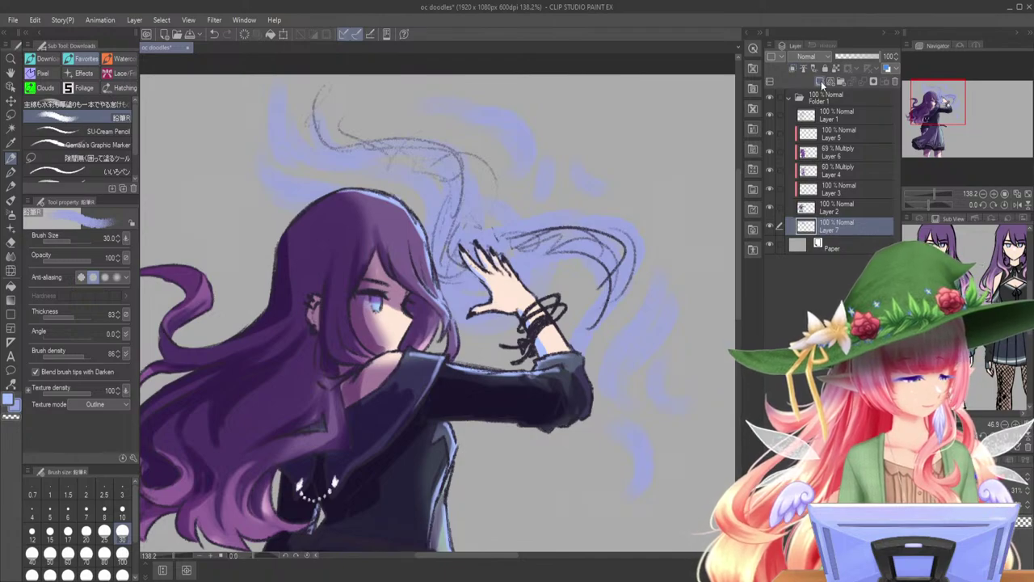
- Create an Add (Glow) layer above the swirls and paint deeper blue glow strokes beside the raised hand, enlarging the brush from 23.3 to 29.1
left_click_drag(943, 491, 960, 490)
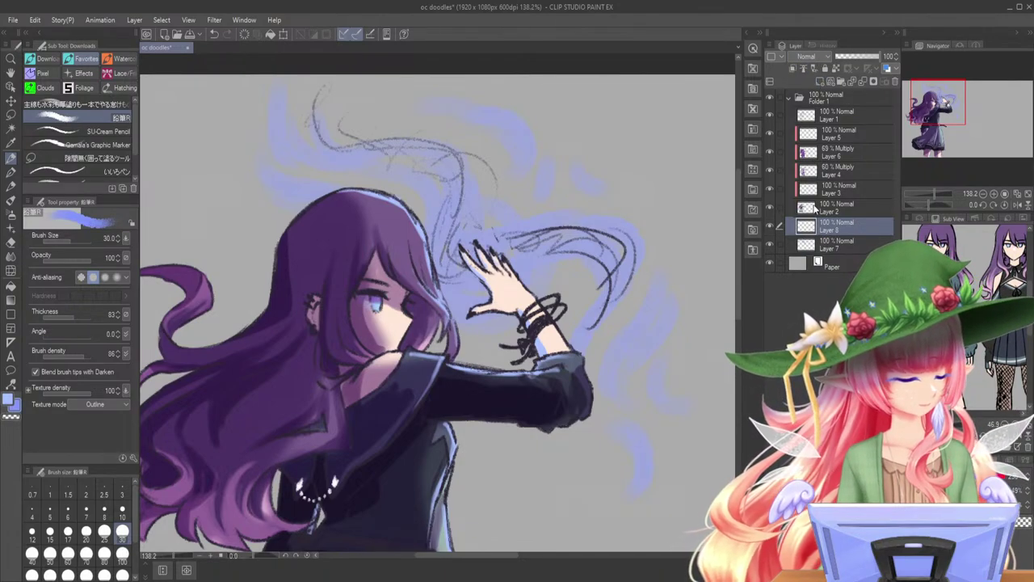
left_click(67, 241)
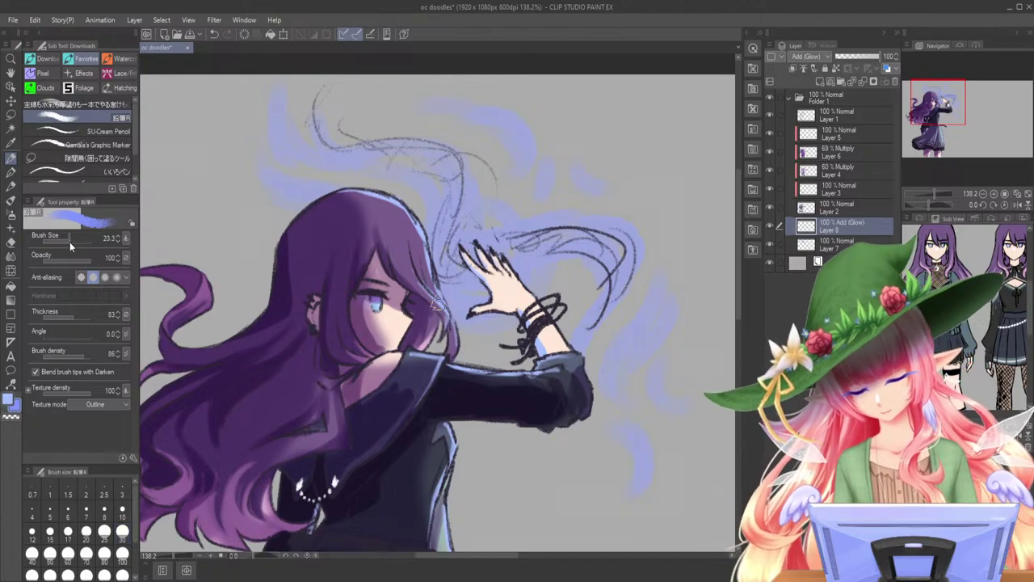
left_click_drag(449, 170, 438, 256)
left_click(71, 240)
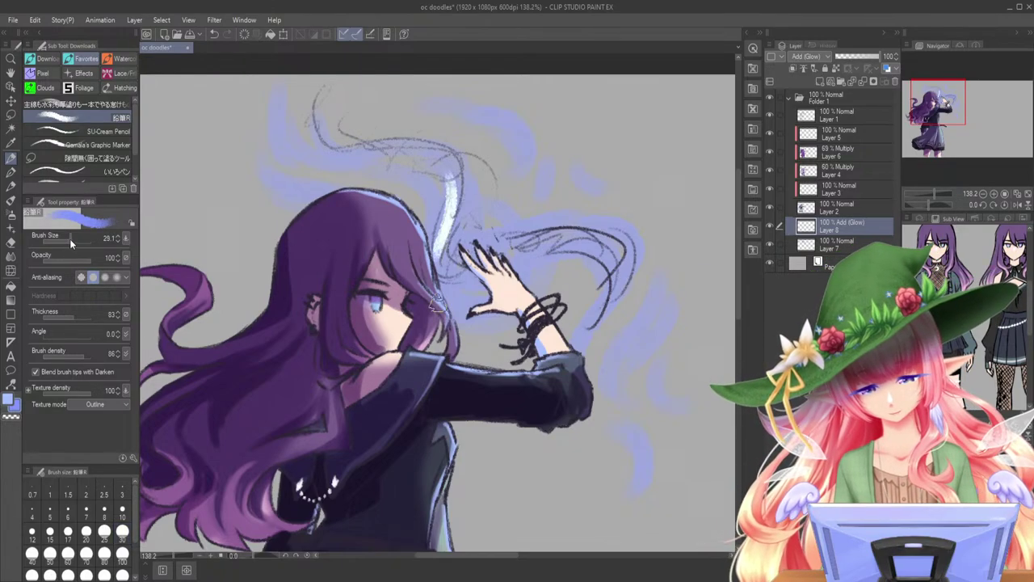
left_click_drag(457, 202, 446, 271)
mouse_move(450, 235)
left_mouse_down()
mouse_move(504, 282)
mouse_move(533, 282)
mouse_move(468, 225)
mouse_move(457, 165)
left_mouse_up()
- Extend the glow strokes over the swirls above the head, the curve beyond the hand and the wisp beside the elbow
mouse_move(279, 115)
left_mouse_down()
mouse_move(320, 164)
mouse_move(391, 183)
left_mouse_up()
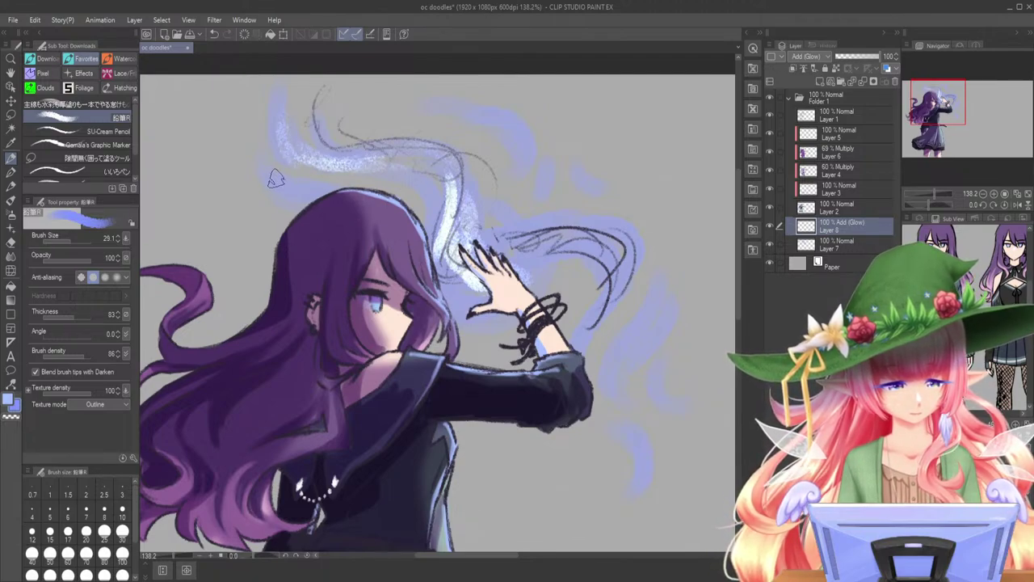
left_click_drag(275, 174, 315, 204)
mouse_move(476, 113)
left_mouse_down()
mouse_move(514, 140)
mouse_move(472, 246)
mouse_move(602, 238)
left_mouse_up()
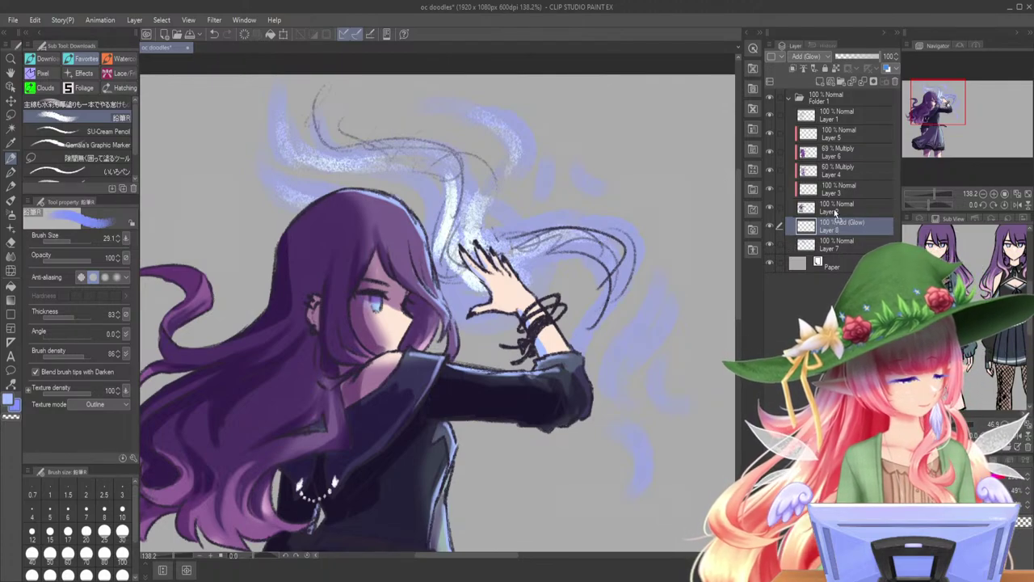
mouse_move(642, 322)
left_mouse_down()
mouse_move(615, 367)
mouse_move(628, 346)
left_mouse_up()
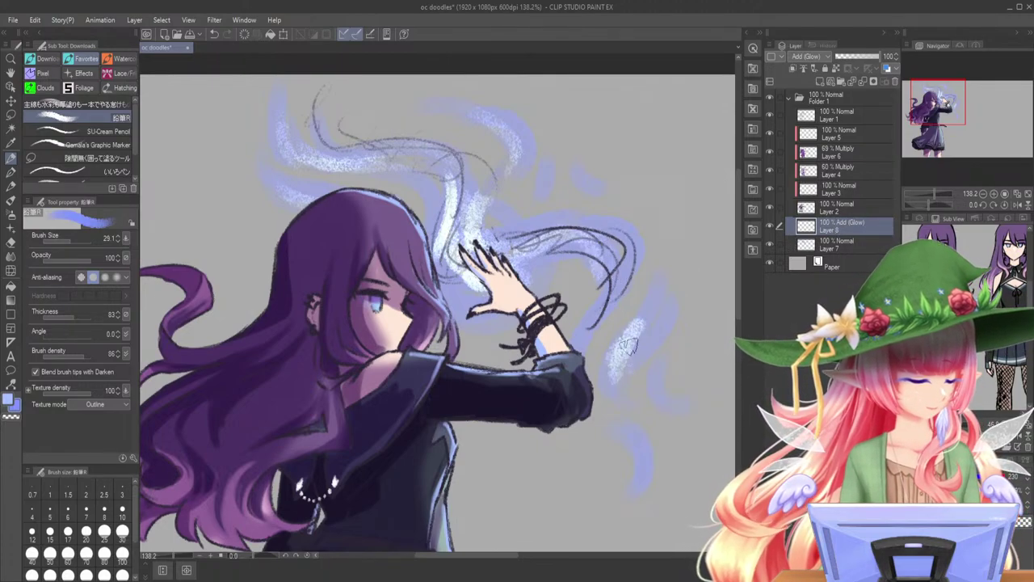
- Add finer glow strokes at brush size 12 along the hand's swirls and the outer wisps, and set the glow layer's opacity to 45%
left_click(67, 241)
mouse_move(476, 173)
left_mouse_down()
mouse_move(508, 258)
mouse_move(569, 252)
mouse_move(598, 263)
left_mouse_up()
mouse_move(540, 220)
left_mouse_down()
mouse_move(622, 251)
mouse_move(616, 289)
left_mouse_up()
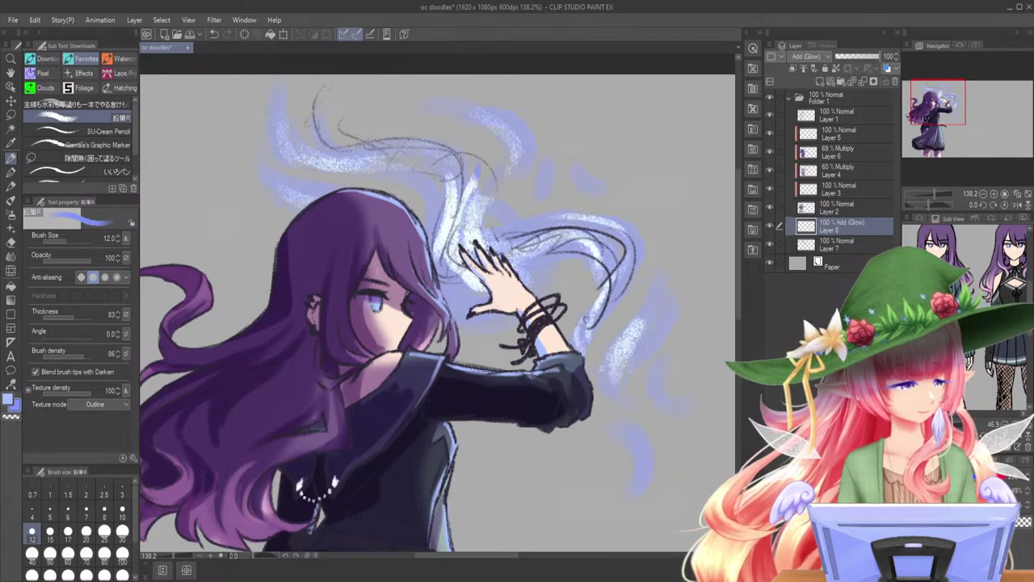
mouse_move(657, 290)
left_mouse_down()
mouse_move(646, 337)
mouse_move(618, 375)
mouse_move(663, 331)
left_mouse_up()
mouse_move(622, 419)
left_mouse_down()
mouse_move(646, 462)
mouse_move(642, 482)
left_mouse_up()
left_click_drag(652, 373, 668, 414)
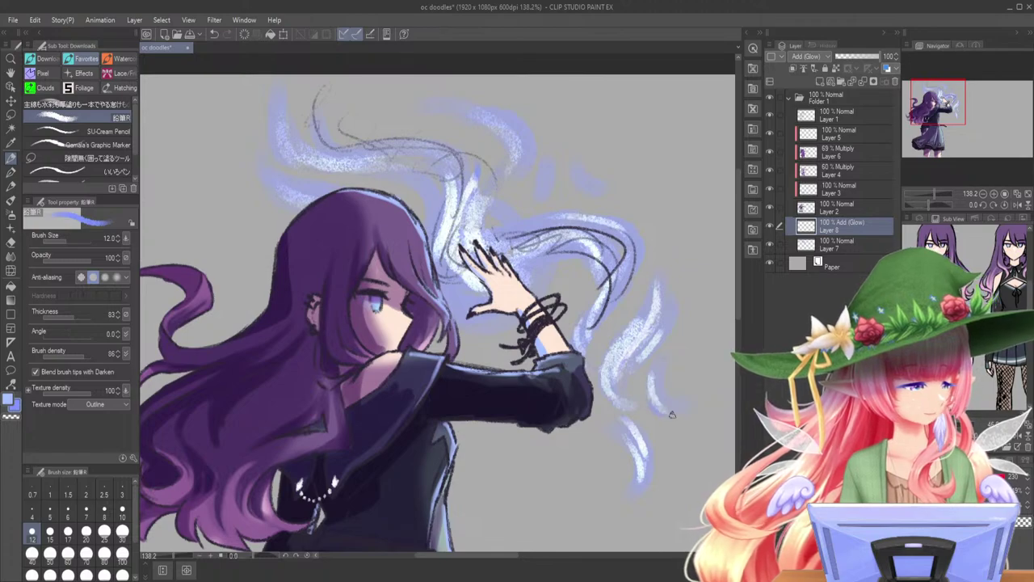
left_click(851, 55)
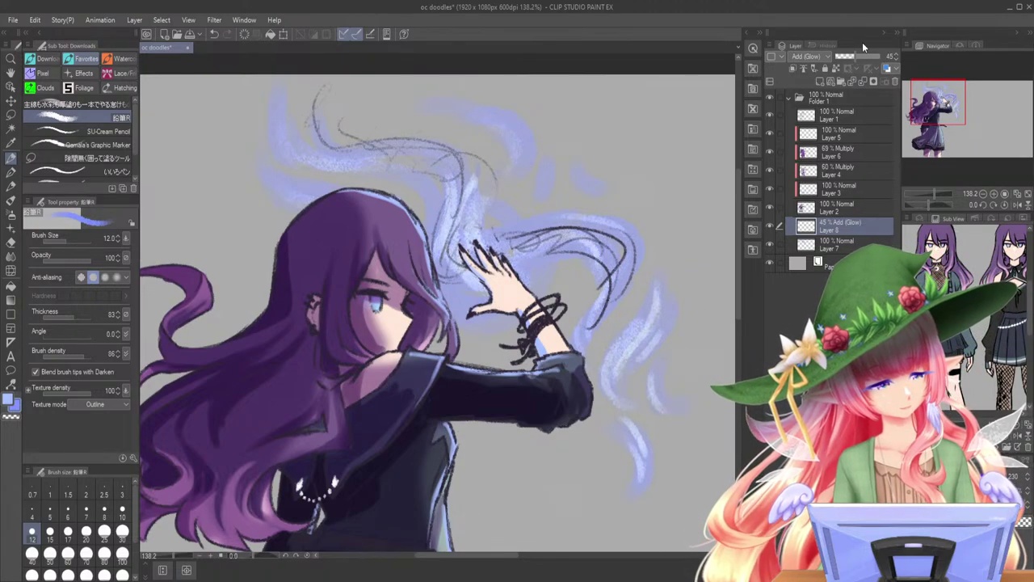
- Add a Normal layer beneath the light blue swirls and paint deeper blue strokes at brush size 26.1 along the swirls above the head
left_click(820, 80)
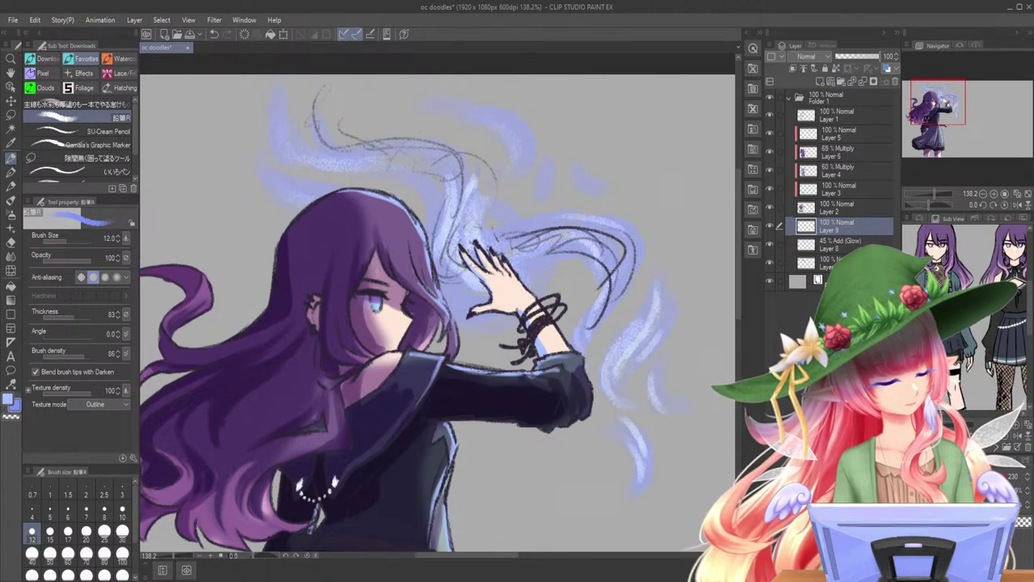
left_click_drag(836, 228, 836, 269)
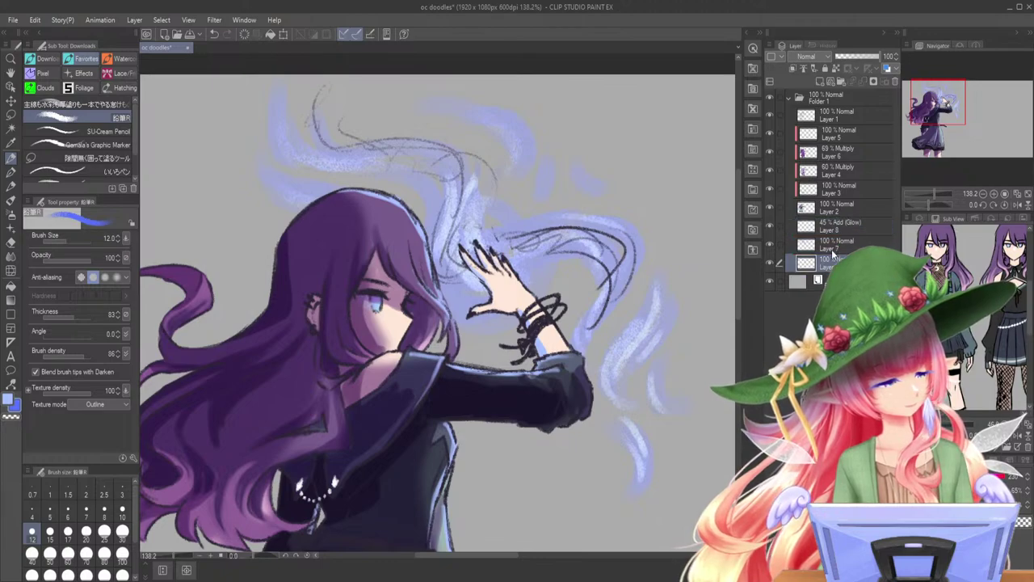
left_click(73, 240)
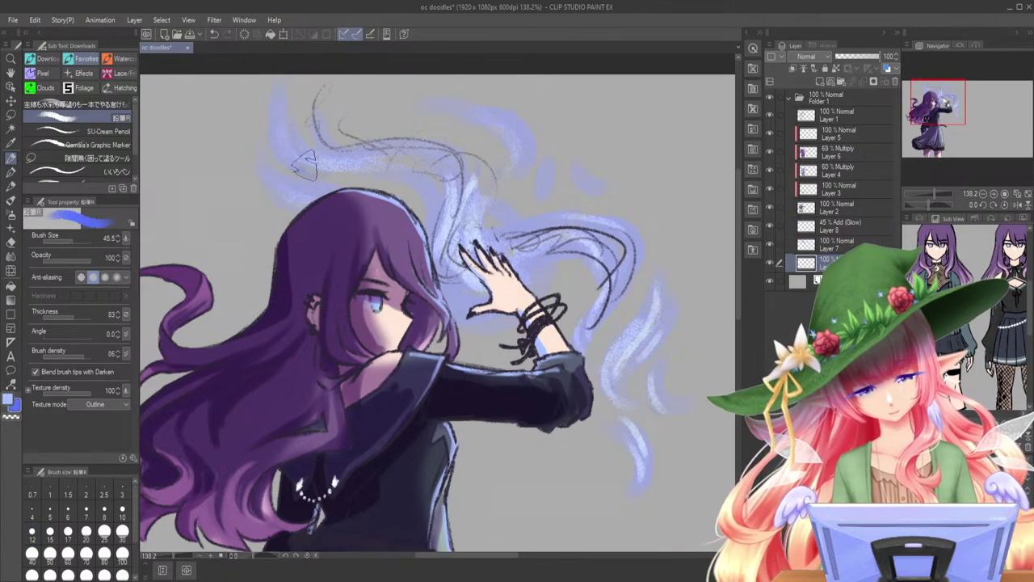
left_click(71, 242)
mouse_move(313, 114)
left_mouse_down()
mouse_move(344, 156)
mouse_move(328, 148)
mouse_move(363, 137)
mouse_move(447, 144)
mouse_move(464, 208)
mouse_move(490, 186)
left_mouse_up()
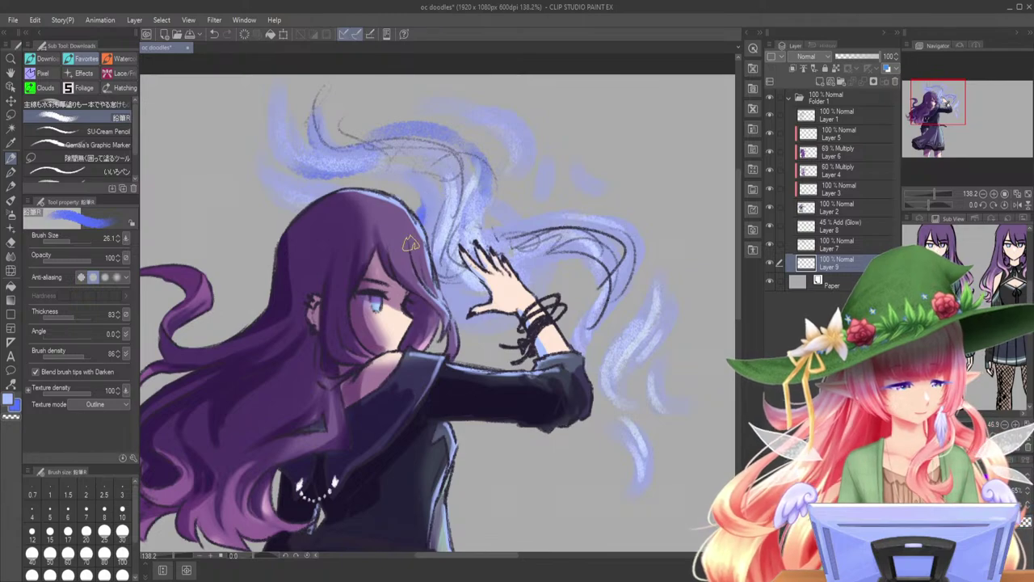
- Continue the deeper blue swirls under the raised hand, over the outer curve and down past the elbow into a trailing wisp
mouse_move(443, 331)
left_mouse_down()
mouse_move(477, 320)
mouse_move(568, 343)
left_mouse_up()
mouse_move(491, 201)
left_mouse_down()
mouse_move(501, 231)
mouse_move(567, 225)
mouse_move(505, 211)
mouse_move(563, 209)
mouse_move(635, 233)
mouse_move(593, 208)
mouse_move(664, 229)
left_mouse_up()
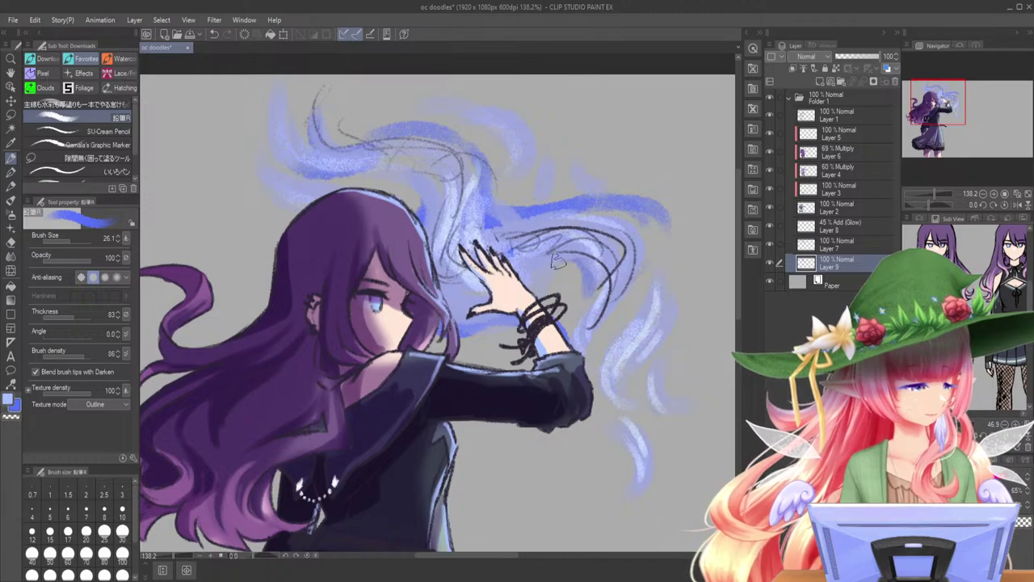
mouse_move(594, 265)
left_mouse_down()
mouse_move(575, 393)
mouse_move(600, 312)
mouse_move(614, 345)
left_mouse_up()
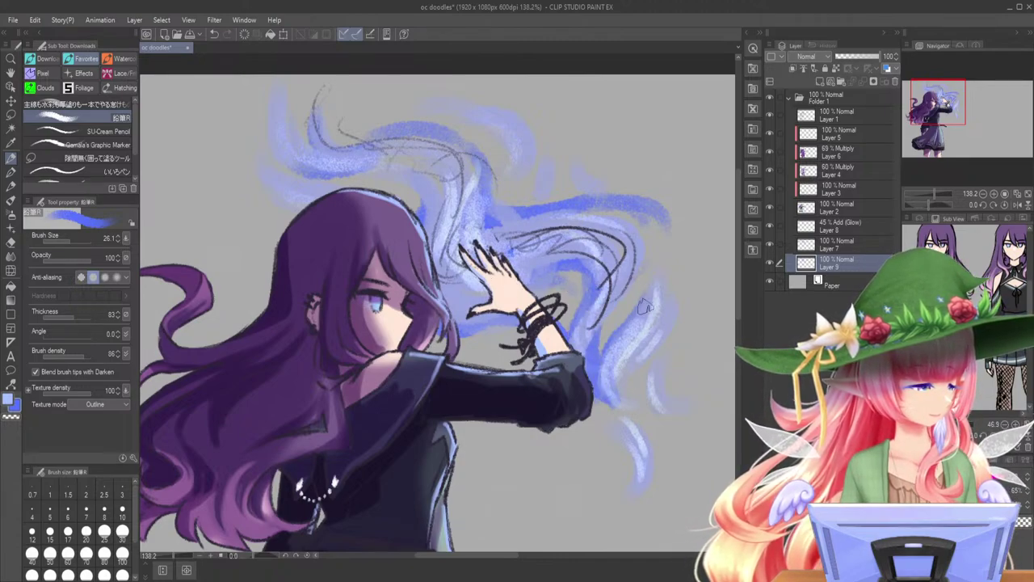
mouse_move(625, 406)
left_mouse_down()
mouse_move(650, 440)
mouse_move(652, 473)
mouse_move(627, 510)
mouse_move(654, 485)
mouse_move(655, 540)
left_mouse_up()
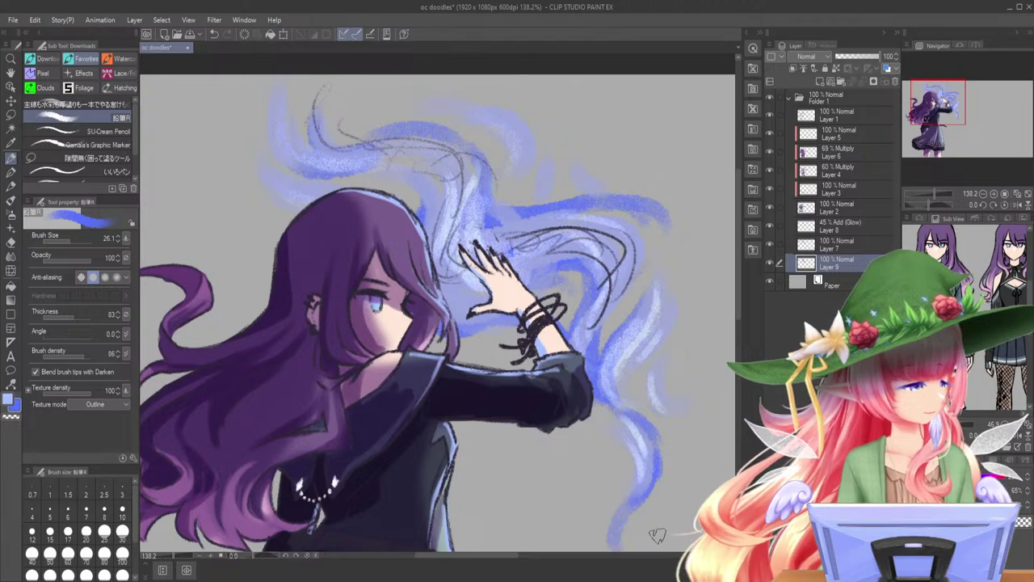
- Paint deeper blue strokes beside the lower wisp, along the outer right curve and on the far left swirl tip
left_click_drag(642, 391, 681, 423)
left_click_drag(675, 301, 649, 256)
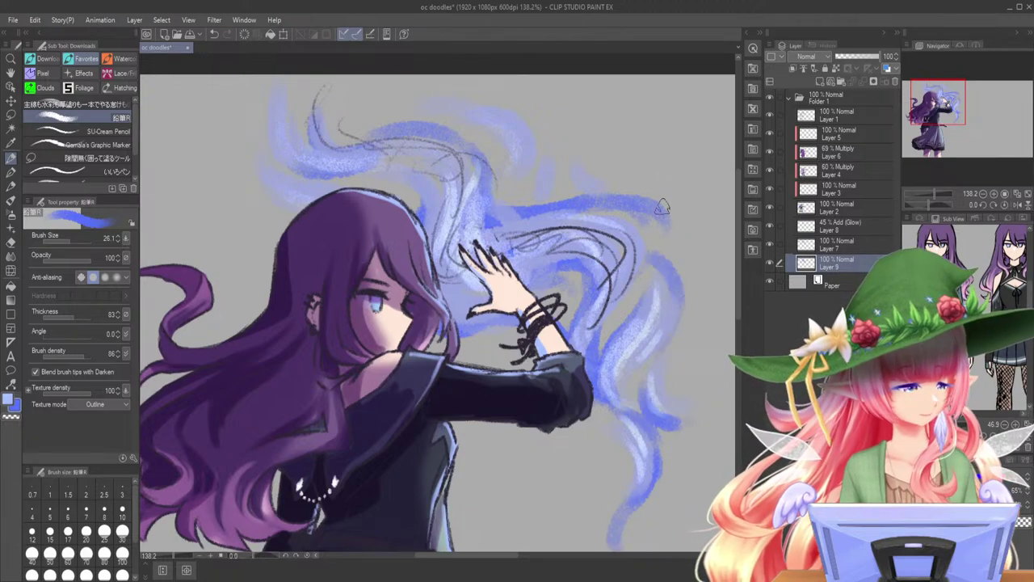
left_click_drag(259, 104, 281, 153)
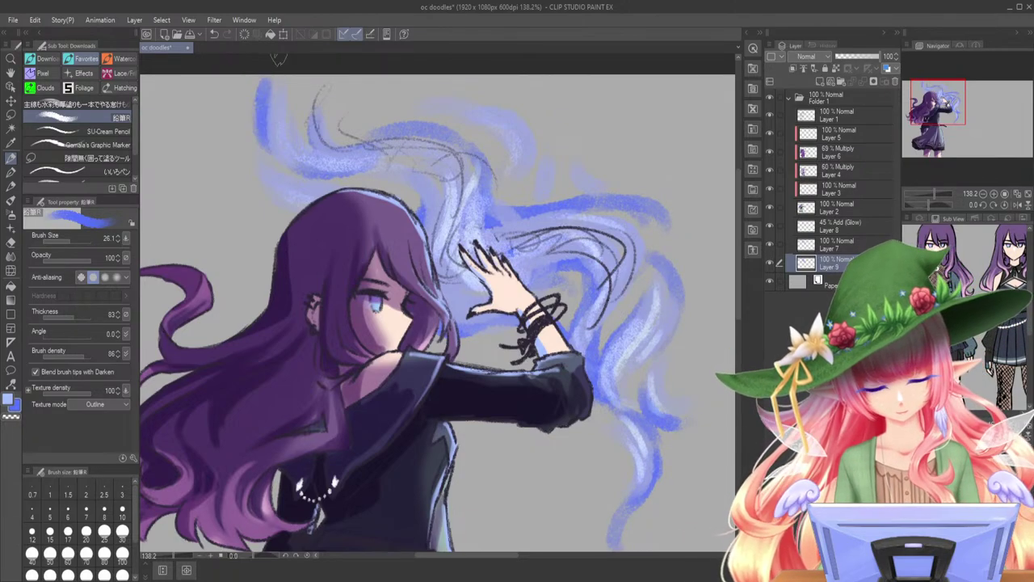
- Add a layer clipped to the swirl sketch, paint its lines light blue, and set the layer to Add (Glow)
left_click(933, 195)
left_click_drag(932, 195, 939, 189)
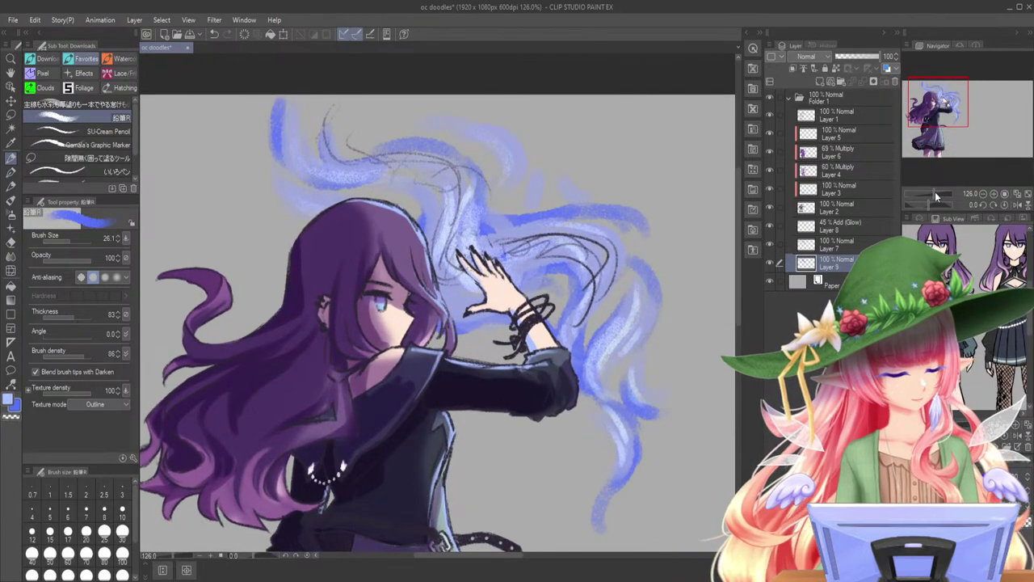
left_click(842, 116)
left_click(819, 80)
left_click(7, 399)
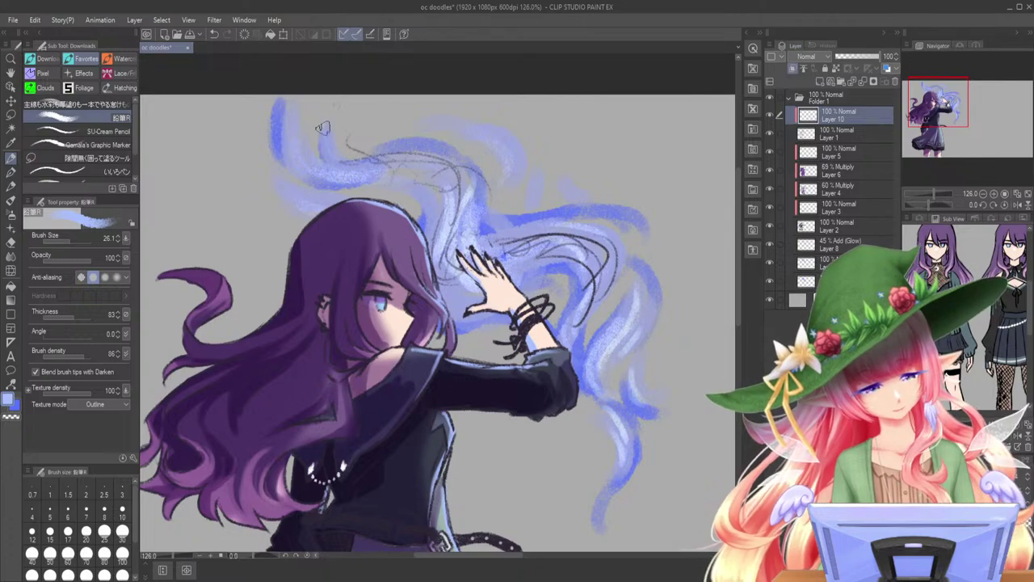
left_click_drag(349, 159, 434, 158)
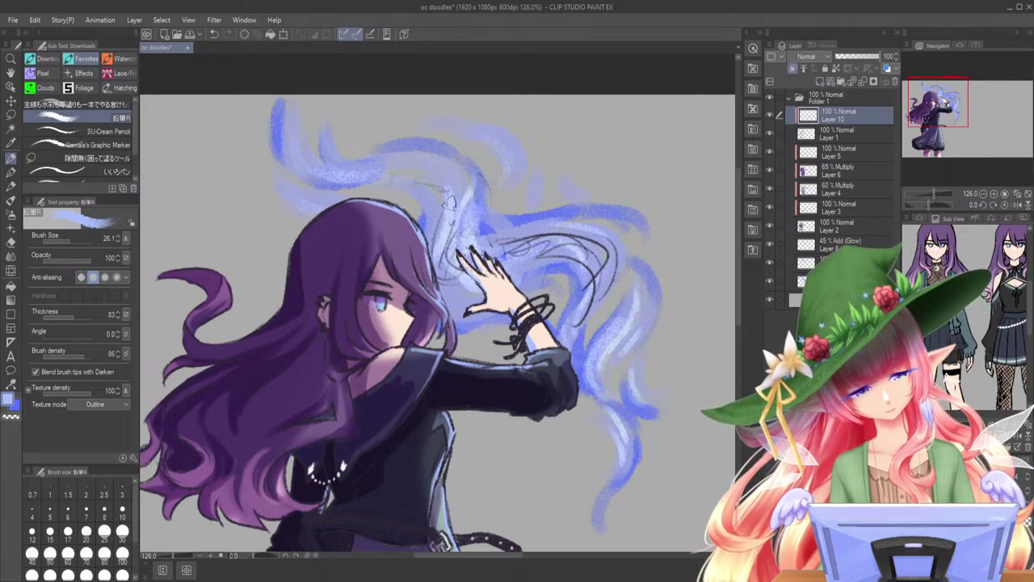
mouse_move(451, 243)
left_mouse_down()
mouse_move(501, 242)
mouse_move(501, 223)
mouse_move(556, 224)
left_mouse_up()
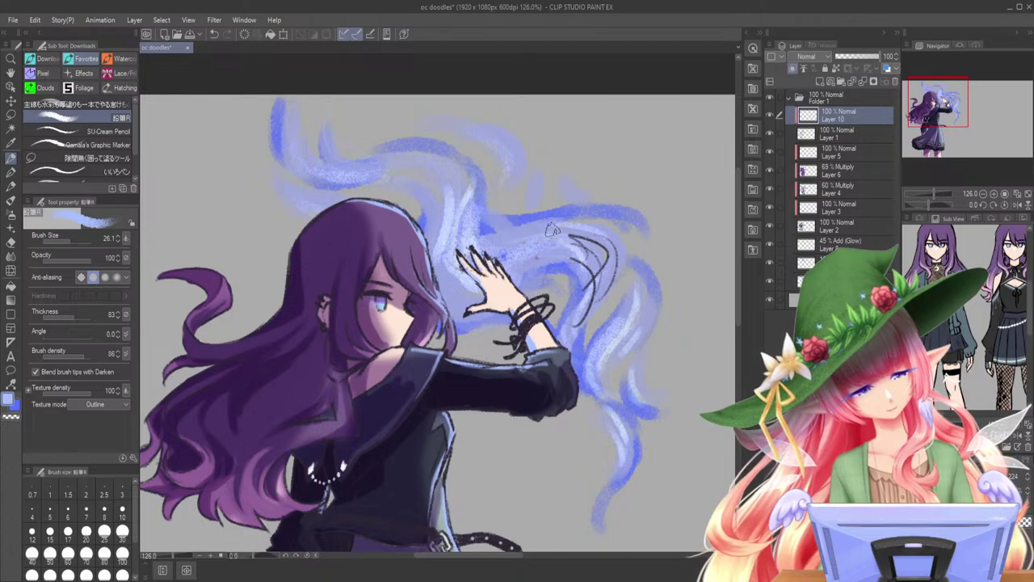
mouse_move(580, 319)
left_mouse_down()
mouse_move(602, 236)
mouse_move(621, 291)
left_mouse_up()
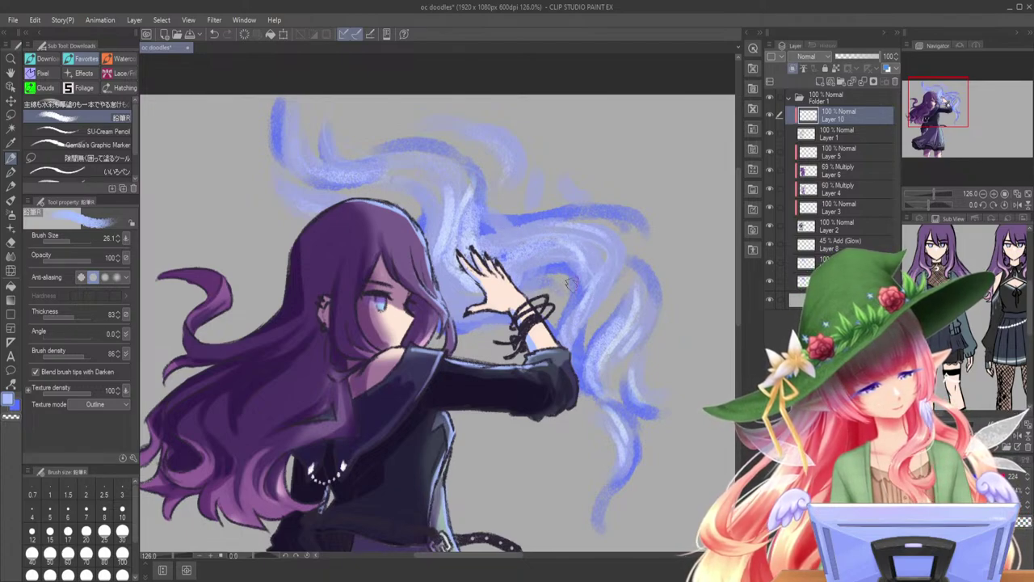
left_click(823, 59)
left_click(826, 159)
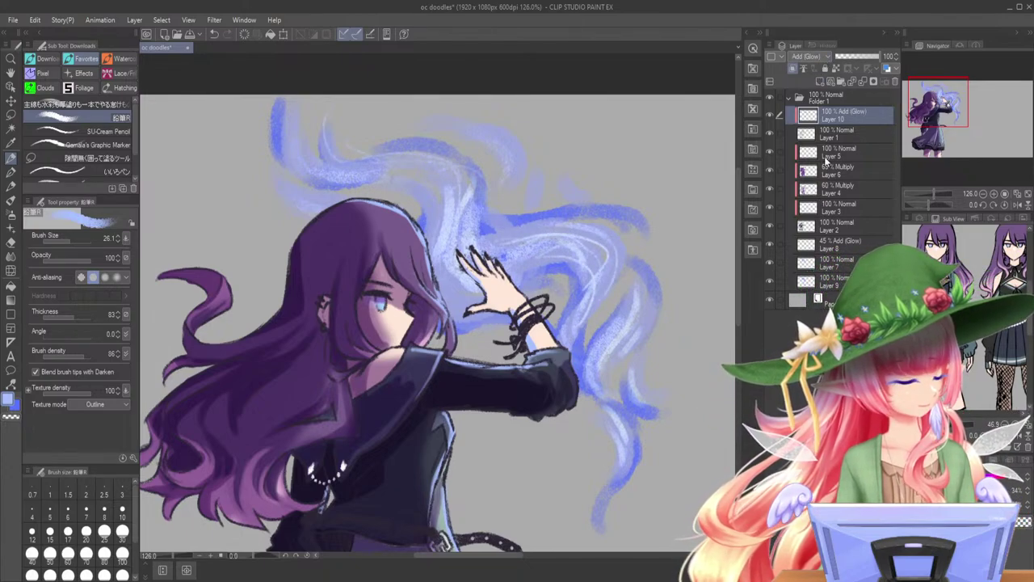
- Add a layer above the light blue swirls, airbrush deeper blue around them with the Soft airbrush at size 216, and set it to Add (Glow)
left_click(16, 406)
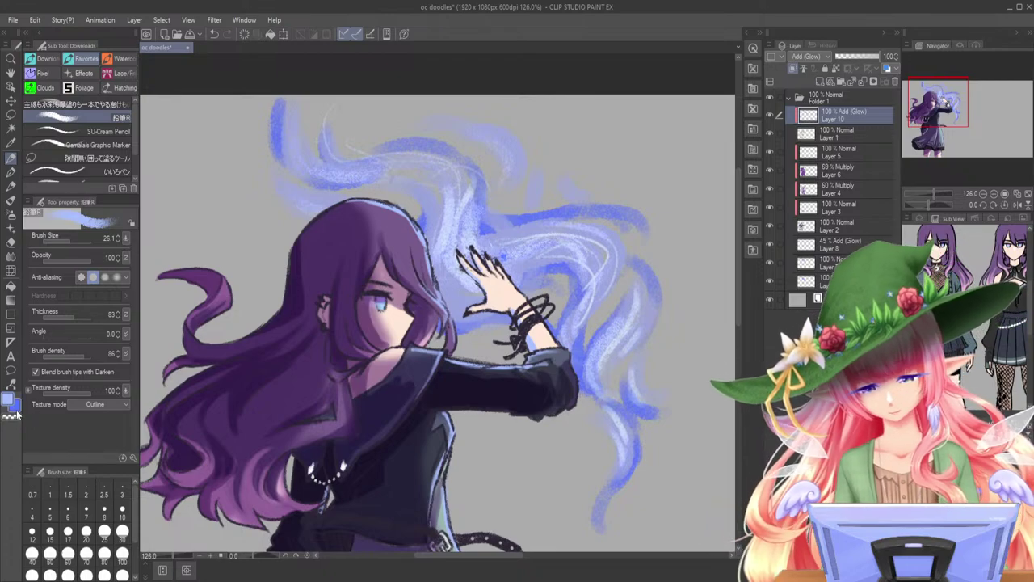
left_click(829, 282)
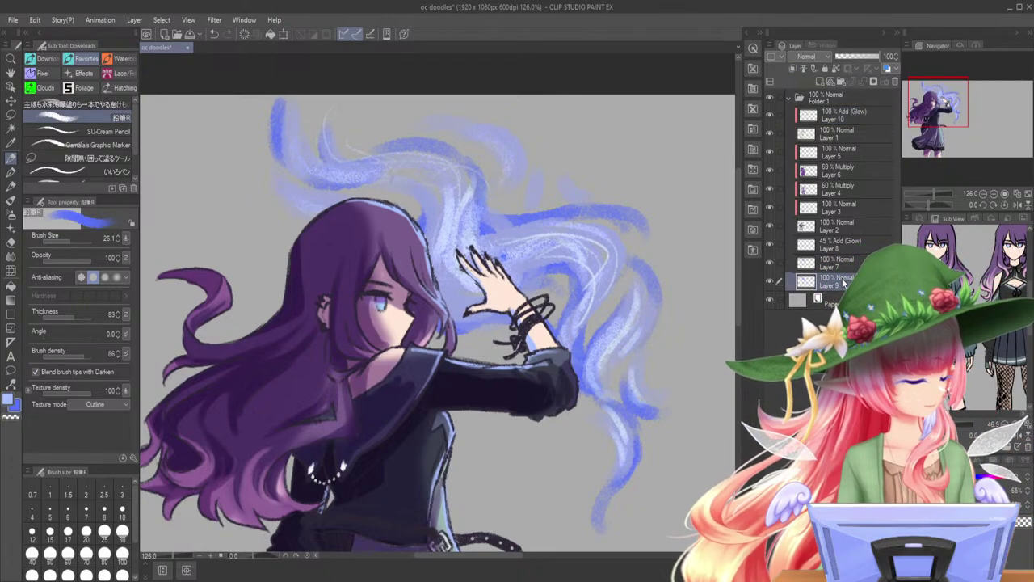
left_click(823, 80)
left_click_drag(840, 285, 856, 260)
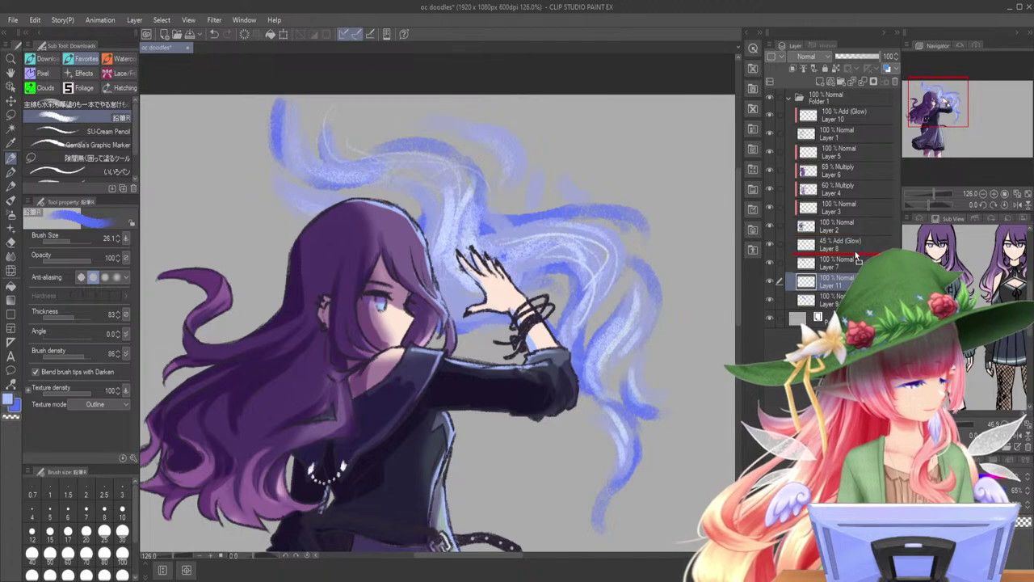
key("b")
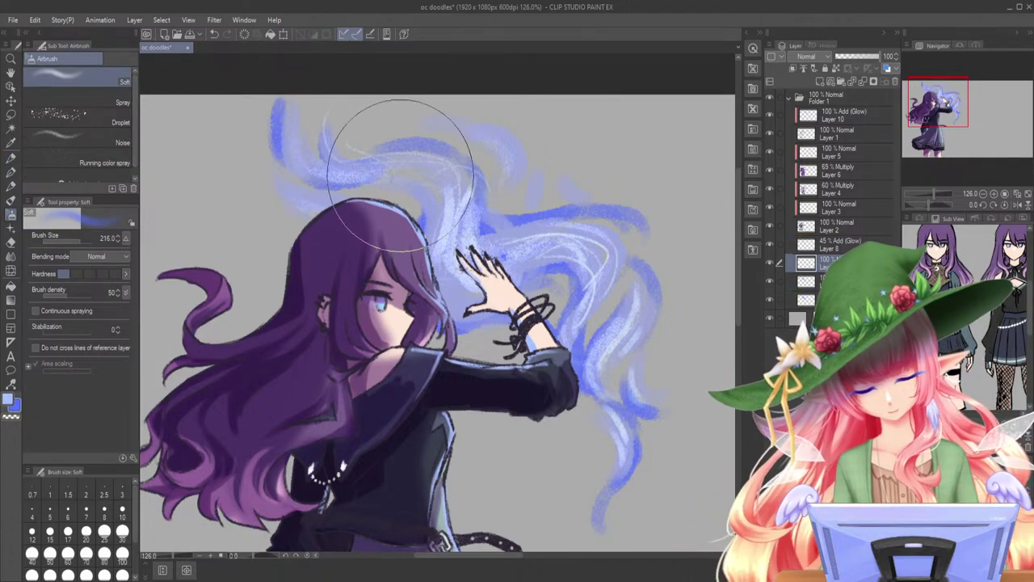
mouse_move(430, 217)
left_mouse_down()
mouse_move(605, 408)
mouse_move(530, 283)
mouse_move(400, 169)
mouse_move(611, 416)
left_mouse_up()
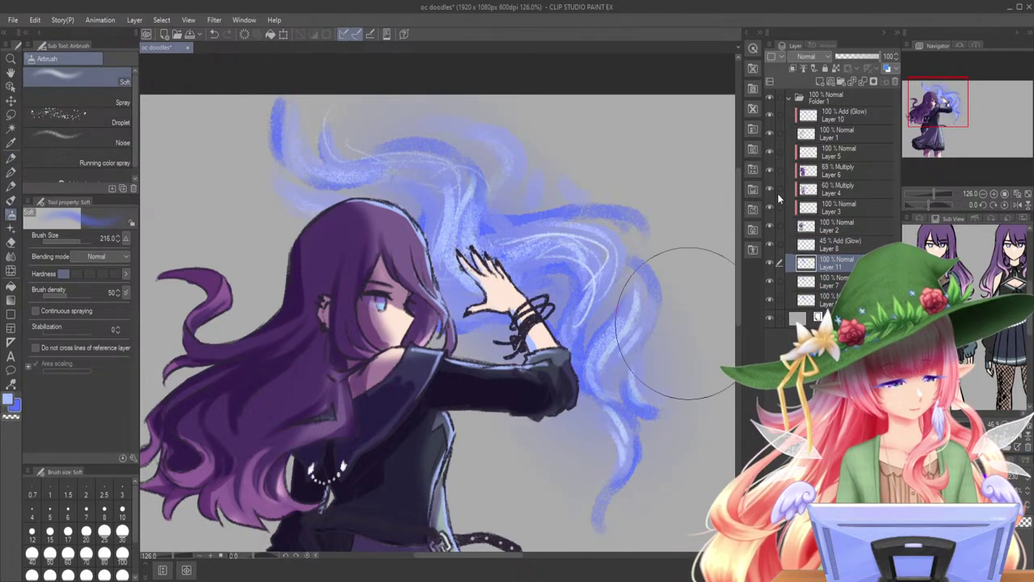
left_click(810, 57)
left_click(816, 190)
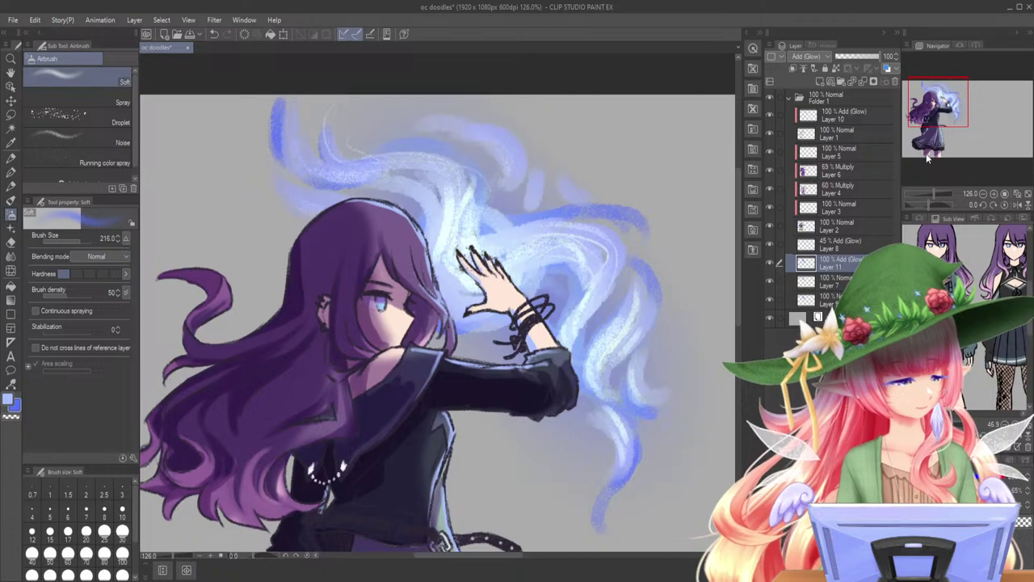
- Airbrush a wider blue glow around the swirls and behind the girl, and set the glow layer's opacity to 55%
left_click(930, 193)
left_click_drag(930, 194, 928, 194)
left_click(862, 56)
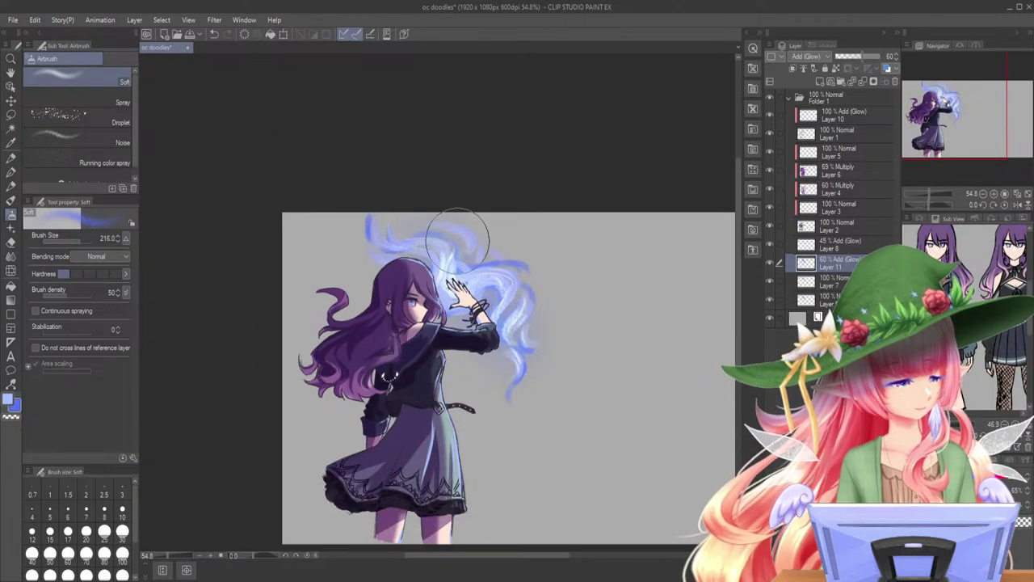
mouse_move(367, 231)
left_mouse_down()
mouse_move(501, 431)
mouse_move(513, 340)
left_mouse_up()
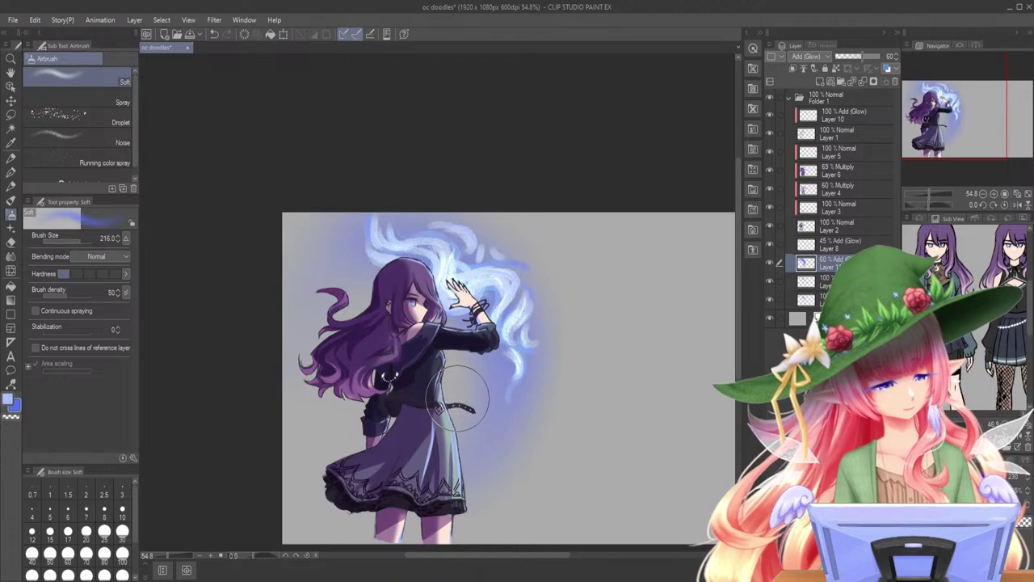
mouse_move(864, 57)
left_mouse_down()
mouse_move(907, 51)
mouse_move(858, 57)
left_mouse_up()
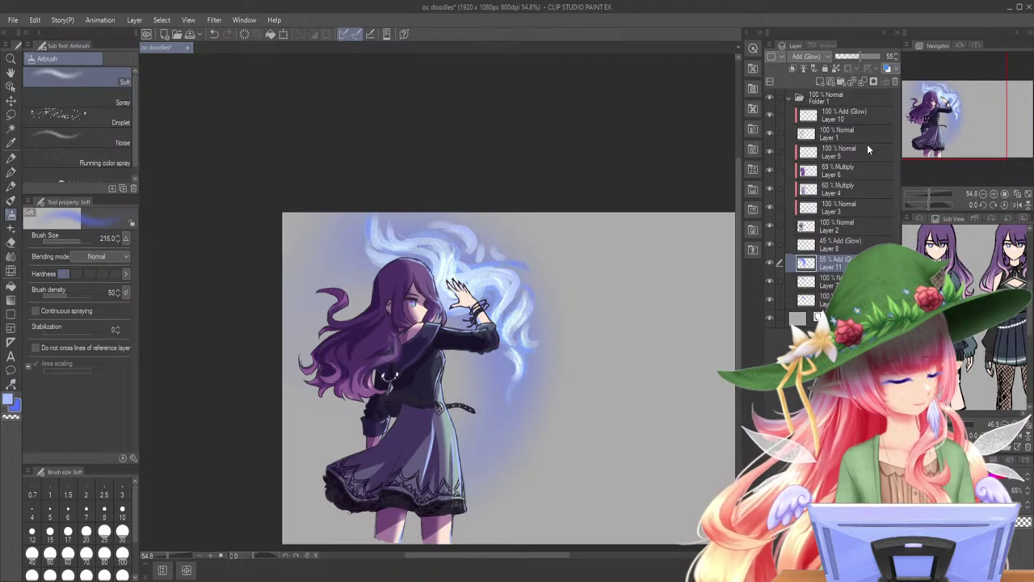
left_click_drag(950, 133, 954, 140)
mouse_move(860, 264)
left_mouse_down()
mouse_move(860, 243)
mouse_move(858, 290)
mouse_move(844, 257)
left_mouse_up()
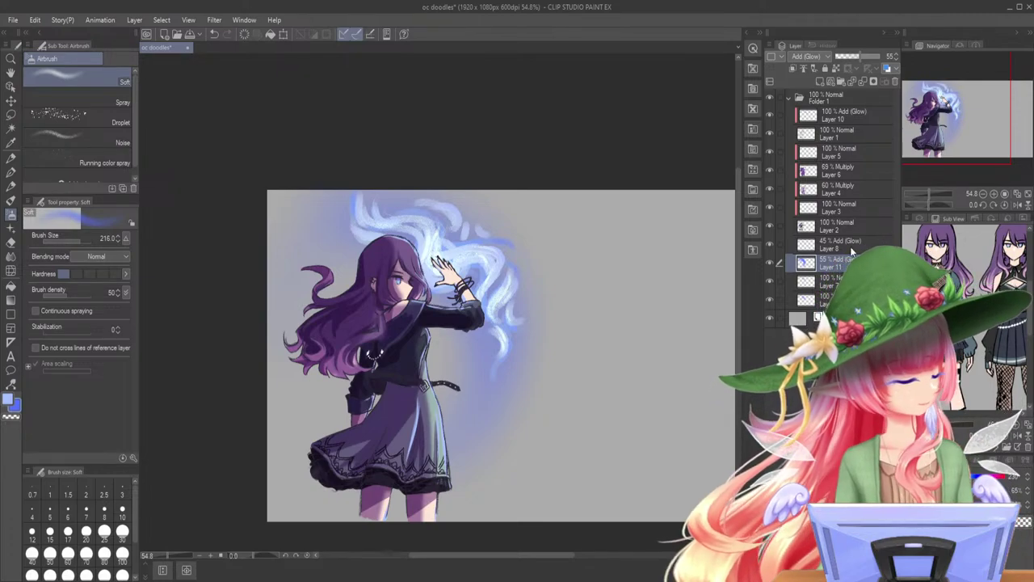
left_click_drag(965, 133, 968, 136)
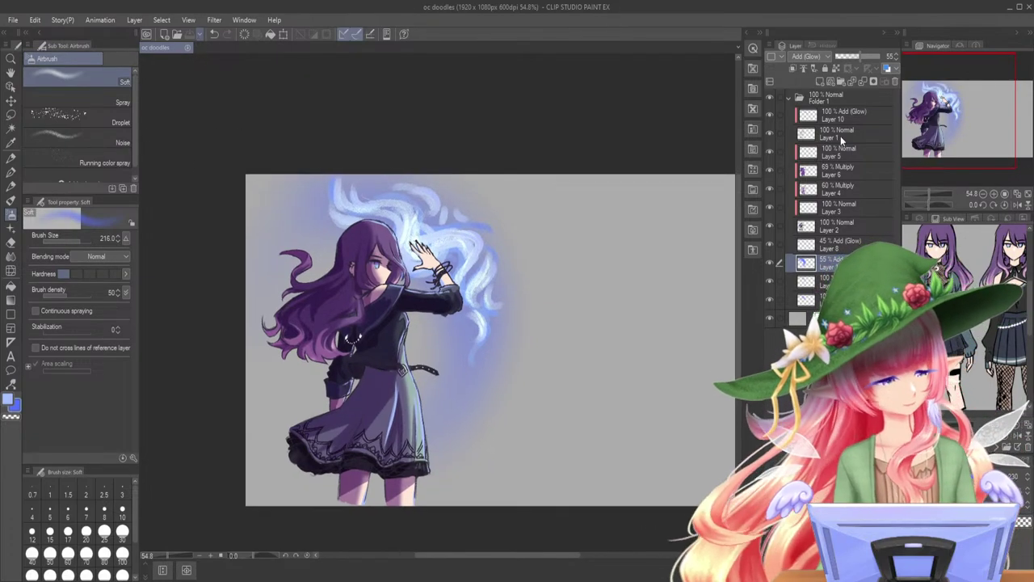
- Add a Normal layer on top of the others and paint white highlights at brush size 5 on the eye, face profile and bracelets
left_click(837, 114)
left_click(820, 81)
left_click_drag(928, 194, 938, 193)
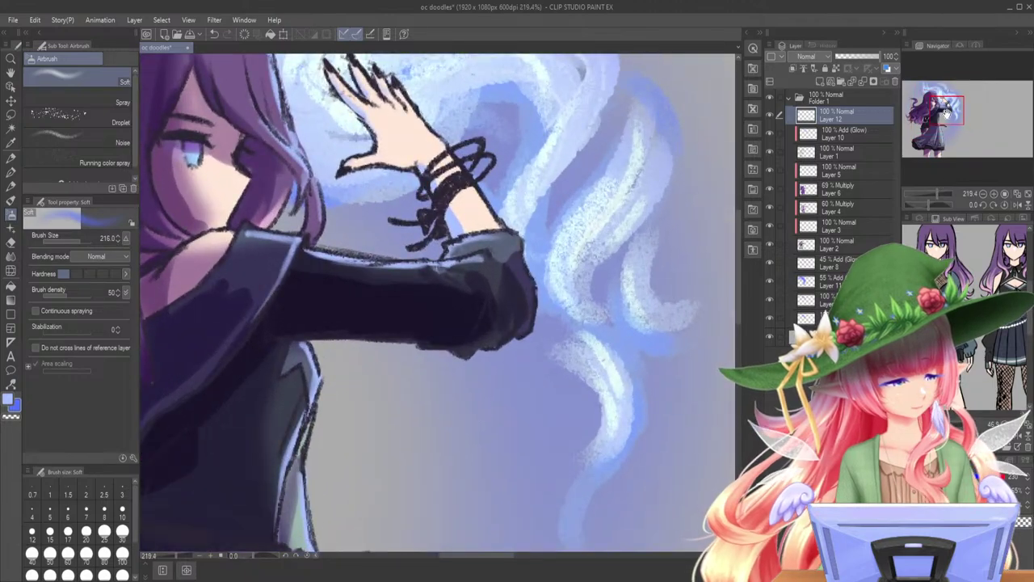
left_click_drag(946, 114, 933, 115)
left_click_drag(966, 491, 918, 490)
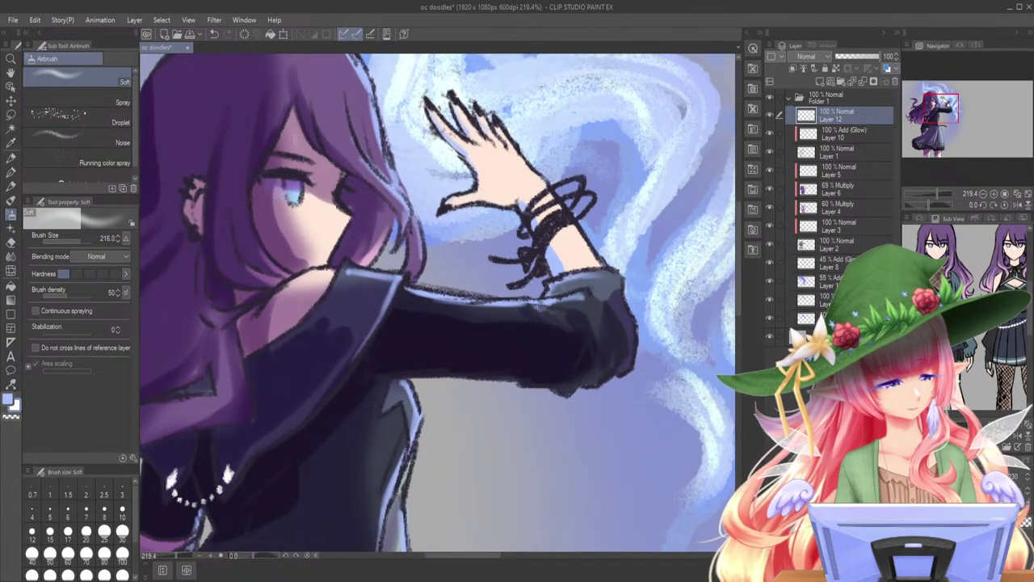
key("p")
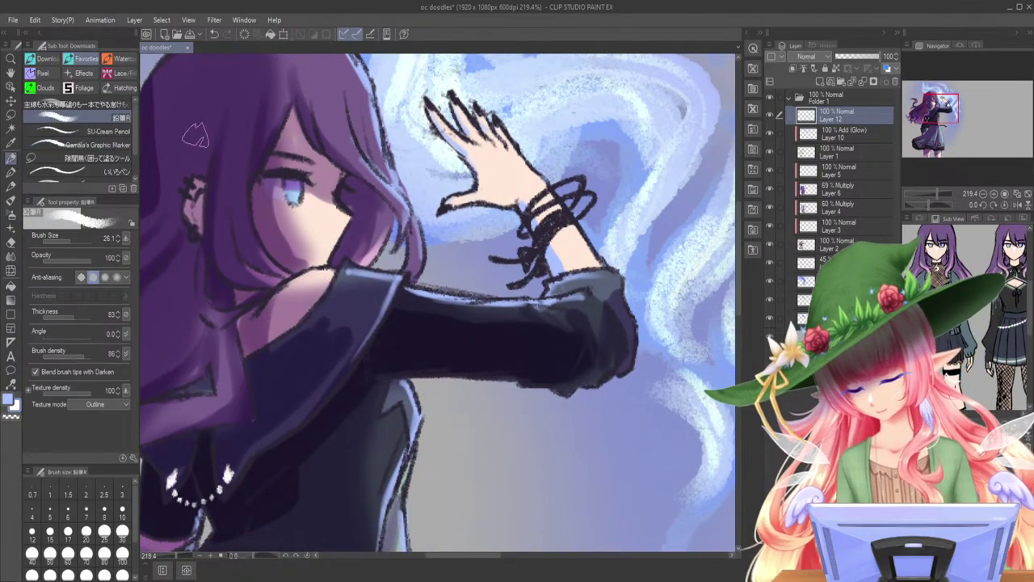
left_click(51, 513)
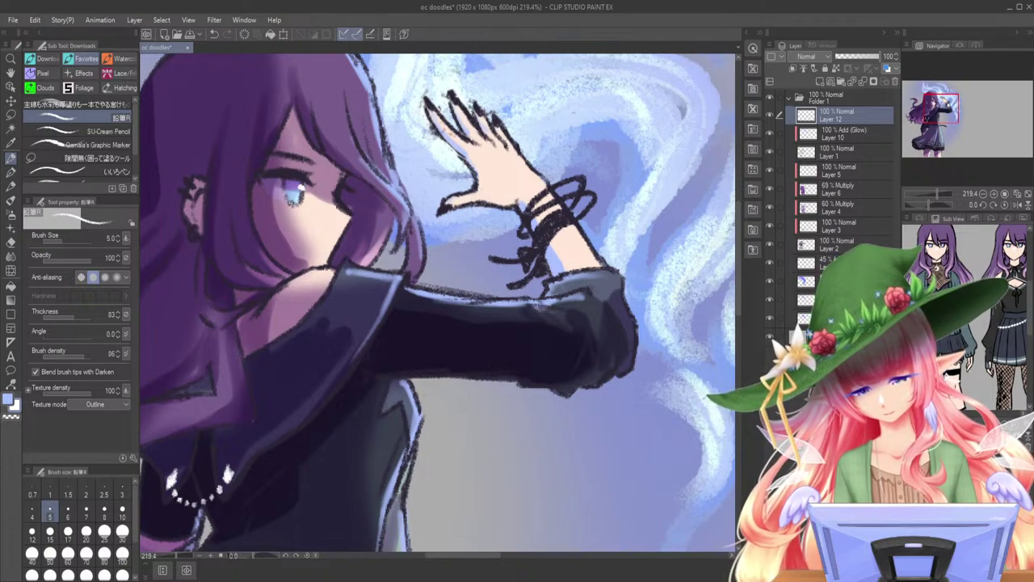
mouse_move(290, 199)
left_mouse_down()
mouse_move(300, 191)
mouse_move(296, 202)
left_mouse_up()
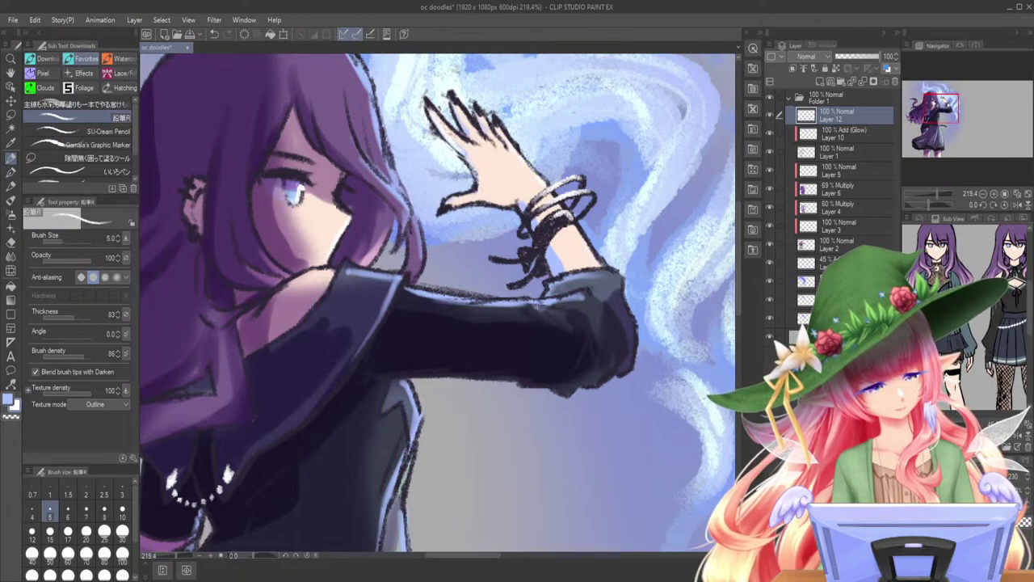
- Paint white highlight lines along the raised sleeve's cuff and elbow folds and around the edge of the collar
mouse_move(572, 235)
left_mouse_down()
mouse_move(618, 282)
mouse_move(630, 336)
mouse_move(632, 372)
left_mouse_up()
left_click_drag(601, 302, 621, 345)
left_click_drag(608, 339, 622, 375)
left_click_drag(616, 268, 561, 280)
mouse_move(347, 265)
left_mouse_down()
mouse_move(381, 264)
mouse_move(359, 366)
left_mouse_up()
left_click_drag(379, 326, 329, 399)
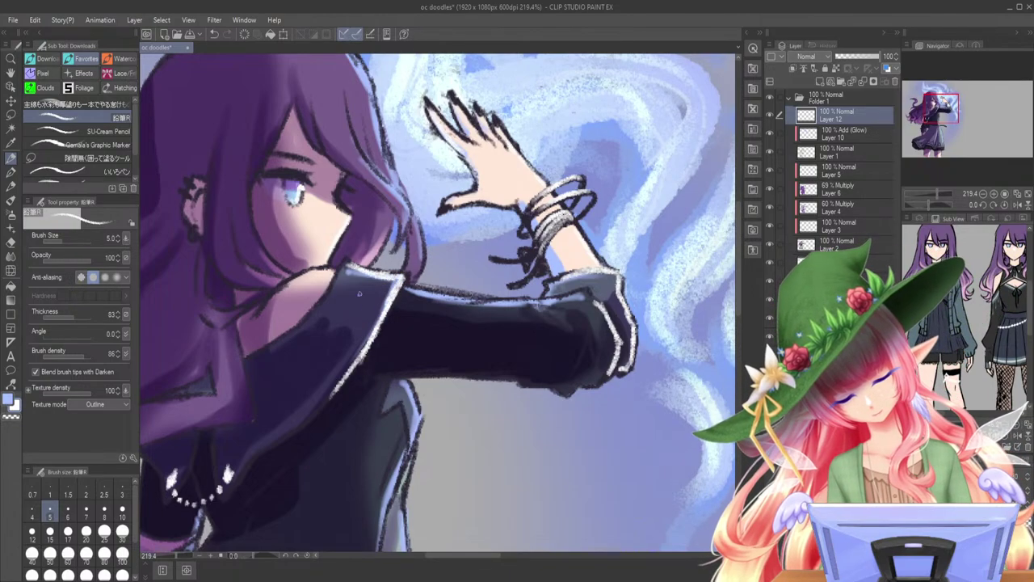
left_click_drag(352, 258, 344, 272)
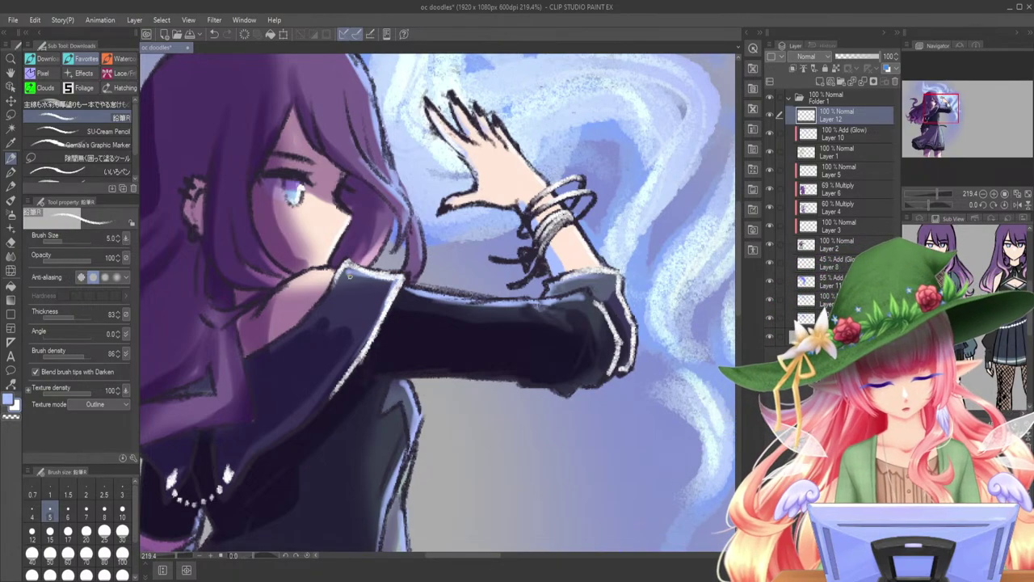
- Paint thin white highlights along the front hair locks and over the crown of the head
left_click_drag(938, 195, 935, 195)
left_click_drag(933, 108, 931, 107)
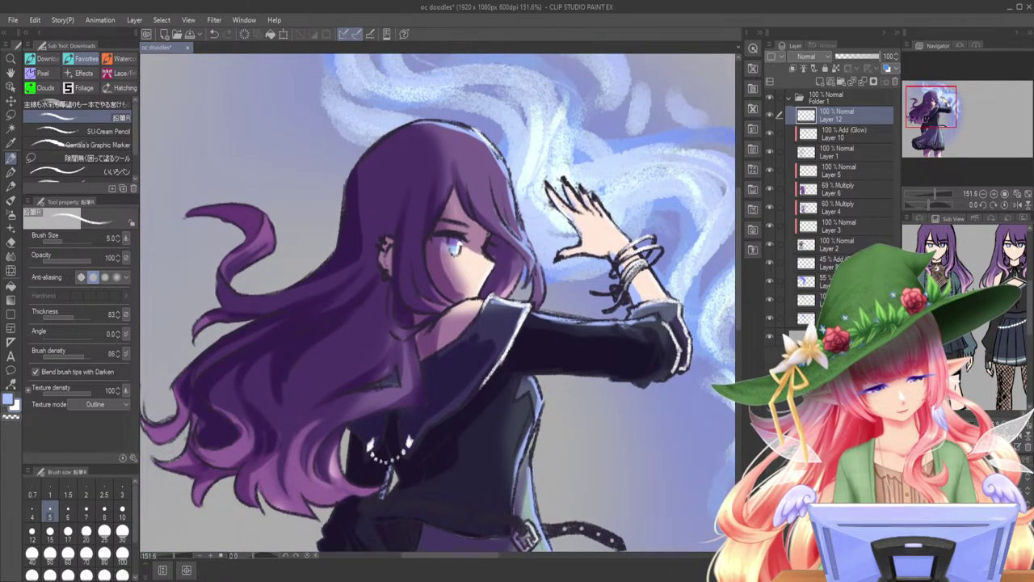
left_click_drag(488, 176, 544, 305)
left_click_drag(477, 135, 443, 124)
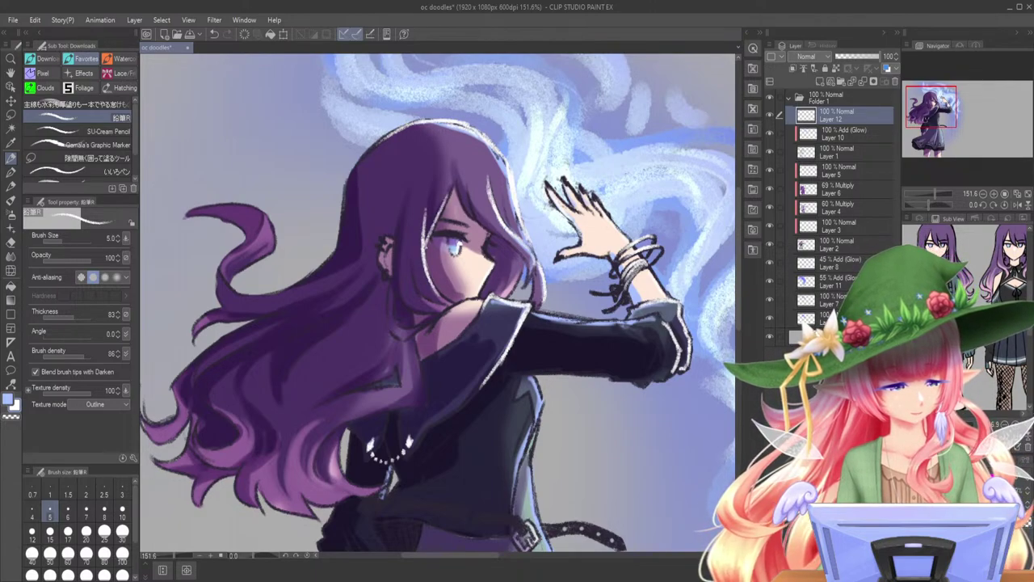
- Erase the white highlight on the hair lock framing the face with the Soft eraser
key("e")
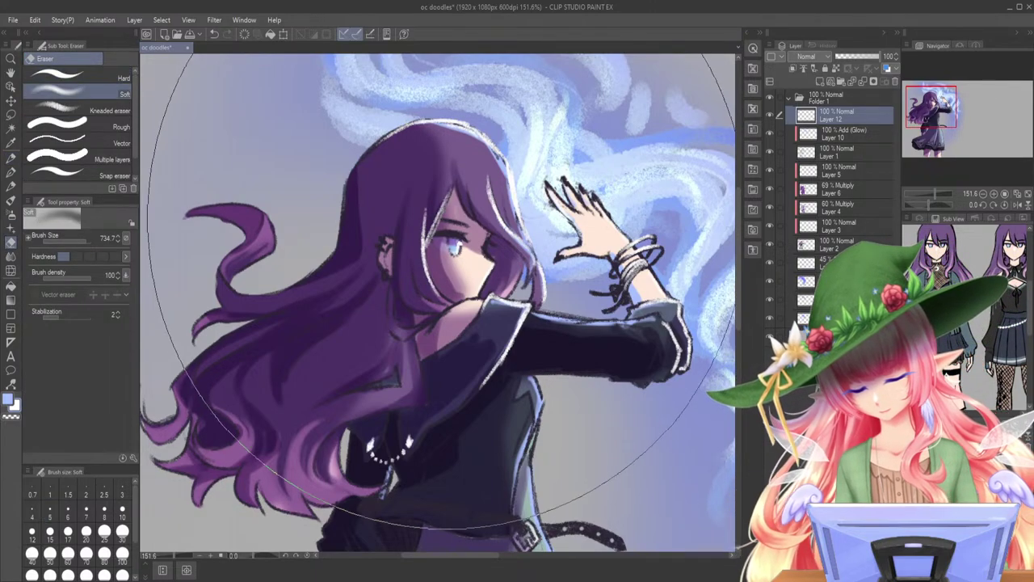
mouse_move(454, 182)
left_mouse_down()
mouse_move(413, 256)
mouse_move(428, 283)
left_mouse_up()
mouse_move(457, 184)
left_mouse_down()
mouse_move(412, 258)
mouse_move(465, 290)
left_mouse_up()
- Paint thin white rim highlights at brush size 5 down the jacket's back edge and the skirt's lit outer edge
left_click(13, 159)
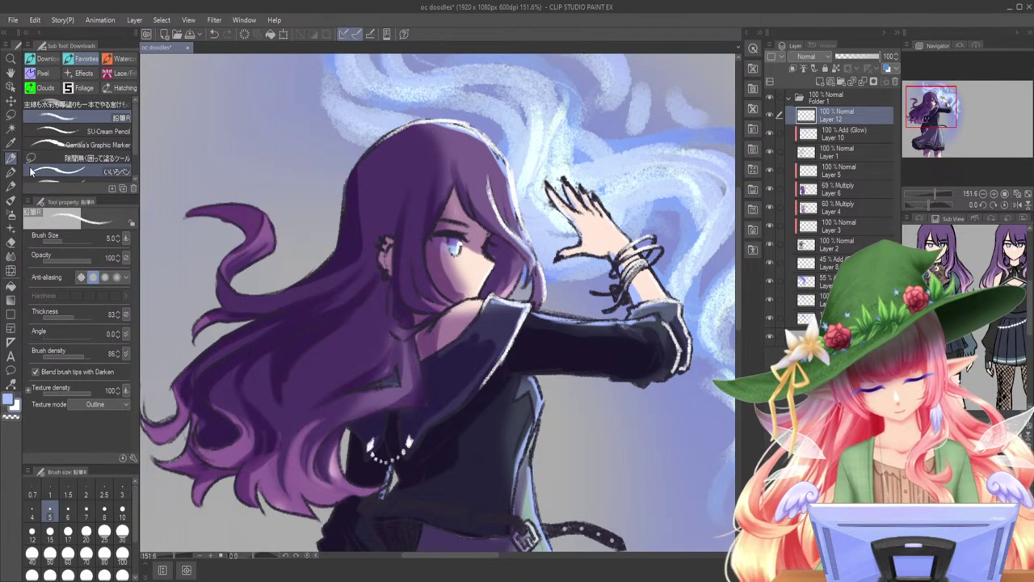
left_click_drag(923, 115, 924, 125)
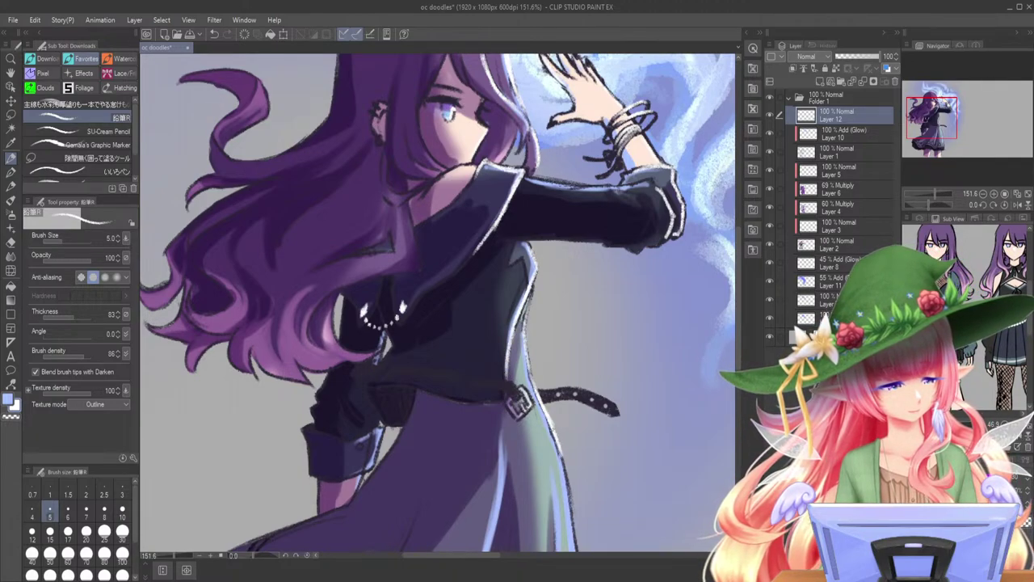
left_click_drag(932, 125, 935, 140)
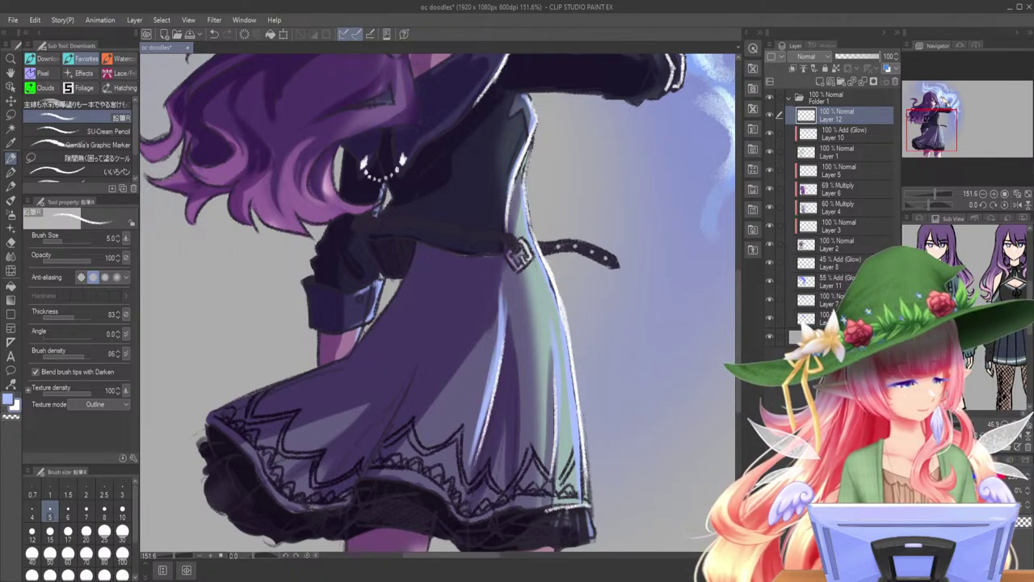
- Paint white highlights along the lit end of the skirt hem and on the folds of the ruffle beneath it
left_click_drag(593, 532, 572, 541)
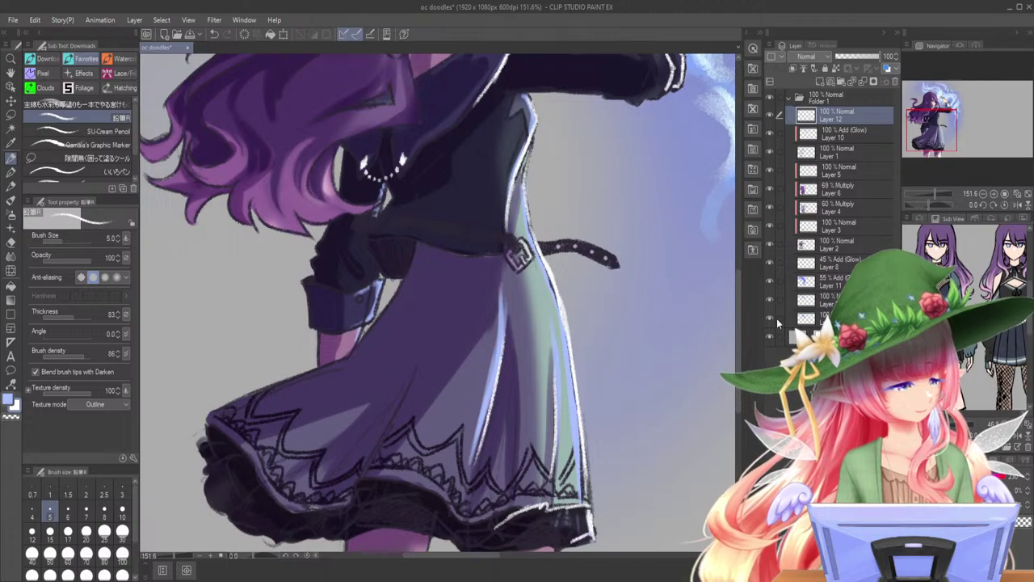
left_click_drag(566, 485, 572, 373)
left_click_drag(553, 405, 547, 425)
mouse_move(547, 406)
left_mouse_down()
mouse_move(535, 429)
mouse_move(568, 428)
left_mouse_up()
mouse_move(581, 399)
left_mouse_down()
mouse_move(575, 424)
mouse_move(508, 412)
mouse_move(529, 413)
left_mouse_up()
left_click_drag(940, 192, 929, 194)
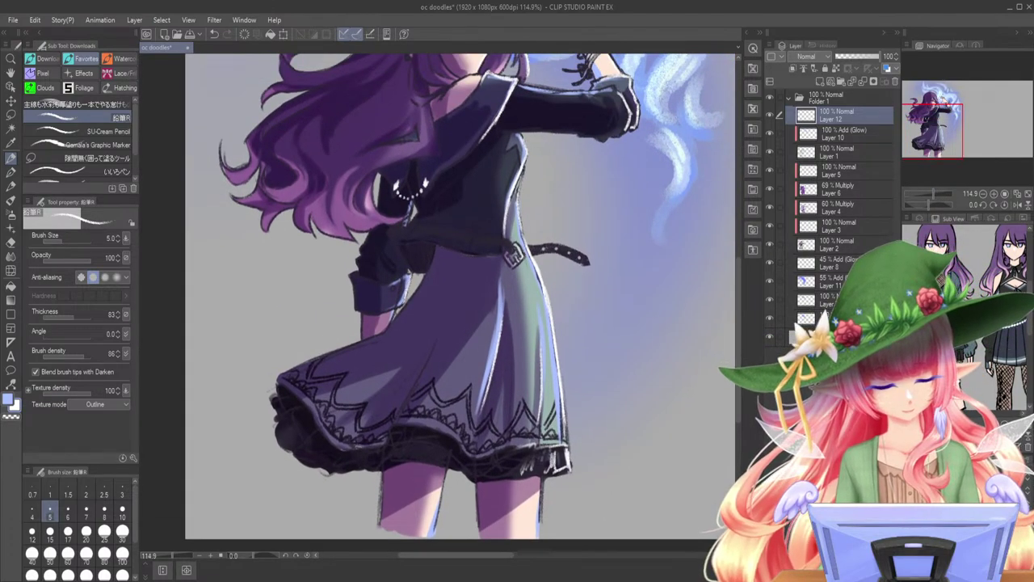
left_click_drag(931, 127, 934, 114)
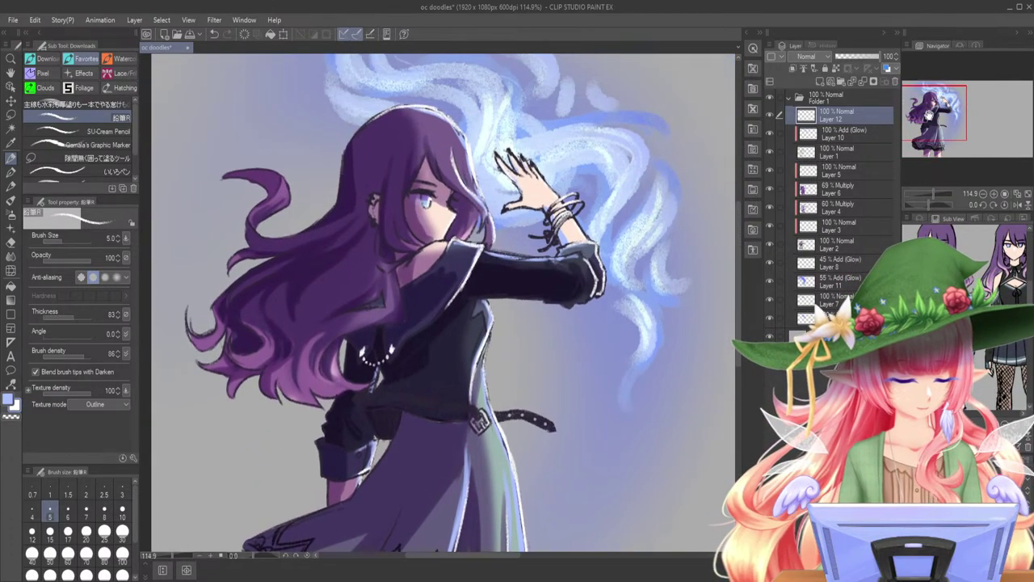
- Tone down the white necklace beads with dark navy on a new clipped layer above the Add (Glow) layer, at 55% layer opacity
left_click(849, 133)
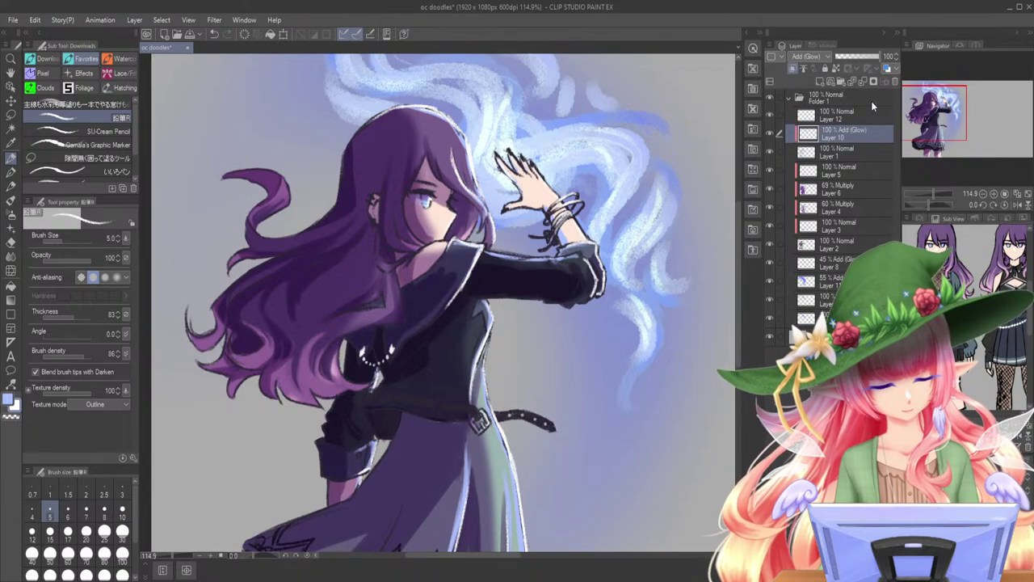
left_click(821, 78)
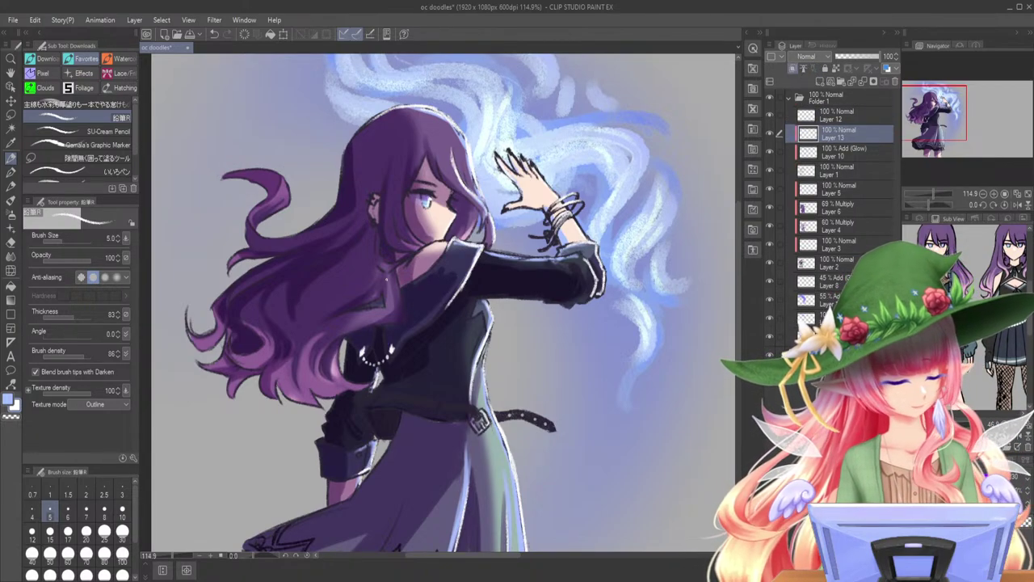
key("x")
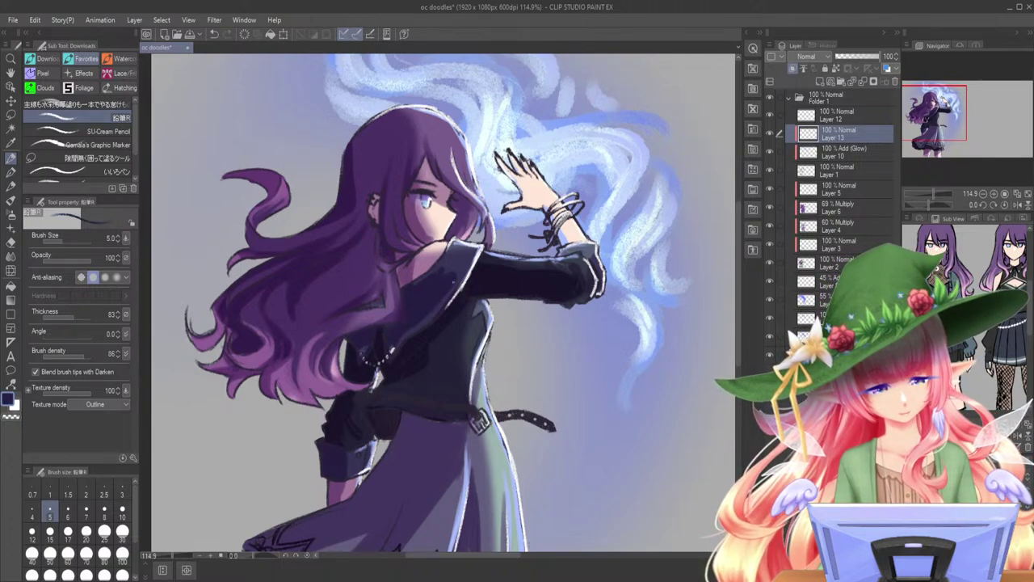
left_click(855, 54)
left_click_drag(856, 54, 859, 52)
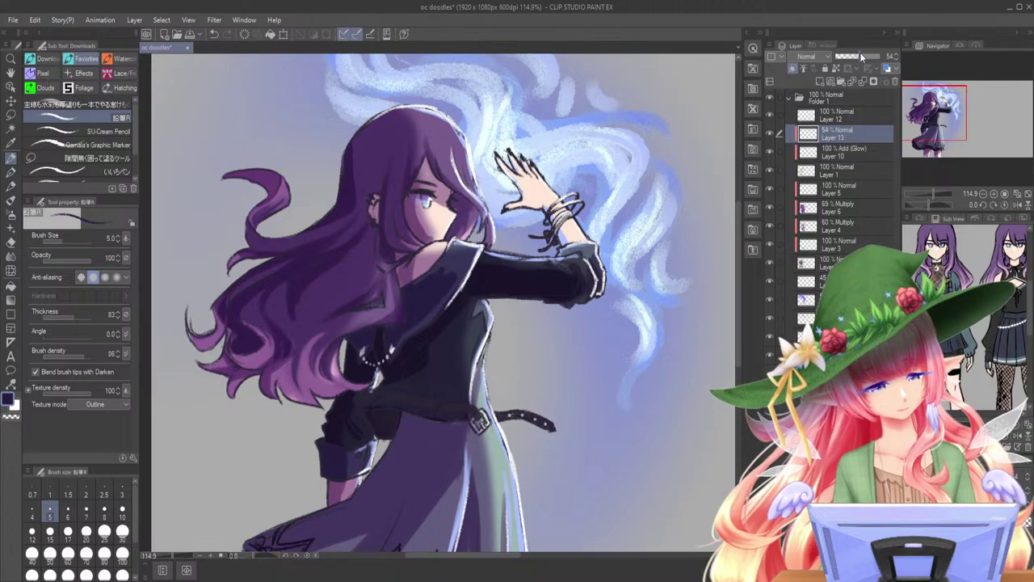
- Save the oc doodles drawing with the toned-down necklace
scroll(934, 187, "down", 5)
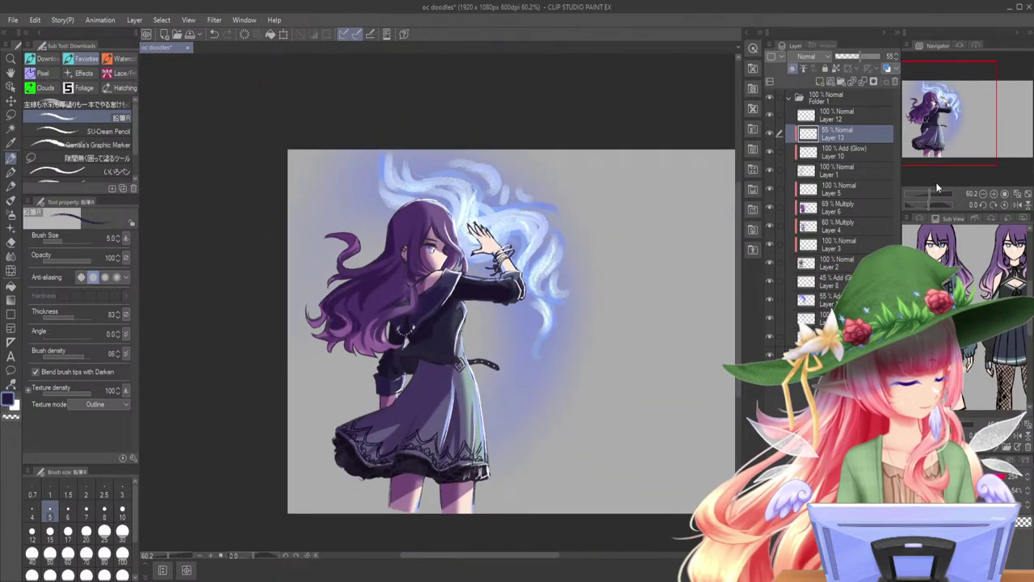
left_click_drag(965, 118, 969, 123)
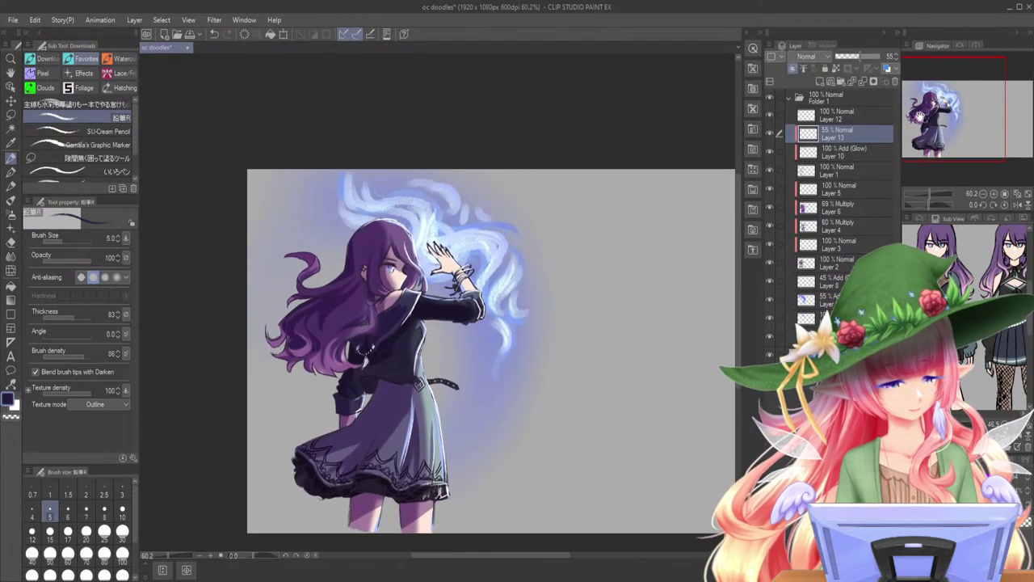
left_click(190, 34)
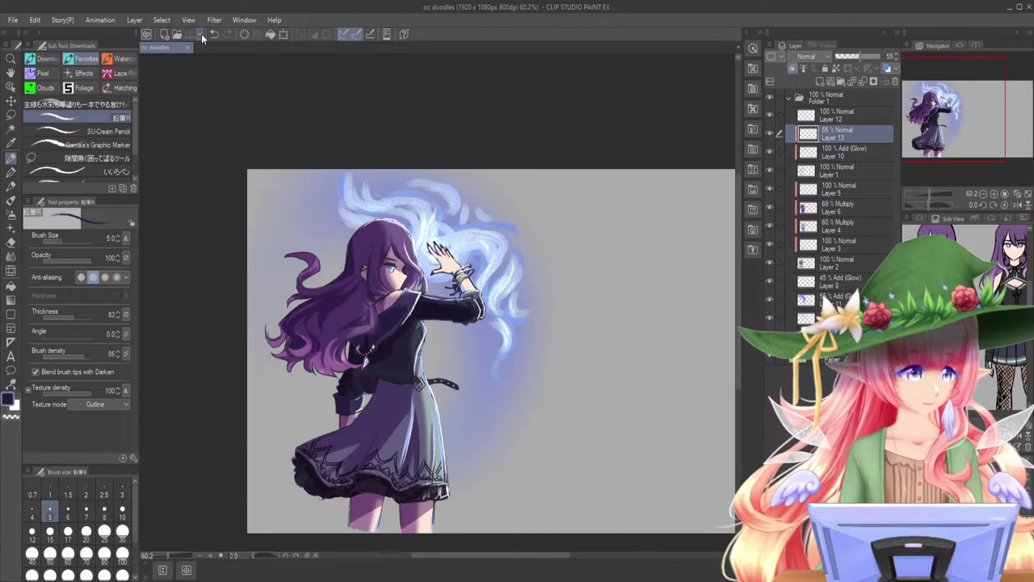
- Collapse the girl's layer folder, create a new empty folder above it, and save the drawing
left_click(799, 98)
left_click_drag(948, 116, 962, 120)
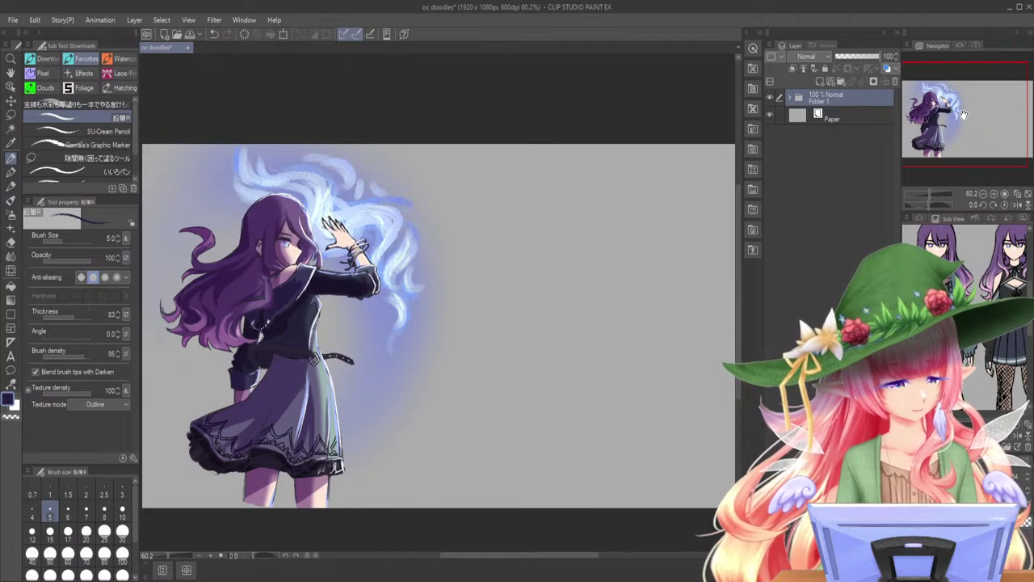
left_click_drag(963, 115, 988, 102)
left_click(843, 82)
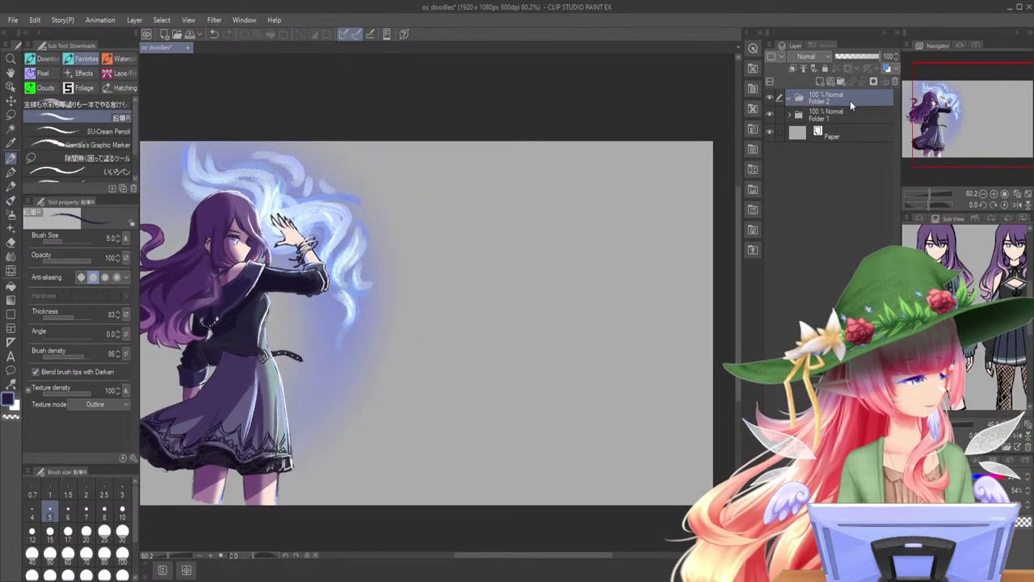
left_click(193, 36)
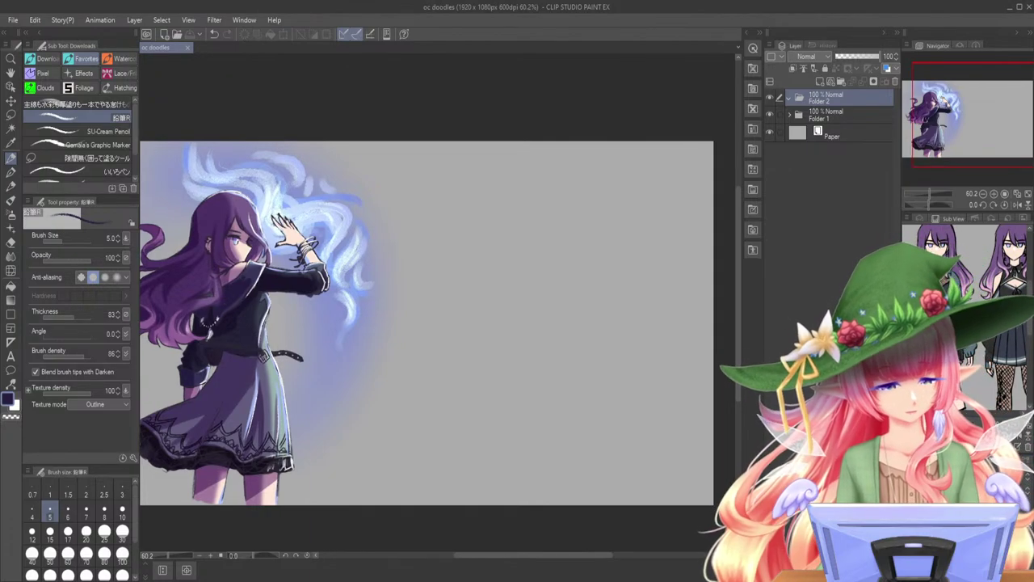
left_click_drag(958, 127, 945, 126)
left_click_drag(930, 193, 930, 189)
left_click_drag(959, 132, 957, 137)
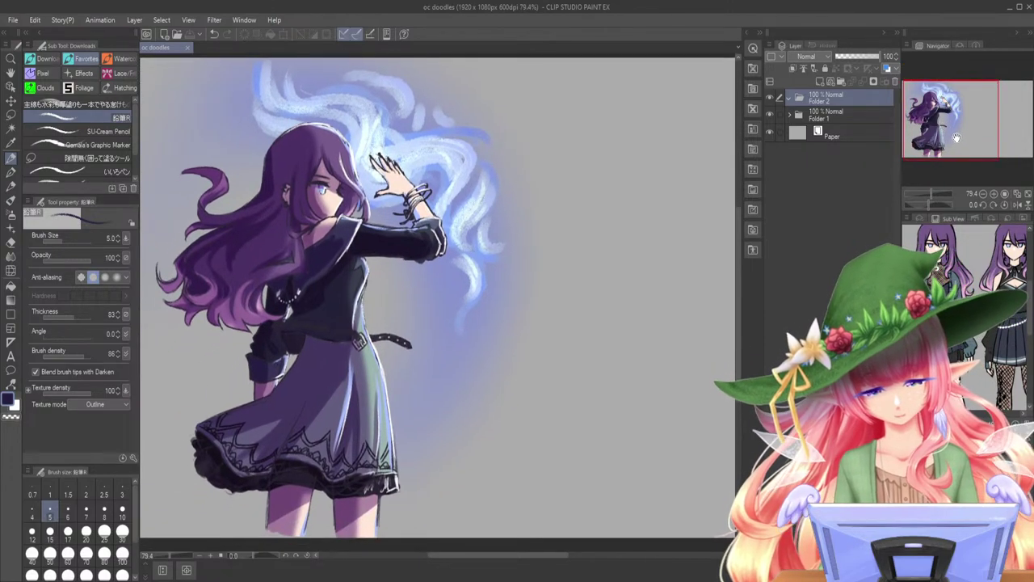